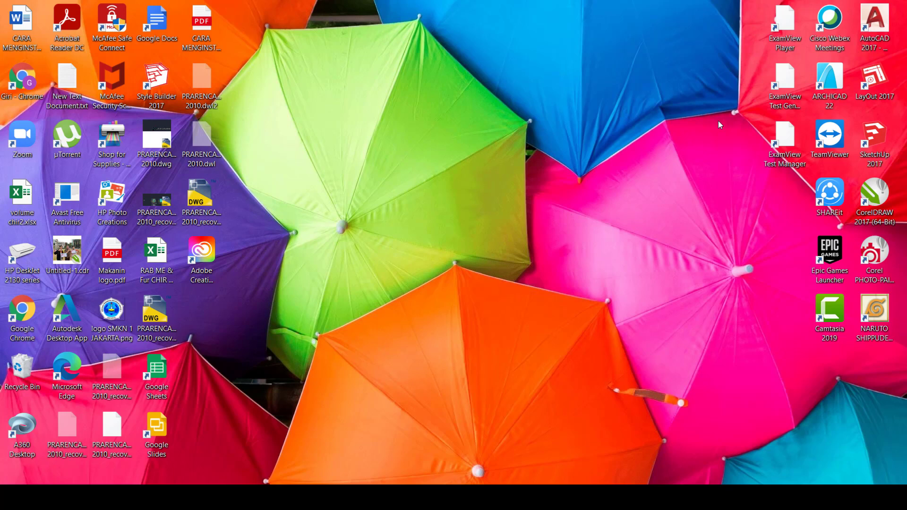
Launch ARCHICAD 22, skip project recovery, create a new project from SKALA Template 22.5.3.tpl, and dismiss the Customer Experience Improvement Program invitation
double_click(826, 85)
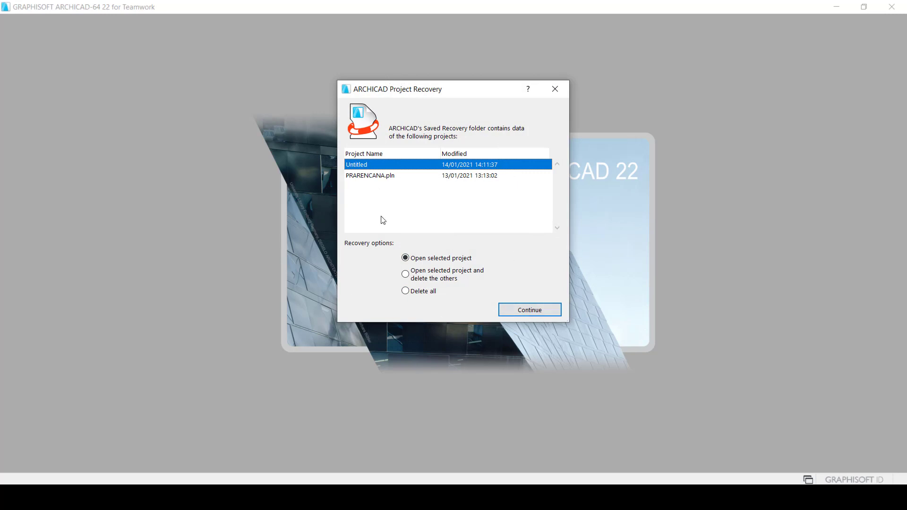
left_click(551, 94)
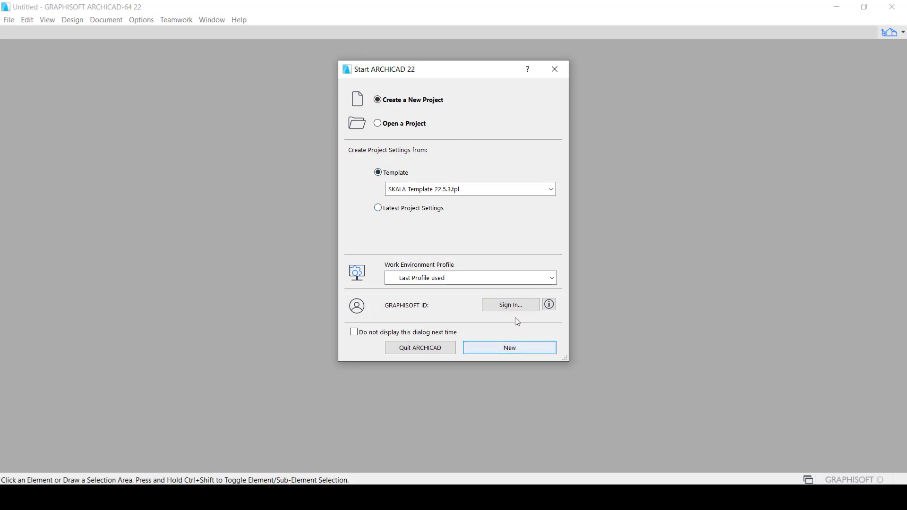
left_click(512, 345)
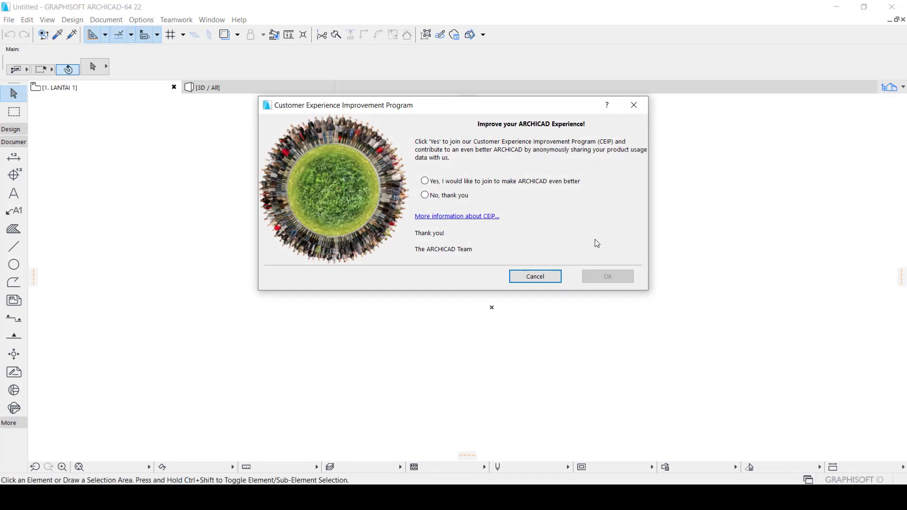
left_click(637, 102)
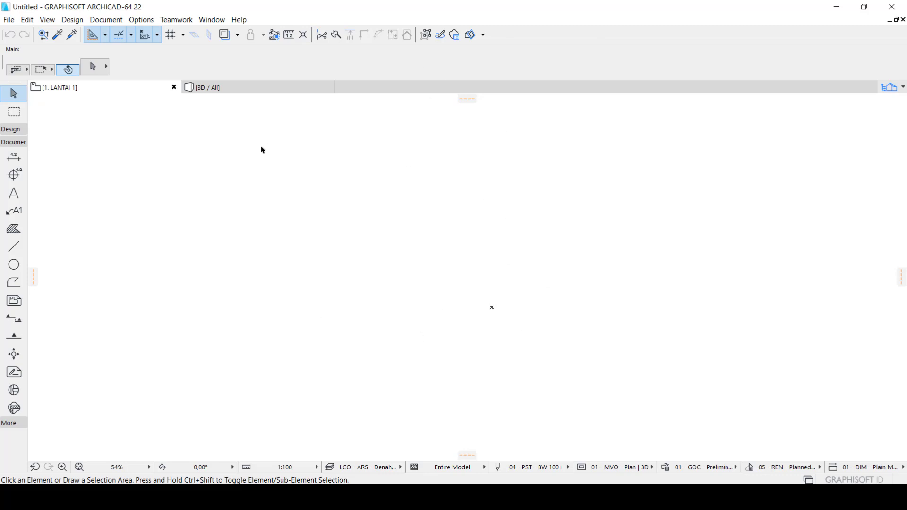
Show the Navigator and Quick Options palettes, and dock the Info Box vertically beside the Toolbox
left_click(212, 20)
mouse_move(256, 167)
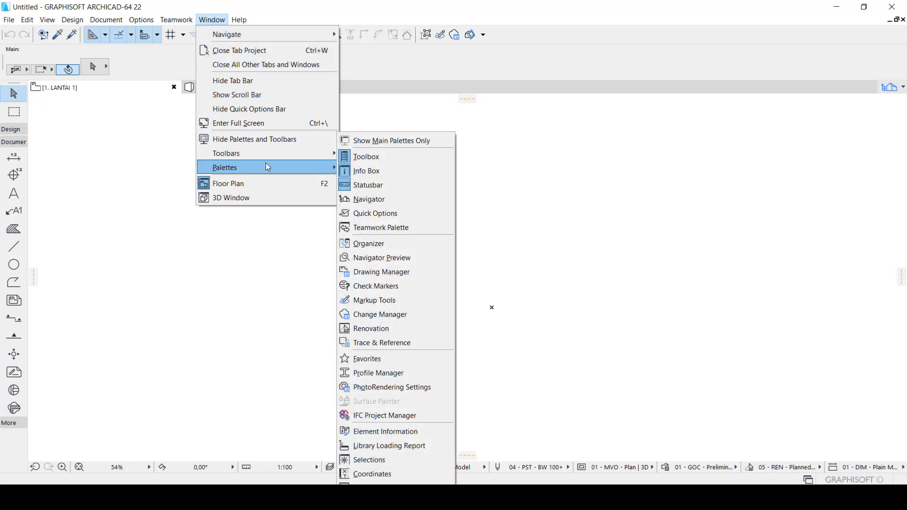
left_click(384, 204)
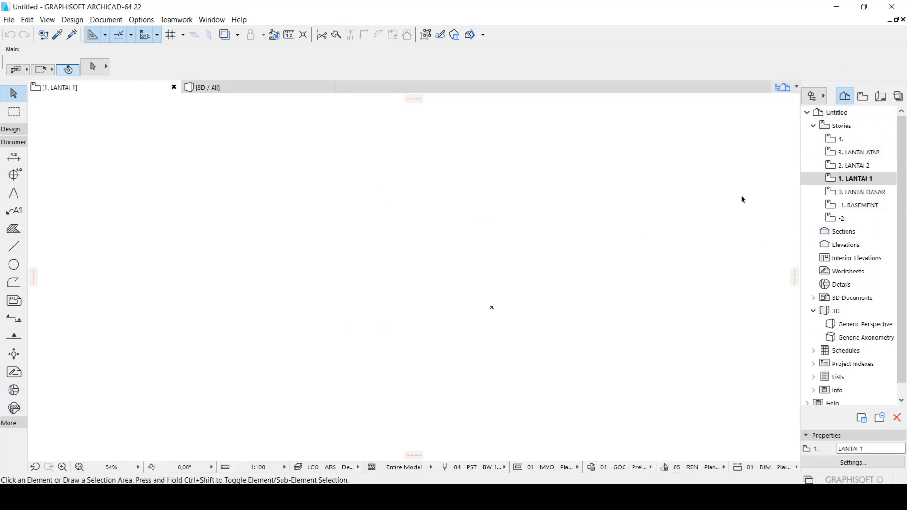
left_click(211, 20)
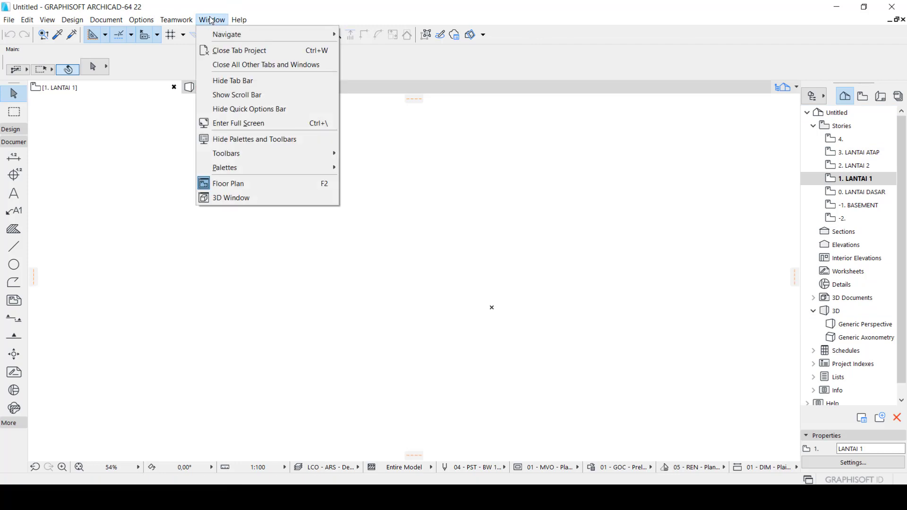
mouse_move(265, 167)
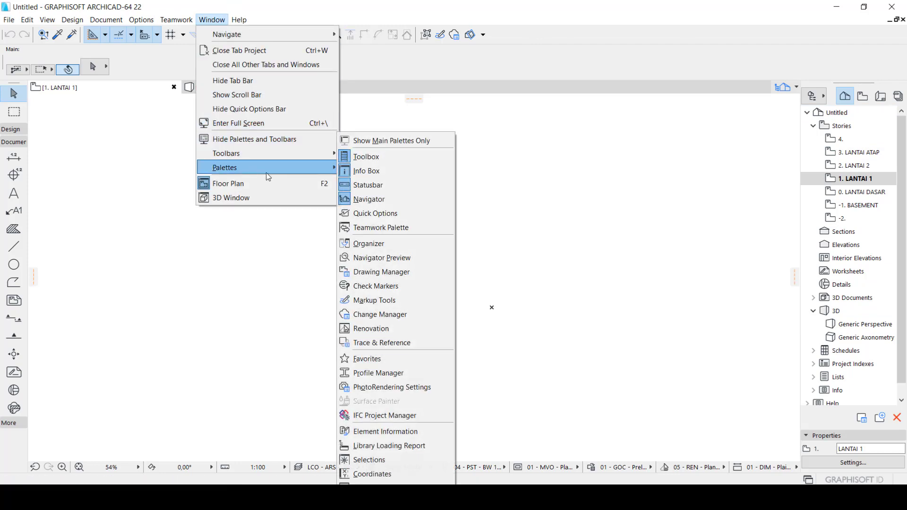
left_click(397, 214)
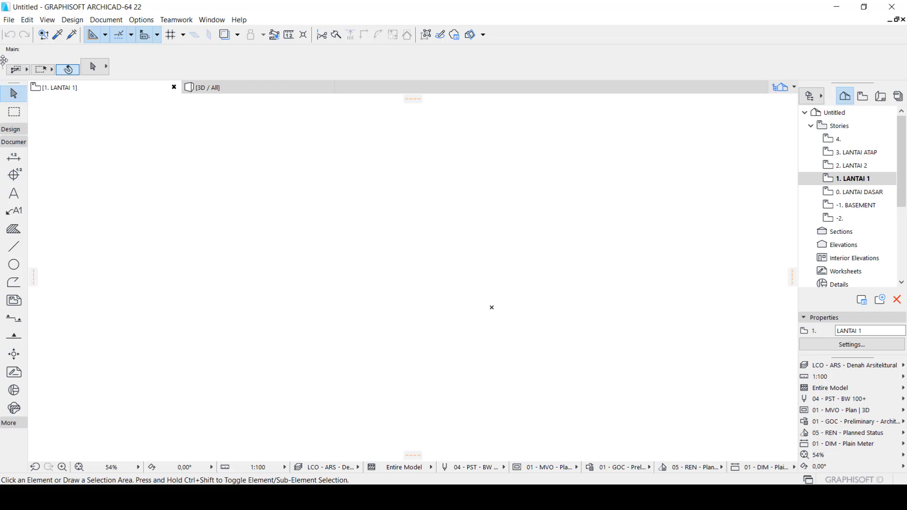
left_click_drag(4, 60, 35, 115)
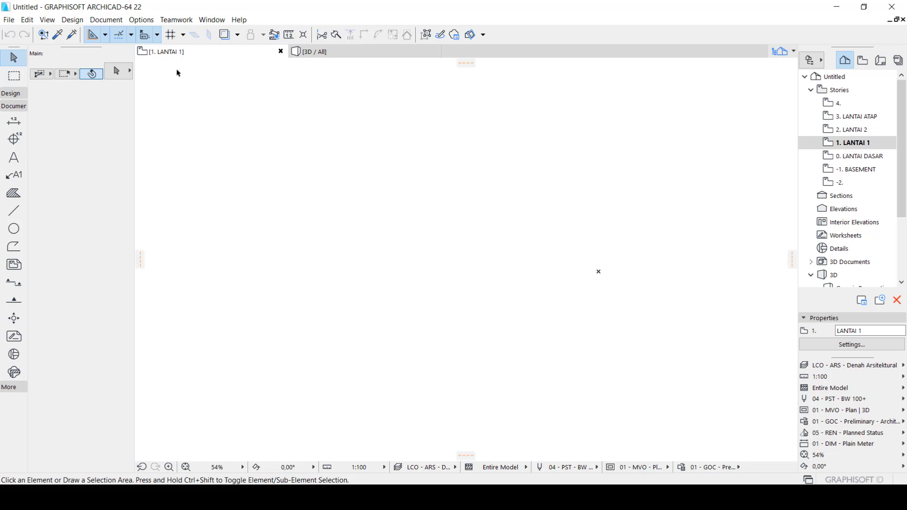
Review the project's working units for length, area, volume, angle and layout, and accept them as they are
left_click(140, 21)
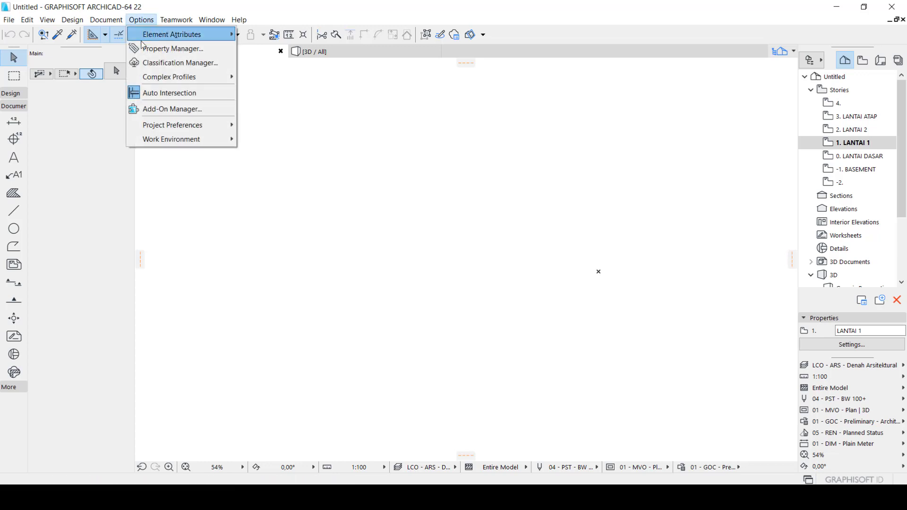
mouse_move(144, 37)
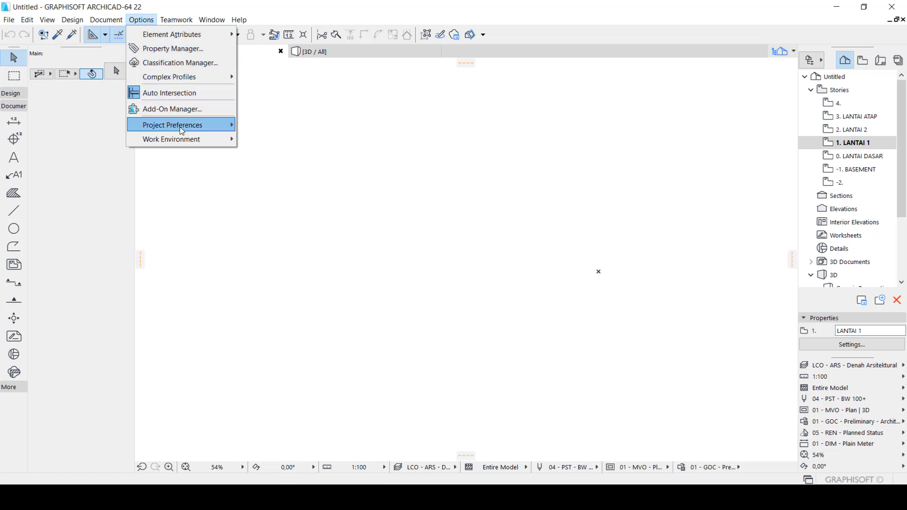
mouse_move(182, 131)
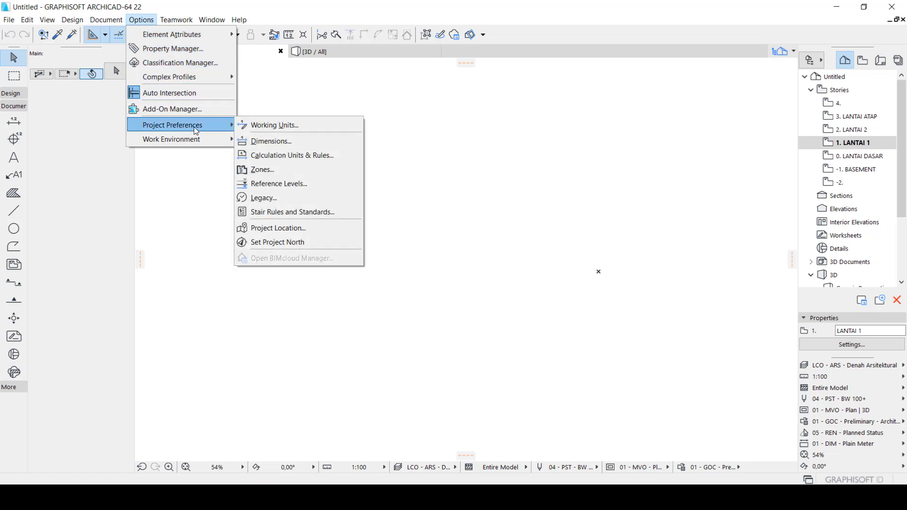
left_click(274, 125)
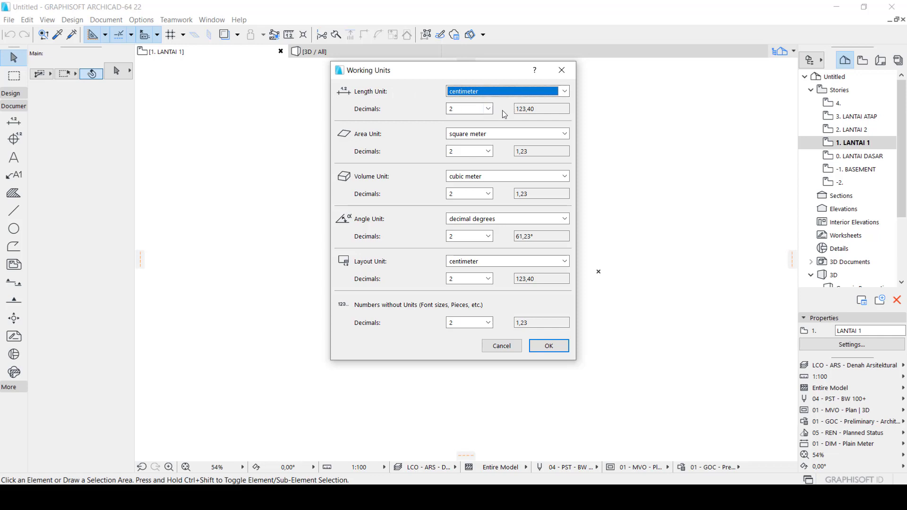
left_click(550, 347)
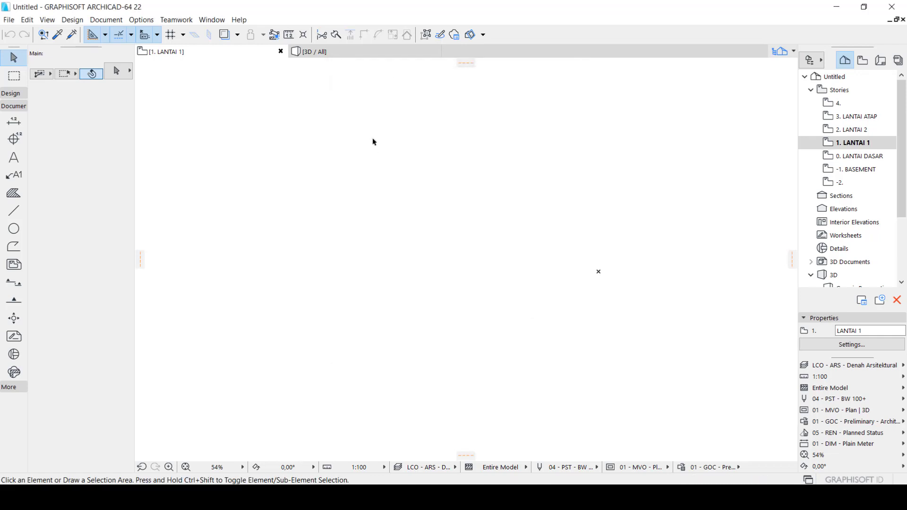
Base the project's dimension preferences on 02 - DIM - Plain Centimeter and set the linear dimensions to 0 decimals
left_click(143, 20)
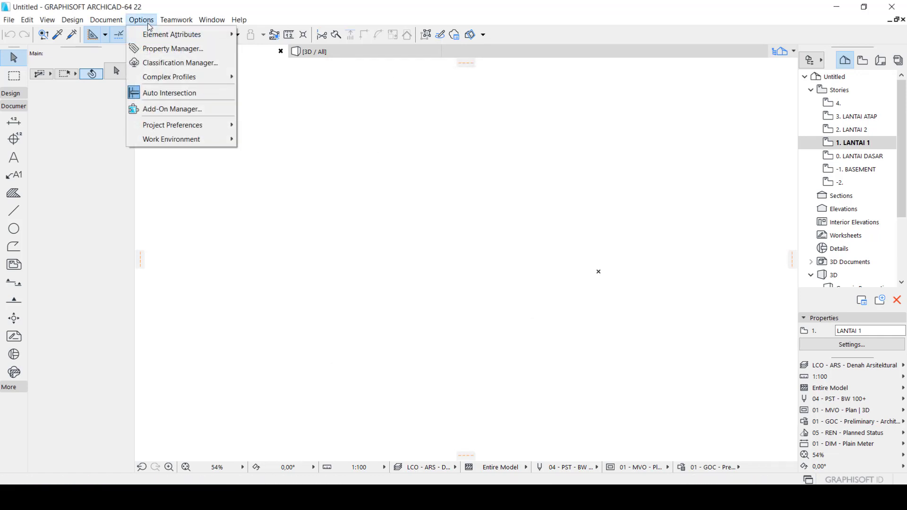
mouse_move(189, 125)
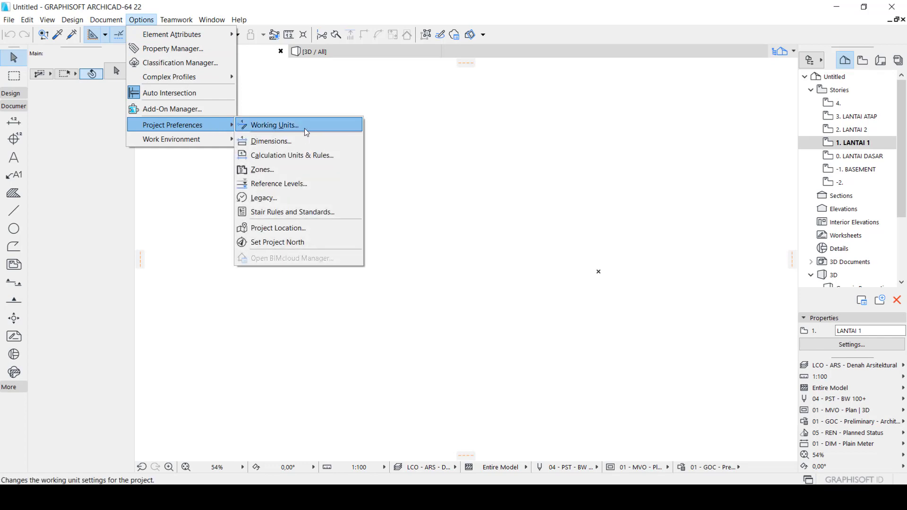
left_click(278, 142)
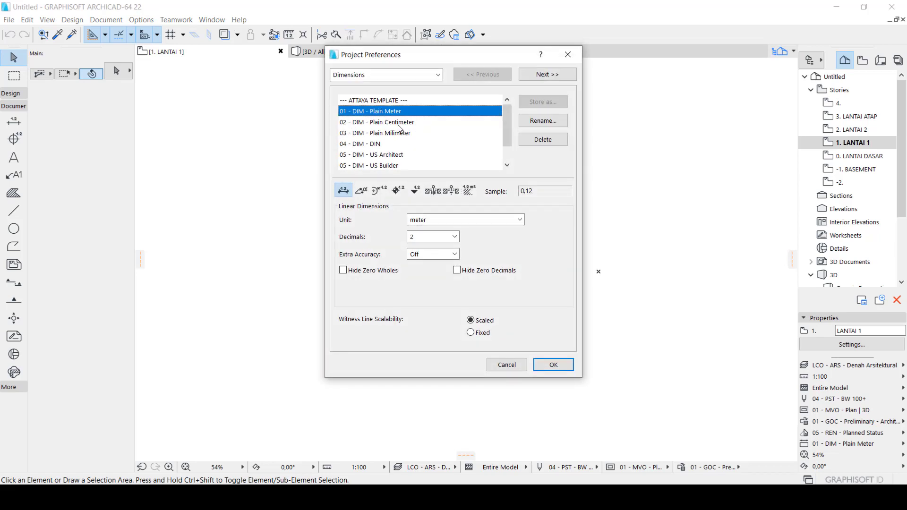
left_click(399, 123)
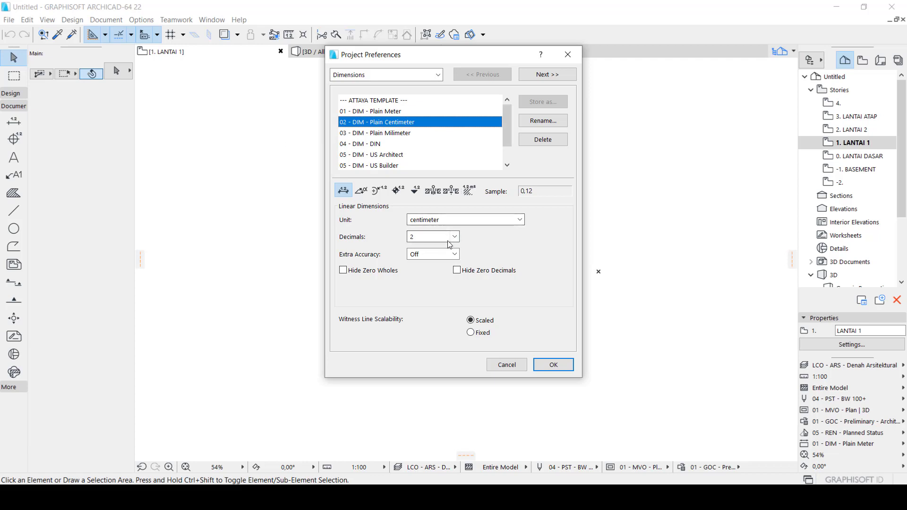
left_click(449, 242)
left_click(447, 250)
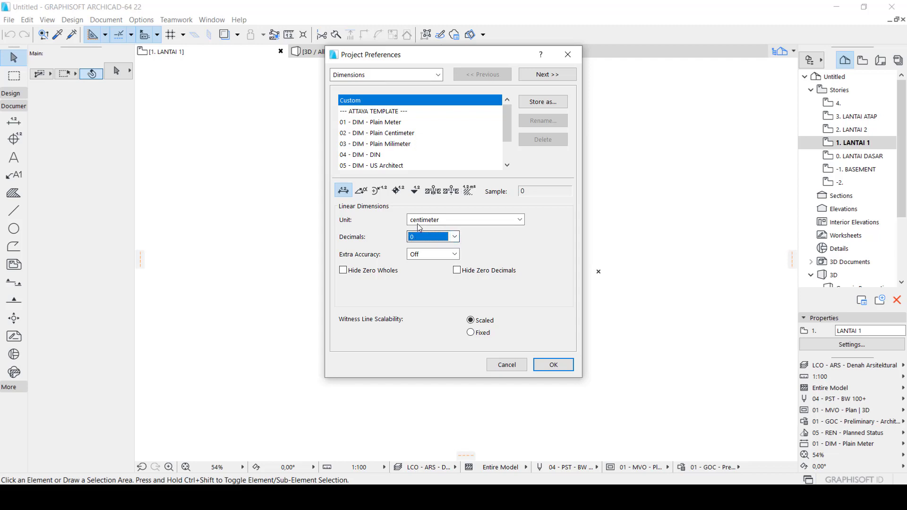
left_click(551, 364)
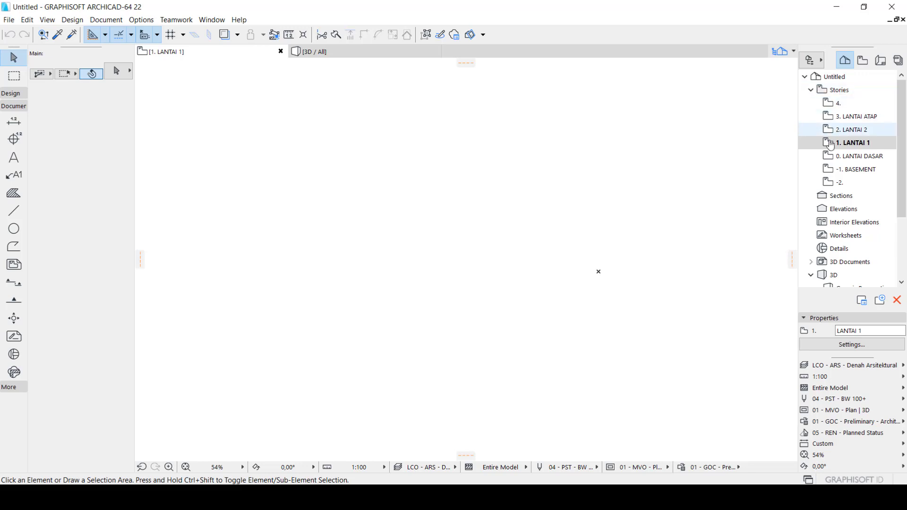
Browse the floor plans of the BASEMENT, LANTAI DASAR and LANTAI 2 stories, and return to LANTAI DASAR
left_click(851, 171)
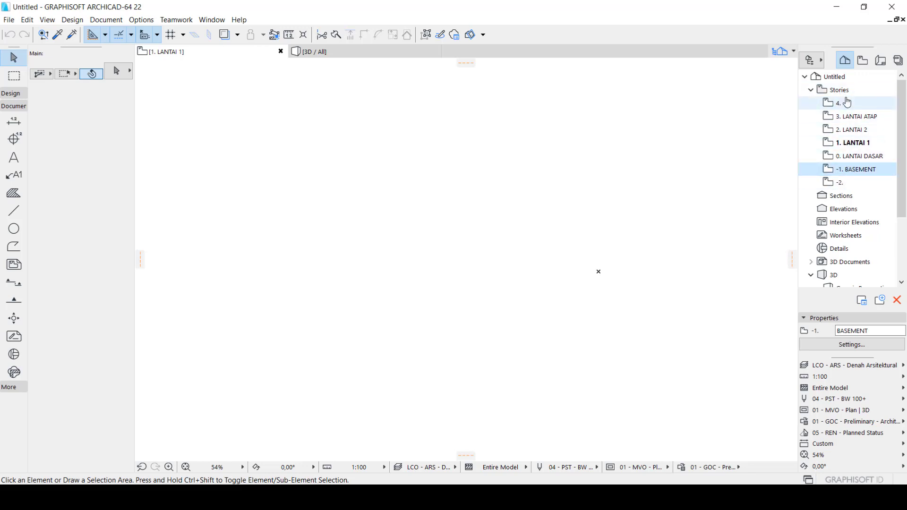
double_click(849, 170)
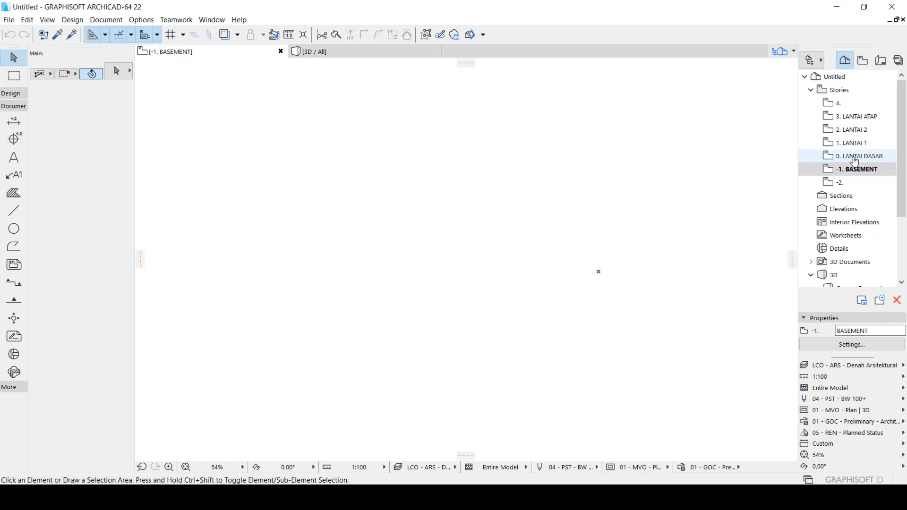
double_click(856, 156)
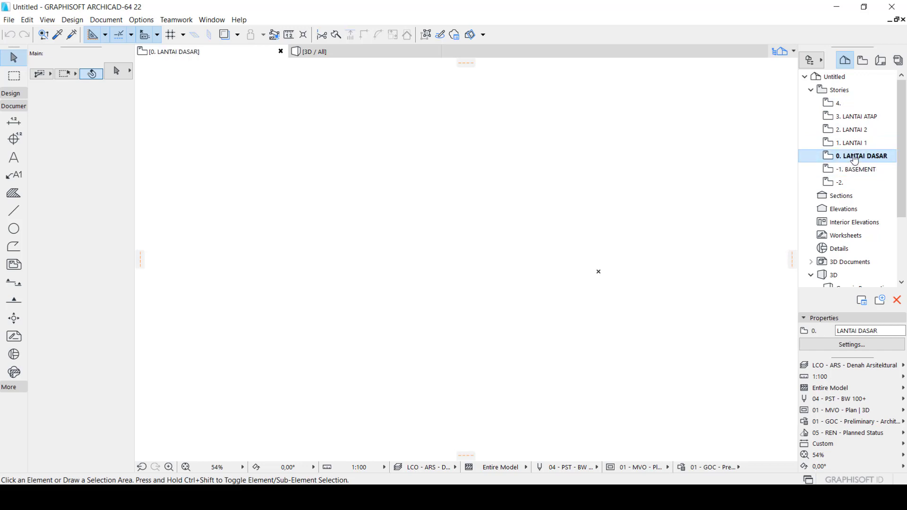
double_click(850, 144)
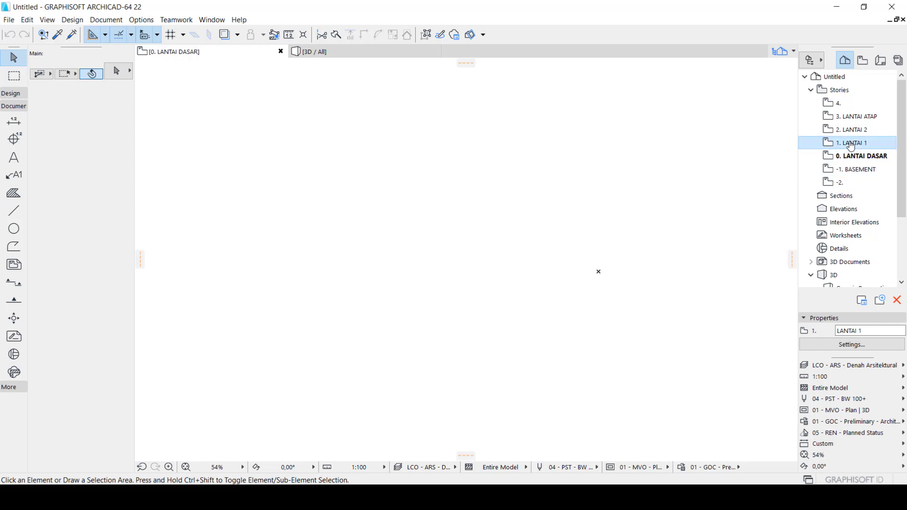
double_click(857, 131)
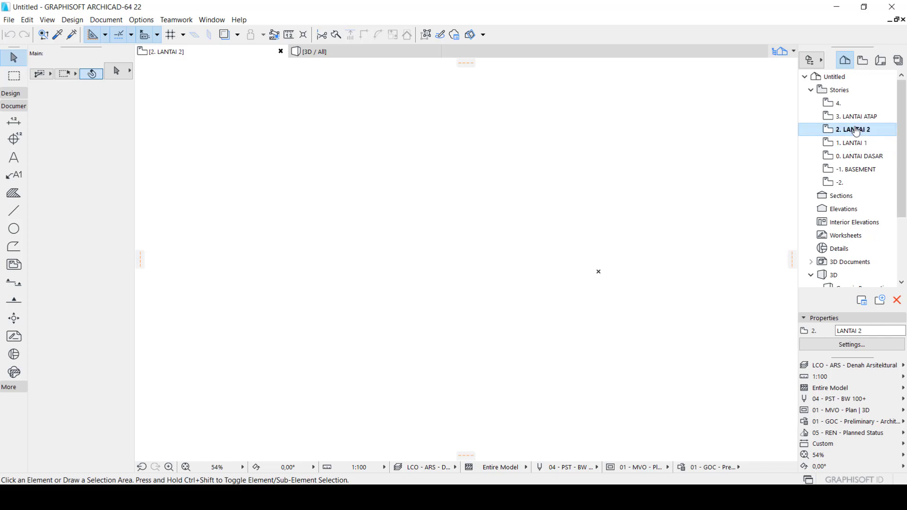
double_click(860, 156)
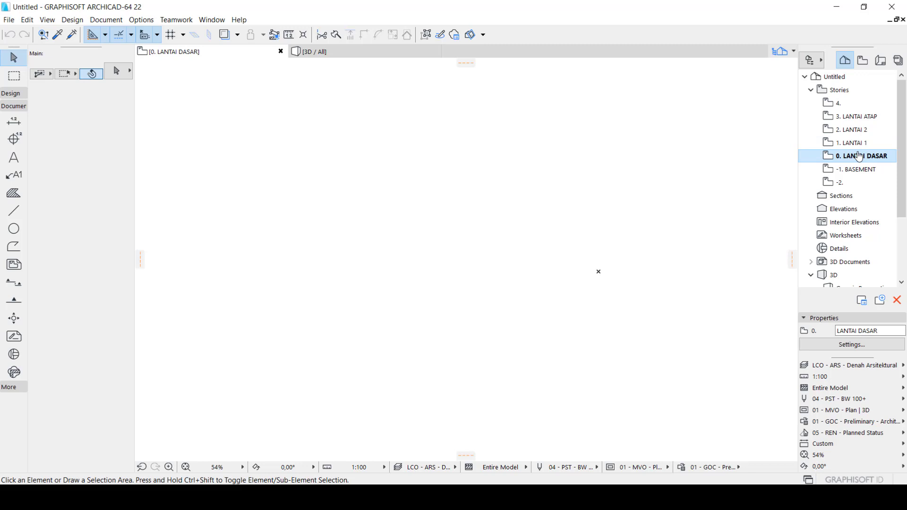
double_click(859, 170)
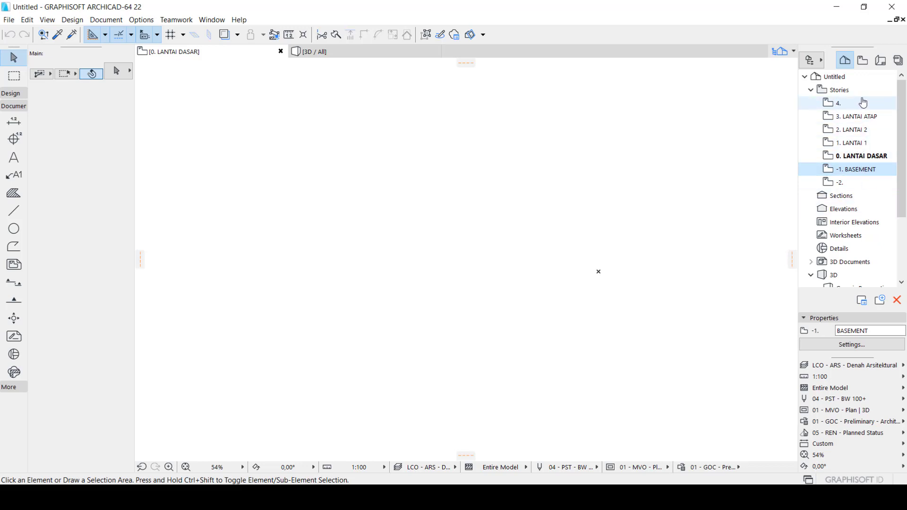
Look through the project map's entries below the stories and the list of available layer combinations
left_click(846, 202)
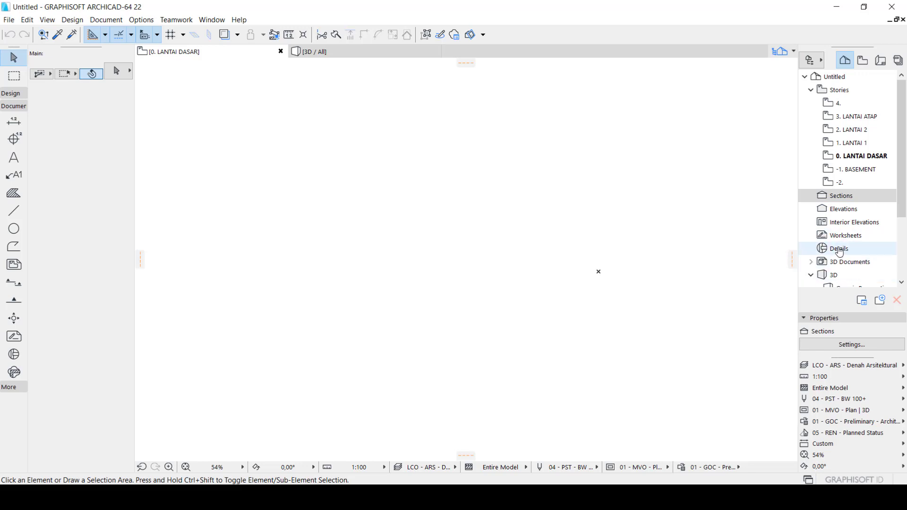
scroll(843, 248, "down", 1)
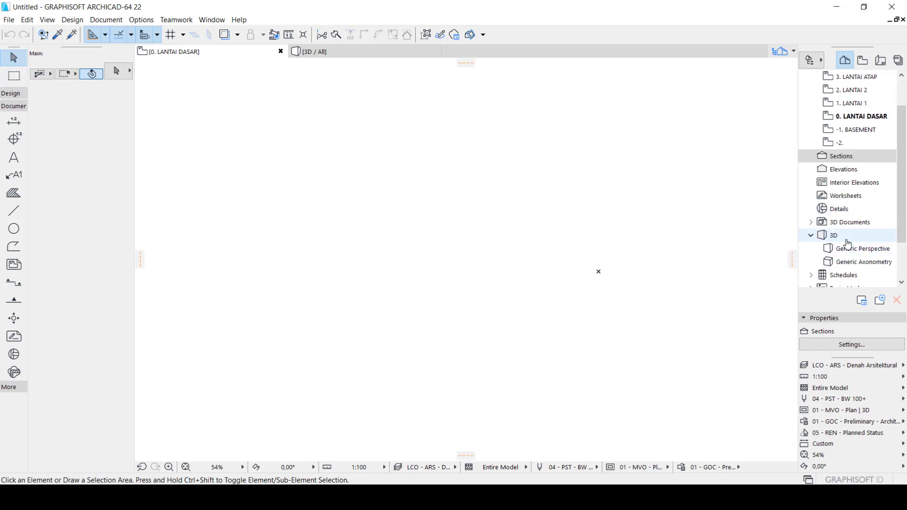
left_click(857, 367)
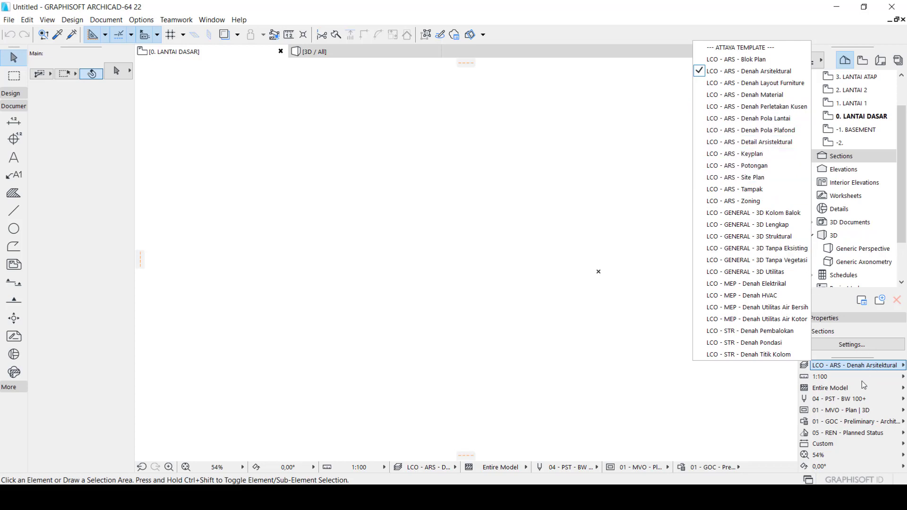
left_click(775, 402)
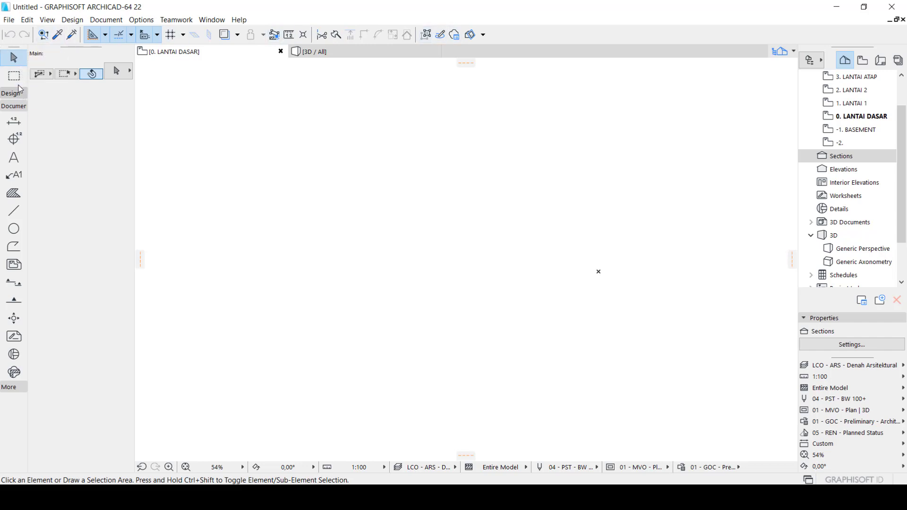
Look at the Toolbox's Design and Document tool groups by collapsing and expanding them
left_click(18, 107)
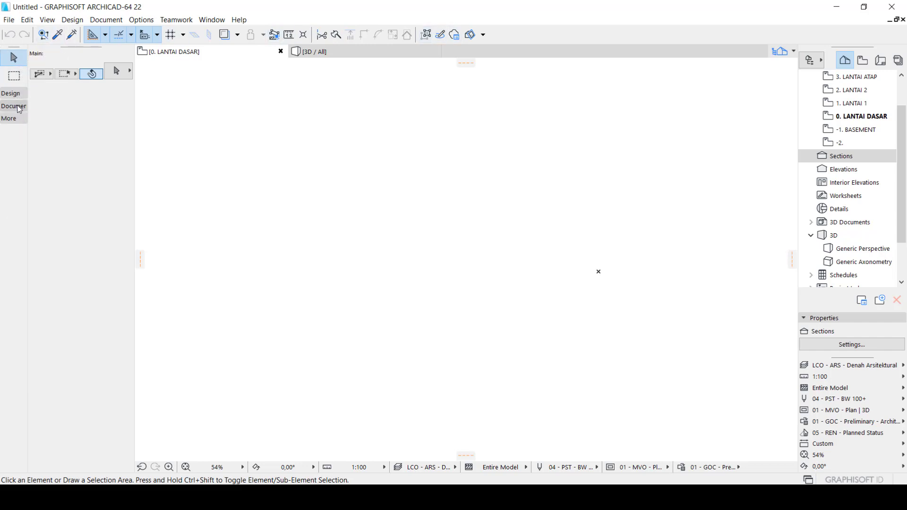
left_click(18, 96)
left_click(18, 97)
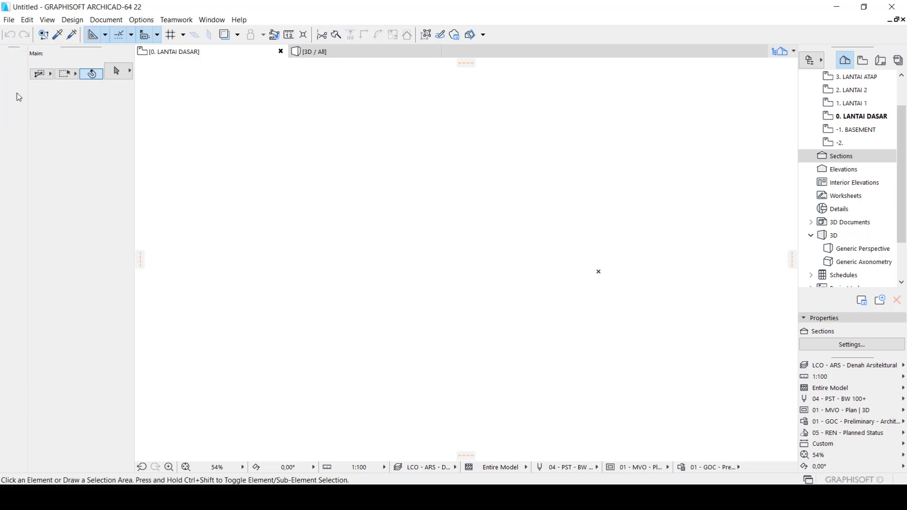
left_click(20, 107)
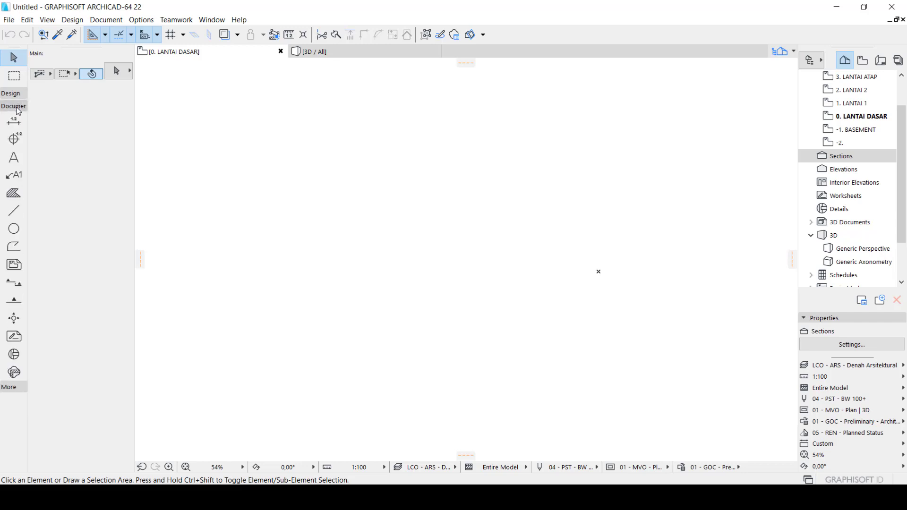
Look through the tools in the Toolbox's More group, then restore the Design group and the project map's story list
left_click(17, 108)
left_click(17, 119)
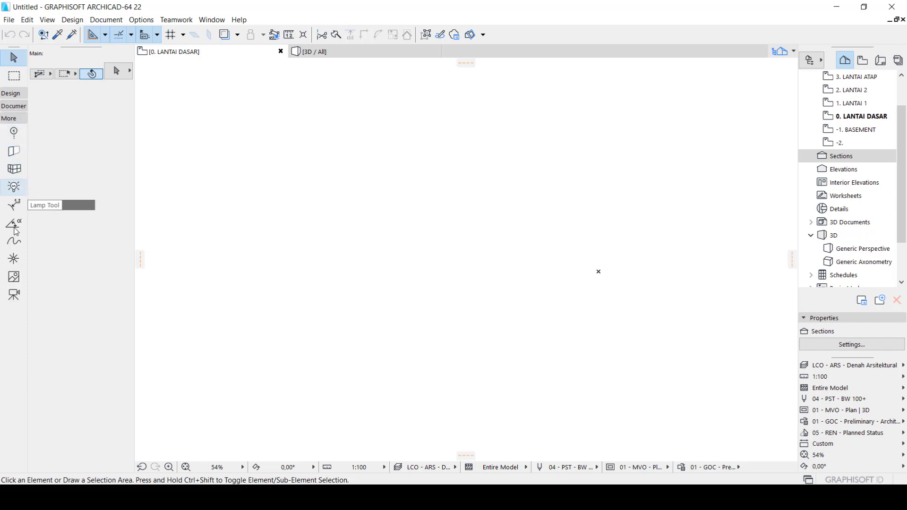
left_click(14, 118)
left_click(13, 94)
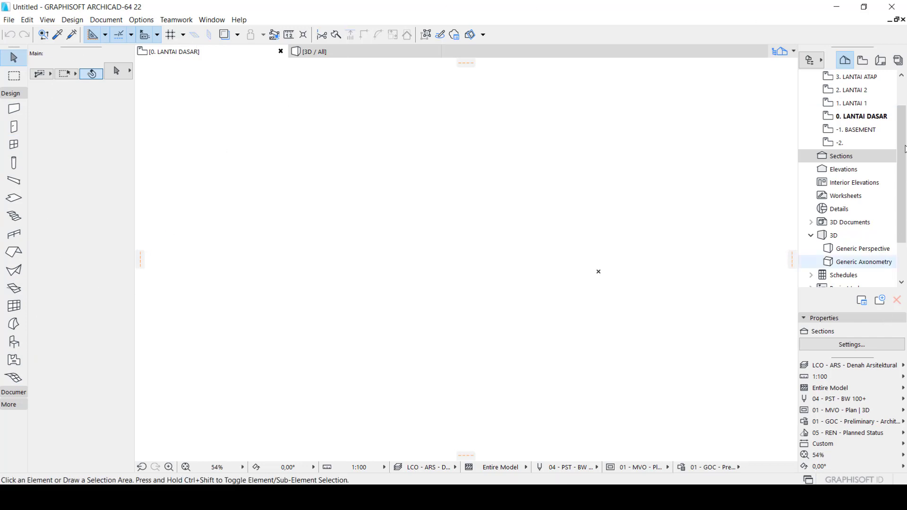
scroll(895, 189, "up", 2)
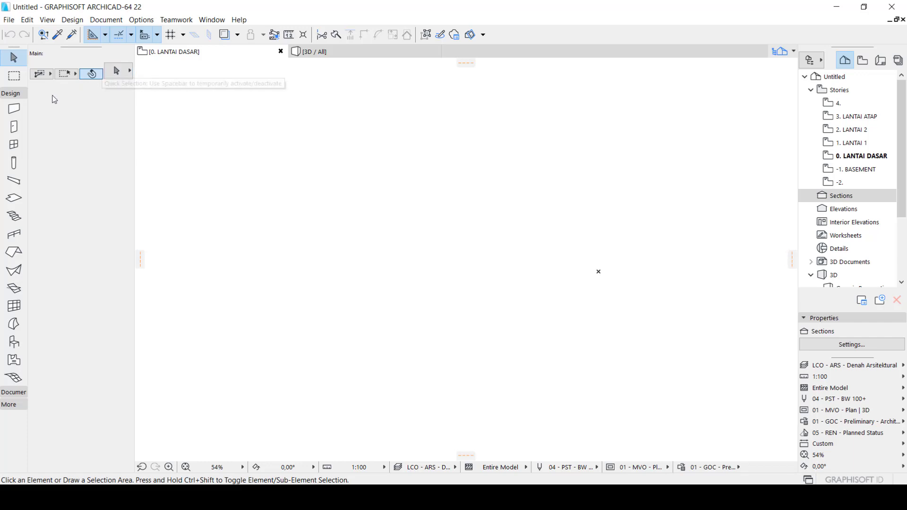
Set up the Wall tool with a Center reference line, the Dinding Bata 1/2 Batu structure and the chained geometry method
left_click(17, 111)
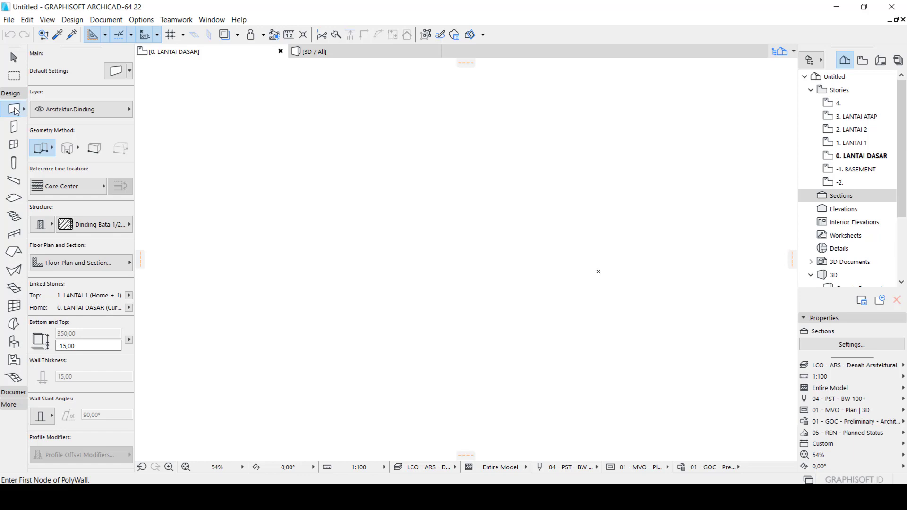
left_click(92, 192)
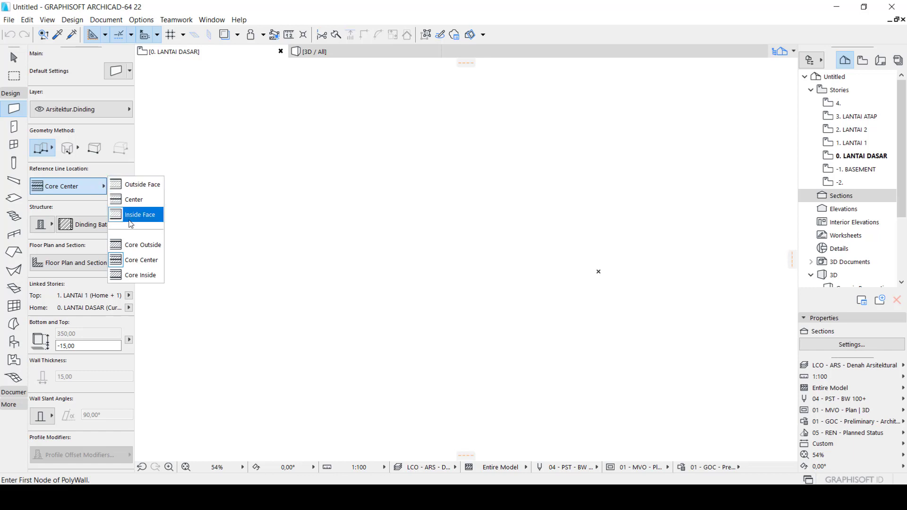
left_click(125, 200)
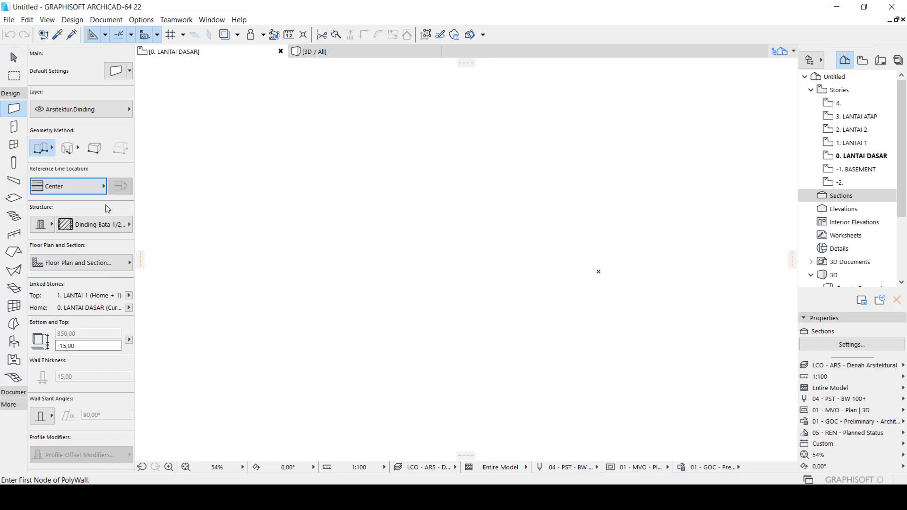
left_click(79, 229)
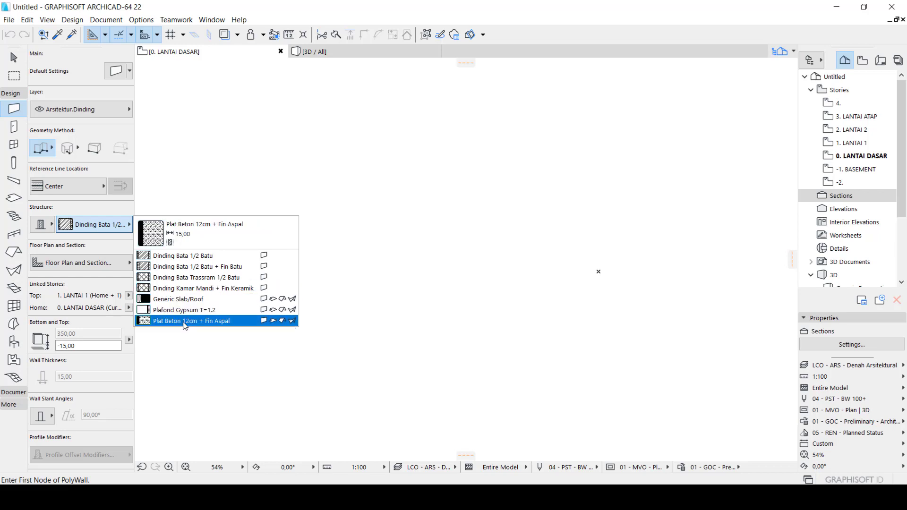
left_click(191, 259)
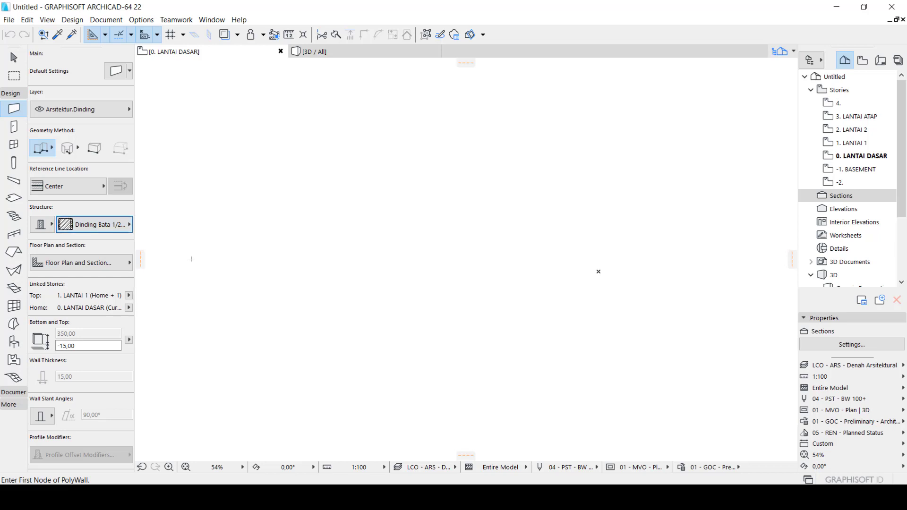
left_click(49, 149)
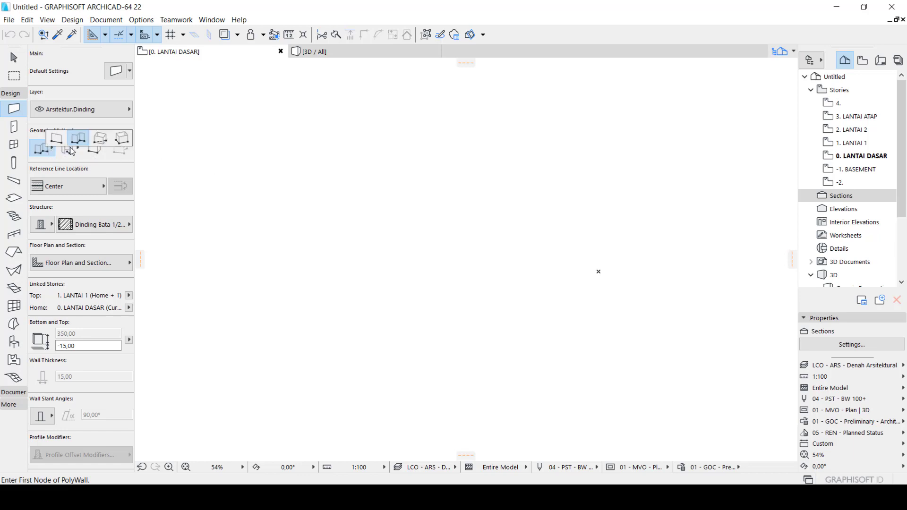
left_click(43, 151)
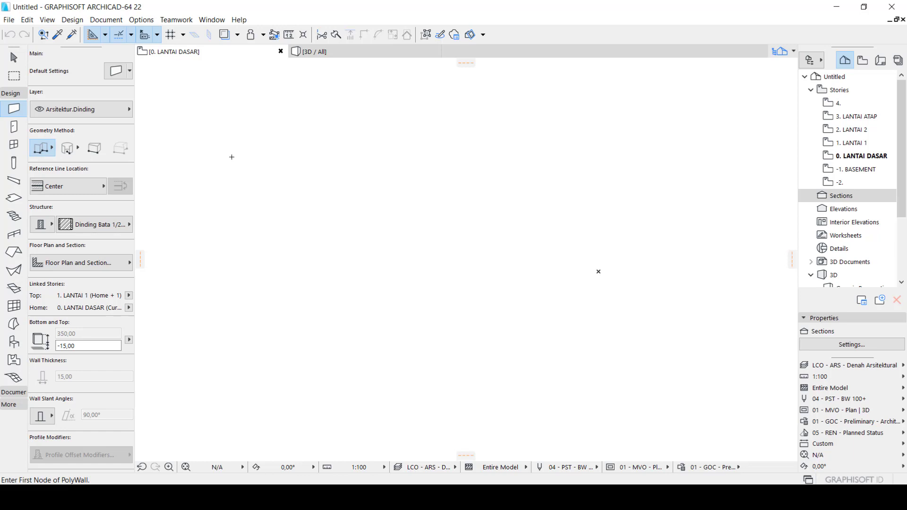
Draw a single horizontal wall with a length of 300 on the LANTAI DASAR floor plan
left_click(227, 156)
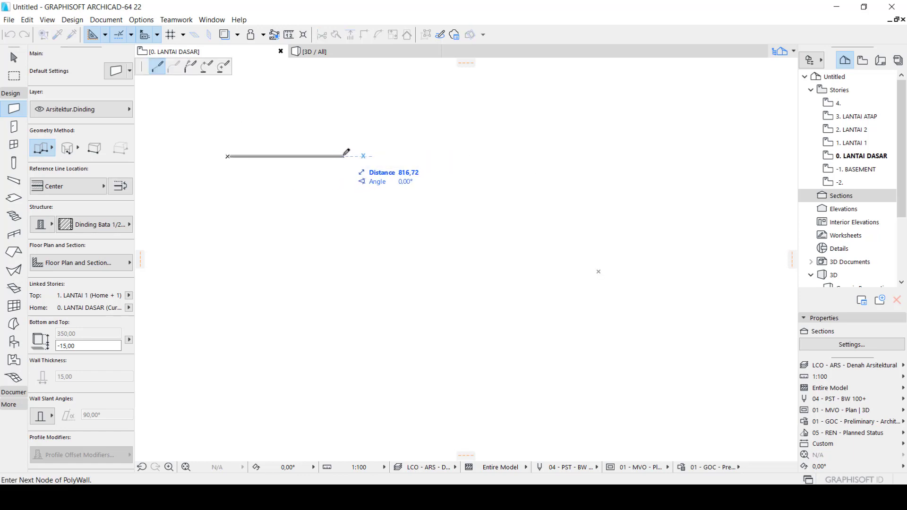
key("Tab")
type("300")
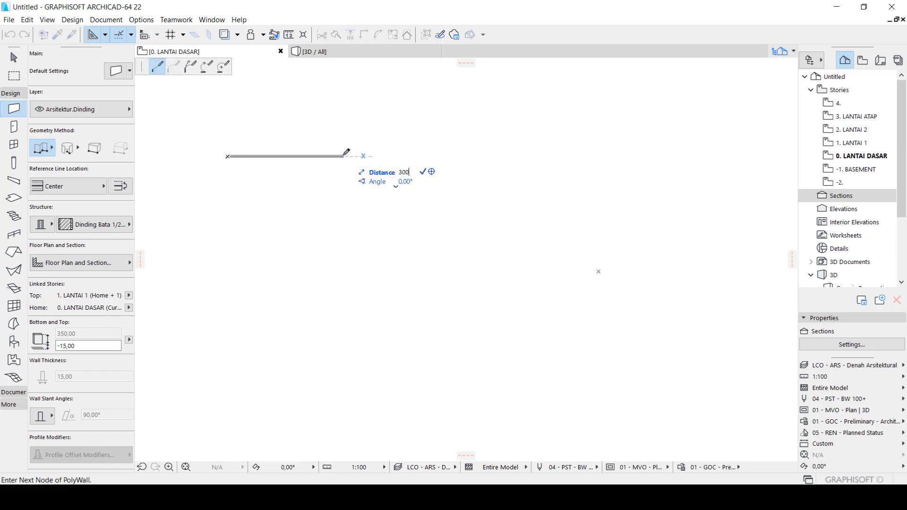
key("Return")
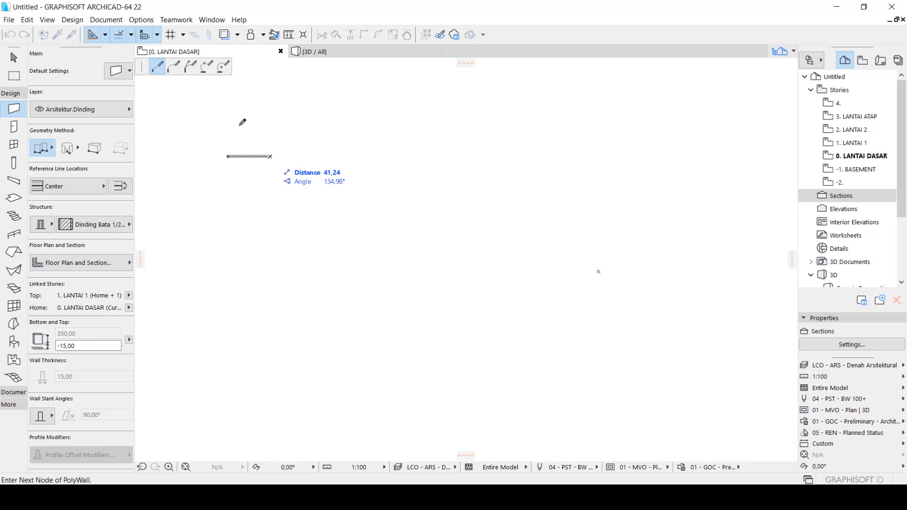
scroll(259, 158, "up", 5)
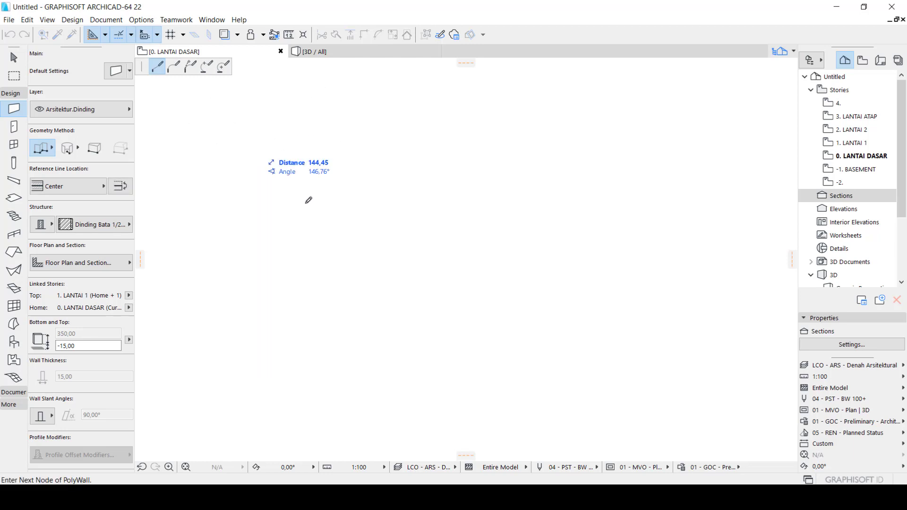
double_click(304, 161)
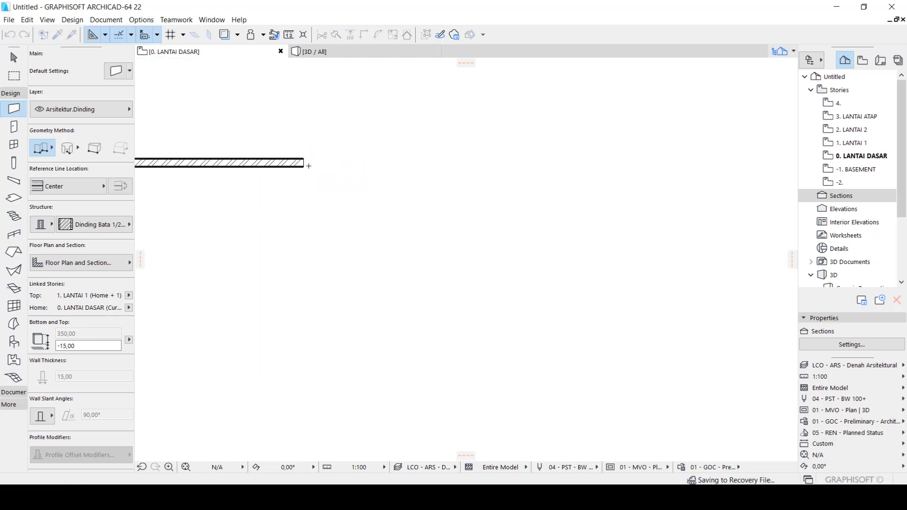
Examine the wall's layers, hatching and outline thickness up close along its length and at its end
scroll(217, 198, "up", 4)
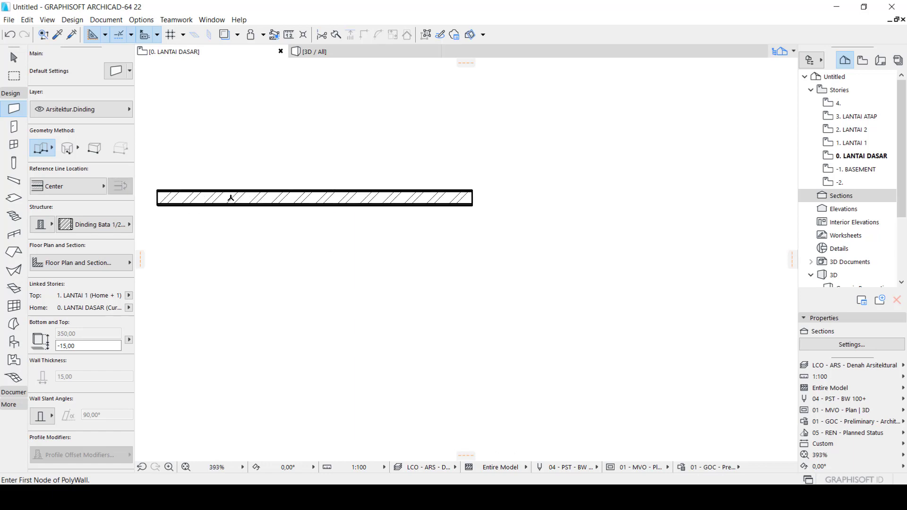
scroll(279, 192, "up", 3)
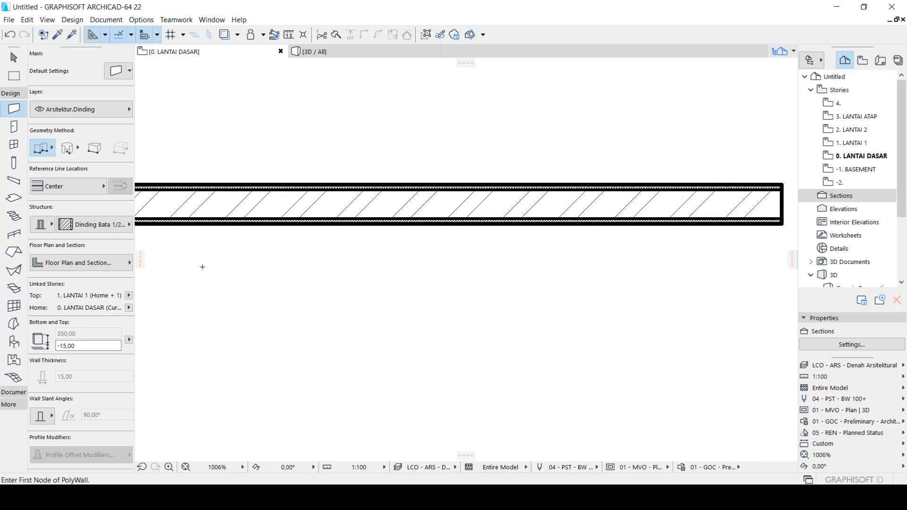
scroll(412, 211, "up", 2)
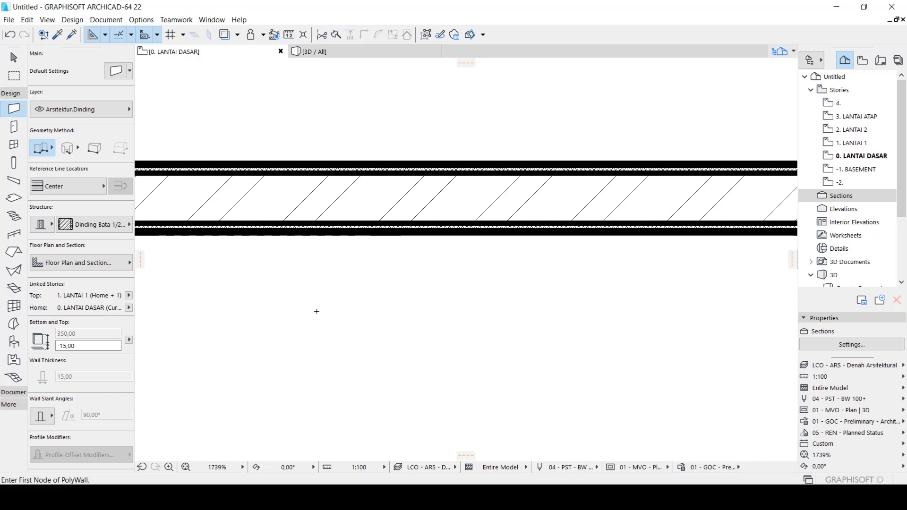
scroll(317, 311, "down", 3)
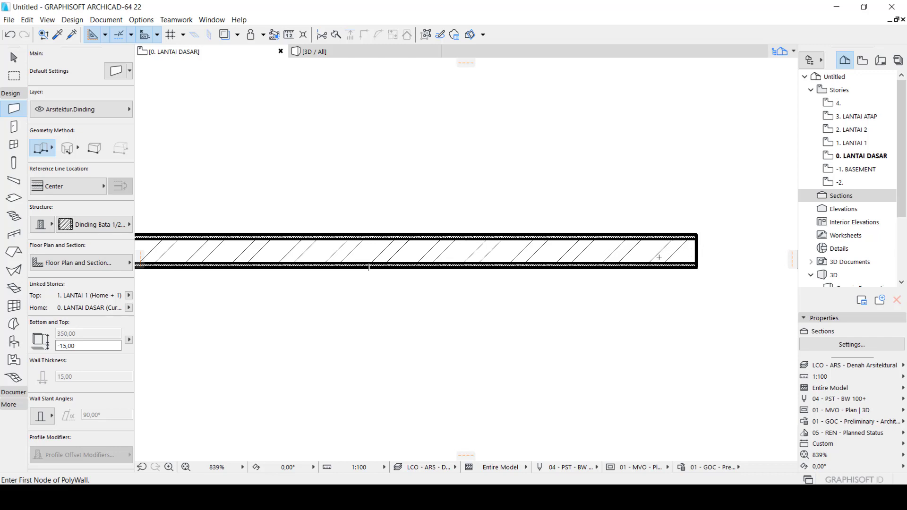
scroll(654, 255, "up", 2)
scroll(348, 241, "down", 1)
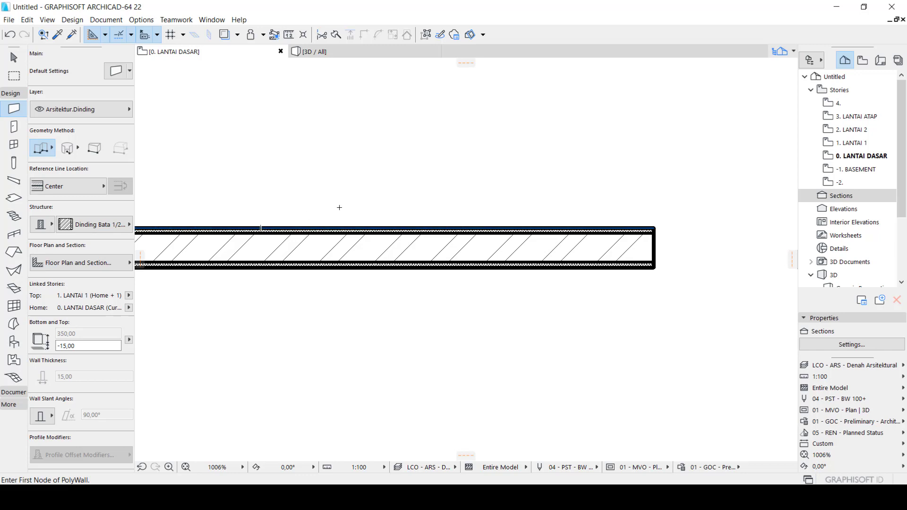
scroll(350, 217, "down", 3)
scroll(562, 246, "up", 4)
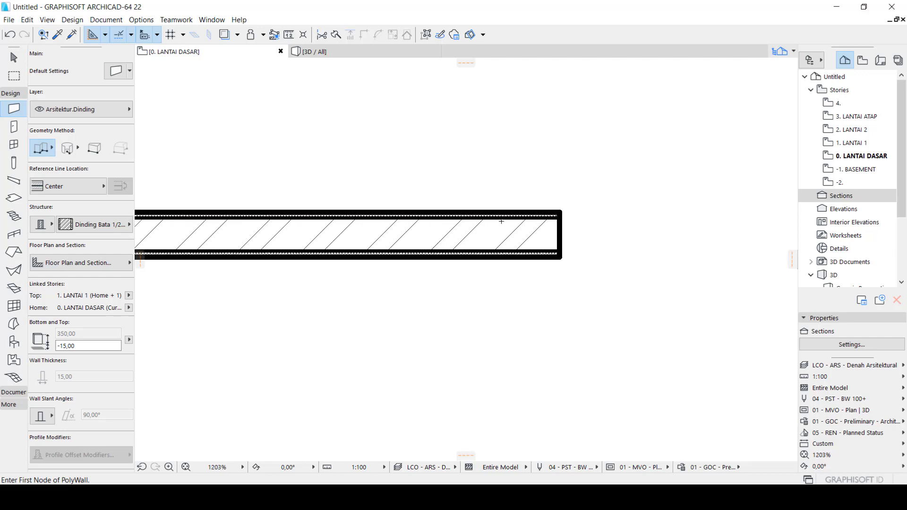
scroll(502, 221, "up", 2)
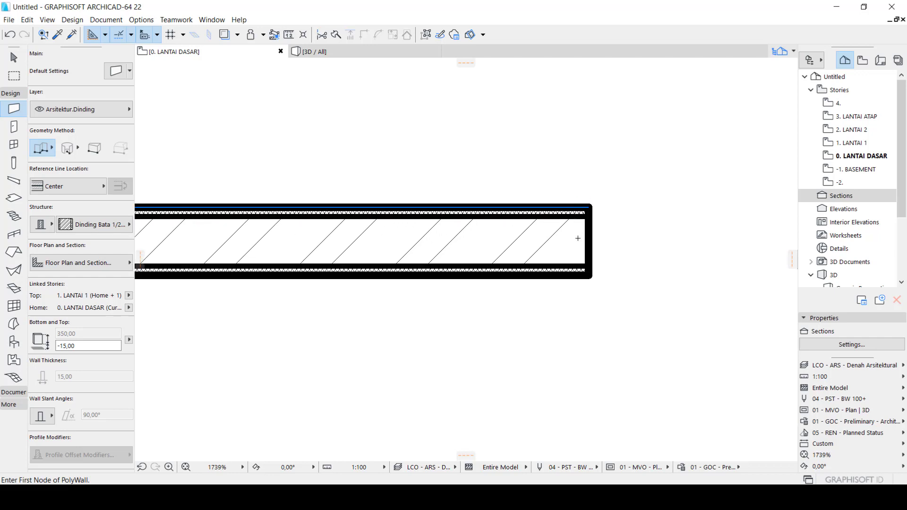
Turn off True Line Weight for the floor plan and check the whole wall with thin lines
right_click(558, 187)
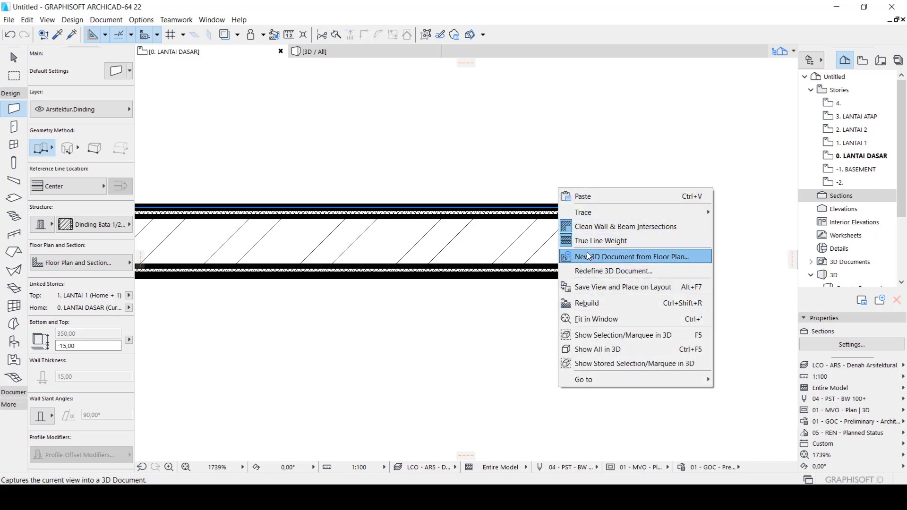
left_click(601, 241)
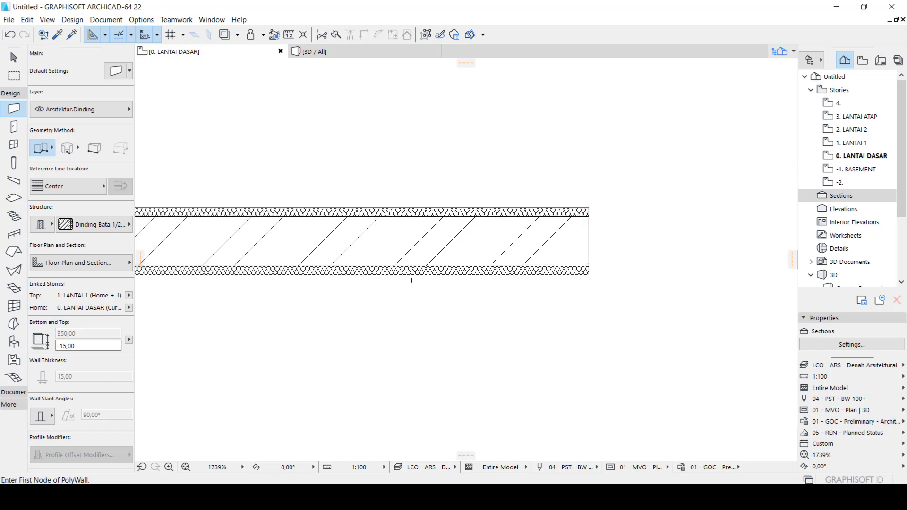
scroll(576, 223, "down", 4)
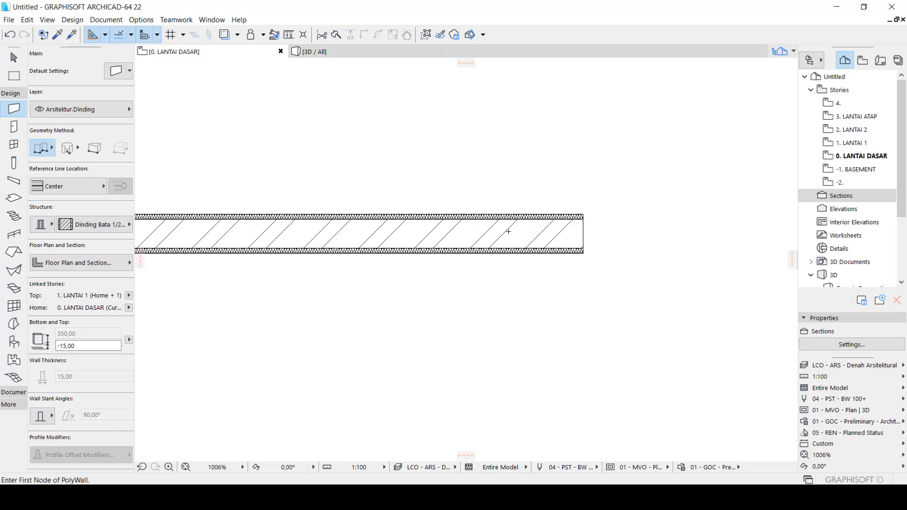
scroll(415, 288, "down", 2)
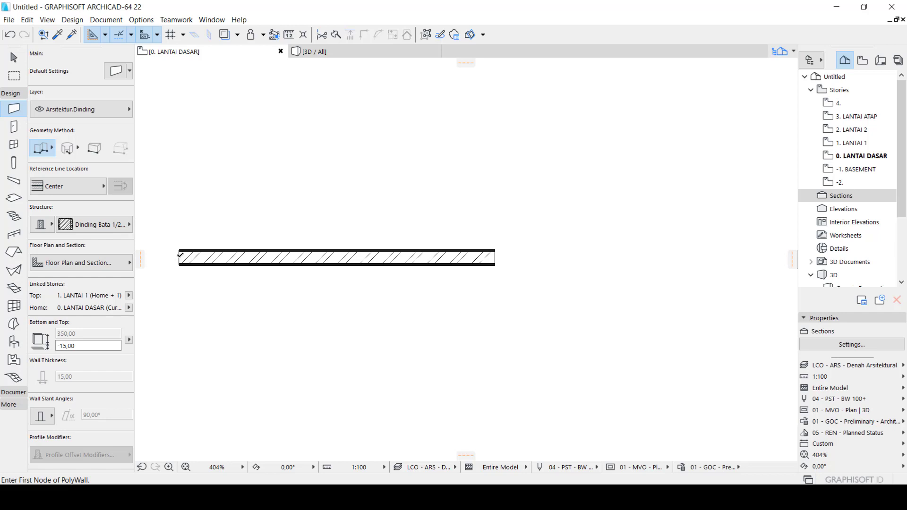
scroll(180, 255, "up", 2)
Draw a second horizontal wall with a length of 300 above and parallel to the first, keeping the chained geometry method
left_click(51, 150)
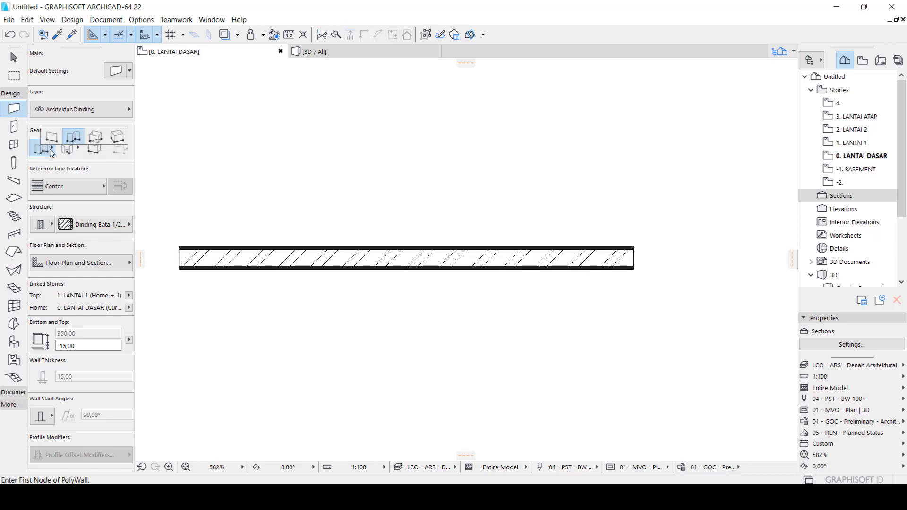
left_click(181, 188)
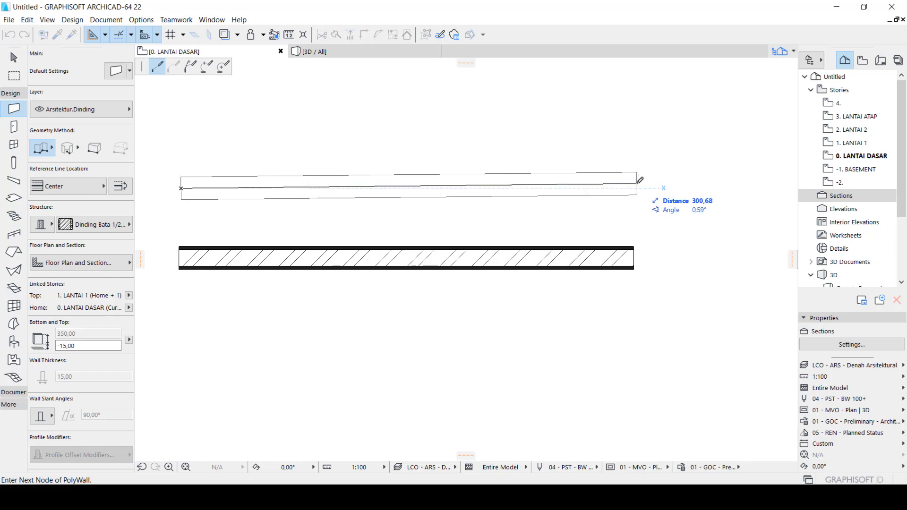
key("Tab")
type("300")
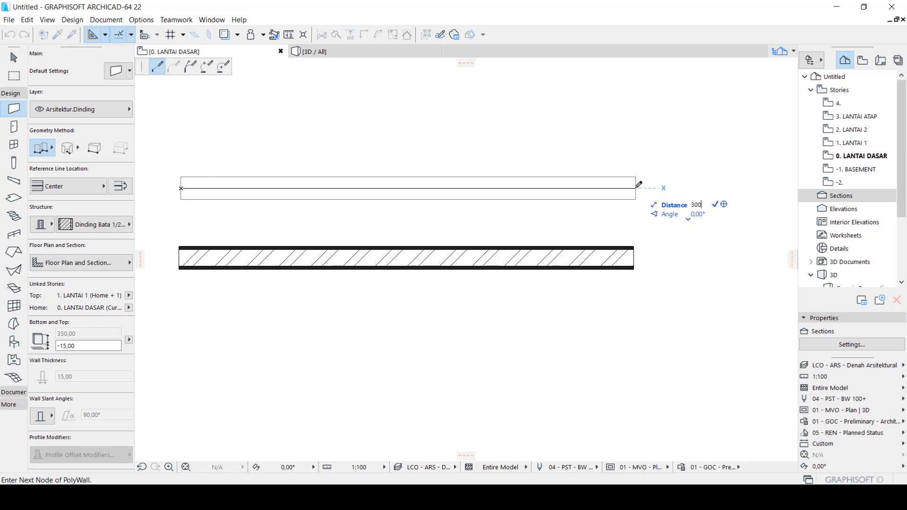
key("Return")
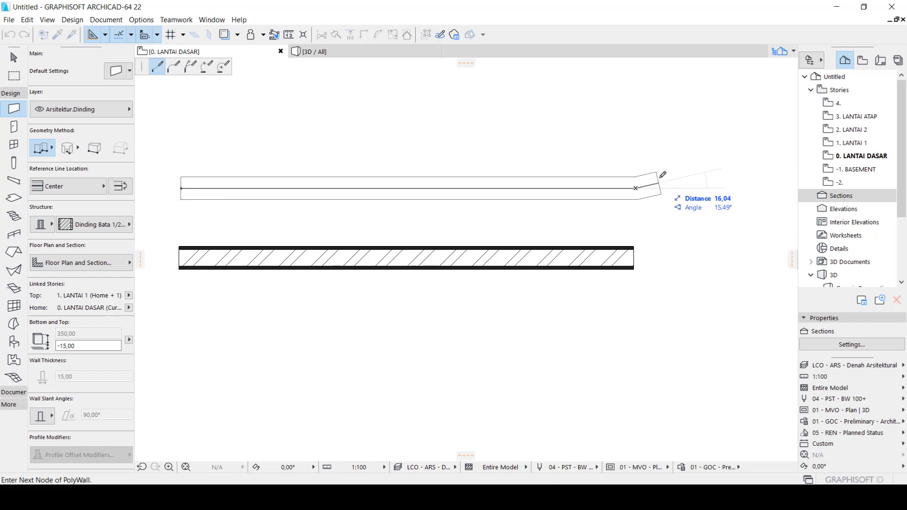
left_click(642, 186)
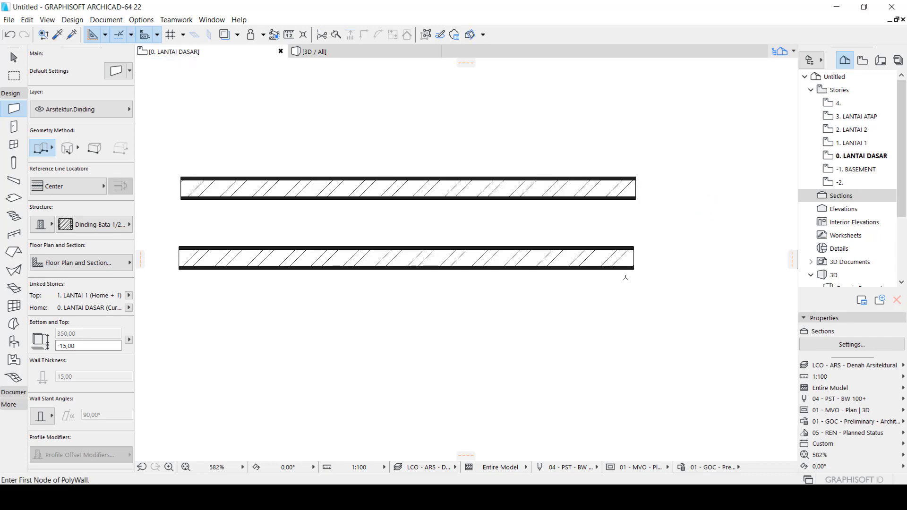
Move the lower wall freely with Drag, first down to the right, then to a position below and left of the upper wall
scroll(609, 247, "down", 2)
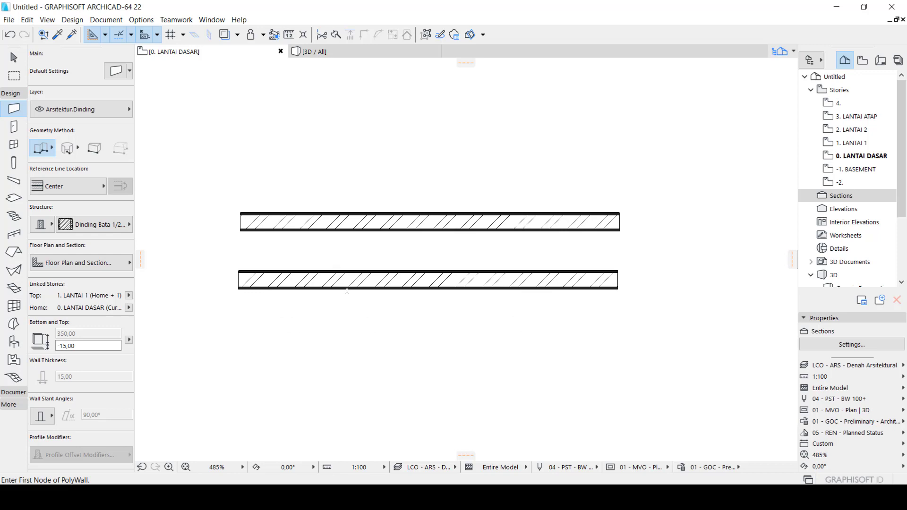
scroll(348, 291, "down", 1)
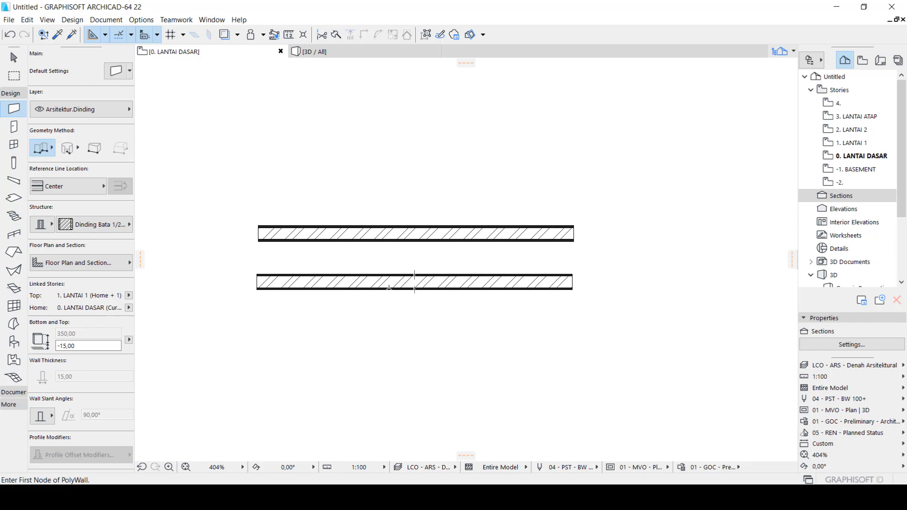
key("Escape")
left_click_drag(440, 322, 395, 279)
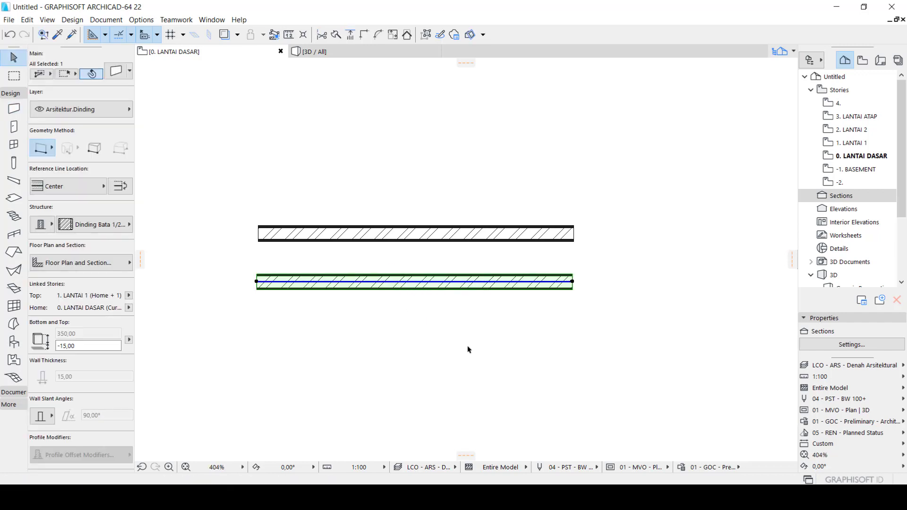
key("ctrl+d")
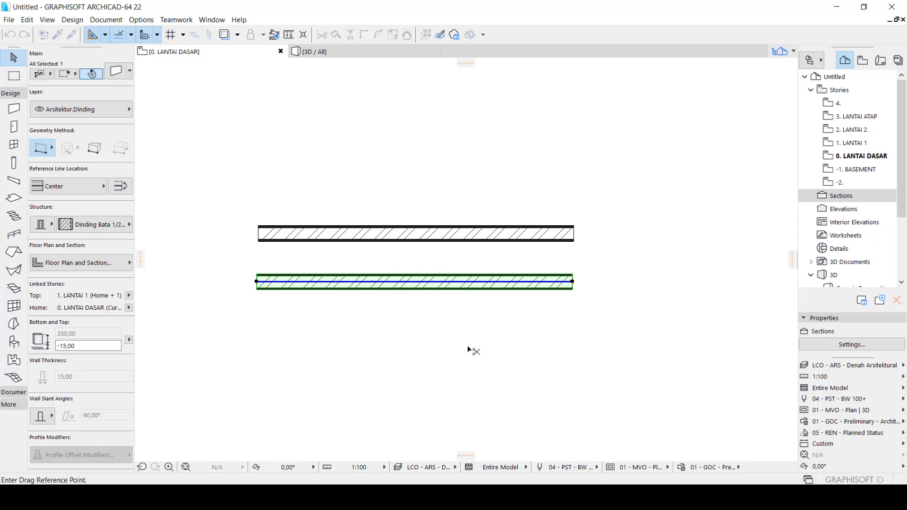
left_click(424, 288)
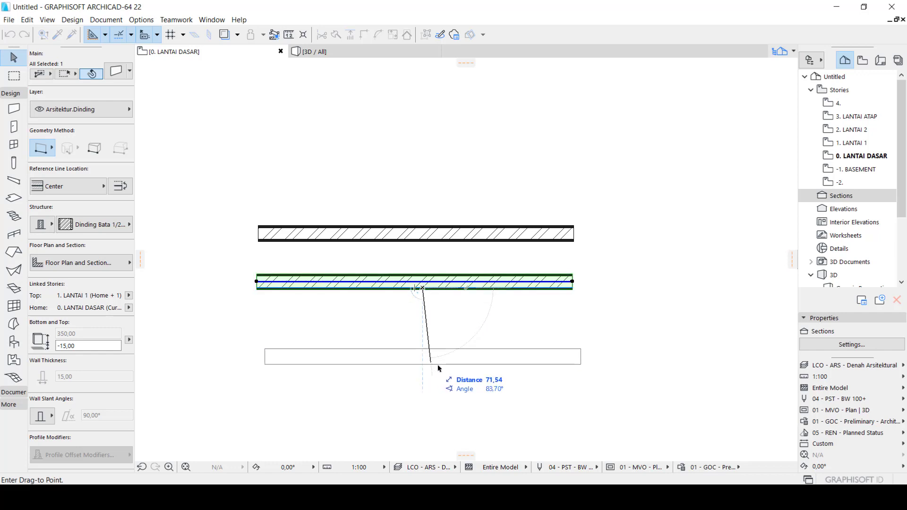
left_click(565, 375)
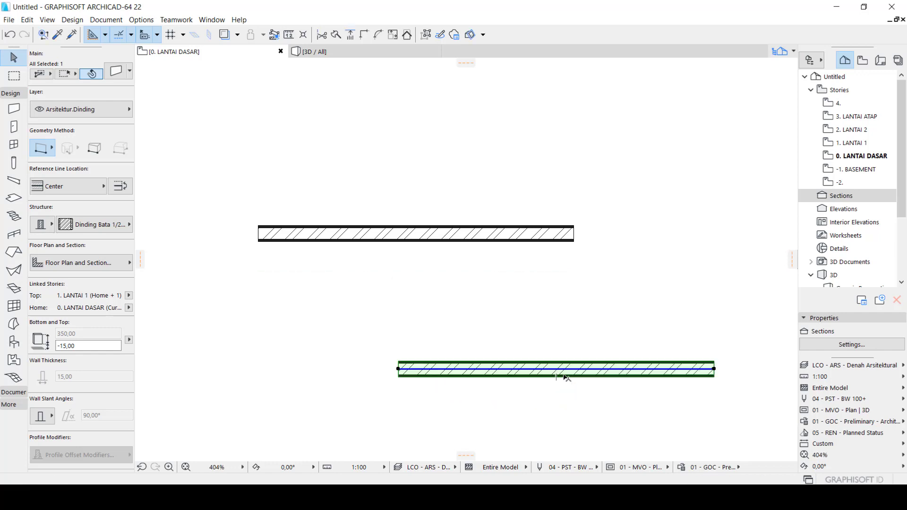
left_click(561, 377)
left_click(350, 326)
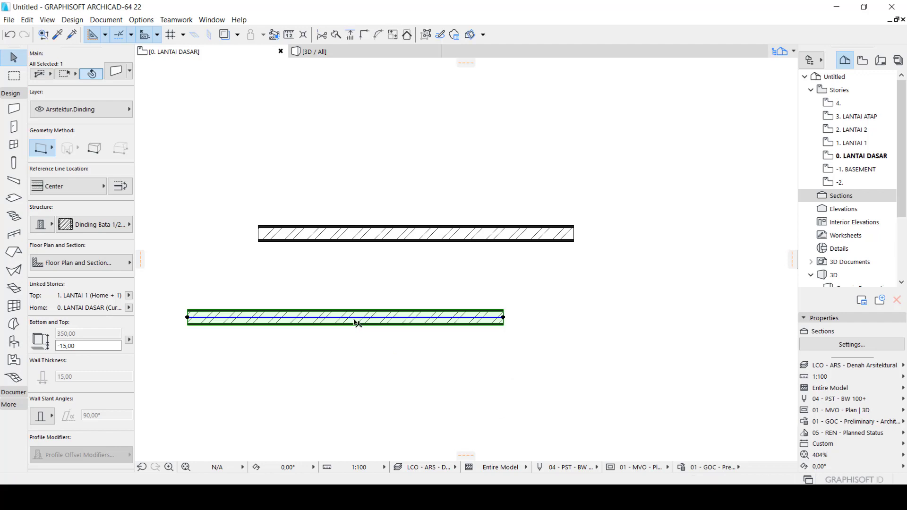
left_click(356, 319)
key("Escape")
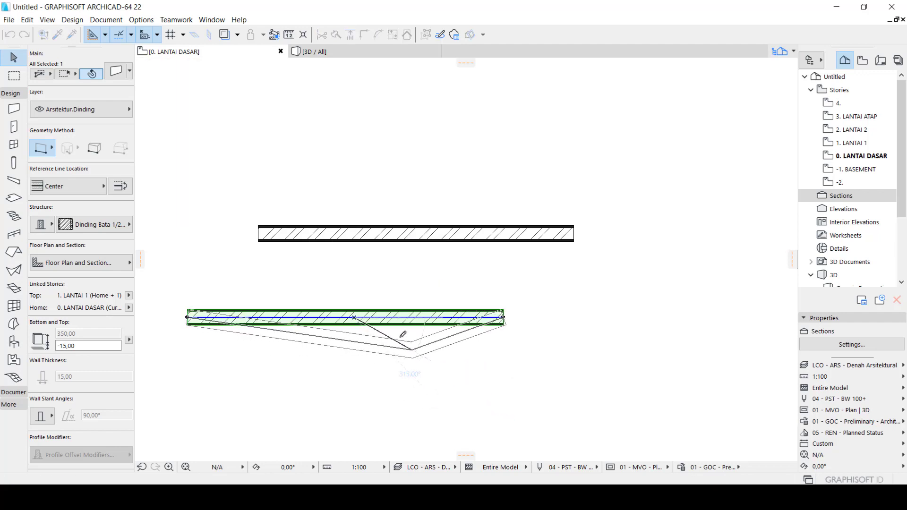
left_click(388, 320)
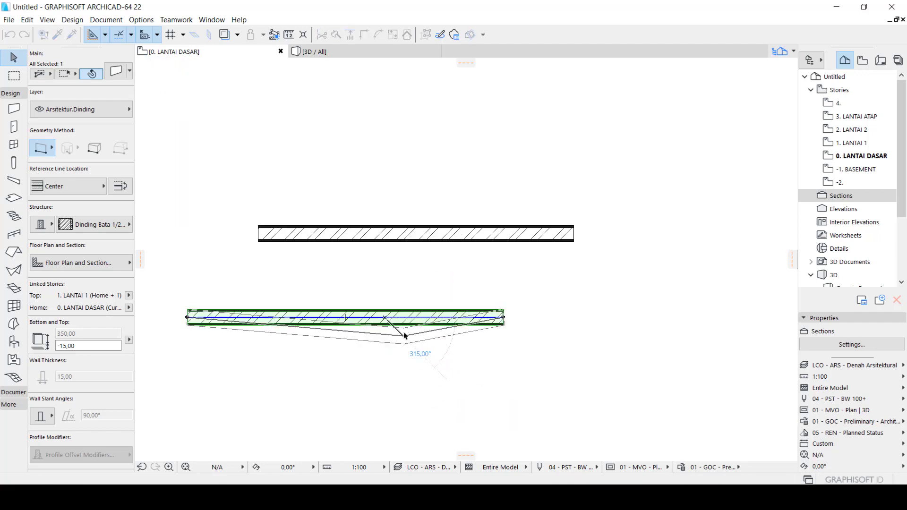
key("Escape")
Move the lower wall freely down and to the right with Drag, leaving a wider gap below the upper wall
key("ctrl+d")
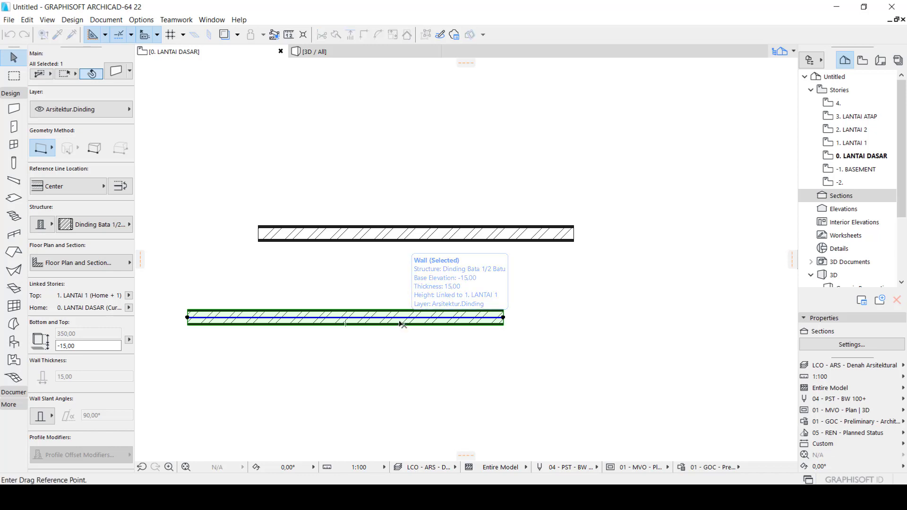
left_click(399, 323)
left_click(487, 377)
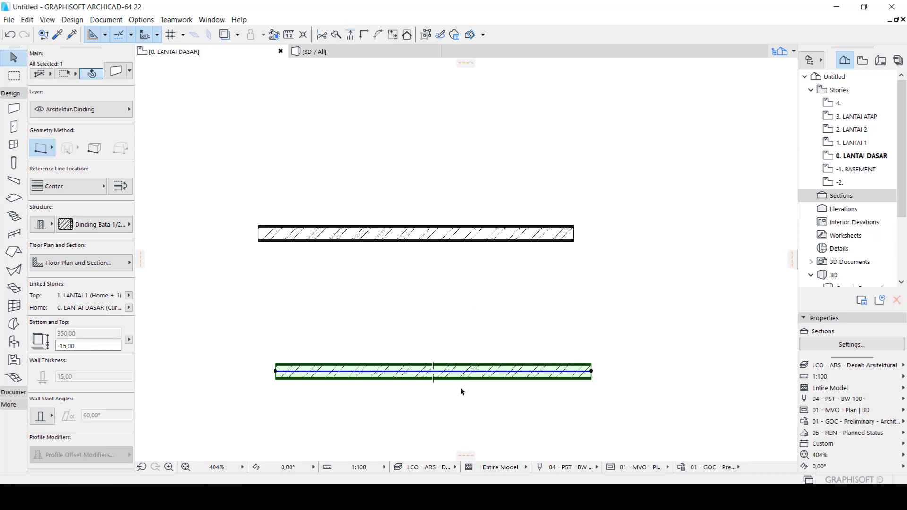
Move the lower wall straight up toward the upper wall by a distance of 100 and deselect it
key("ctrl+d")
left_click(460, 365)
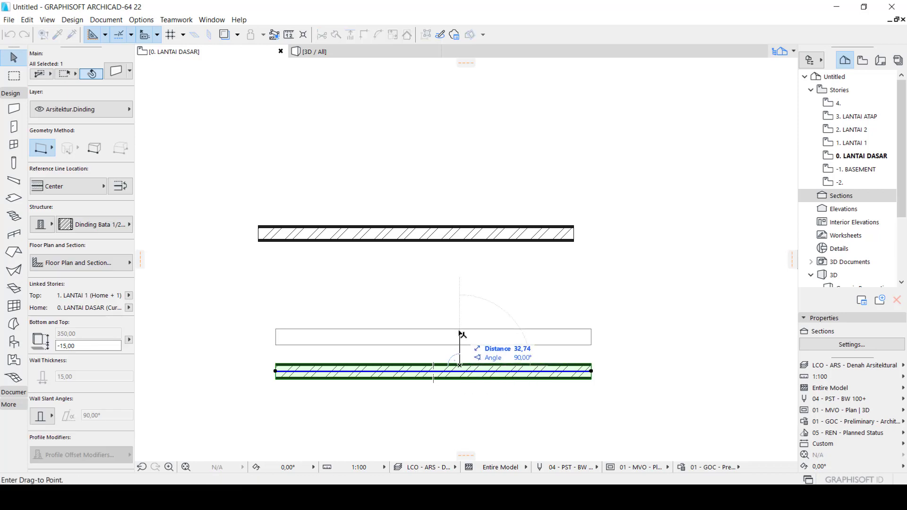
type("100")
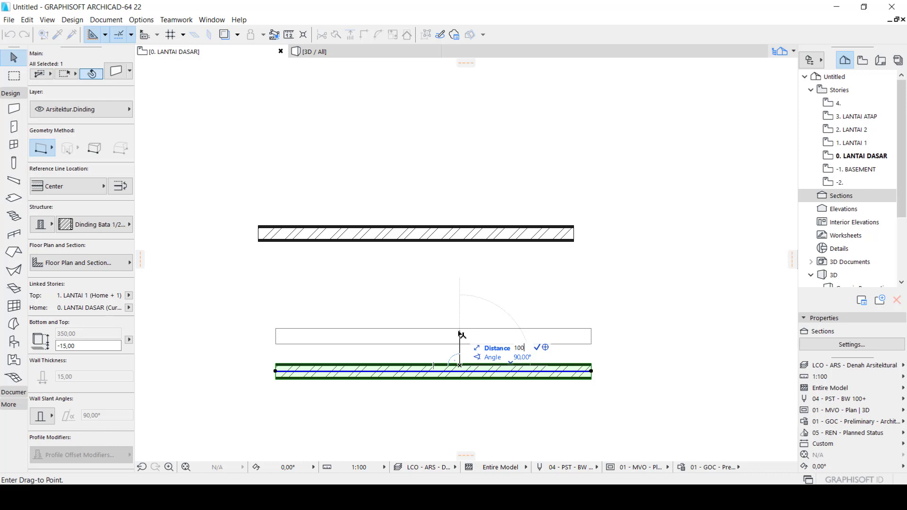
key("Return")
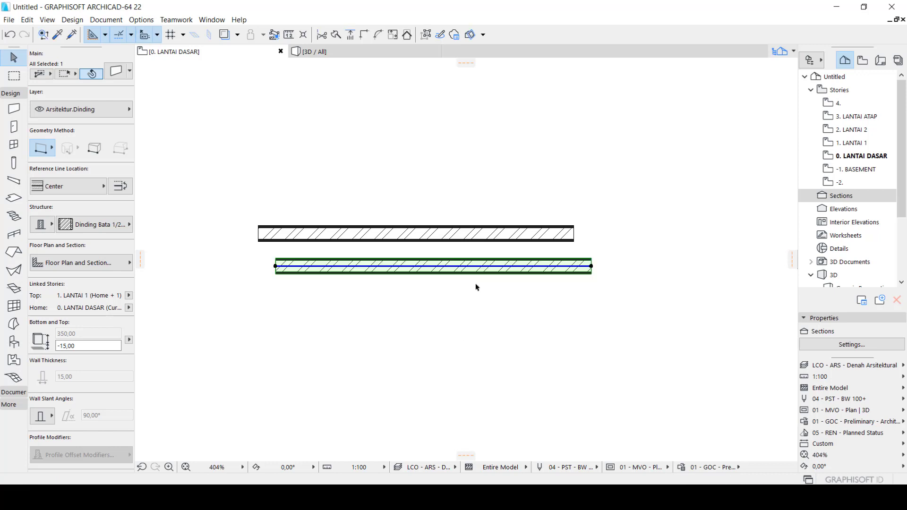
key("Escape")
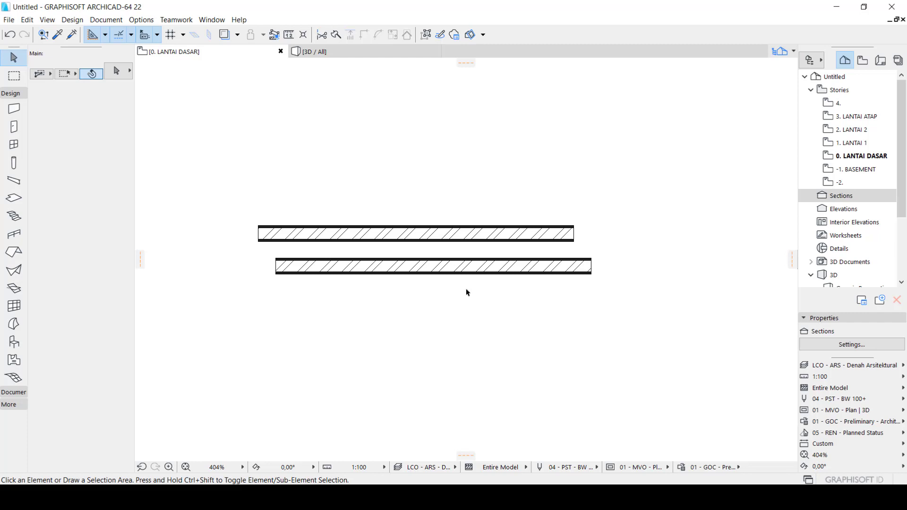
scroll(467, 293, "down", 2)
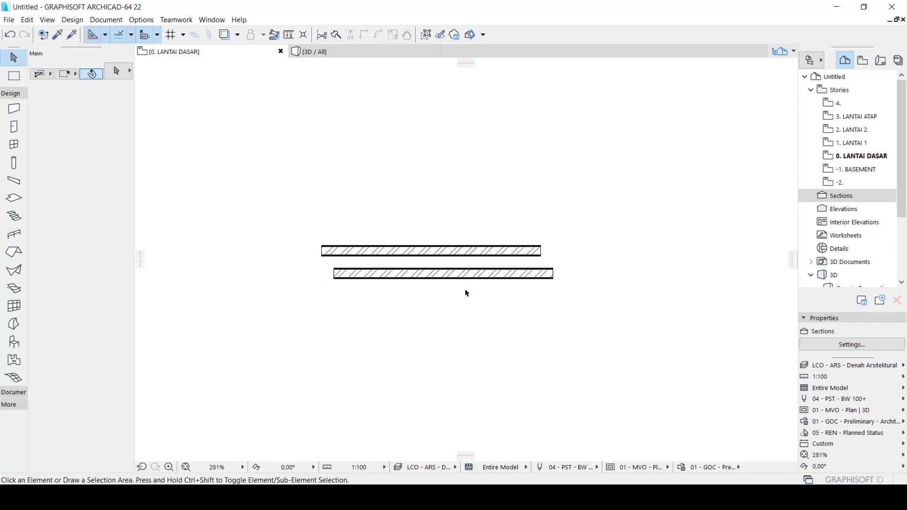
scroll(456, 290, "down", 1)
scroll(452, 306, "up", 2)
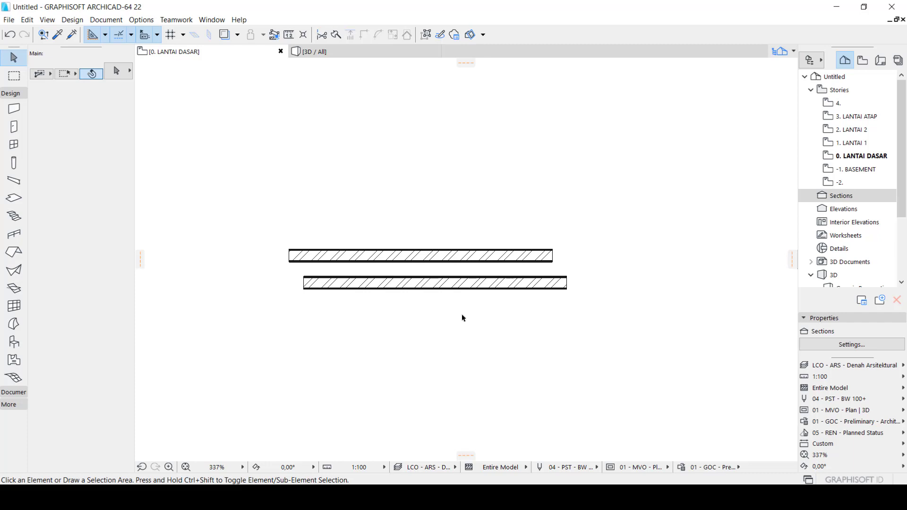
left_click(458, 284)
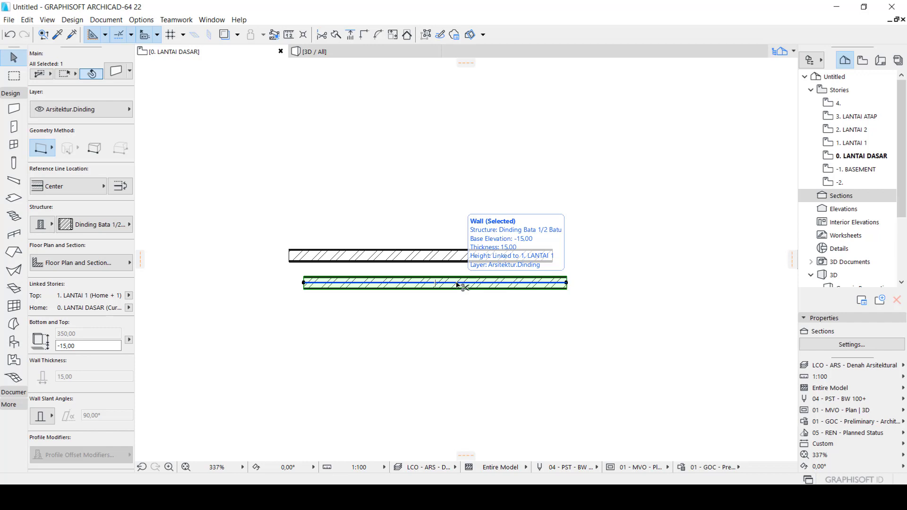
key("ctrl+d")
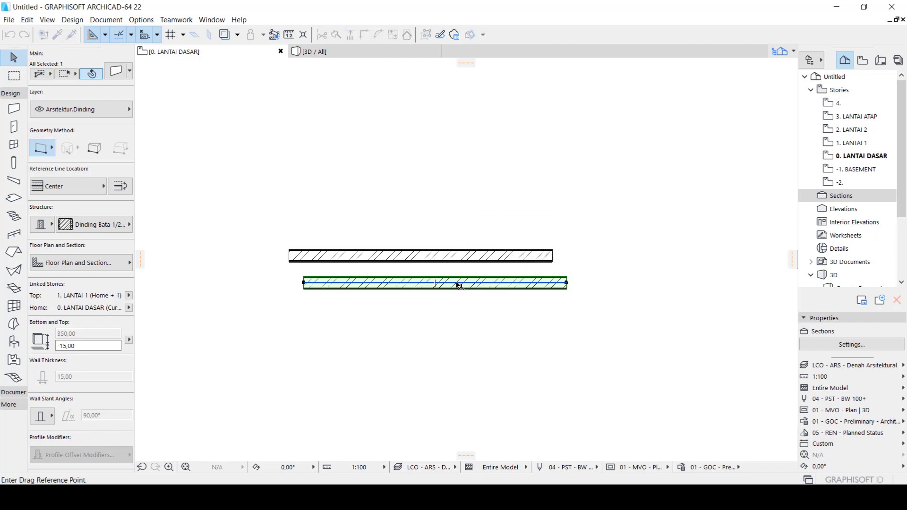
key("ctrl")
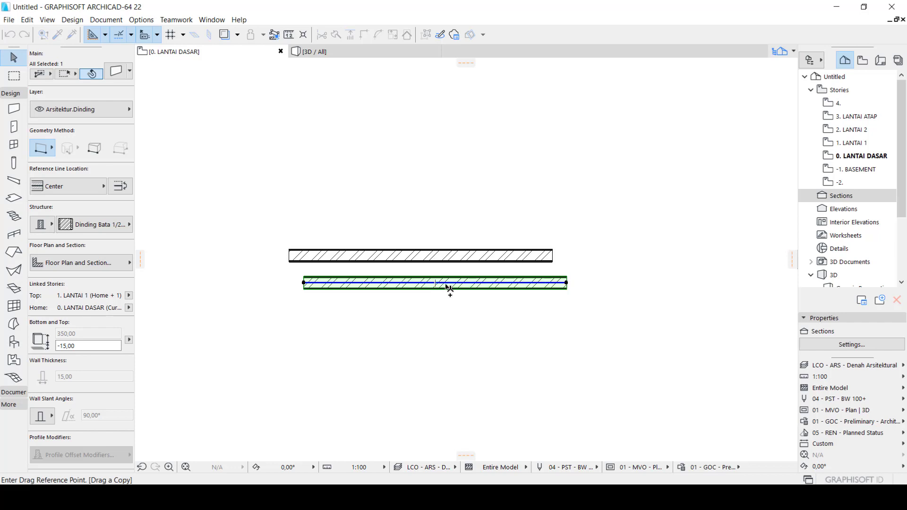
key("Escape")
key("Escape")
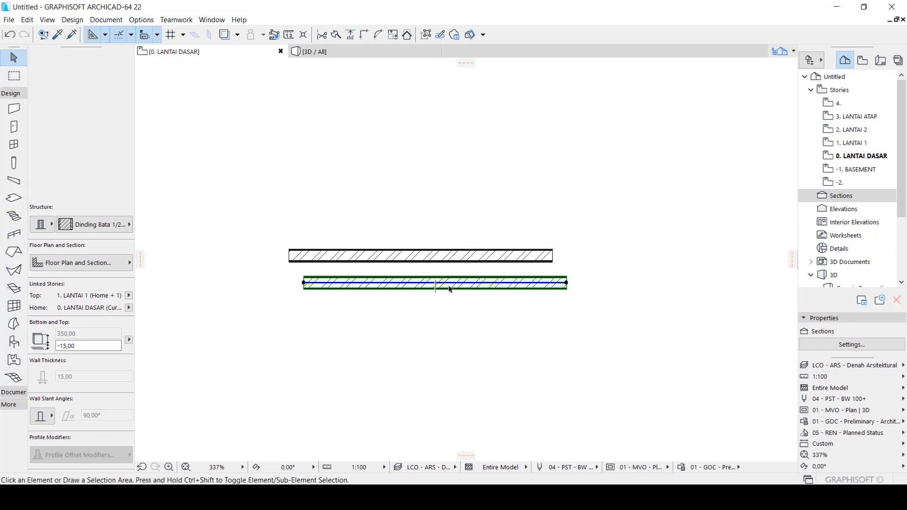
Drag a copy of the lower wall straight down by a distance of 100
left_click(450, 289)
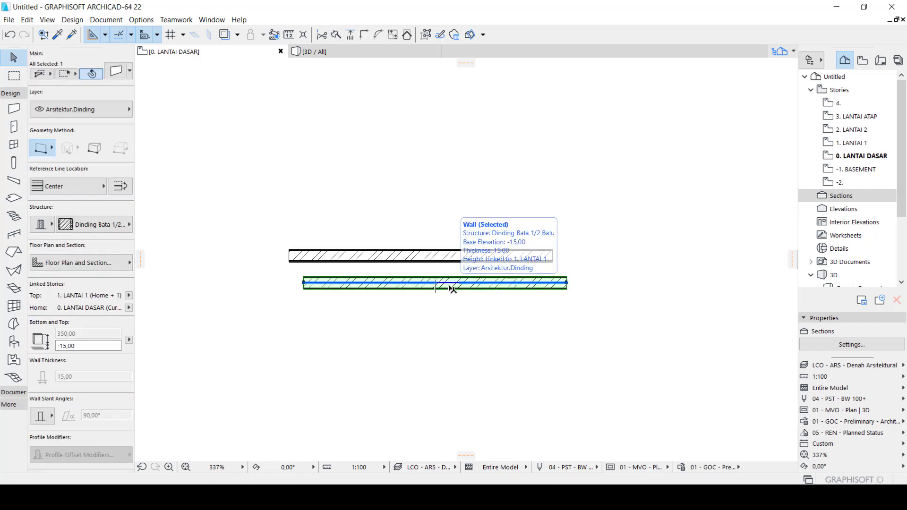
key("ctrl+shift+d")
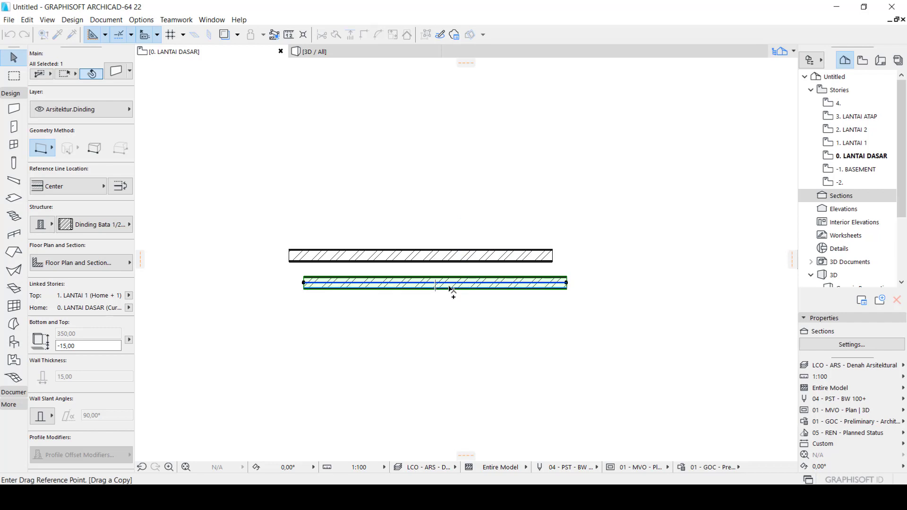
left_click(450, 288)
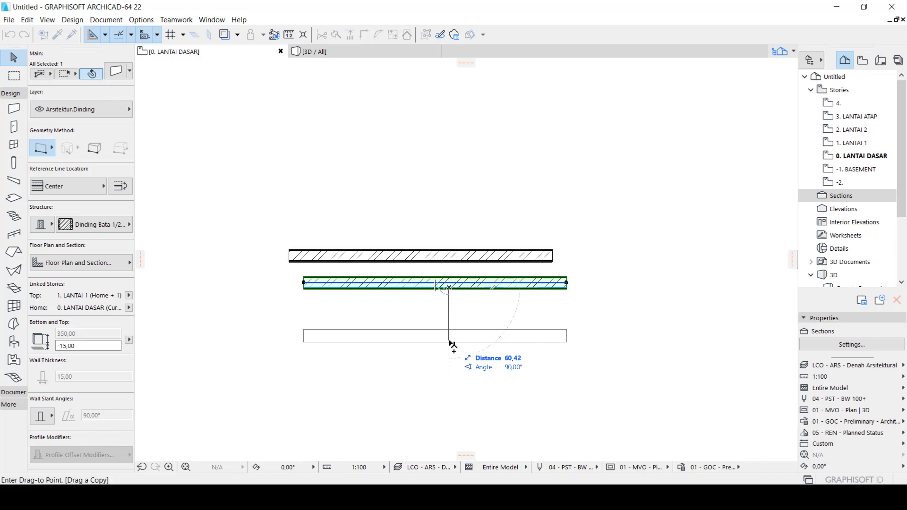
type("100")
key("Return")
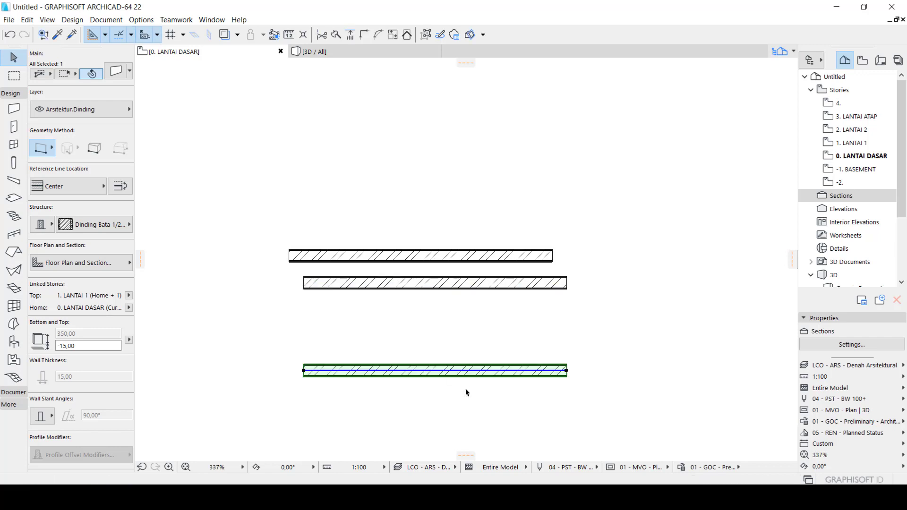
key("Escape")
Drag a copy of the bottom wall straight up by about 47, between it and the wall above, and deselect it
left_click(457, 377)
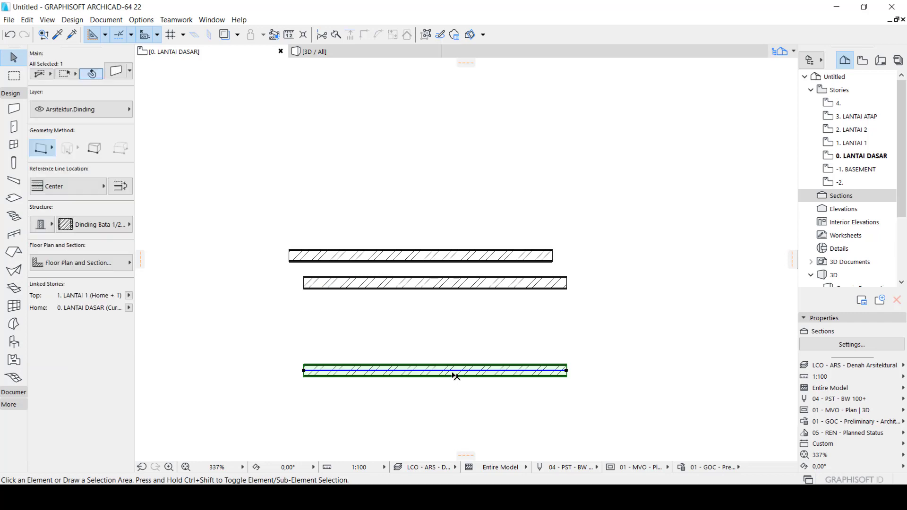
key("ctrl+d")
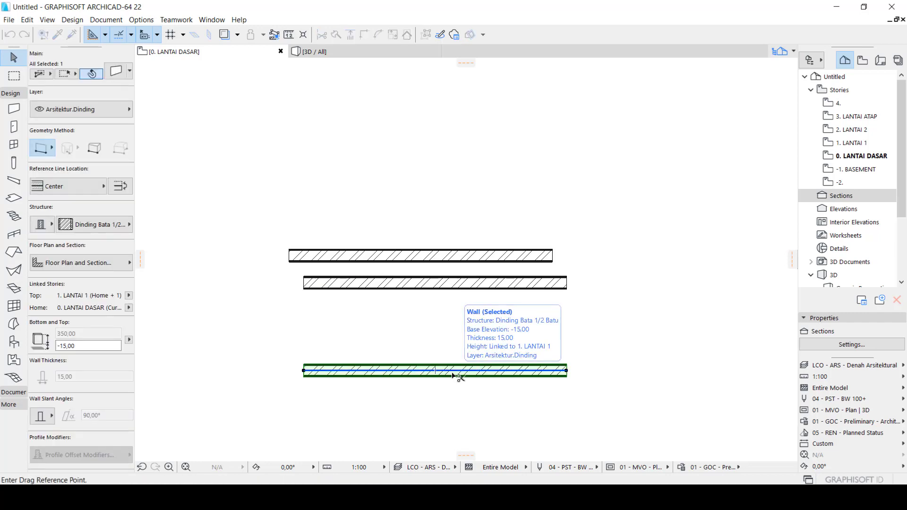
left_click(453, 372)
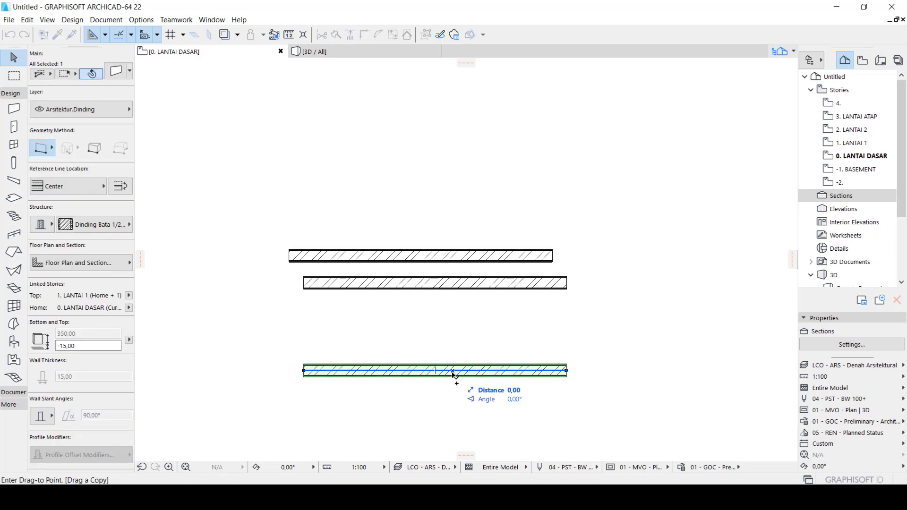
left_click(454, 332)
key("Escape")
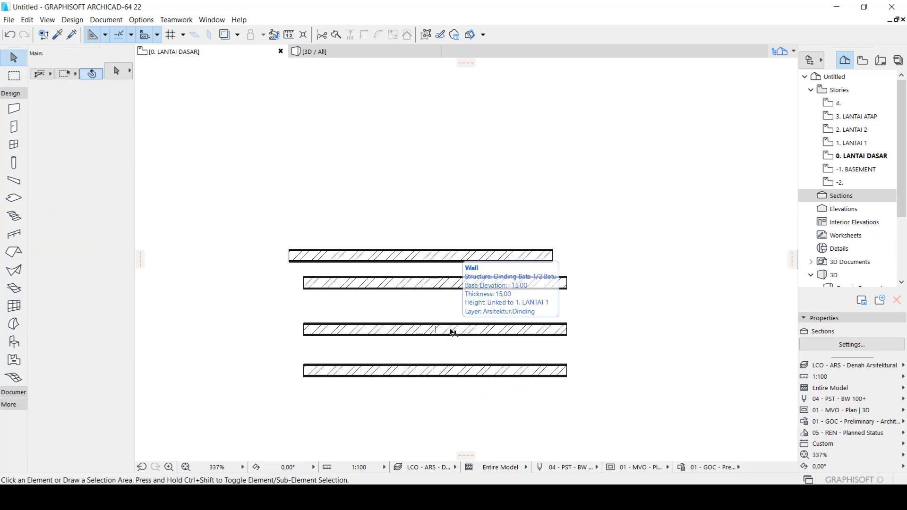
Drag a copy of the bottom wall straight down and place it freehand below the other walls
scroll(452, 332, "down", 3)
scroll(438, 412, "up", 3)
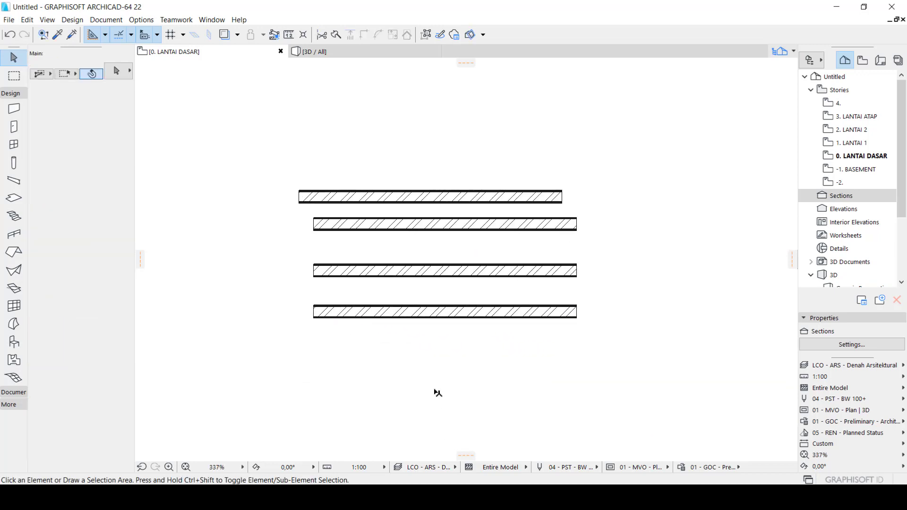
left_click(449, 321)
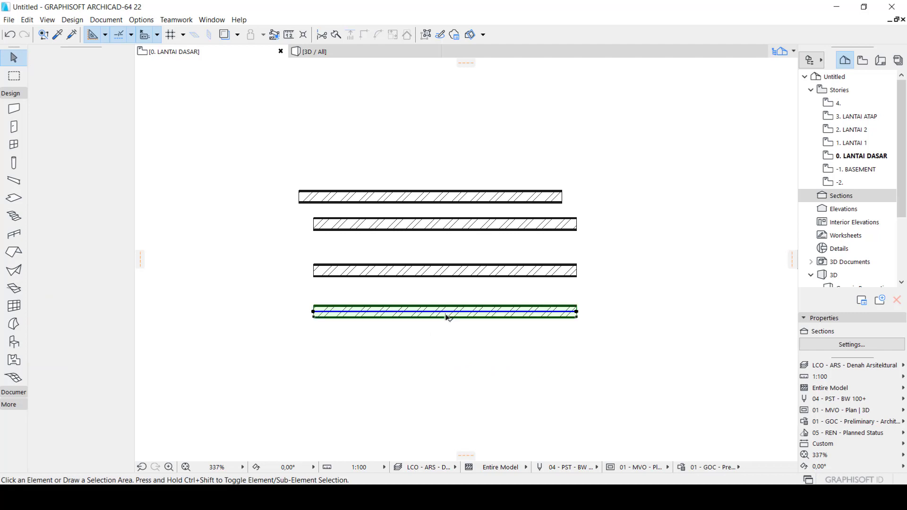
key("ctrl+alt+d")
left_click(448, 317)
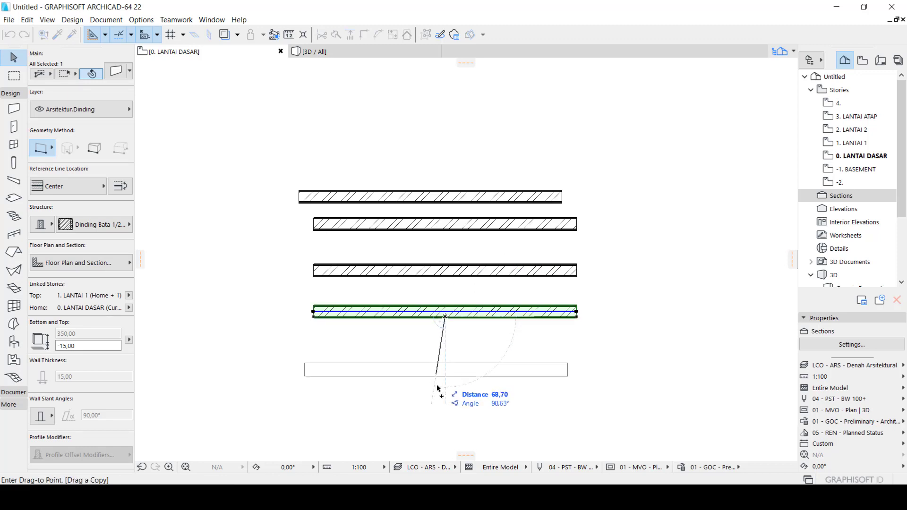
left_click(449, 399)
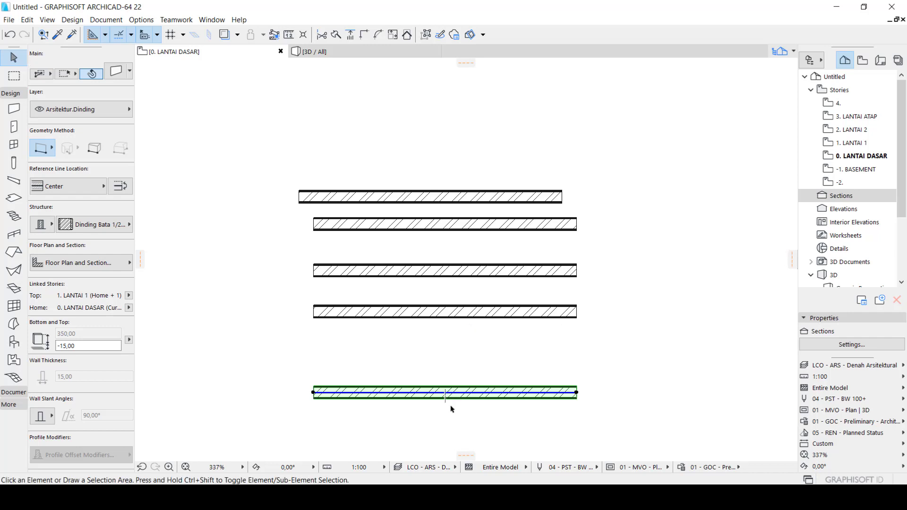
left_click(452, 410)
left_click(449, 394)
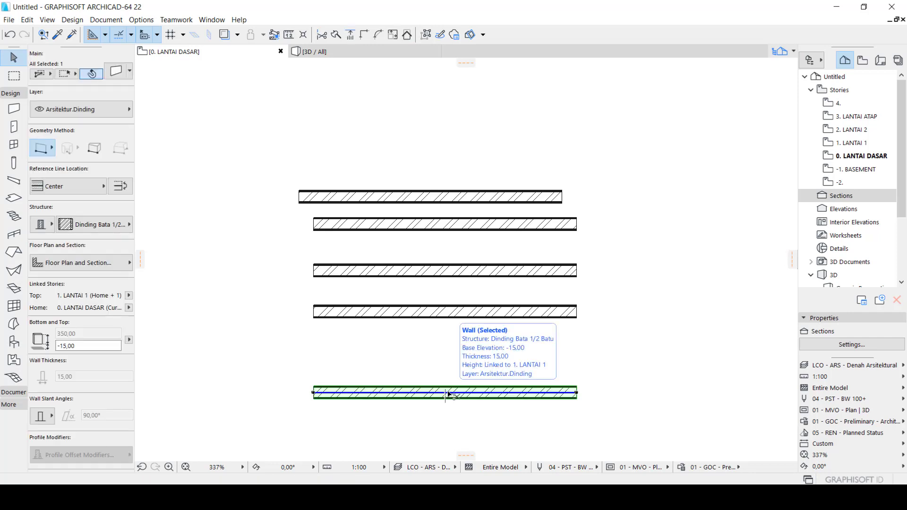
key("ctrl+d")
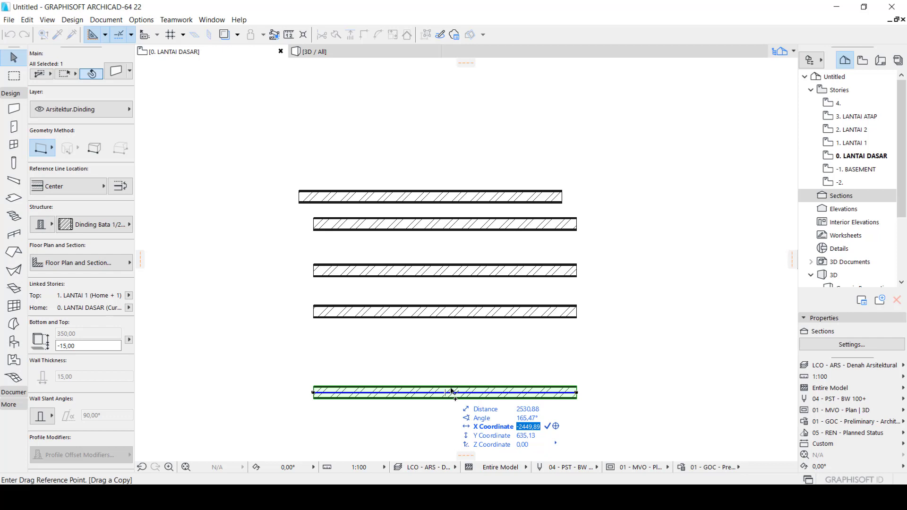
key("n")
key("Escape")
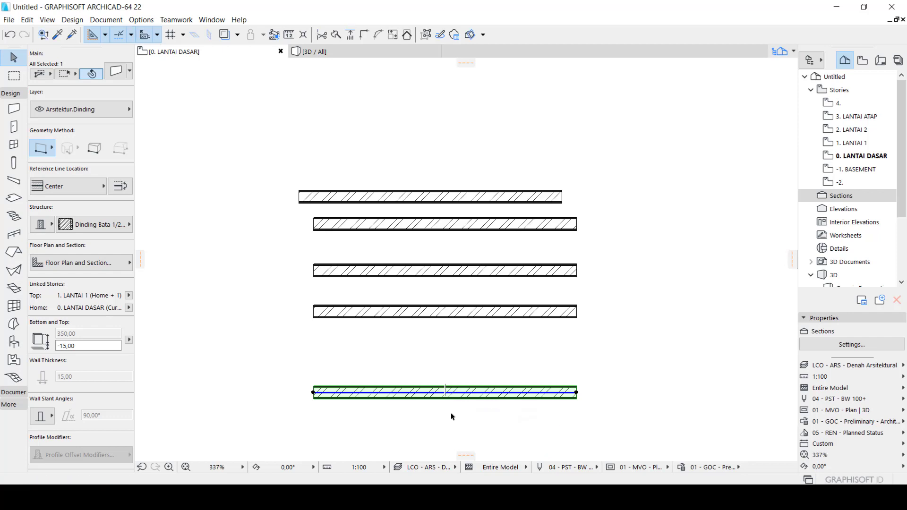
Start dragging multiple copies of the bottom wall, placing one freehand straight above it and two straight below it
key("ctrl+d")
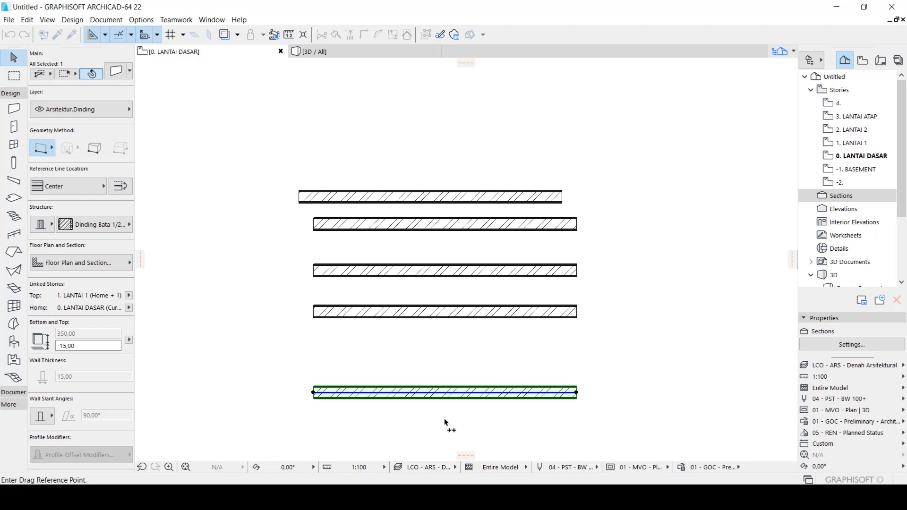
left_click(452, 397)
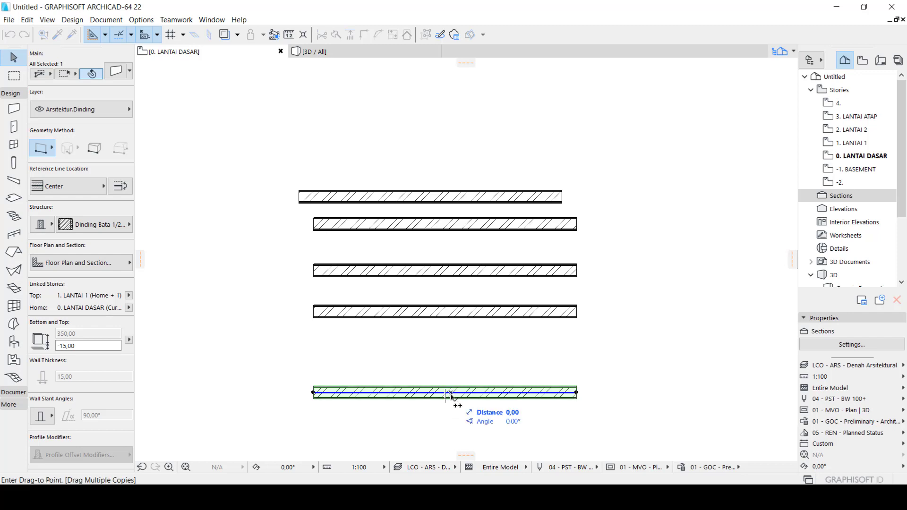
scroll(451, 395, "down", 3)
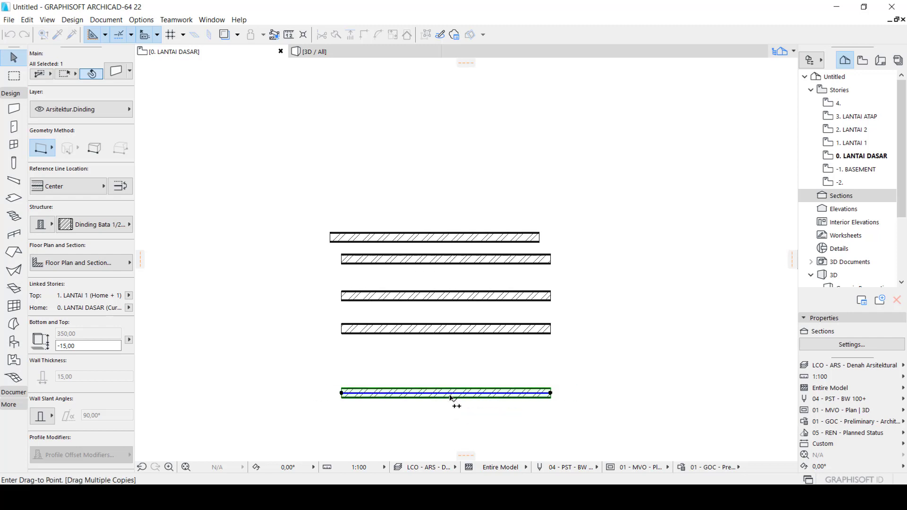
left_click(452, 365)
scroll(452, 366, "down", 2)
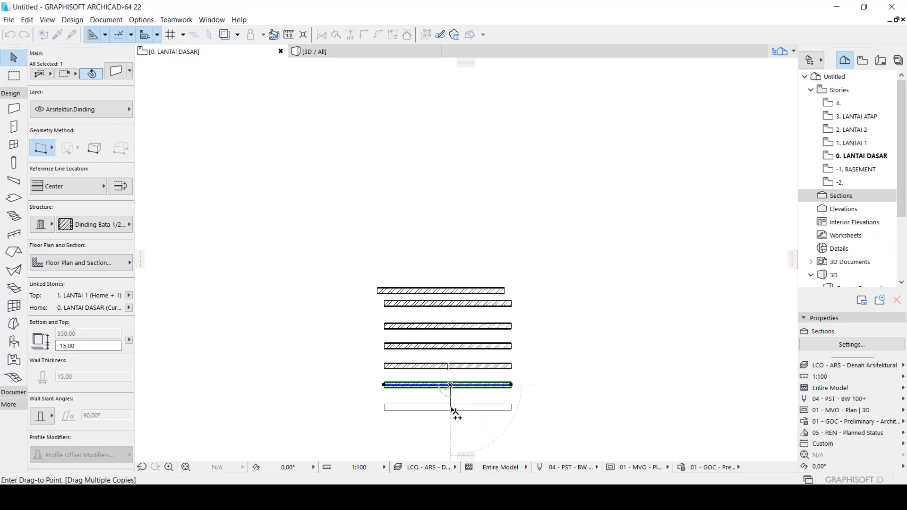
left_click(451, 407)
left_click(452, 437)
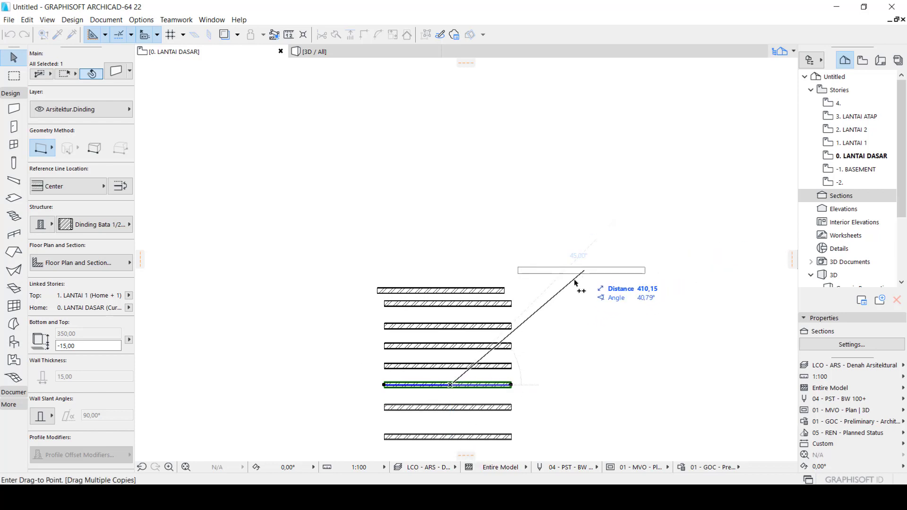
Place two more freehand copies one below the other to the right of the upper walls, then finish copying and deselect
left_click(602, 289)
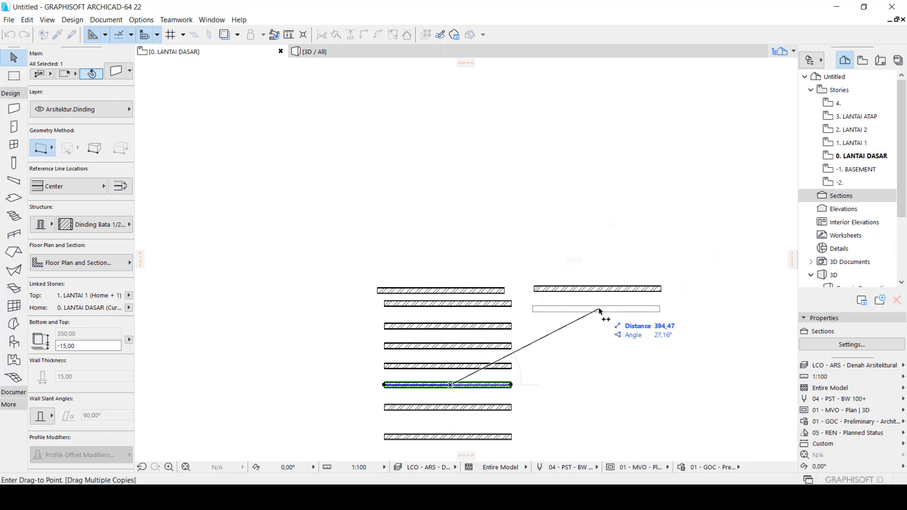
double_click(596, 309)
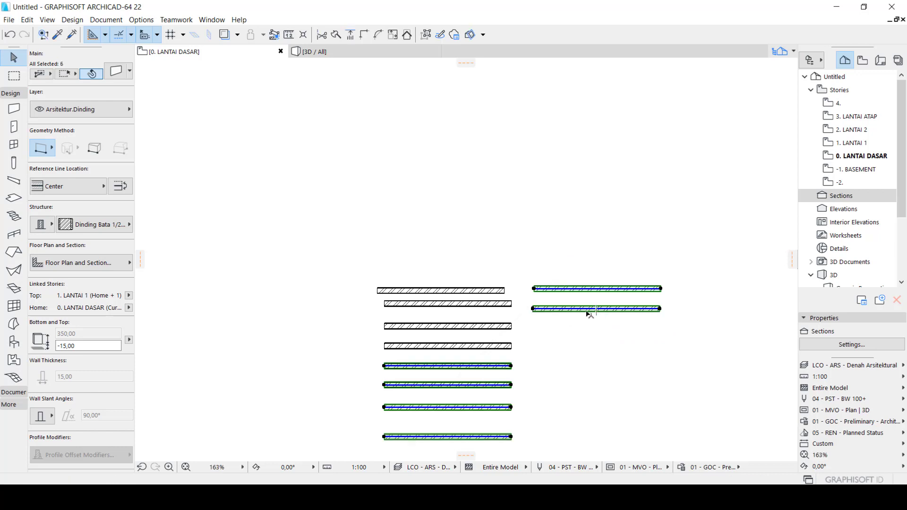
key("Escape")
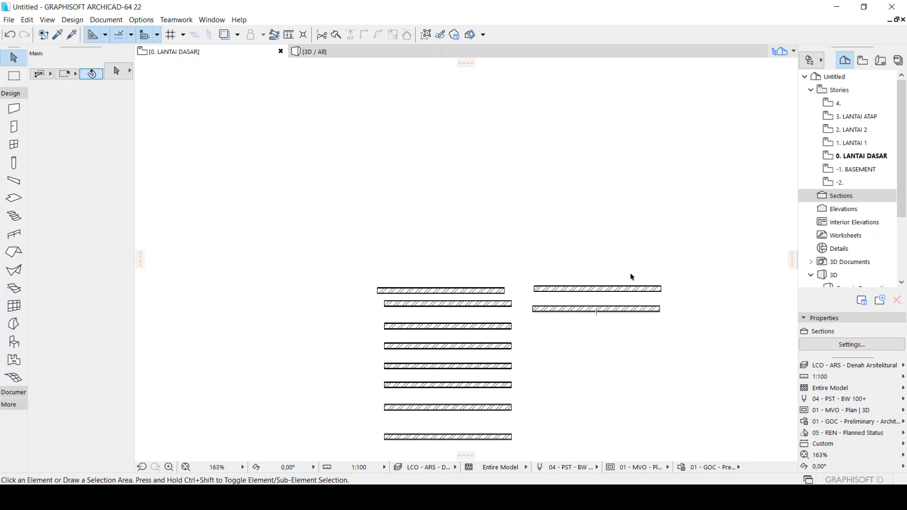
Rotate the upper wall of the right-hand pair freehand about its left endpoint so it slopes toward the upper left, then deselect it
scroll(631, 277, "up", 3)
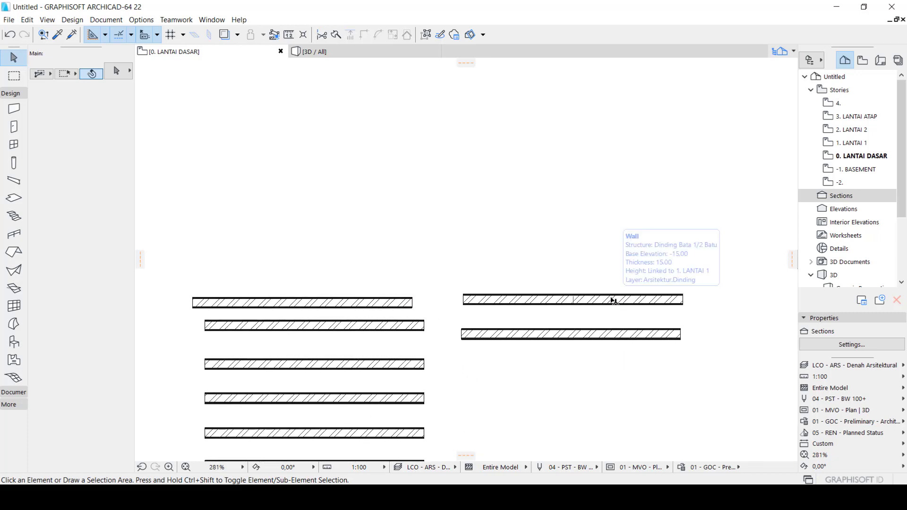
left_click(614, 301)
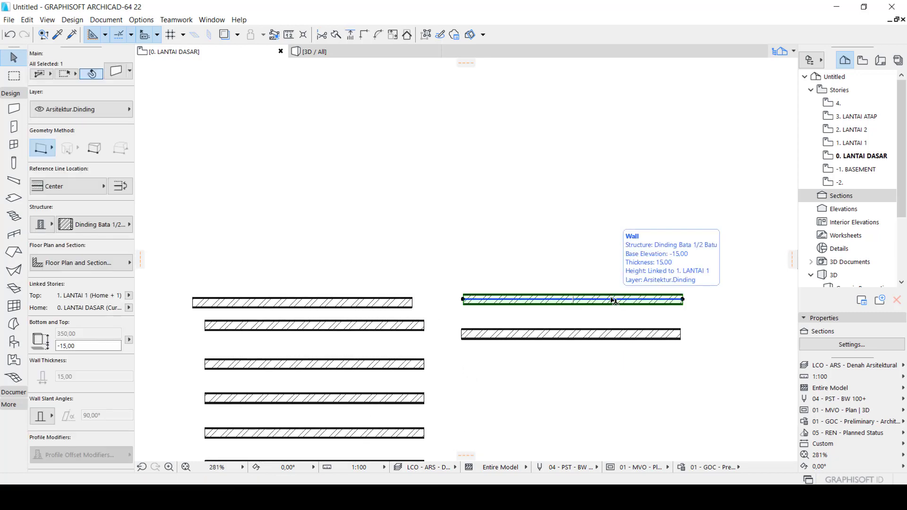
key("ctrl+e")
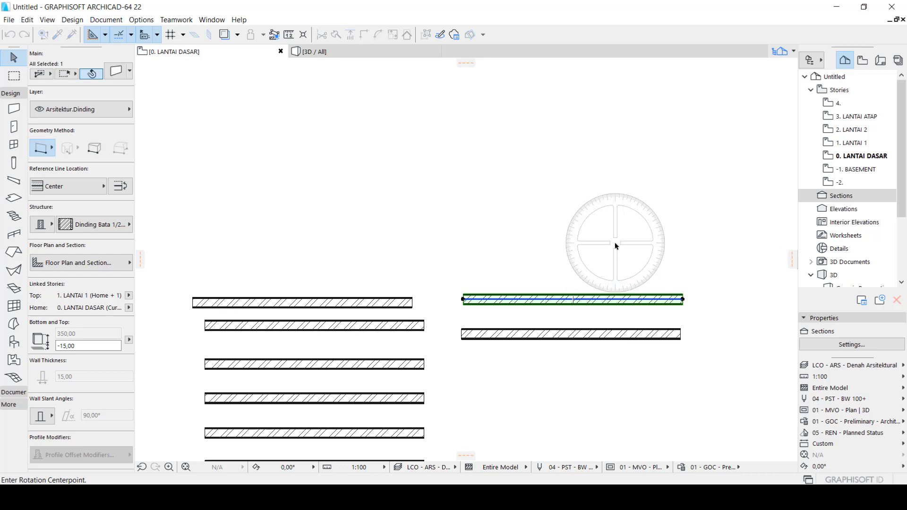
key("Escape")
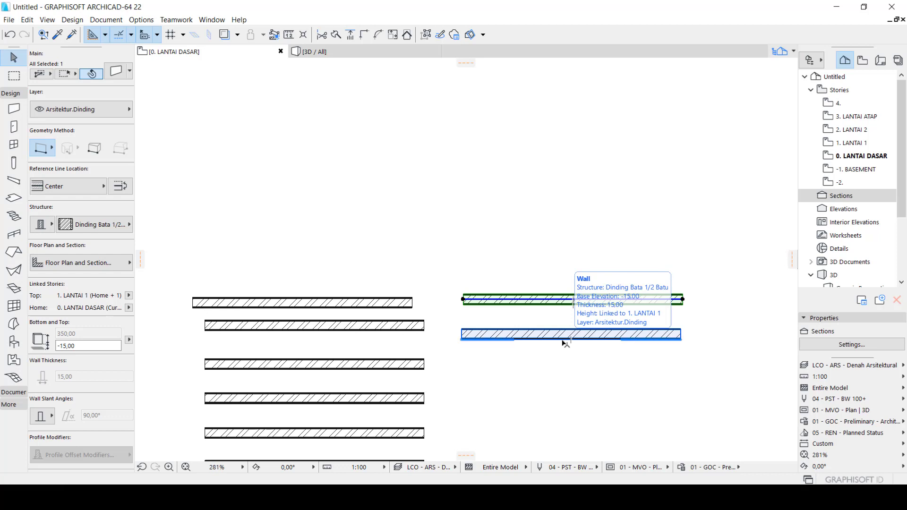
key("ctrl+e")
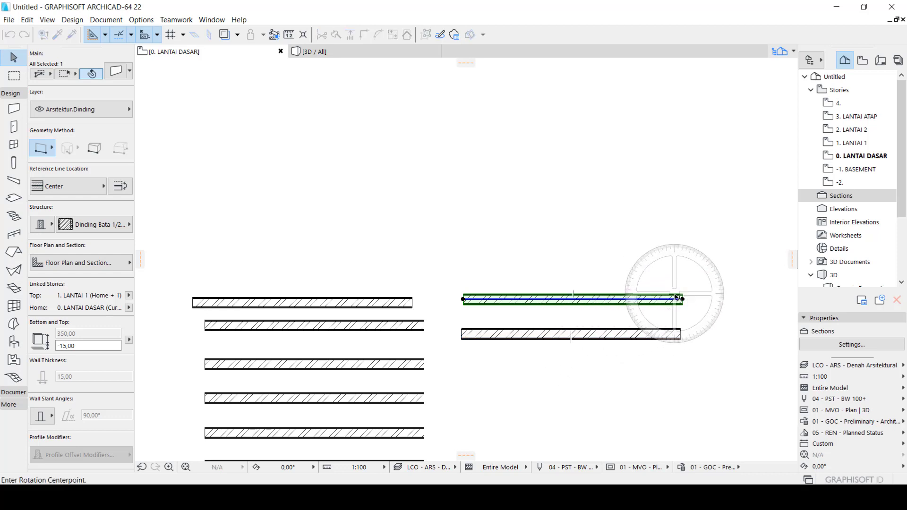
scroll(676, 298, "up", 1)
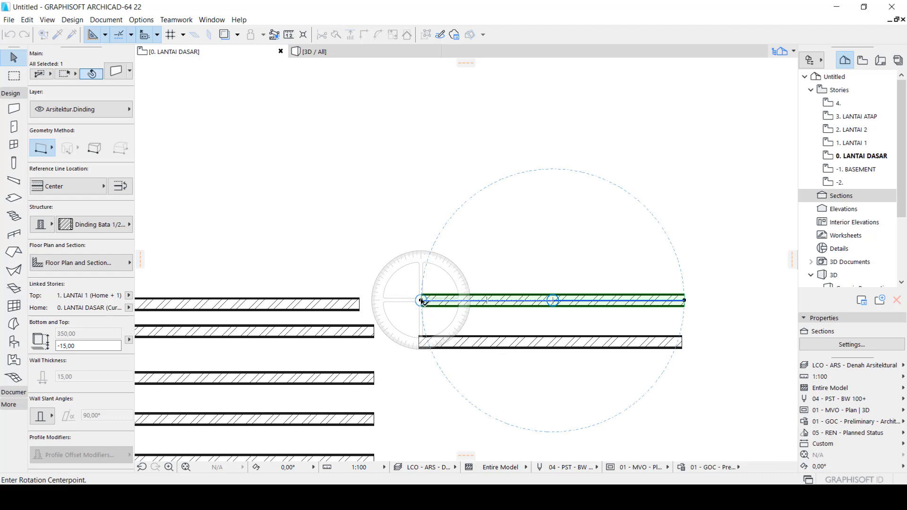
left_click(421, 300)
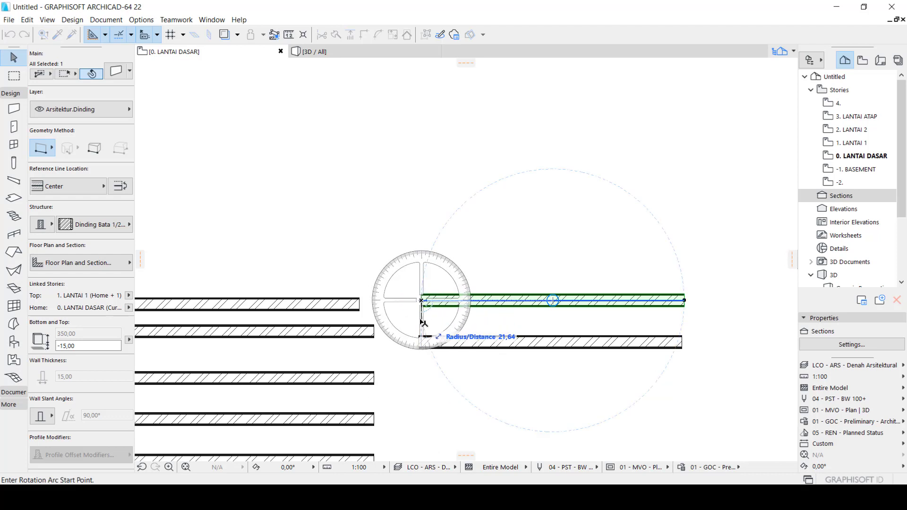
left_click(422, 321)
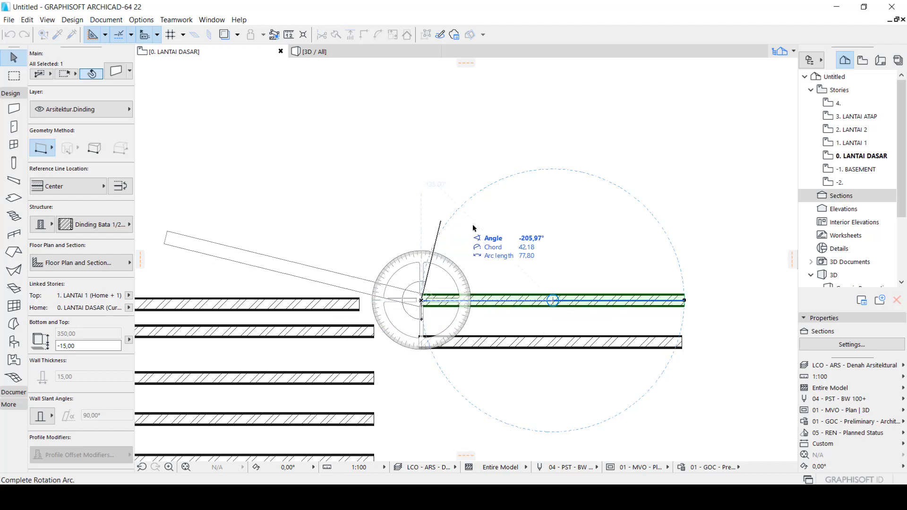
left_click(492, 257)
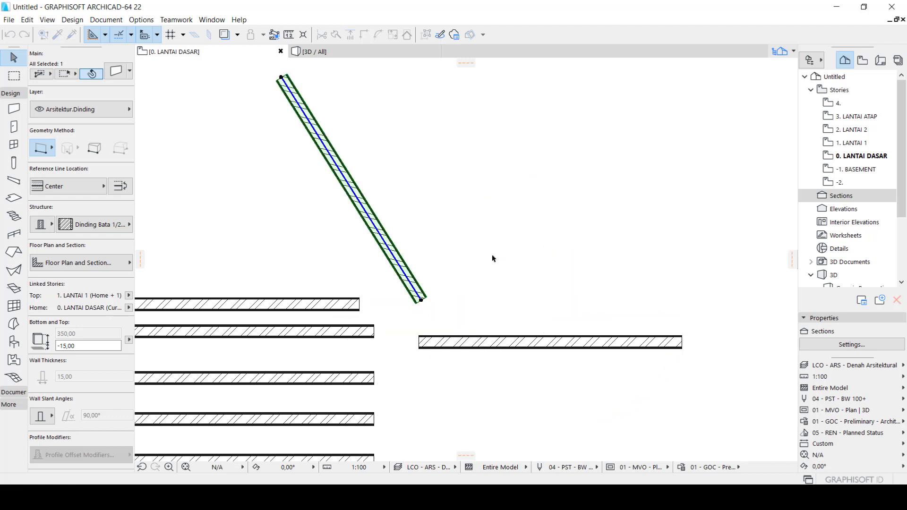
left_click(403, 299)
Rotate the remaining horizontal wall on the right freehand about its midpoint to a steep slope and deselect it
scroll(403, 300, "down", 3)
scroll(512, 286, "up", 2)
left_click(513, 286)
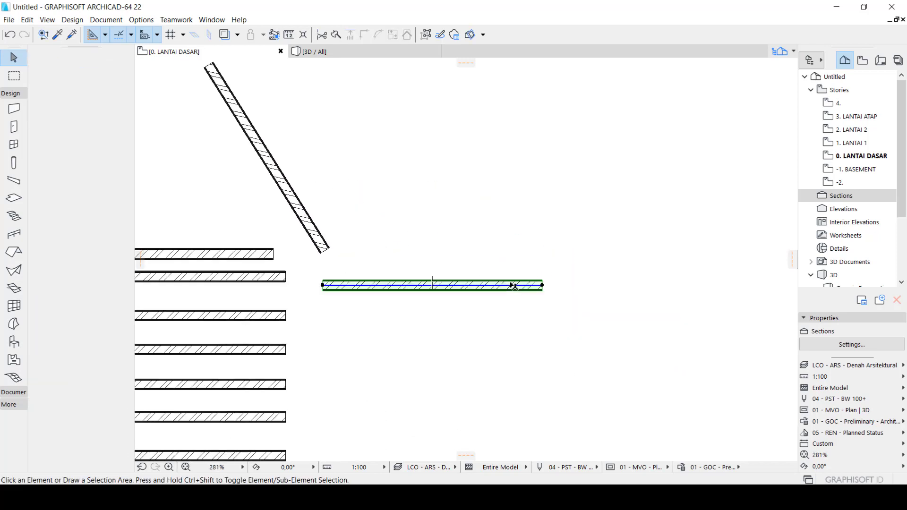
key("ctrl+e")
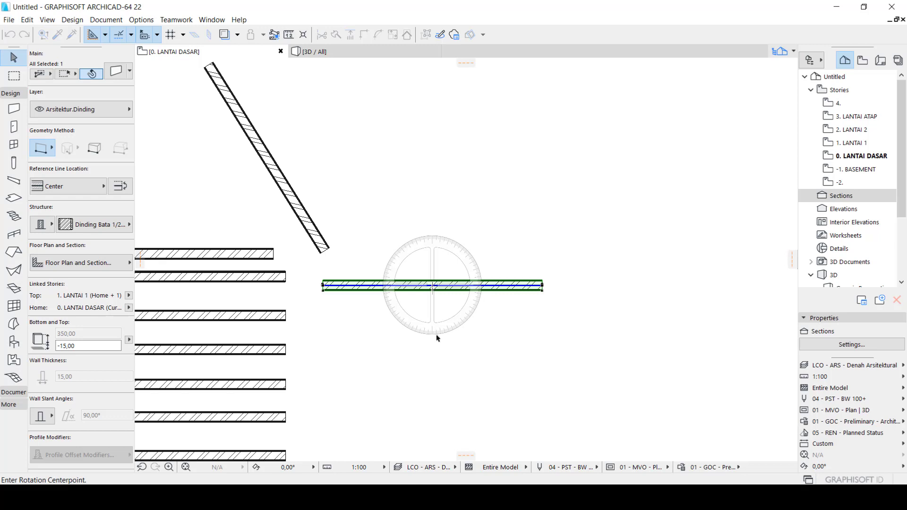
left_click(434, 287)
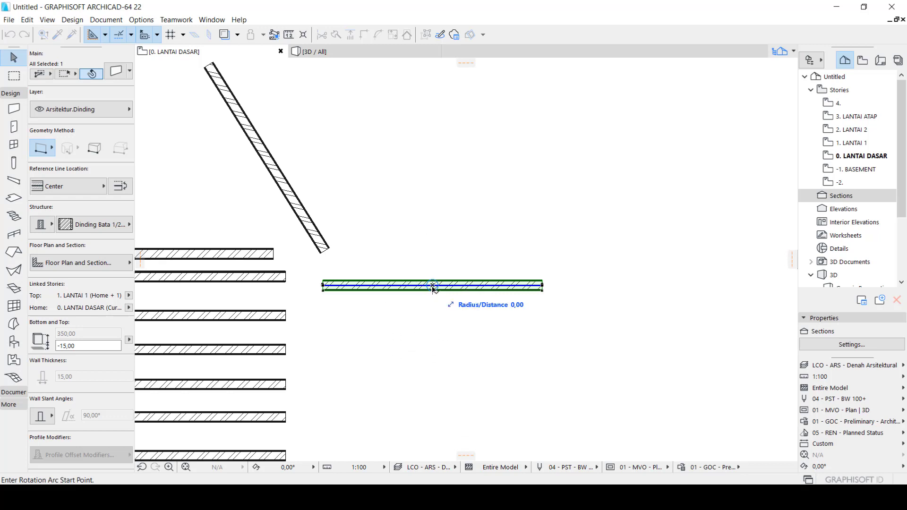
left_click(433, 336)
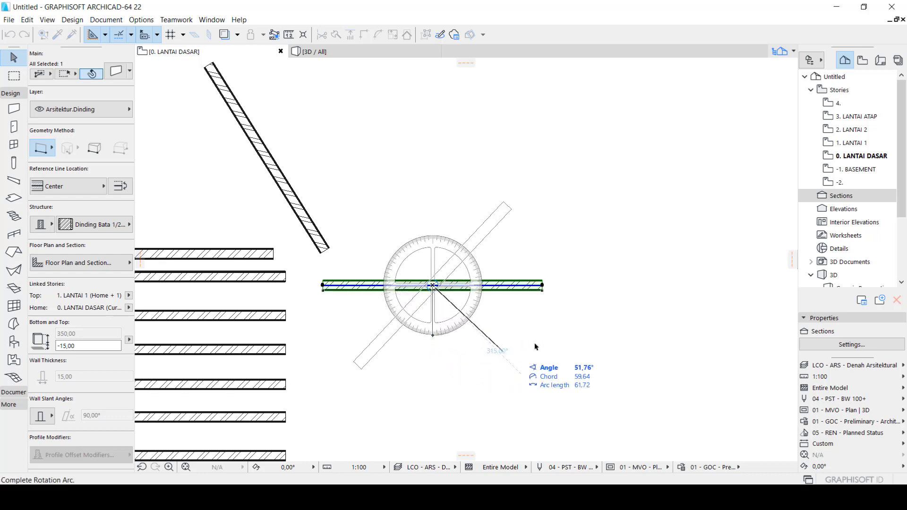
left_click(565, 251)
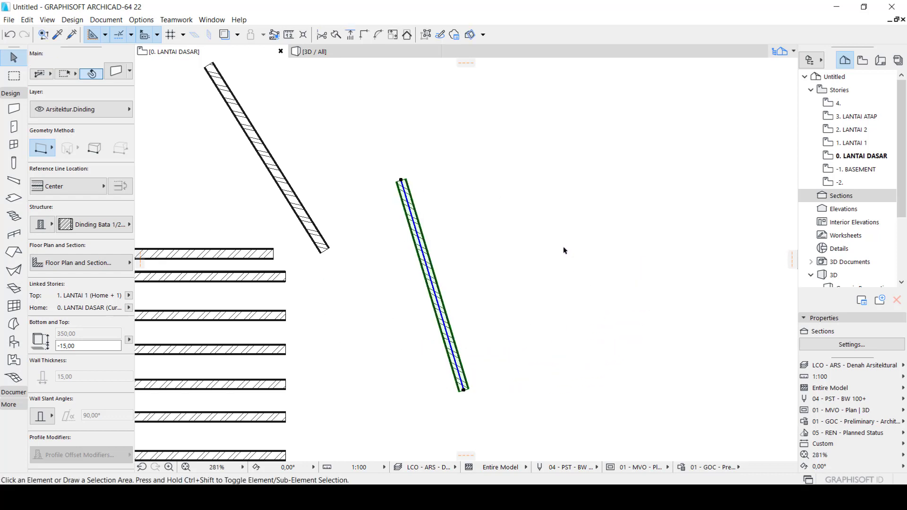
key("Escape")
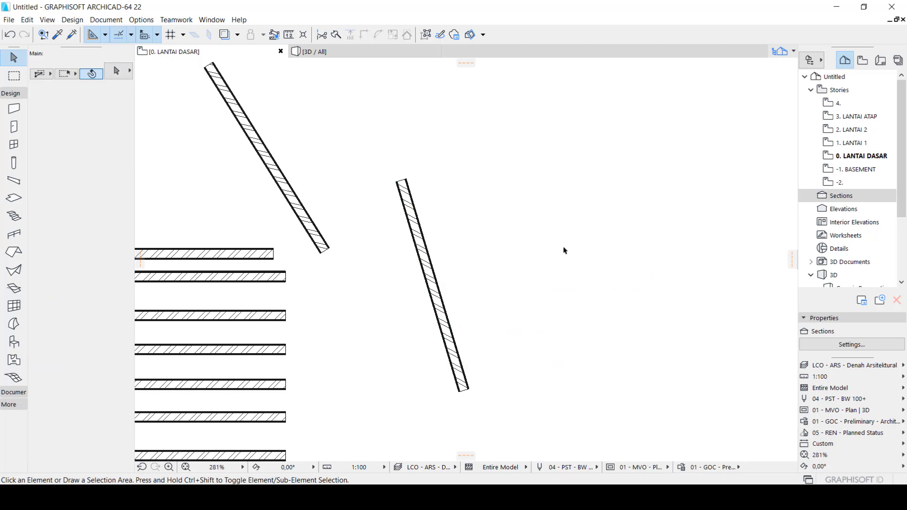
left_click(435, 287)
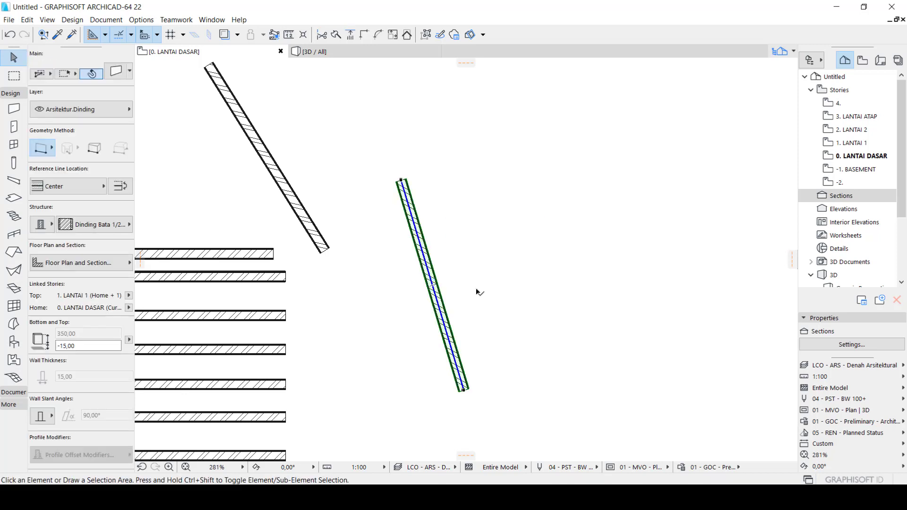
key("Escape")
left_click(439, 298)
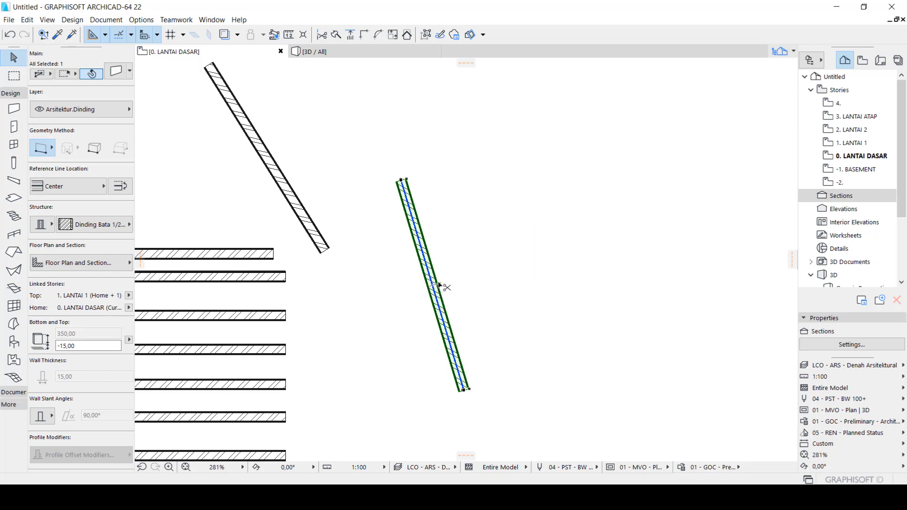
left_click(439, 285)
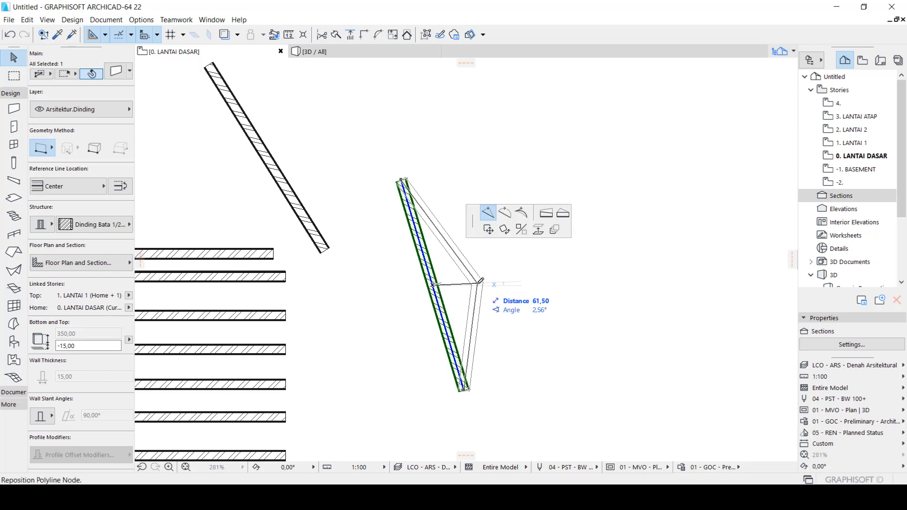
key("Escape")
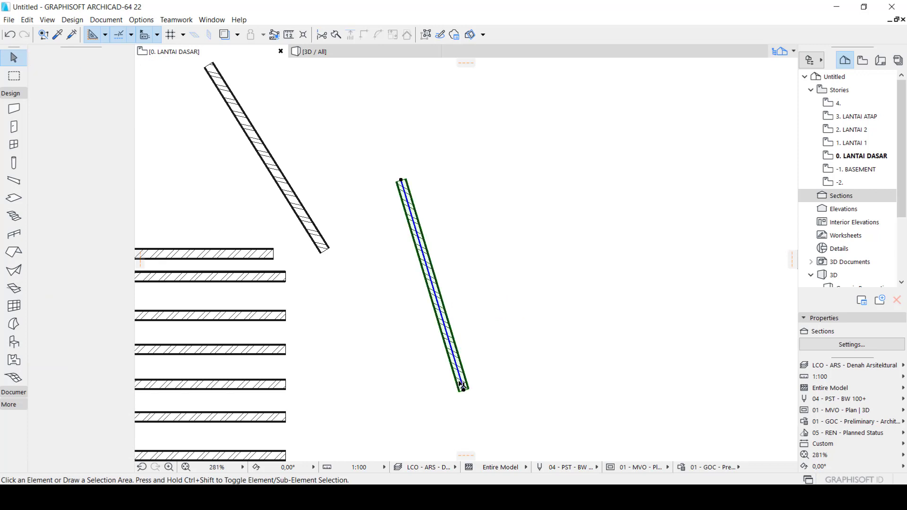
left_click(464, 390)
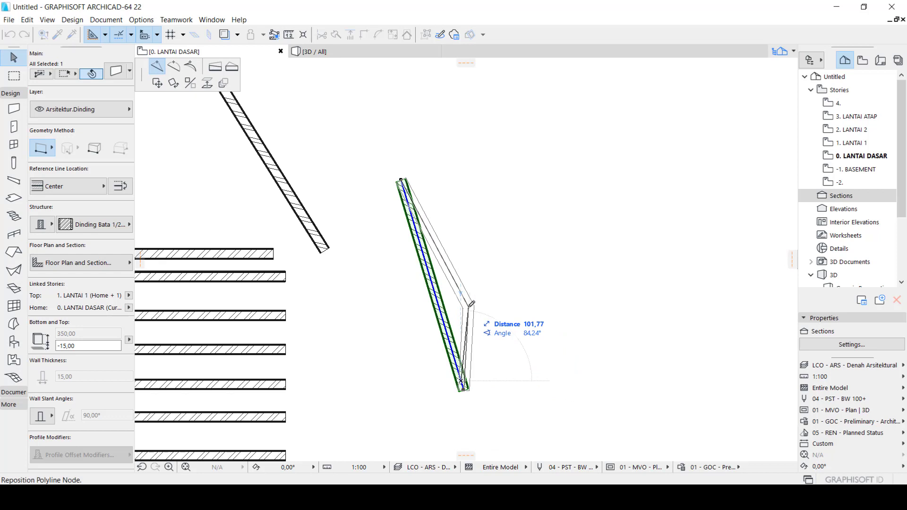
key("Escape")
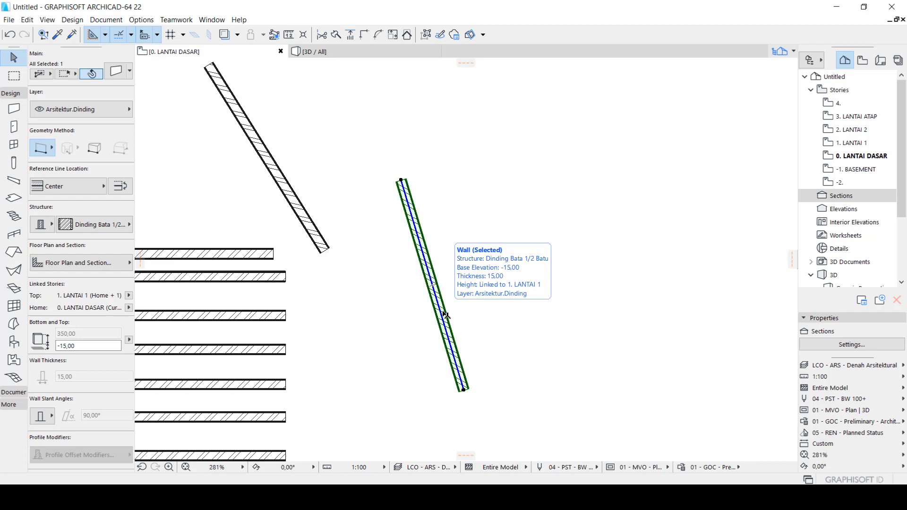
key("Escape")
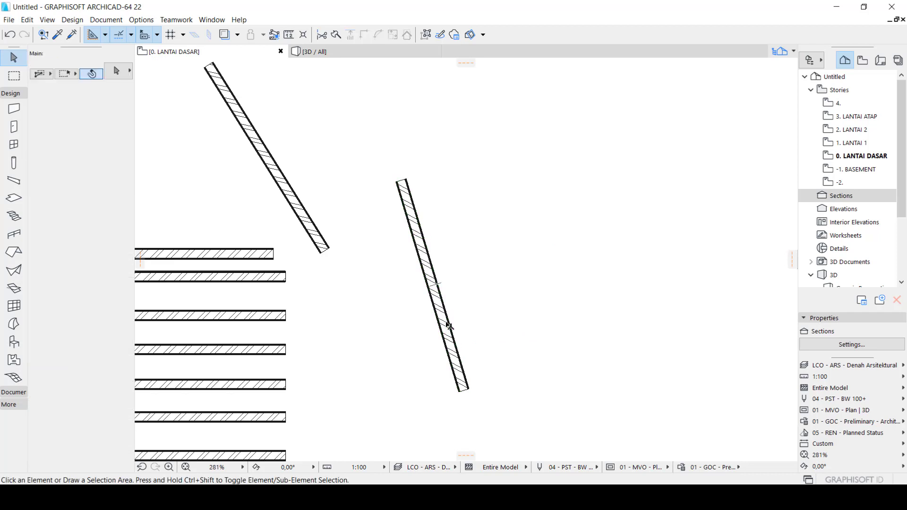
Mirror the steep wall on the right, without copying, about a vertical axis through its lower endpoint
left_click(447, 325)
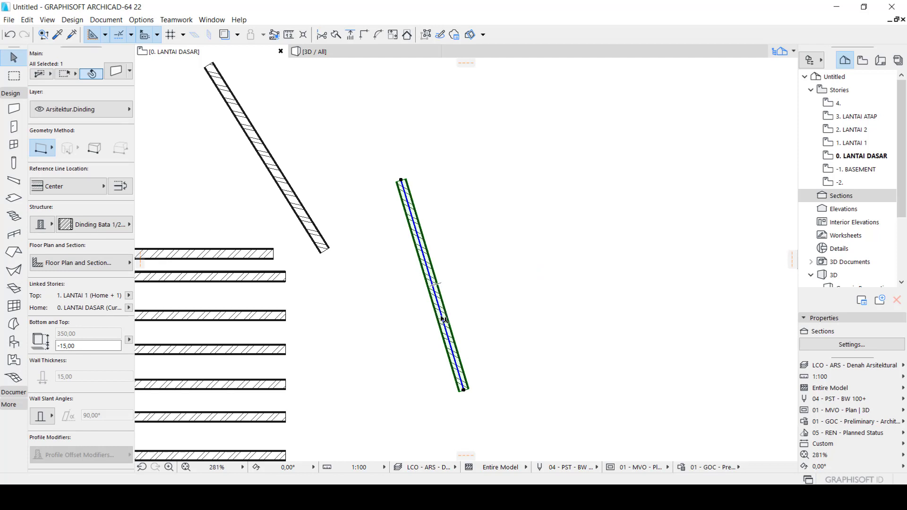
left_click(444, 322)
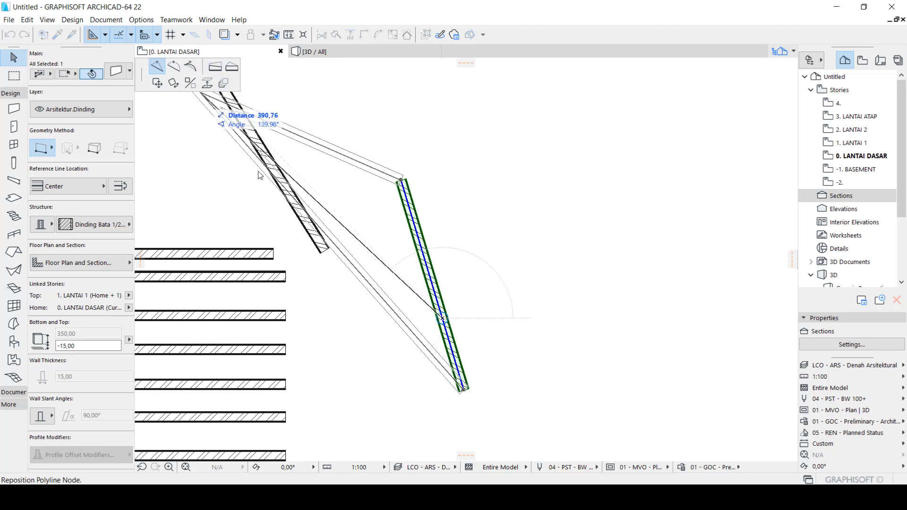
key("Escape")
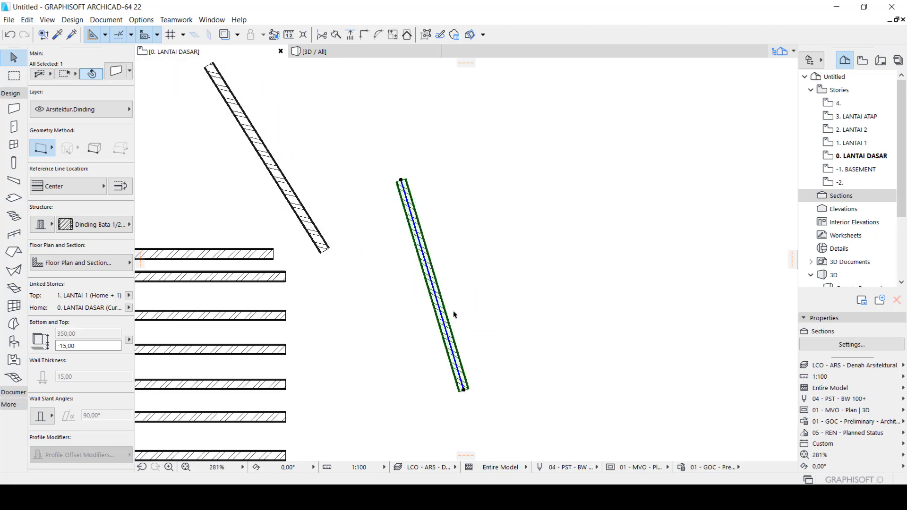
left_click(456, 356)
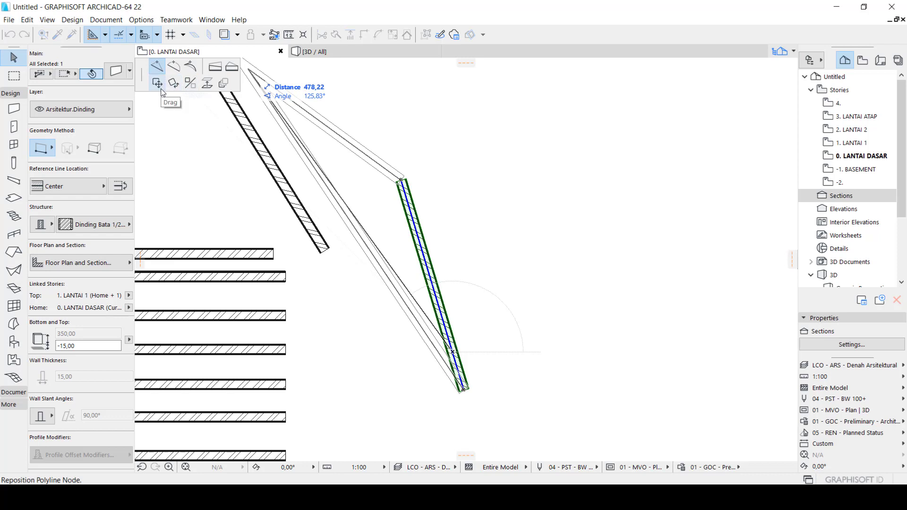
left_click(190, 85)
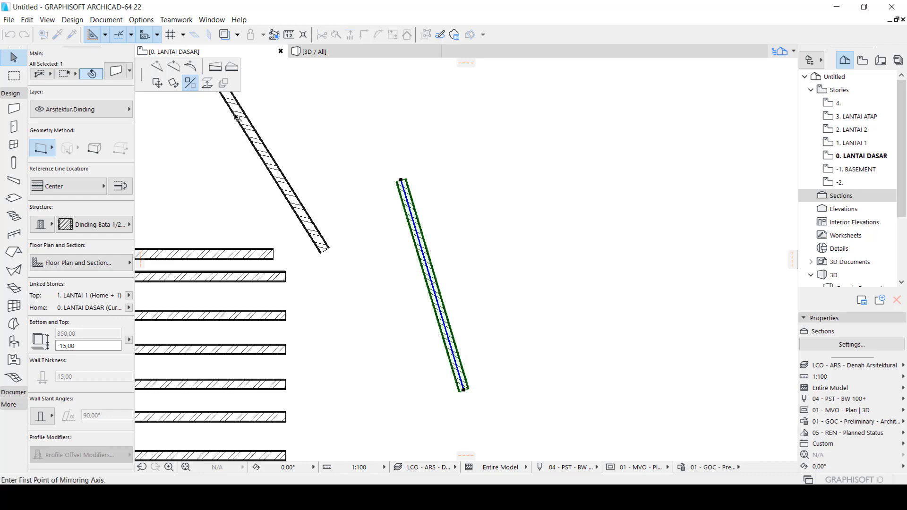
left_click(464, 390)
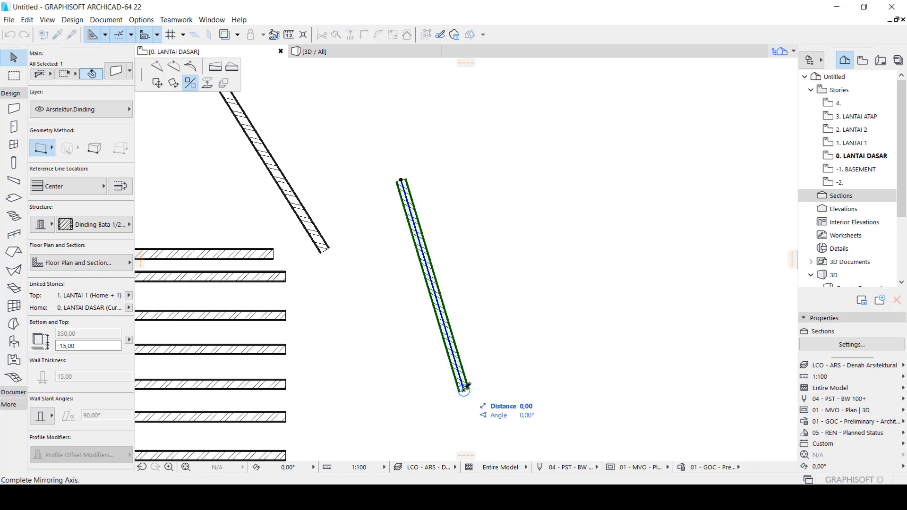
left_click(465, 425)
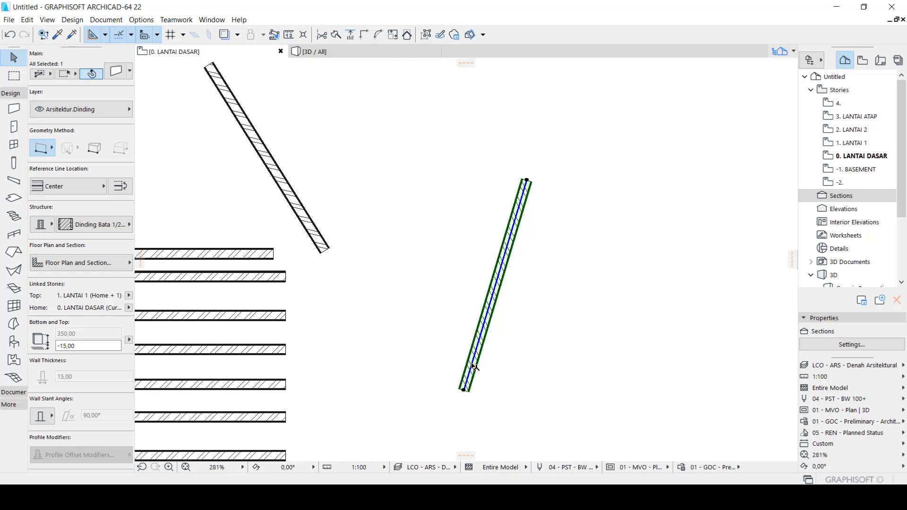
Mirror the selected wall again about a diagonal axis running from its lower endpoint toward the lower left
key("ctrl+m")
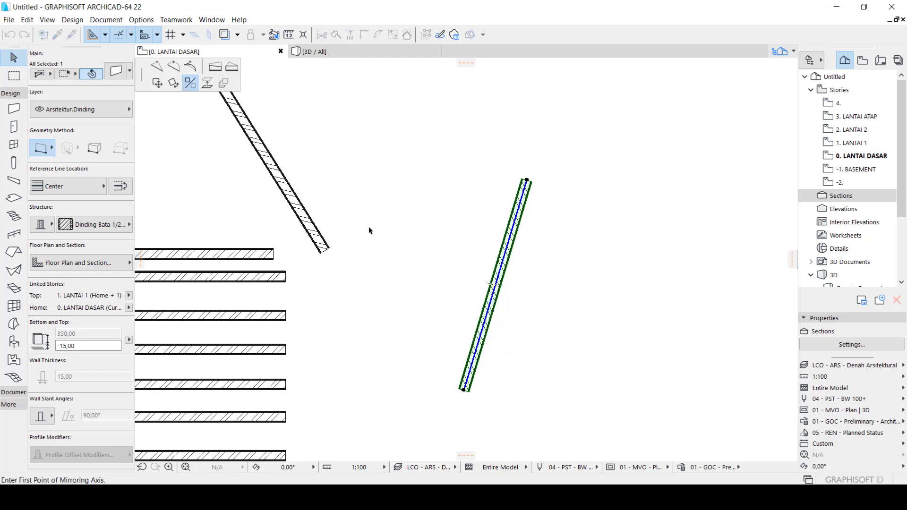
left_click(464, 390)
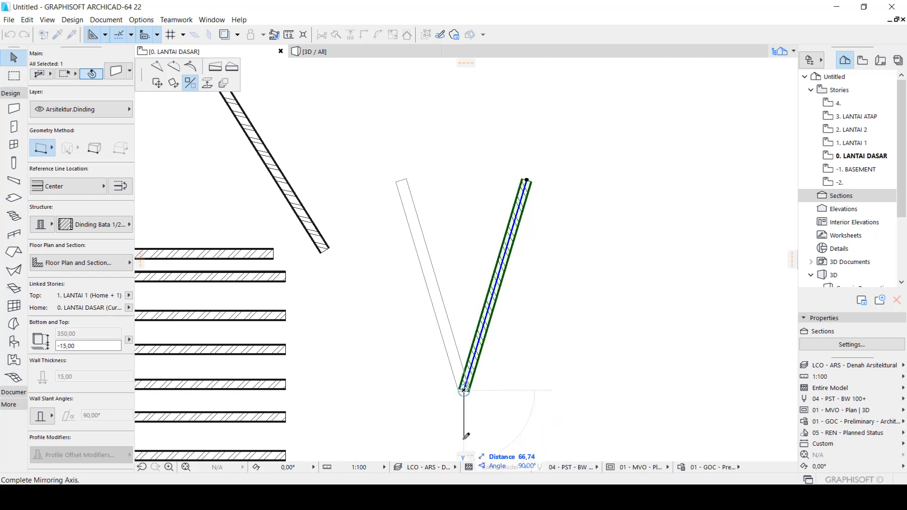
left_click(427, 426)
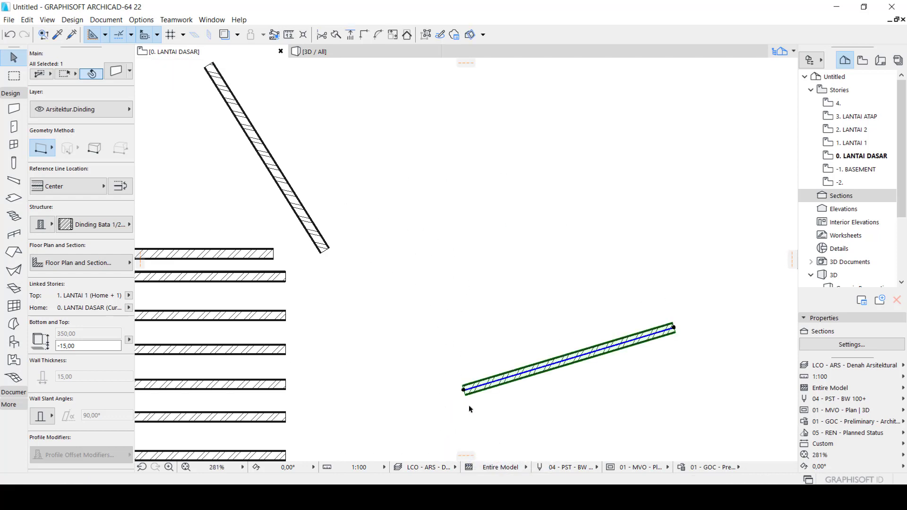
key("Escape")
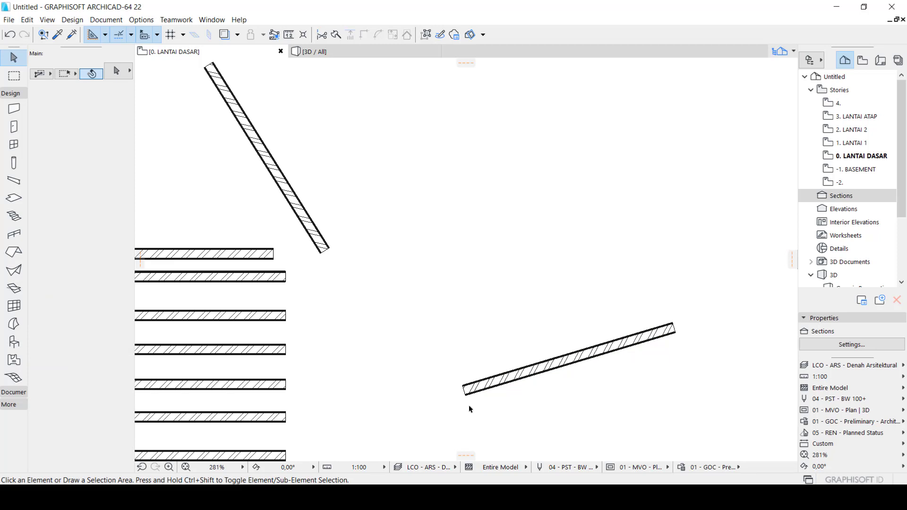
left_click(472, 393)
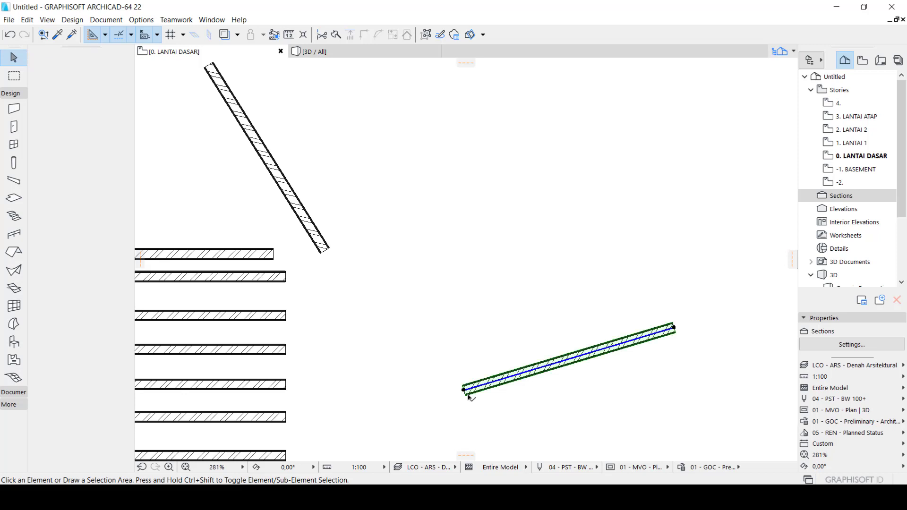
left_click(490, 386)
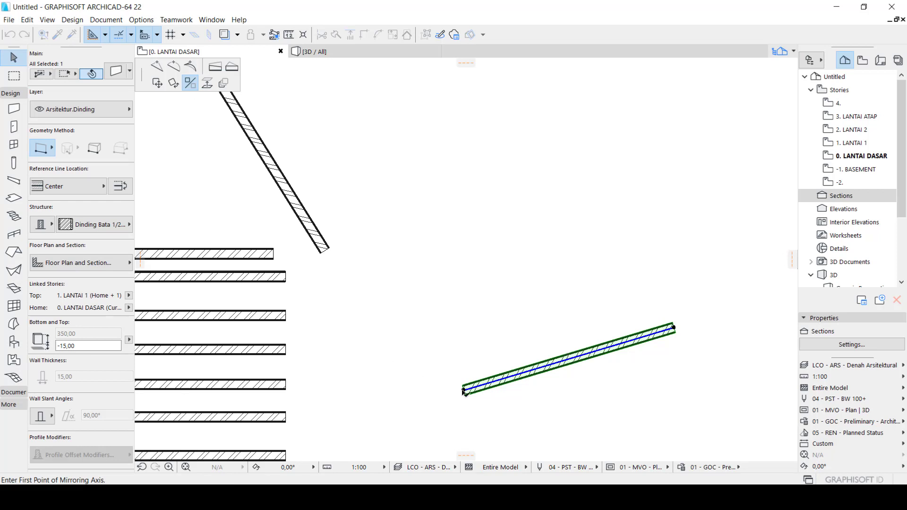
key("ctrl")
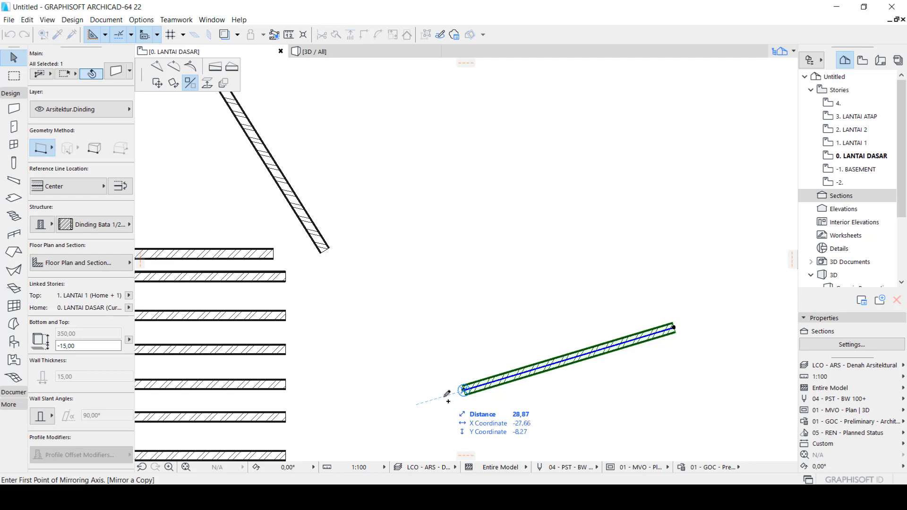
key("Escape")
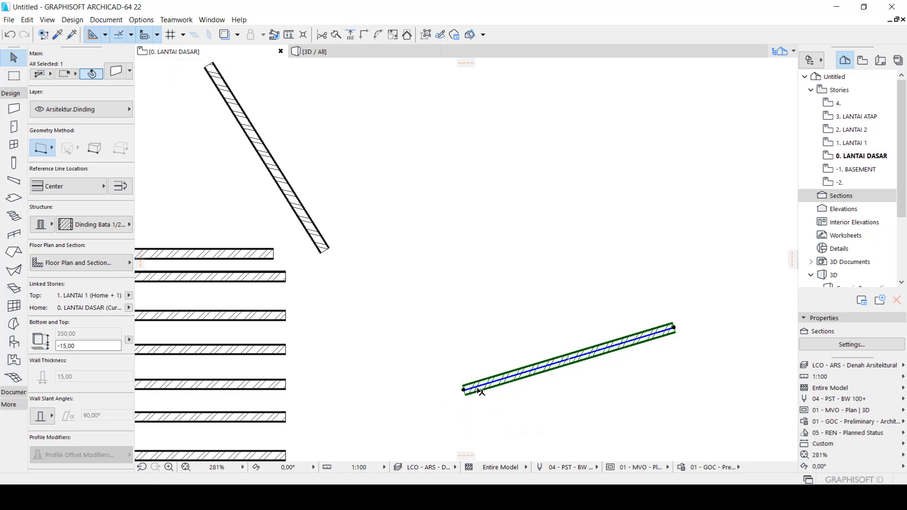
Mirror a copy of the gently sloping wall about a diagonal axis through its lower-left endpoint to form a V, then deselect it
key("ctrl+m")
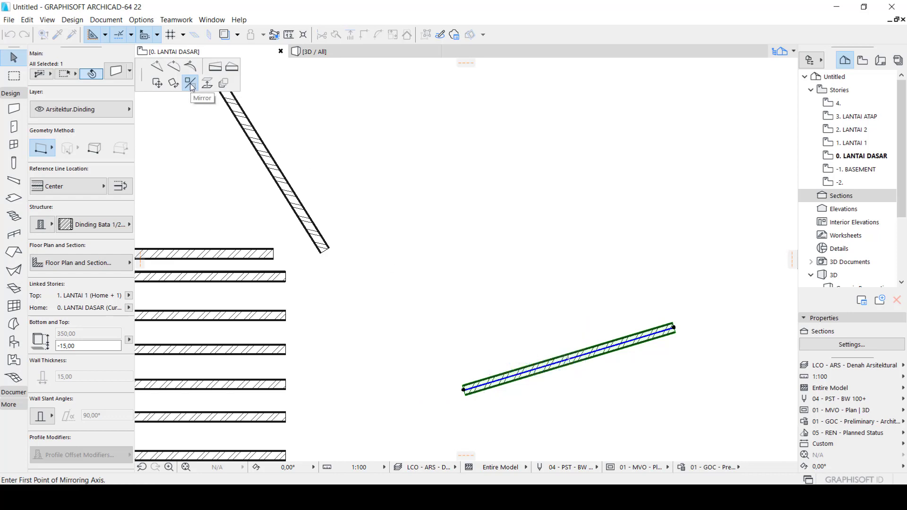
key("ctrl")
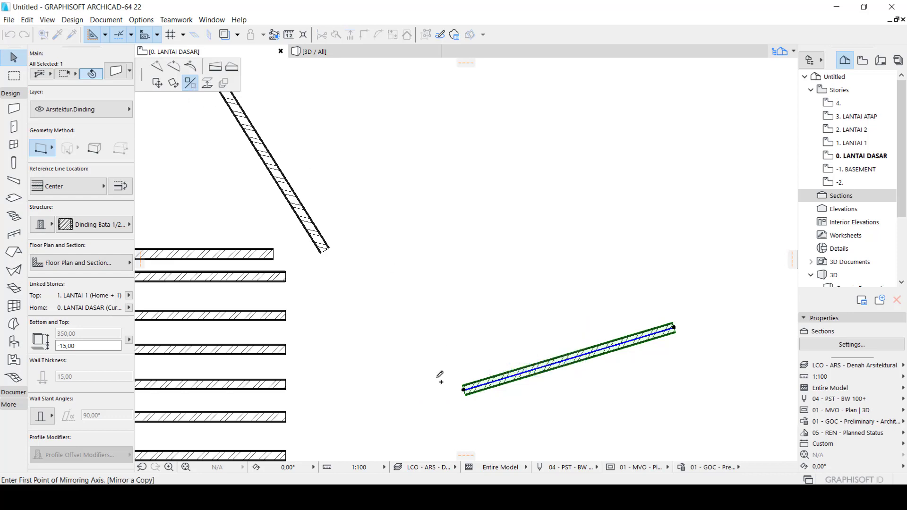
left_click(464, 389)
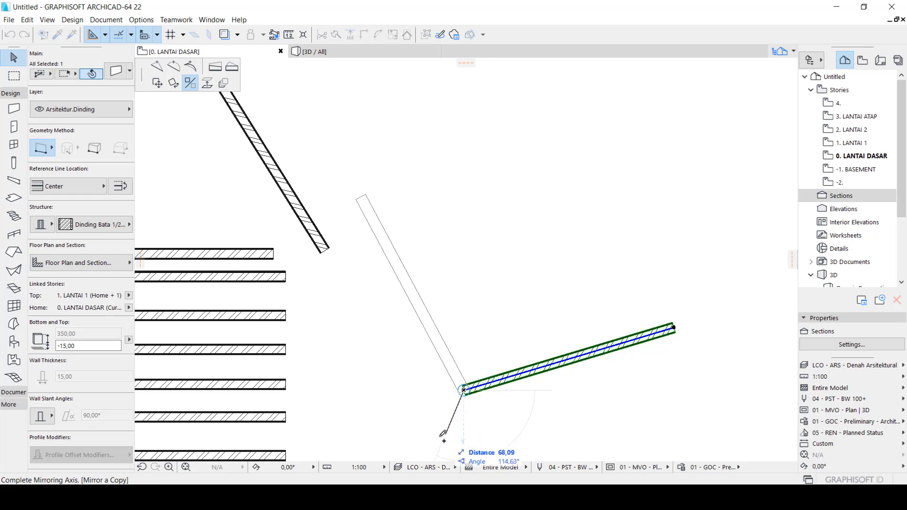
left_click(427, 427)
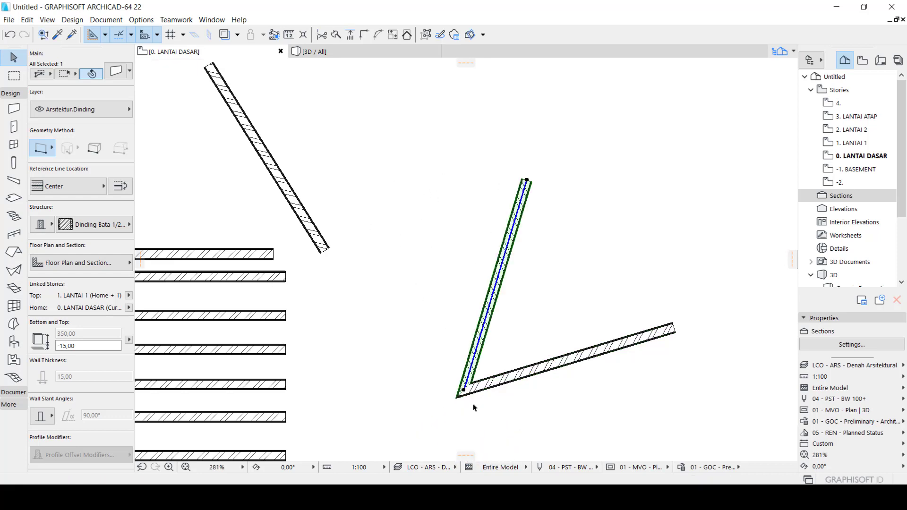
key("Escape")
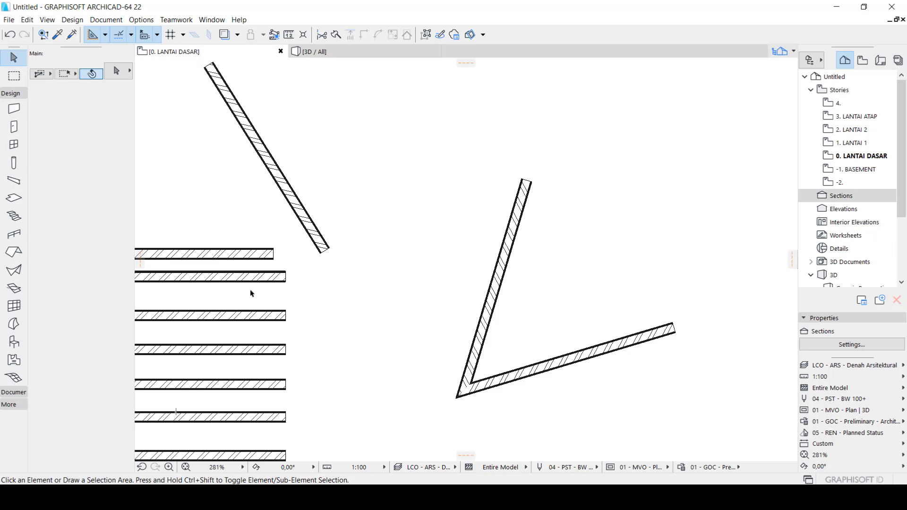
Draw a horizontal wall below the V with the chained geometry method, then a shorter vertical wall crossing its left part
left_click(15, 111)
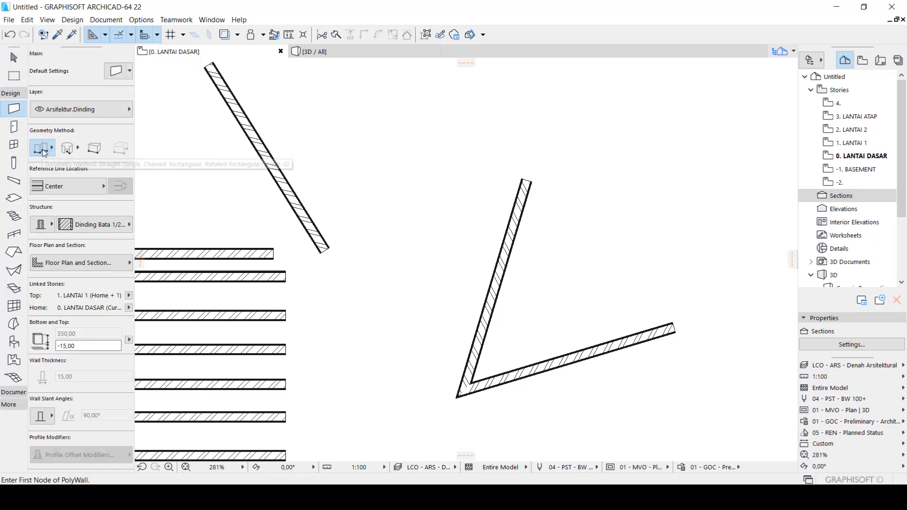
left_click(44, 149)
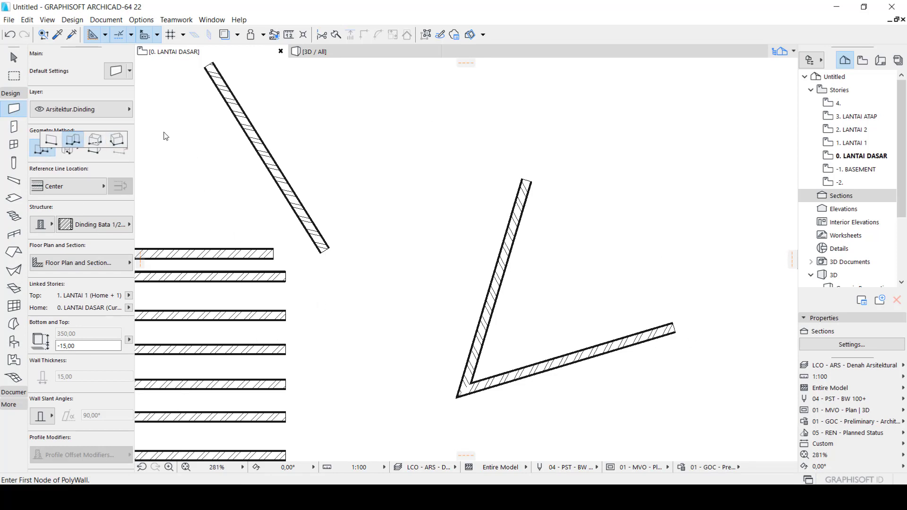
left_click(76, 143)
scroll(367, 352, "down", 5)
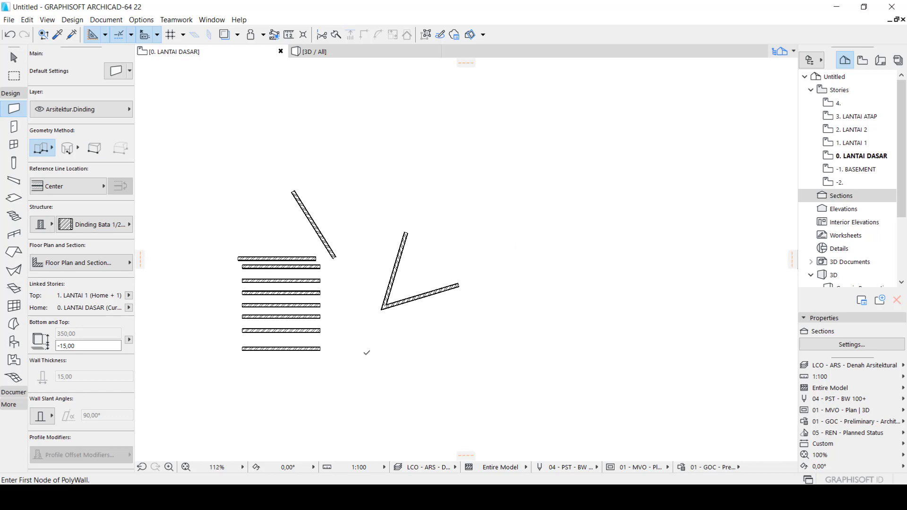
scroll(366, 353, "up", 3)
left_click(348, 298)
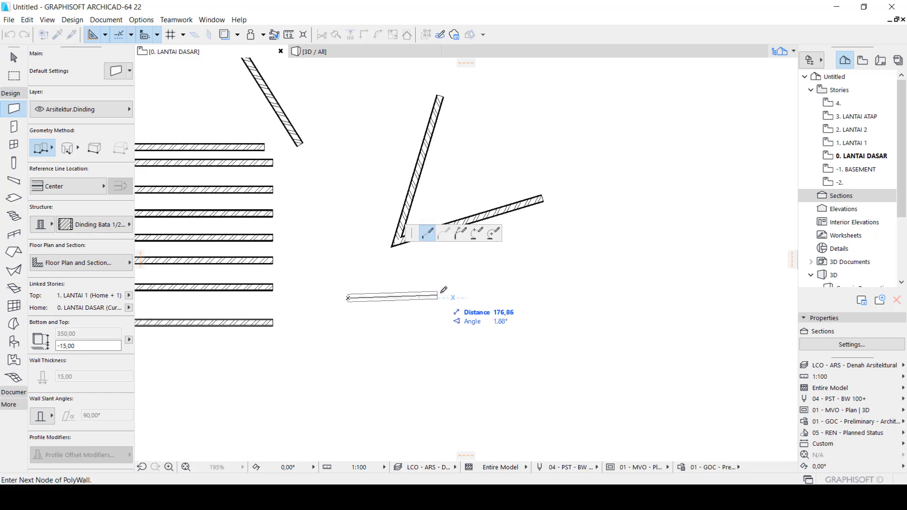
left_click(457, 299)
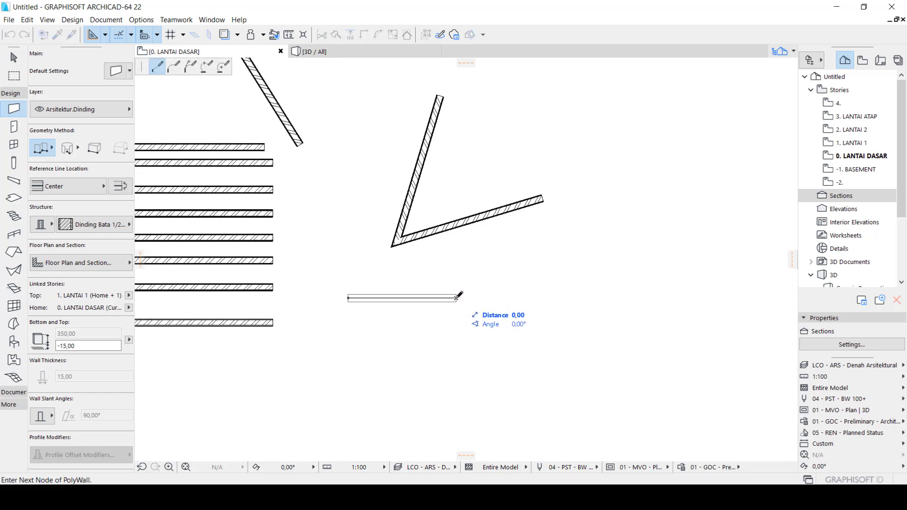
left_click(456, 298)
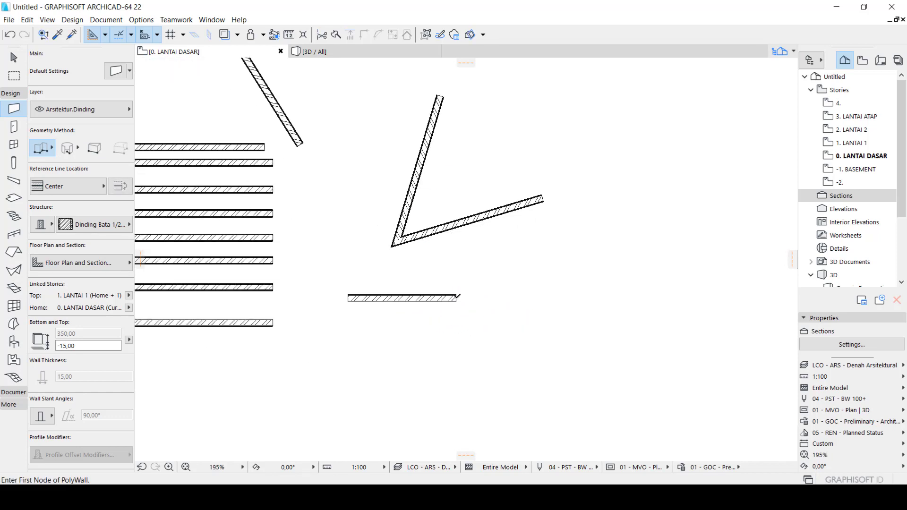
left_click(382, 271)
double_click(382, 340)
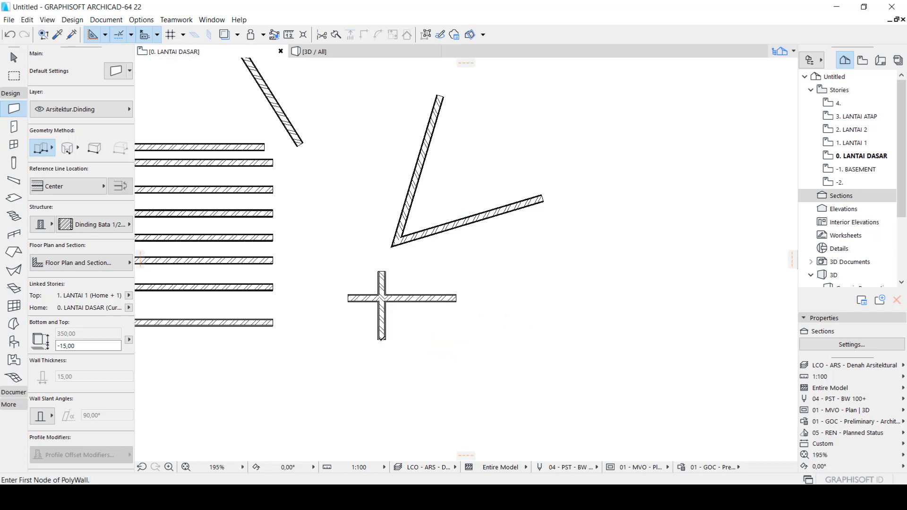
Trim off the vertical wall's upper part, the horizontal wall's left end and the remaining lower vertical part, then leave the Wall tool
scroll(382, 299, "up", 5)
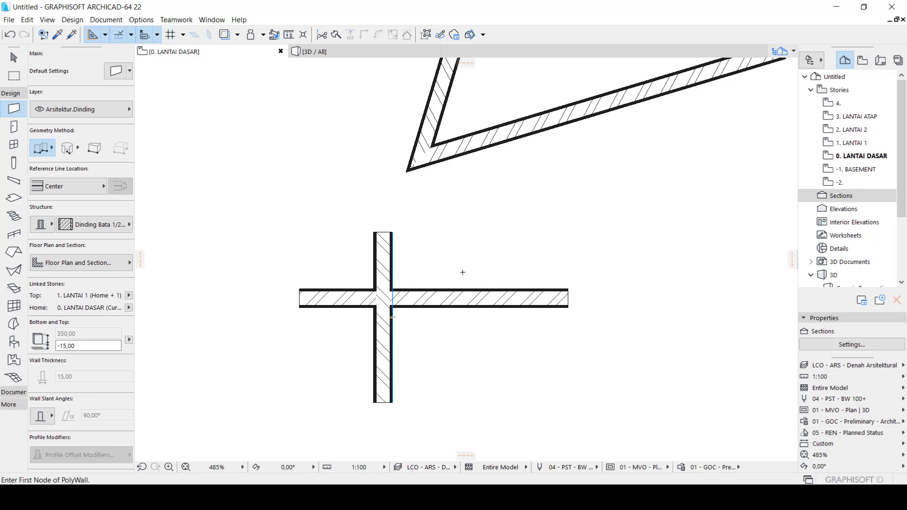
left_click(386, 269, "ctrl")
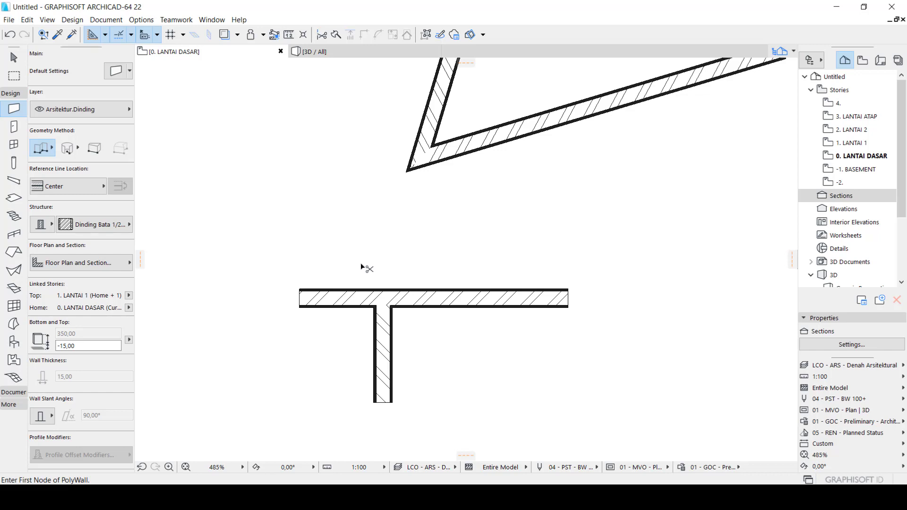
left_click(341, 300, "ctrl")
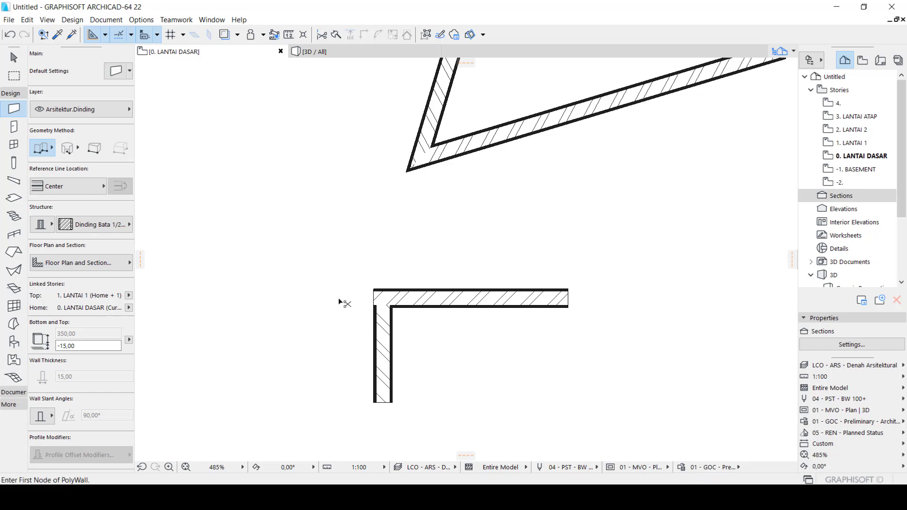
left_click(388, 370, "ctrl")
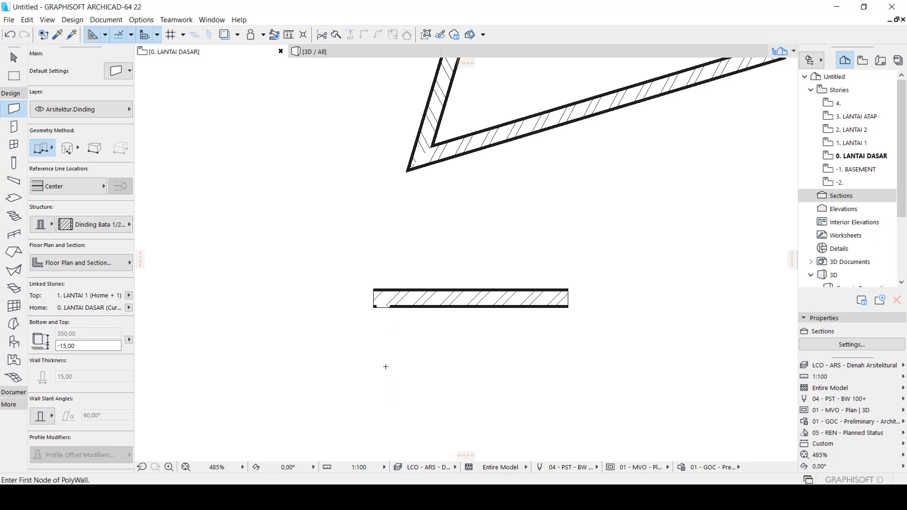
key("Escape")
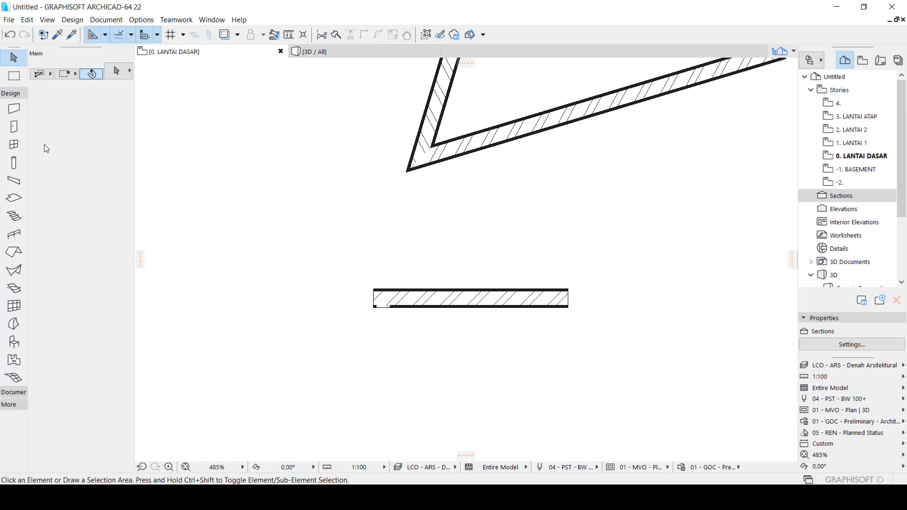
Draw a horizontal wall about 180 long below the short wall and a longer vertical wall to its right, then leave the Wall tool
left_click(20, 103)
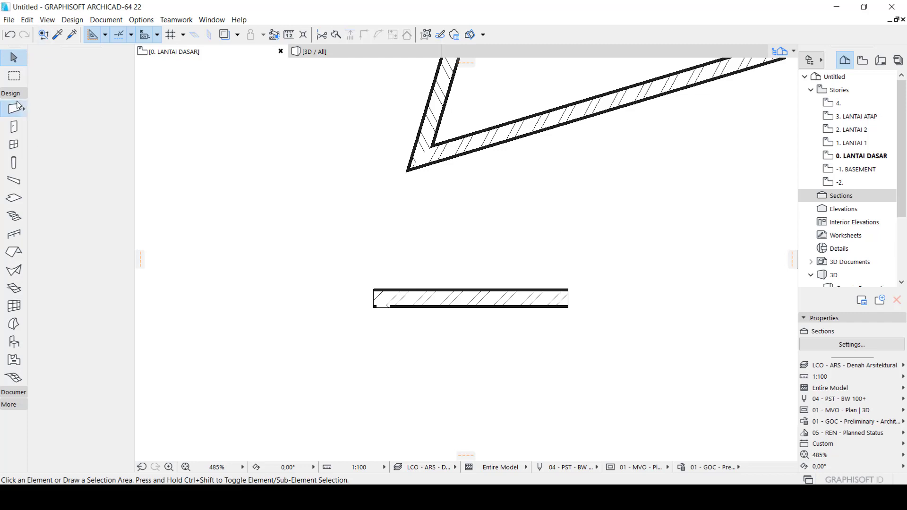
scroll(222, 257, "down", 6)
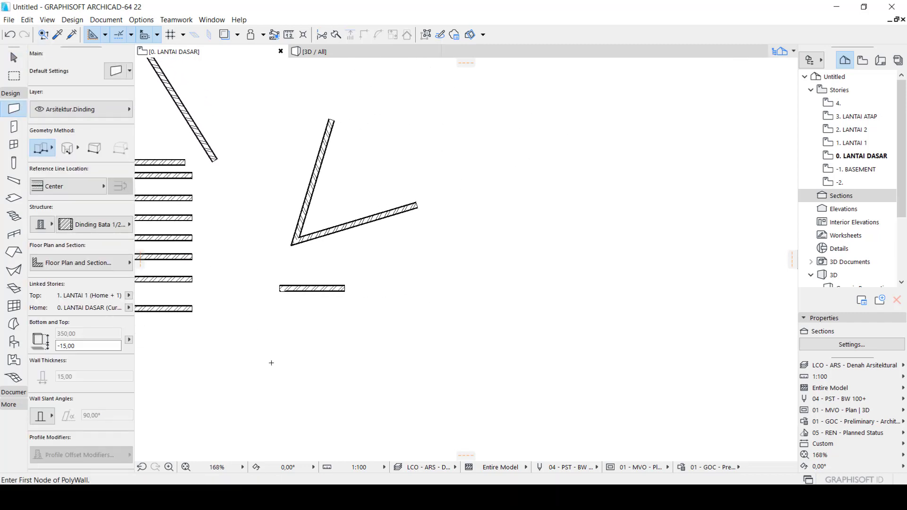
scroll(267, 350, "up", 4)
left_click(223, 304)
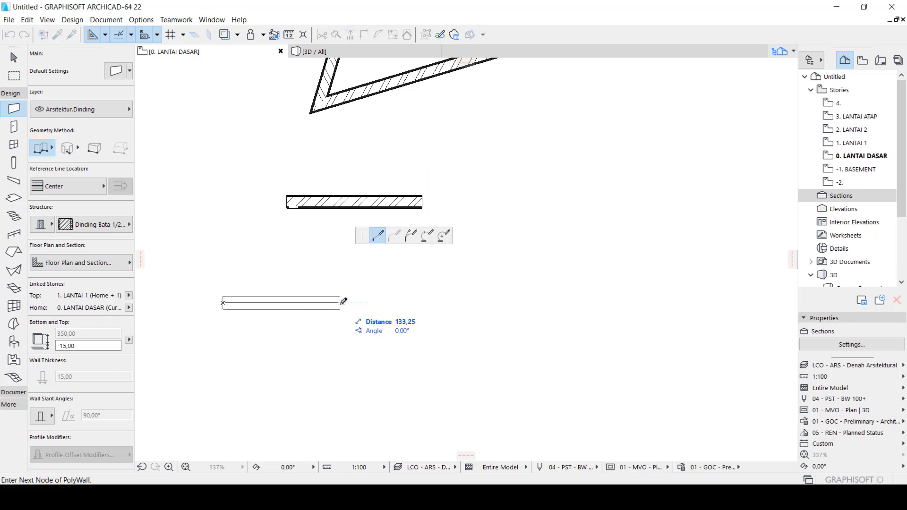
double_click(381, 302)
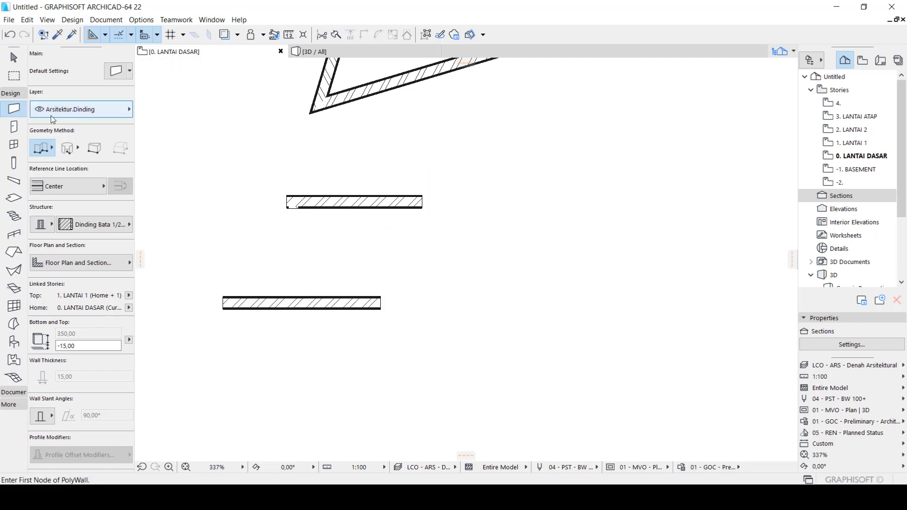
left_click(522, 214)
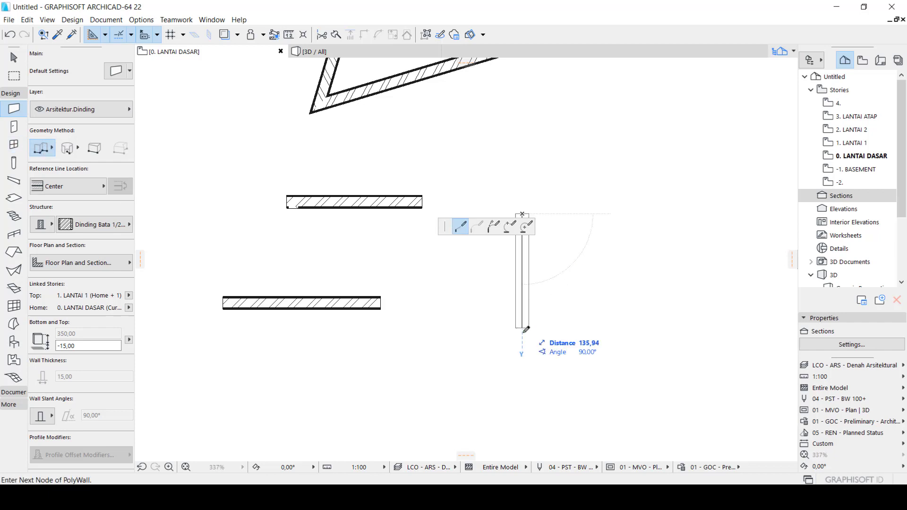
double_click(525, 429)
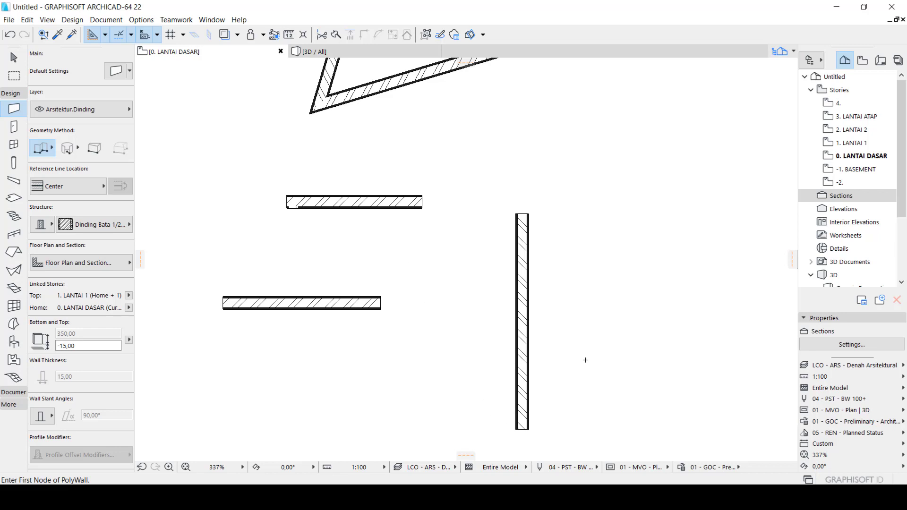
key("Escape")
Select both new walls with a selection rectangle, join them into an L corner with Intersect, and deselect them
left_click(594, 391)
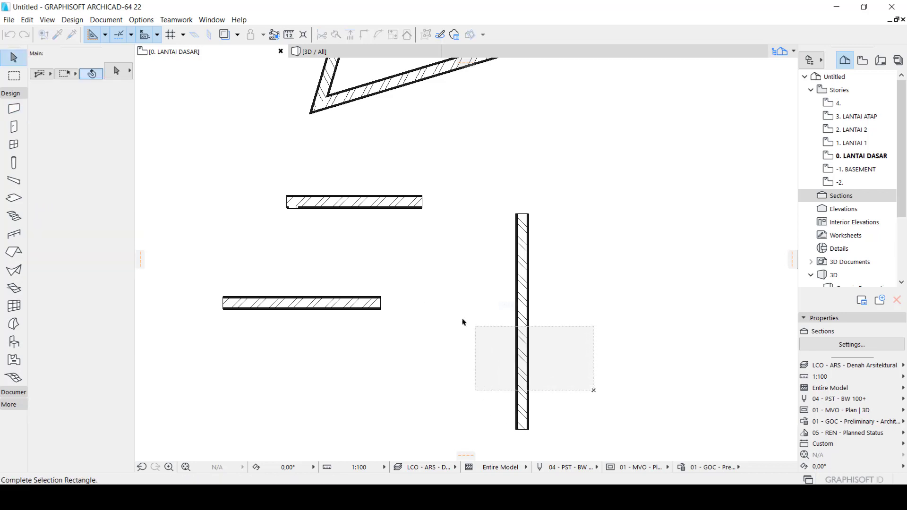
left_click(338, 267)
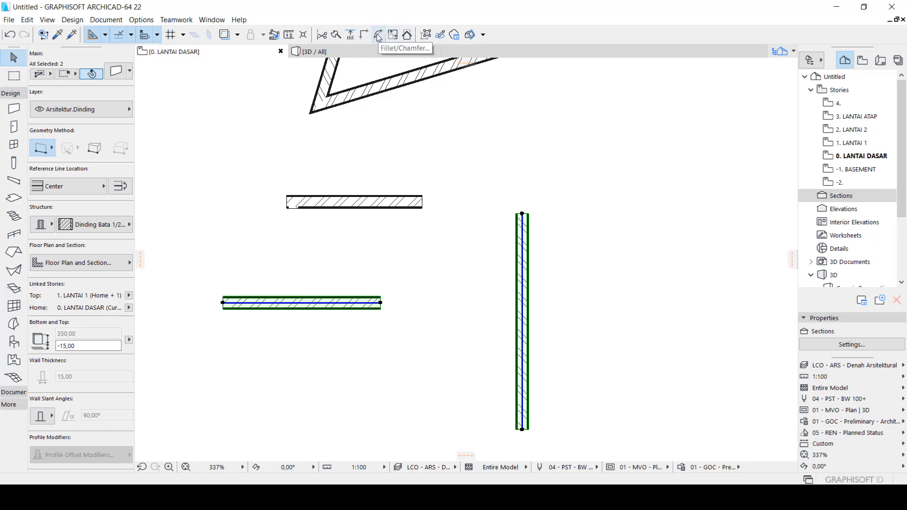
left_click(352, 35)
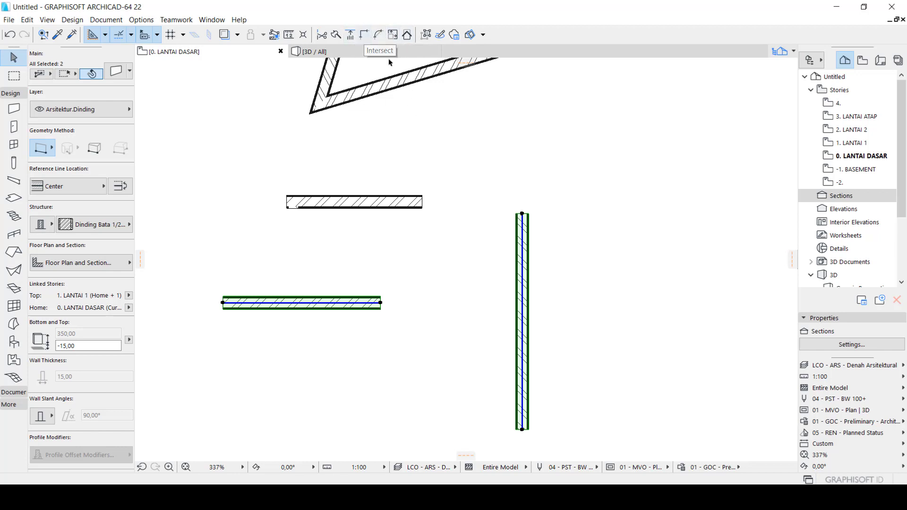
left_click(364, 35)
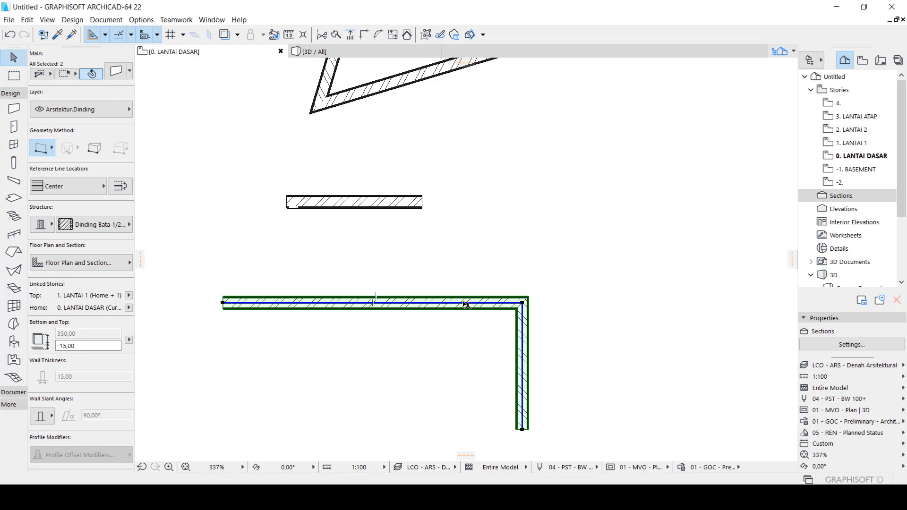
left_click(523, 265)
scroll(500, 273, "down", 3)
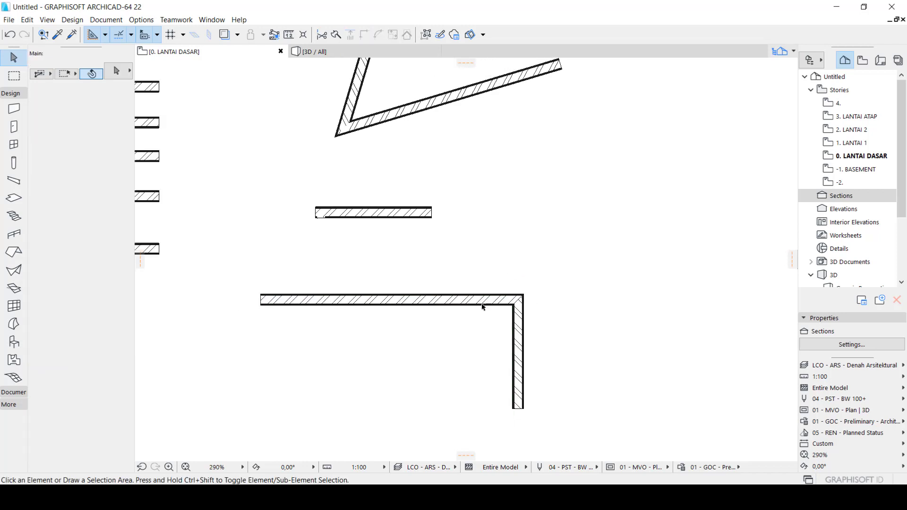
scroll(452, 380, "down", 2)
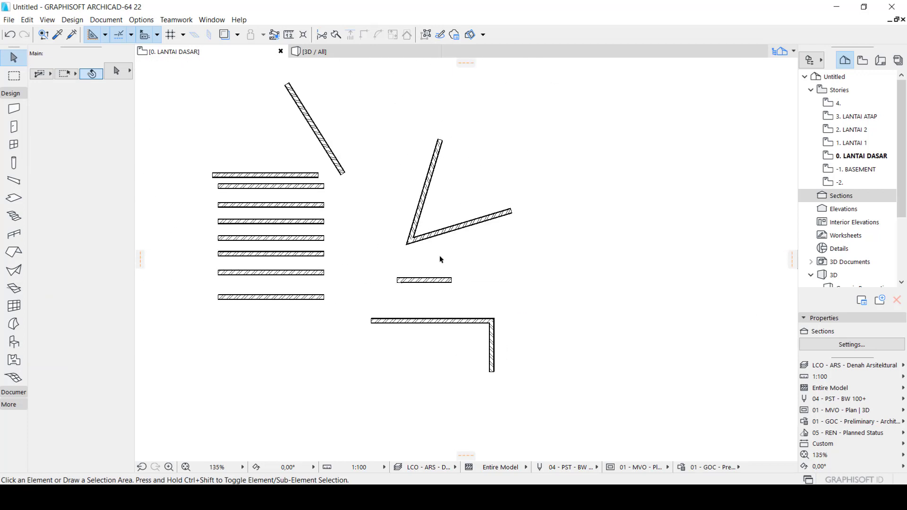
scroll(440, 260, "up", 3)
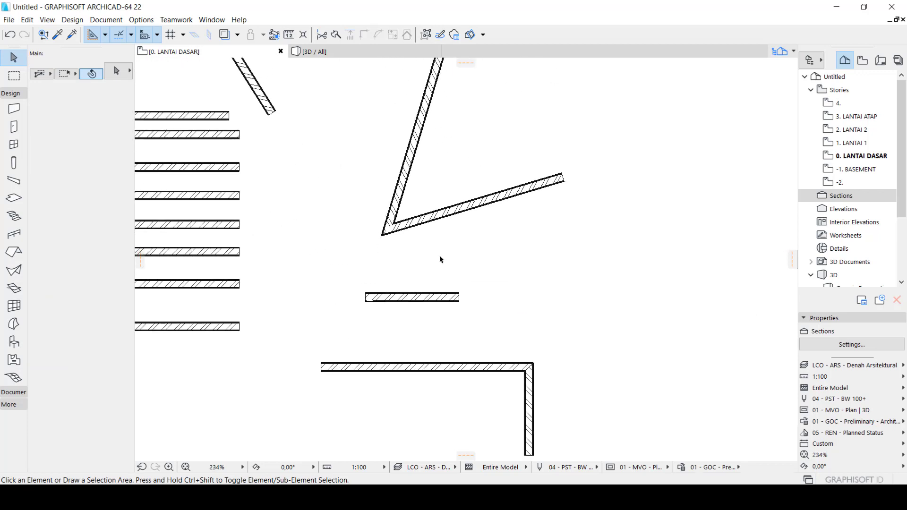
Undo and redo the intersection of the two walls, then clear the selection
left_click(14, 36)
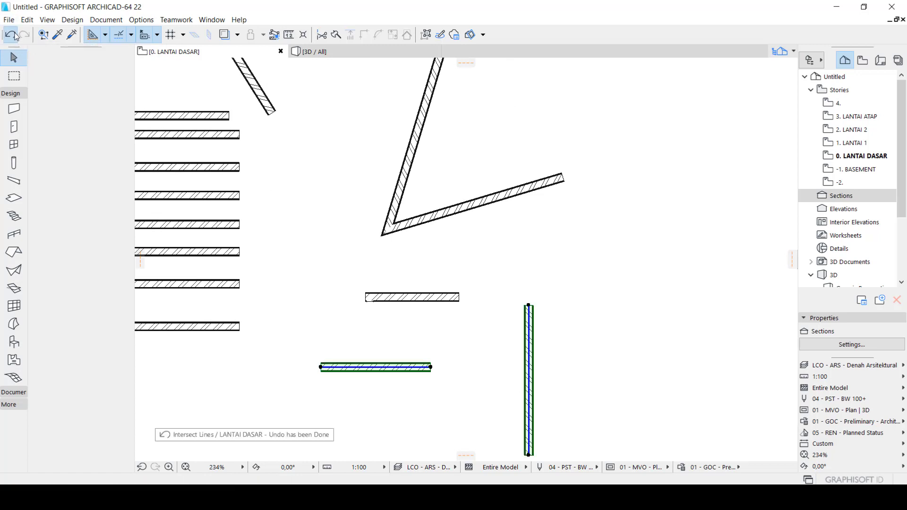
left_click(26, 36)
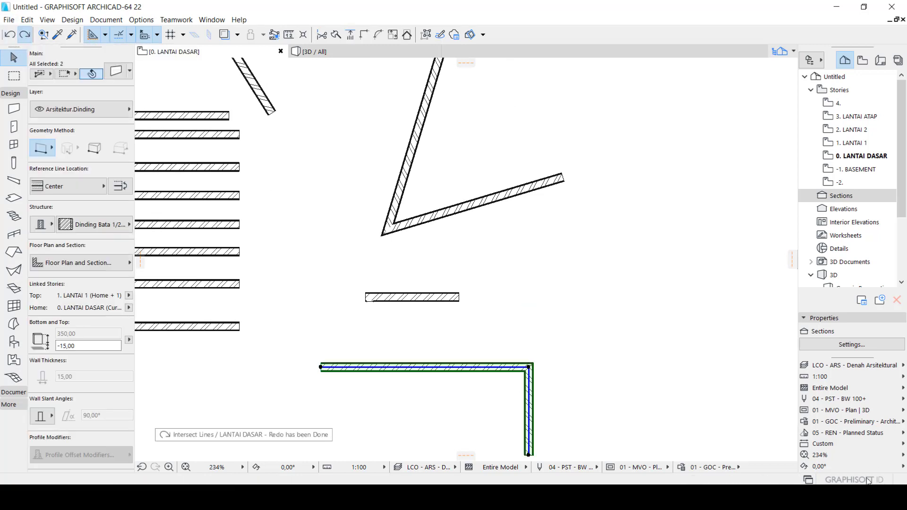
left_click(544, 360)
scroll(544, 360, "down", 2)
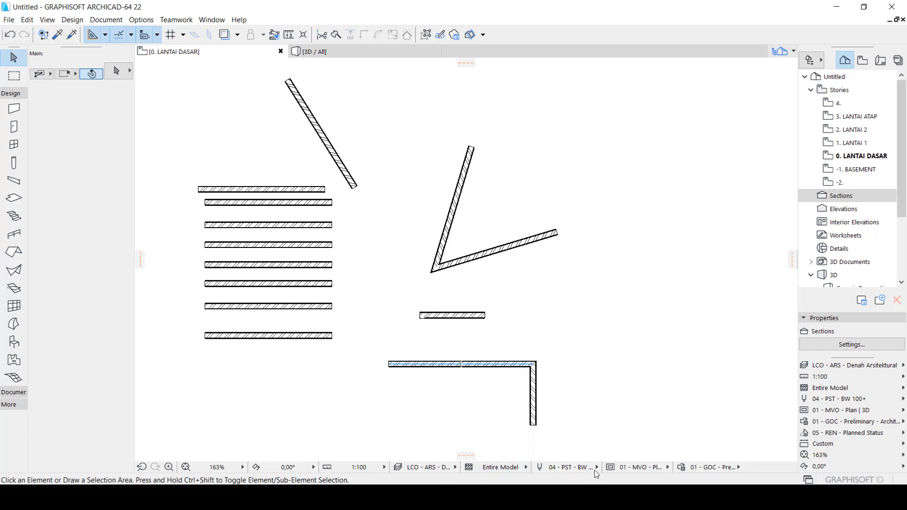
Select the two L-corner walls with a selection rectangle, turn on Suspend Groups, and clear the selection
scroll(556, 370, "up", 2)
left_click_drag(573, 405, 492, 331)
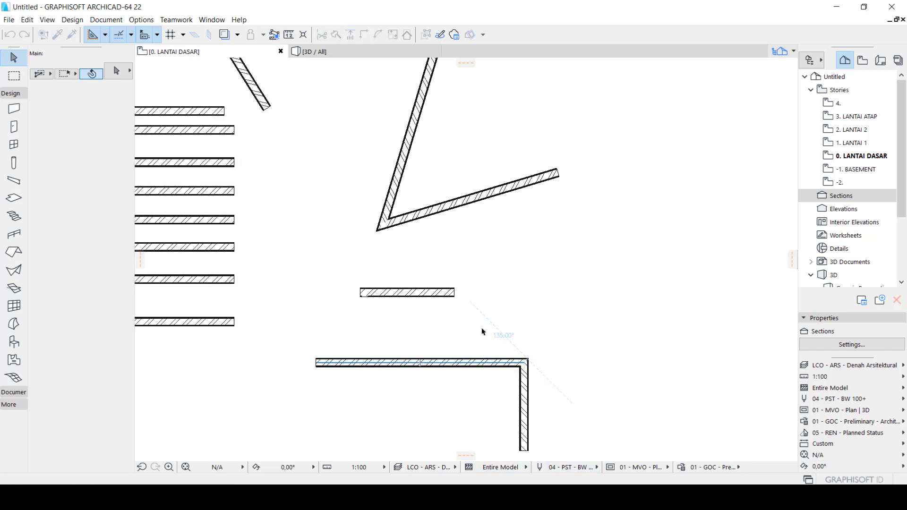
left_click(425, 34)
left_click(506, 314)
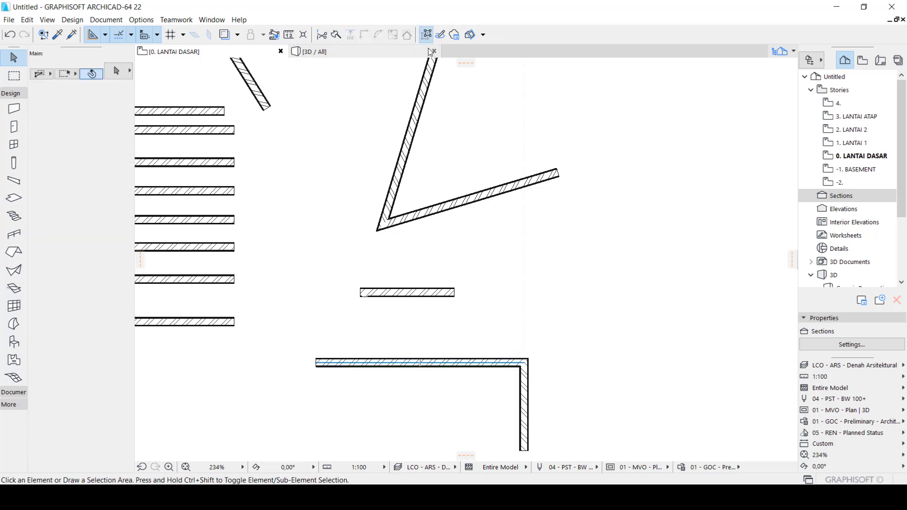
Select the vertical wall of the L, trim off the horizontal wall, undo the trim and deselect everything
left_click(524, 378)
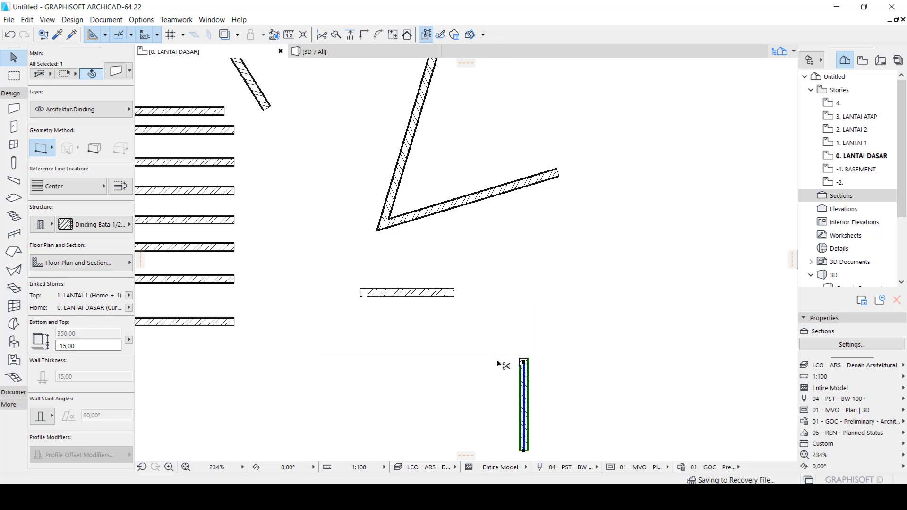
left_click(504, 364, "ctrl")
key("ctrl+z")
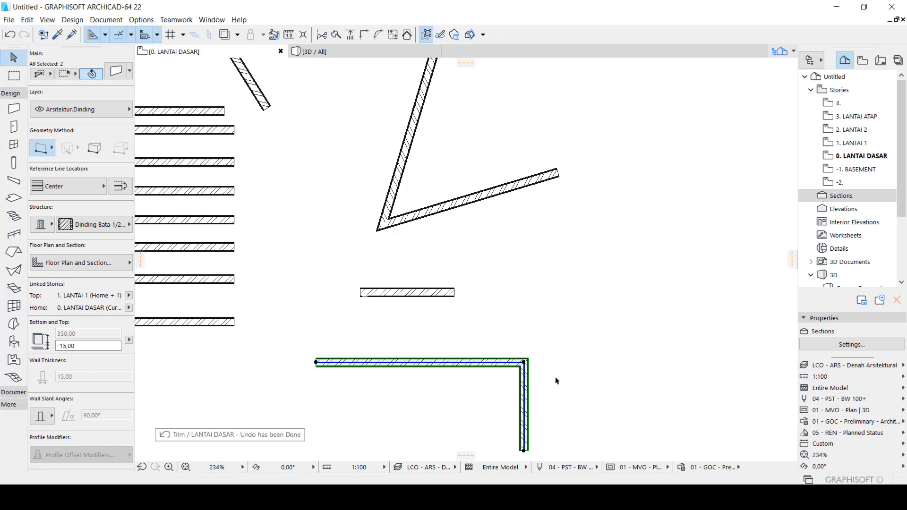
key("Escape")
left_click(561, 391)
left_click(586, 415)
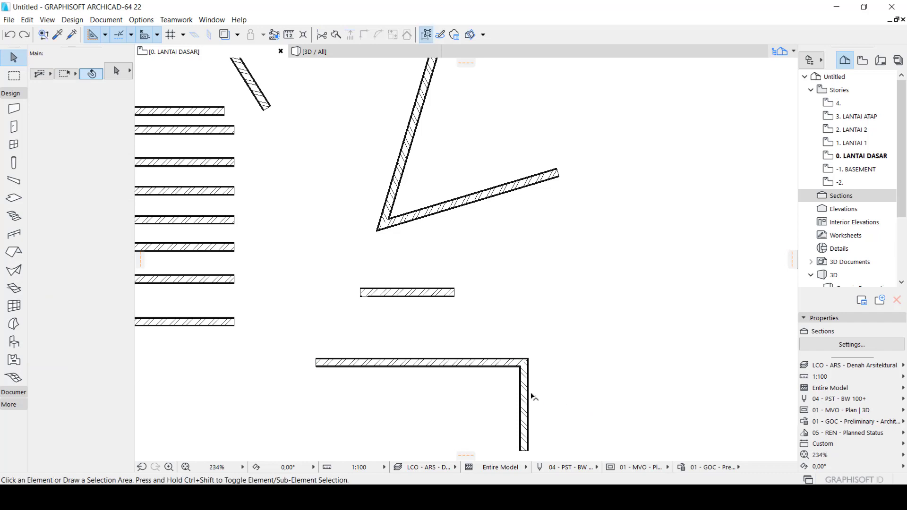
Select the vertical and horizontal walls of the L one at a time to check that they are independent
left_click(529, 394)
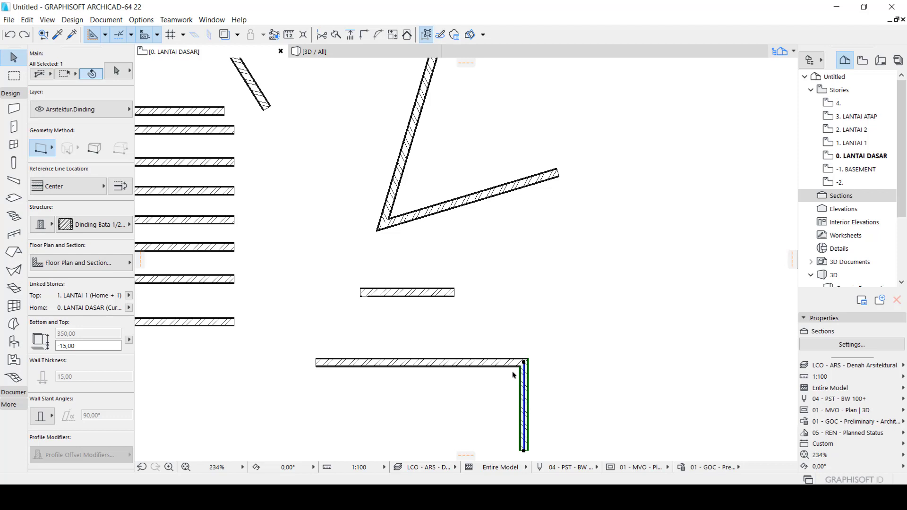
left_click(509, 363, "shift")
left_click(565, 375)
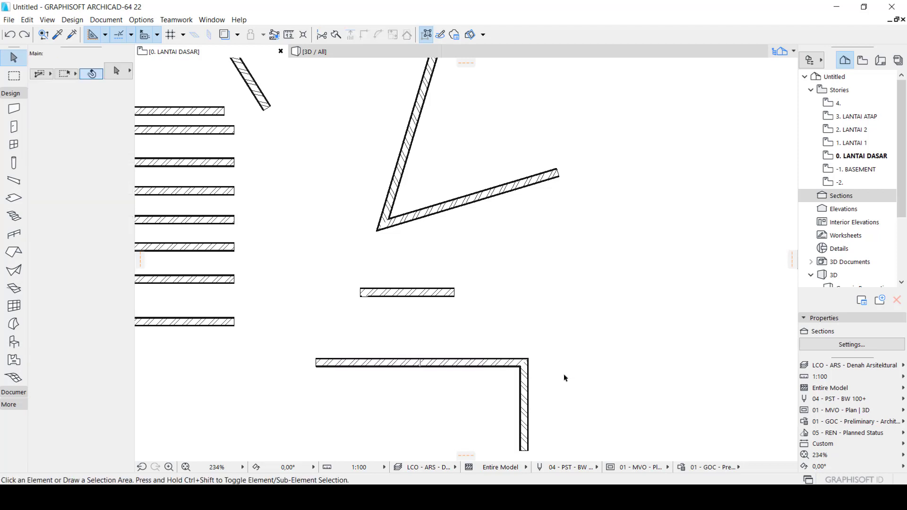
left_click(524, 389)
left_click(474, 363)
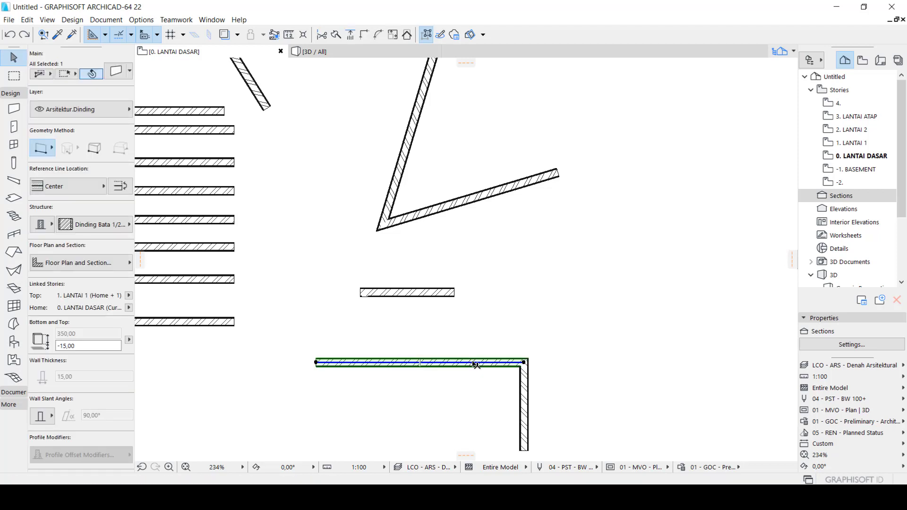
Select both walls of the L, group them, and clear the selection
left_click(524, 388)
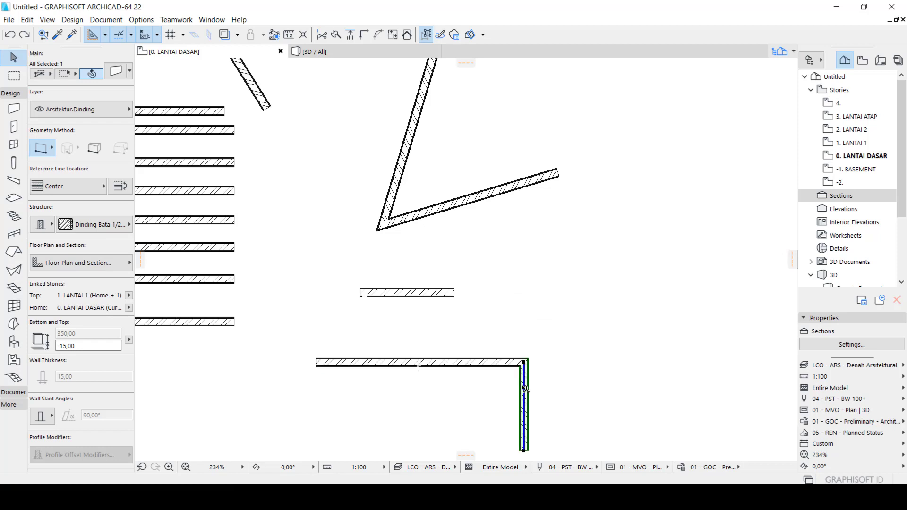
left_click(498, 368, "shift")
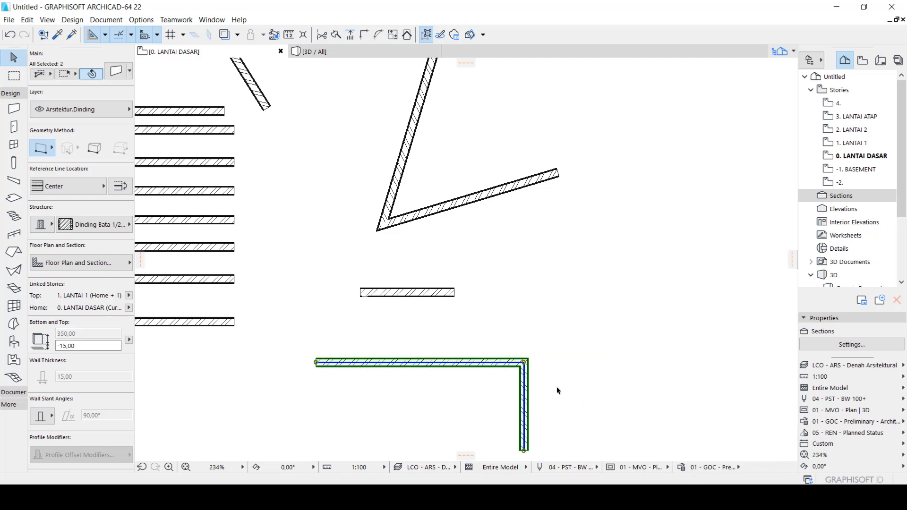
left_click(559, 391)
With groups suspended, select each grouped wall individually, select both with a rectangle, and deselect them
left_click(521, 369)
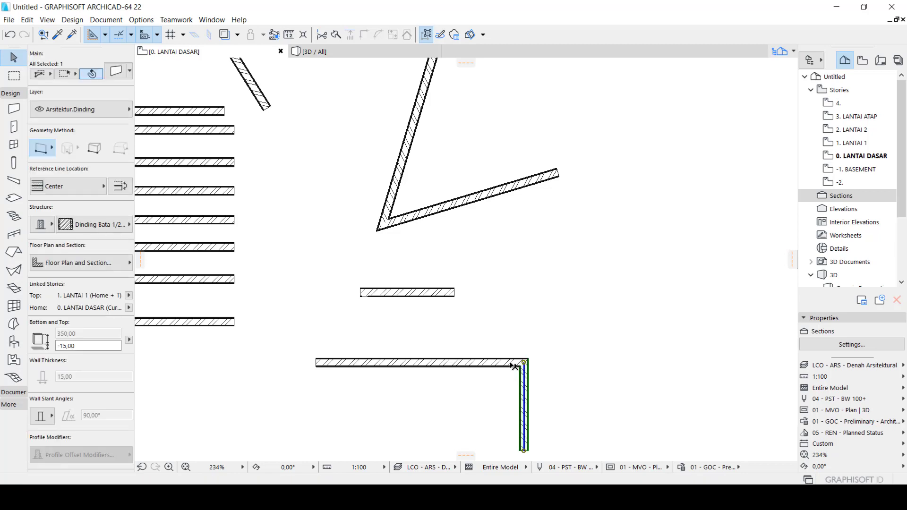
left_click(511, 365)
left_click_drag(557, 381, 503, 348)
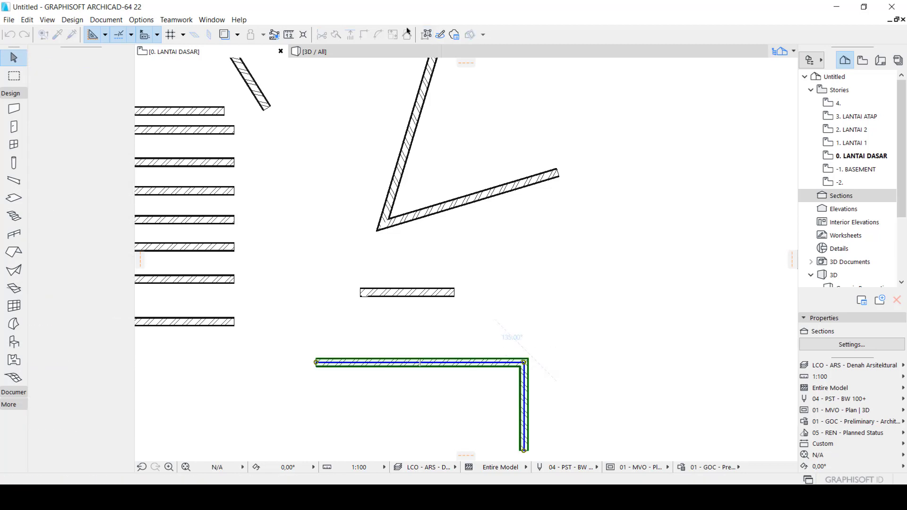
left_click(555, 389)
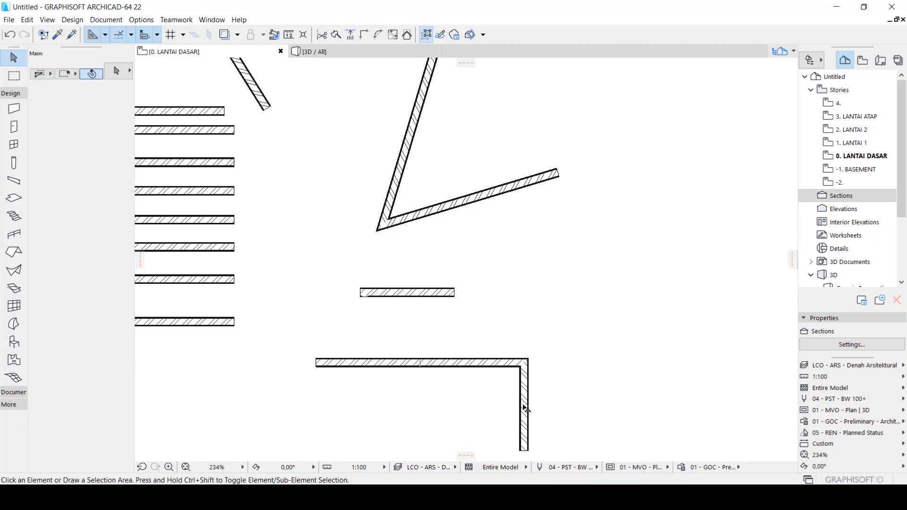
Turn off Suspend Groups and select the grouped L-shaped walls as one unit by picking the vertical wall
left_click(524, 407)
left_click(544, 419)
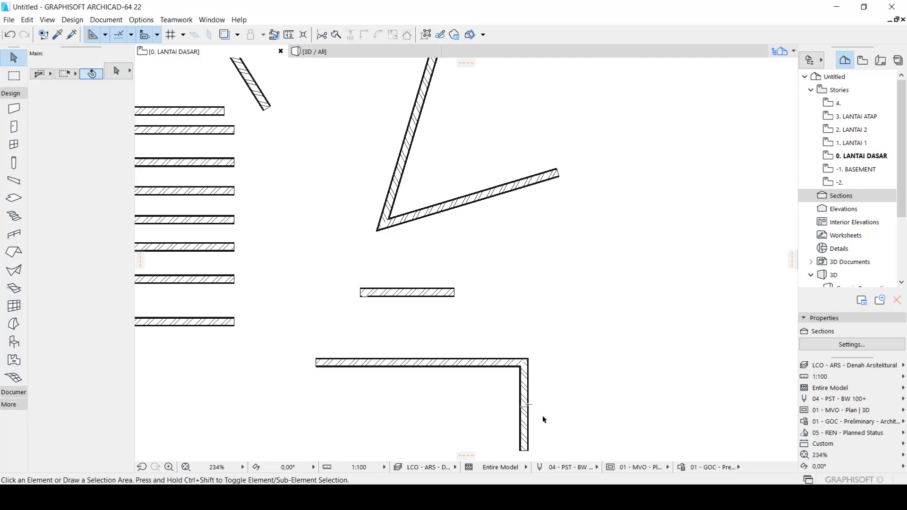
left_click(526, 387)
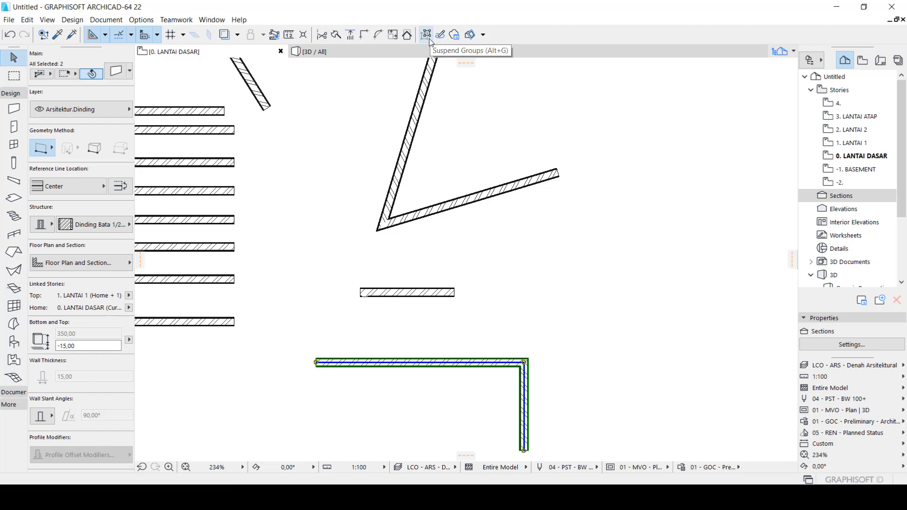
key("Escape")
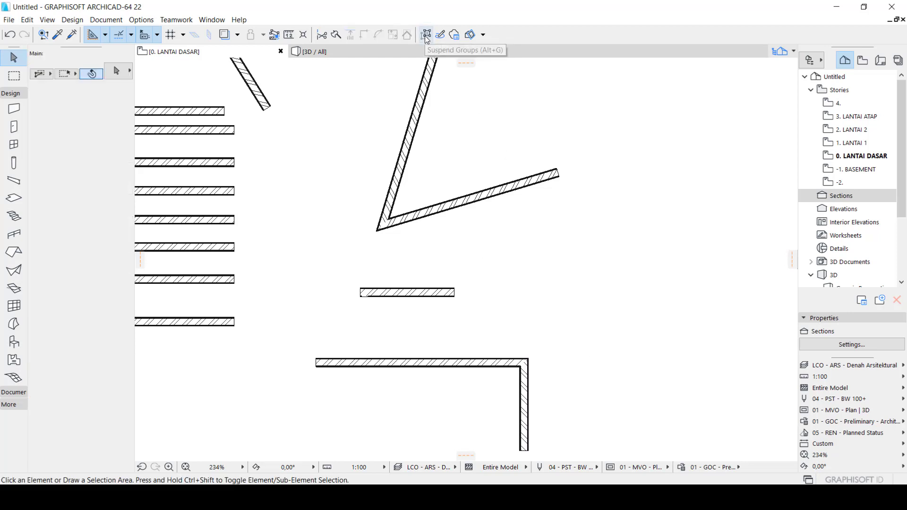
left_click(531, 411)
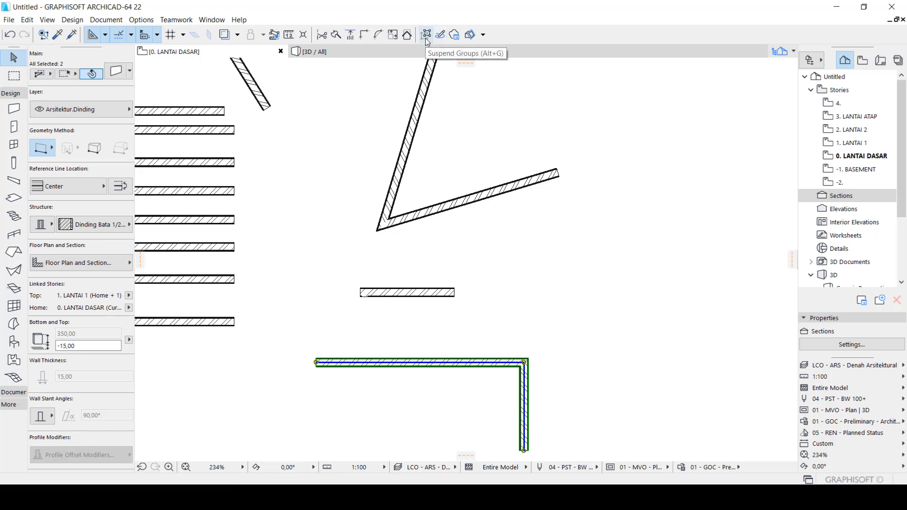
Turn Suspend Groups back on, select the vertical and horizontal walls of the L separately, and clear the selection
left_click(614, 418)
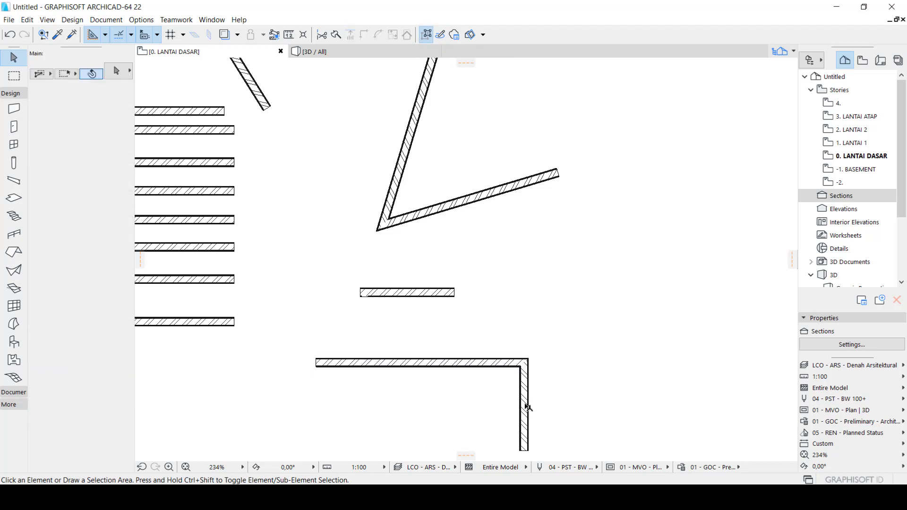
left_click(526, 407)
left_click(484, 360)
left_click(585, 391)
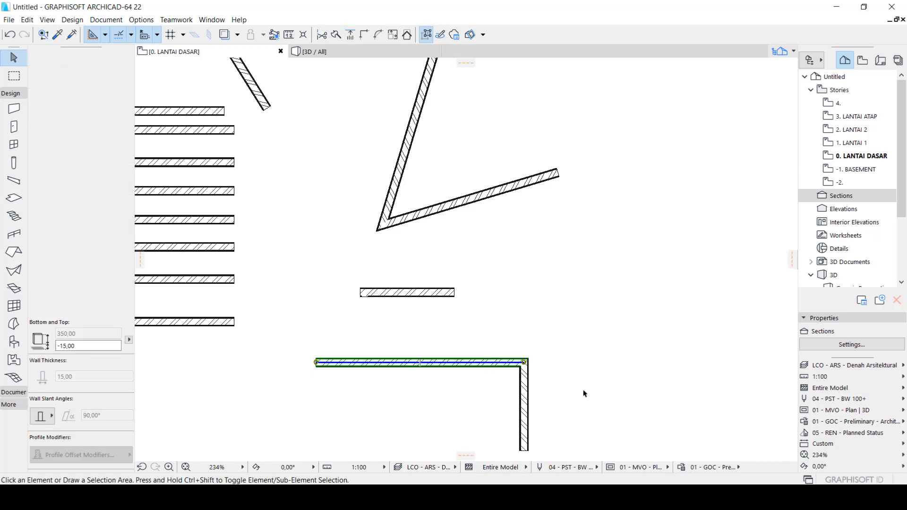
Select both walls of the L, turn off Suspend Groups, reselect the grouped walls by the vertical wall, and clear the selection
left_click_drag(580, 402, 495, 332)
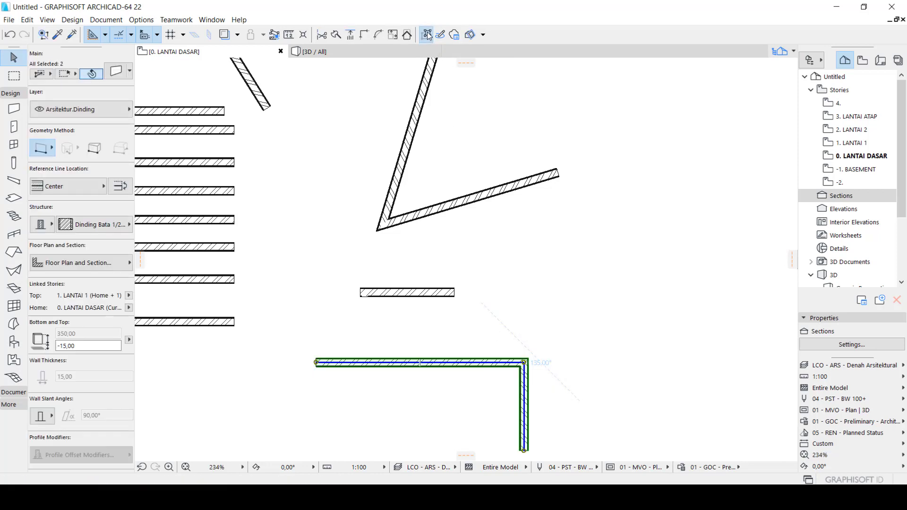
key("ctrl+g")
left_click(568, 379)
left_click(529, 383)
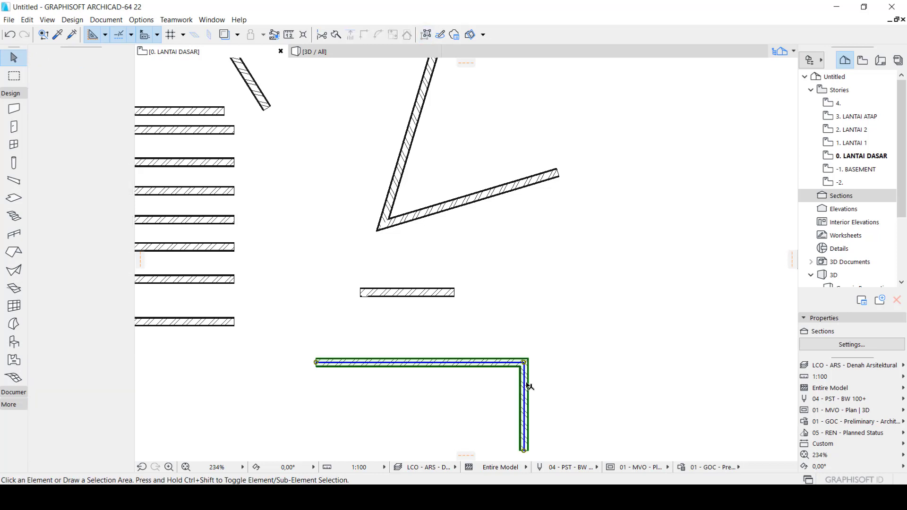
left_click(580, 398)
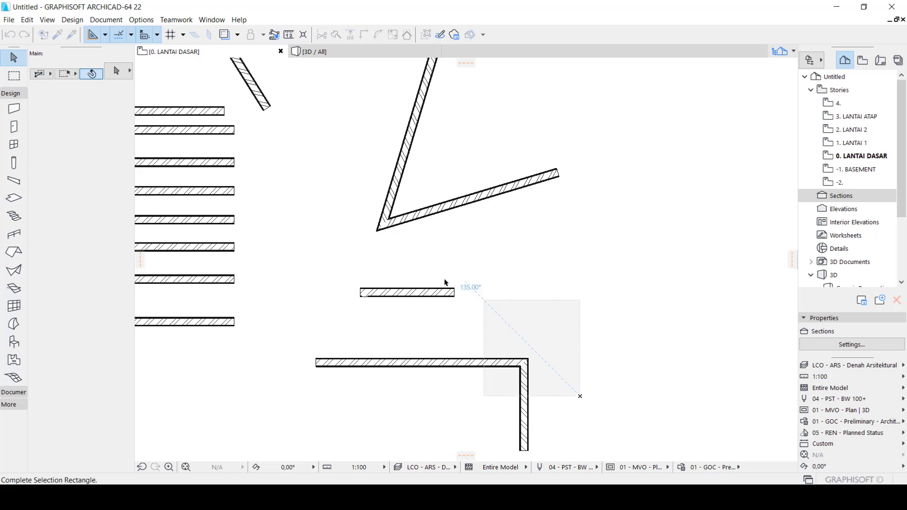
scroll(470, 289, "down", 3)
left_click(555, 379)
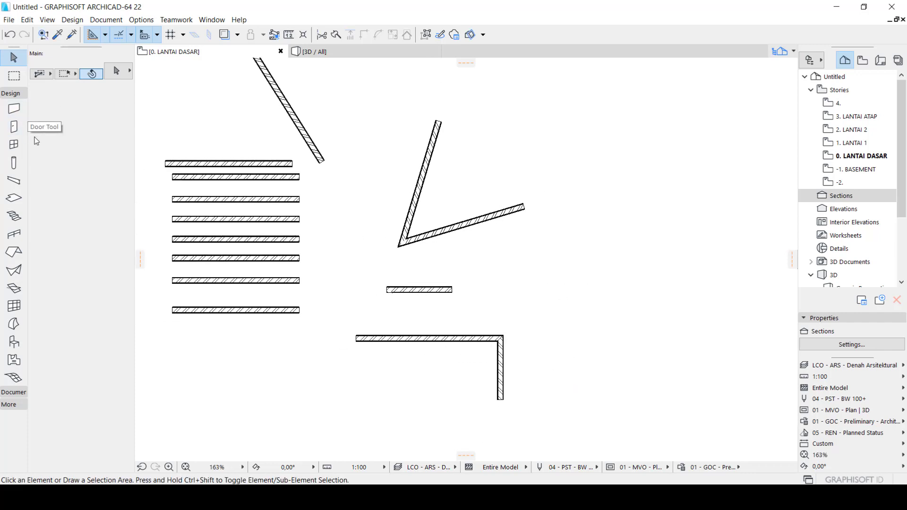
Draw a closed square of walls with sides 200 long as one polywall, in the empty area right of the V-shaped walls
left_click(13, 109)
scroll(454, 358, "down", 3)
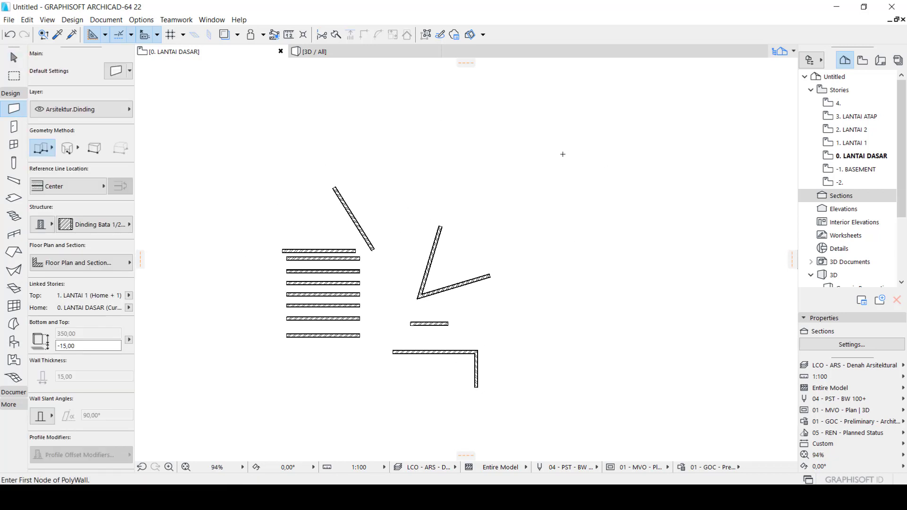
scroll(562, 154, "up", 4)
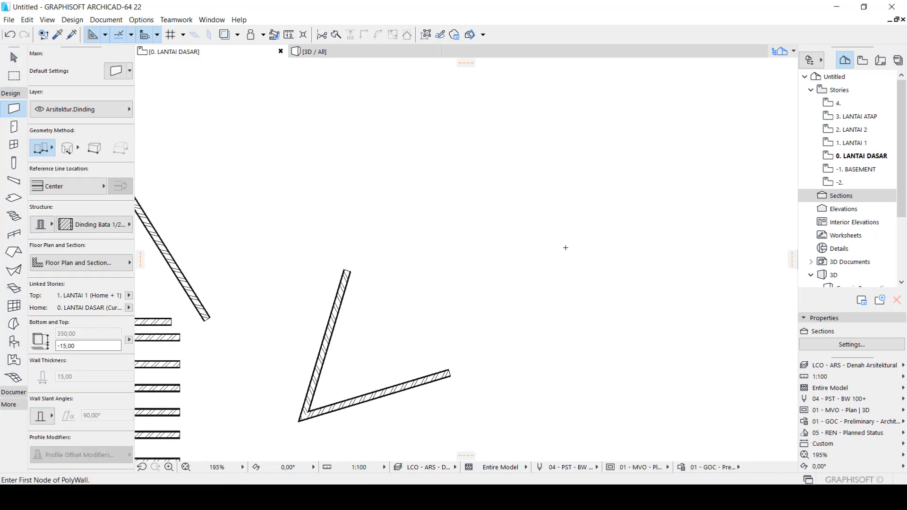
left_click(498, 240)
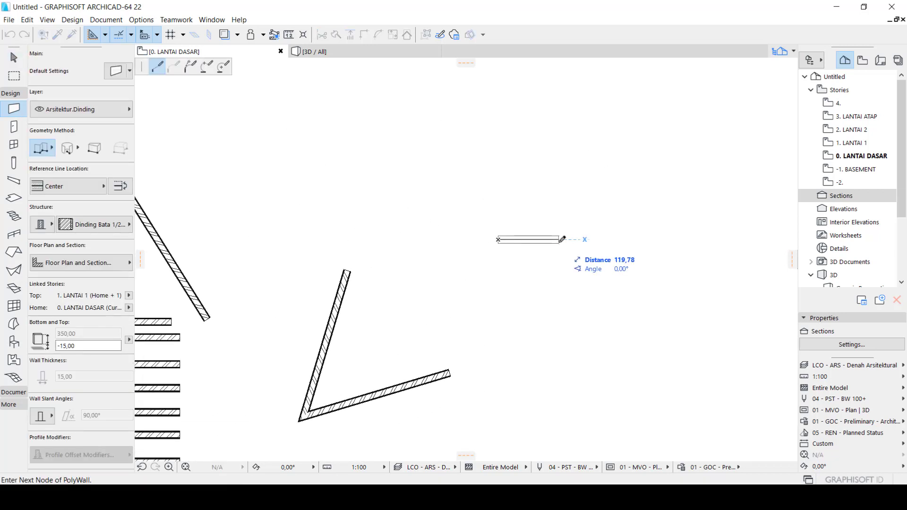
key("Tab")
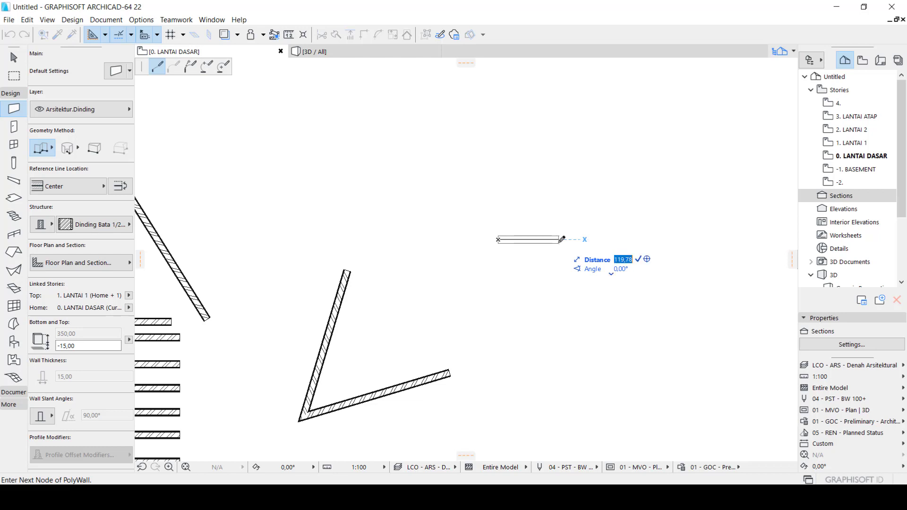
type("200")
key("Return")
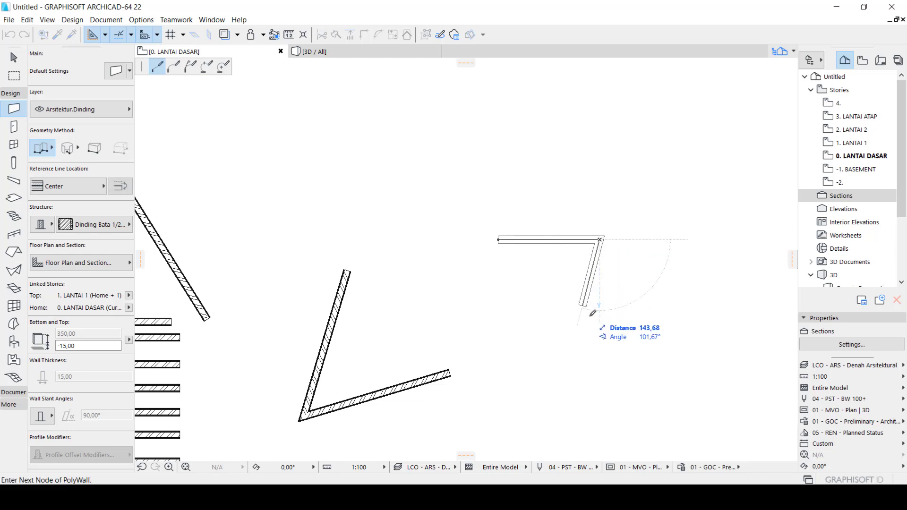
type("200")
key("Return")
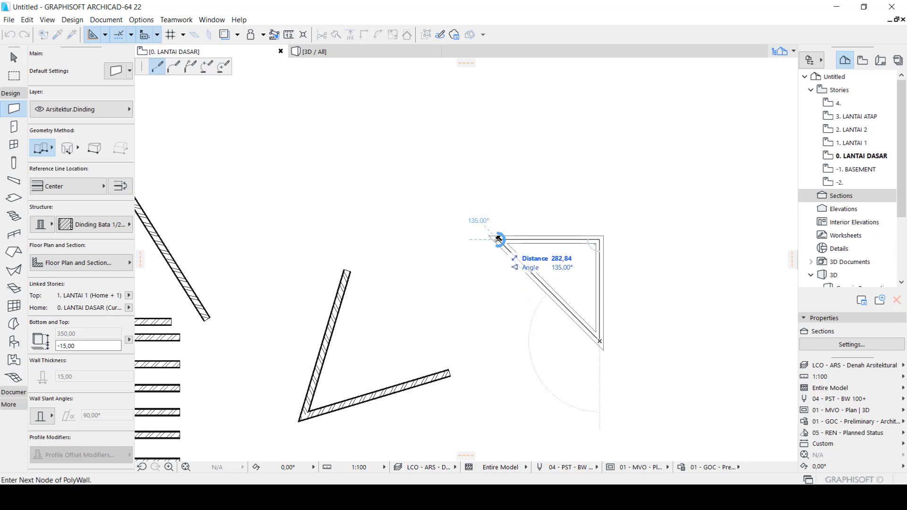
left_click(500, 341)
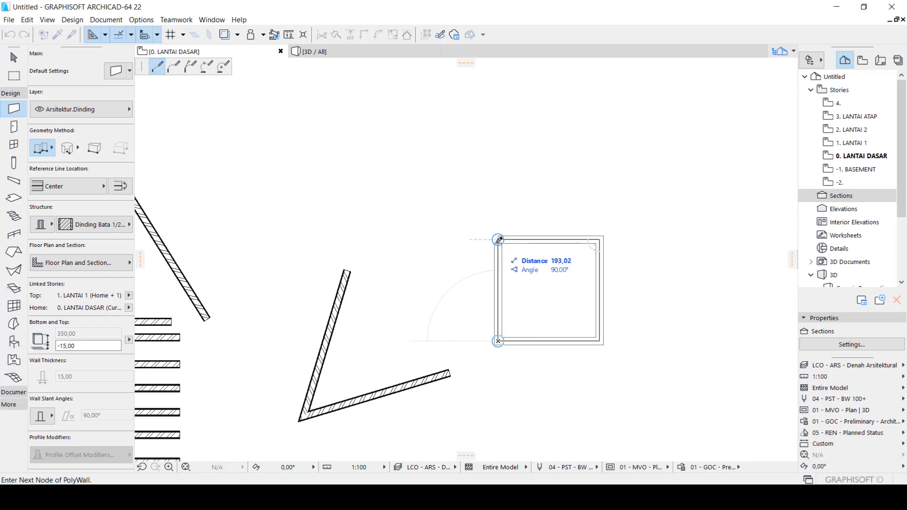
left_click(501, 237)
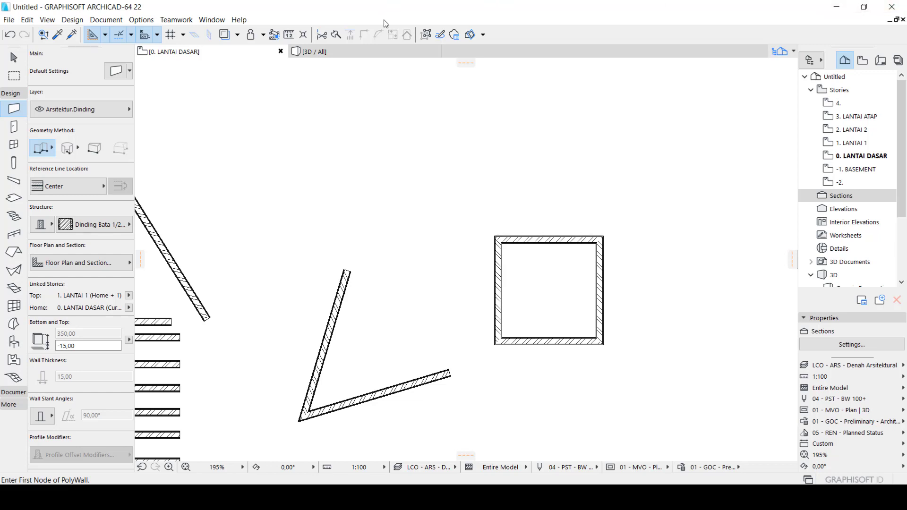
key("Escape")
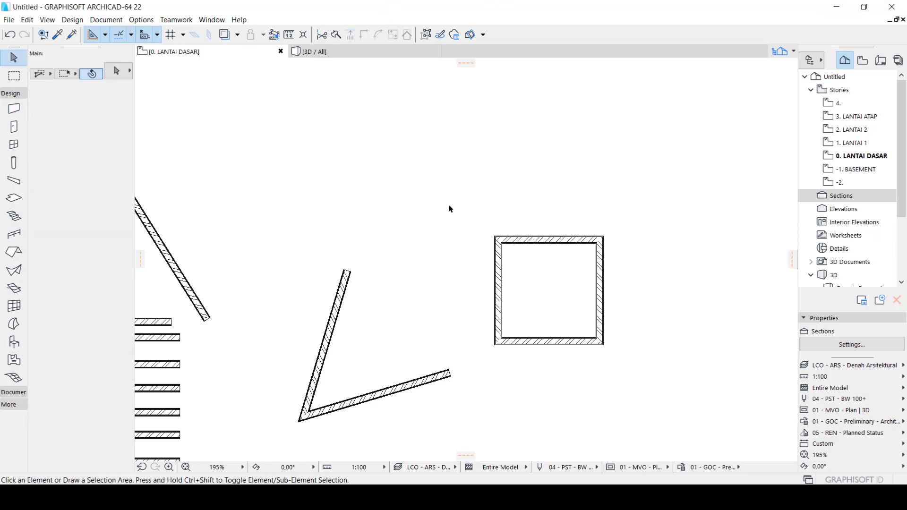
left_click(450, 209)
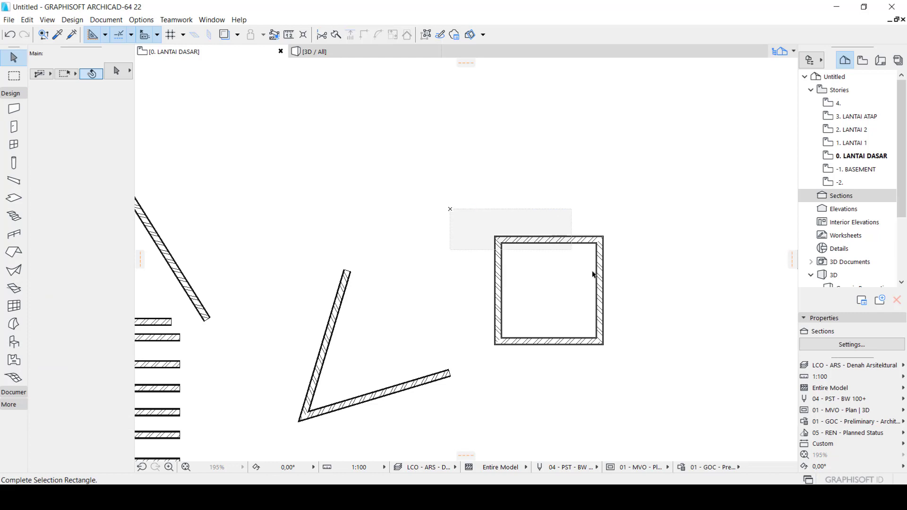
left_click(643, 361)
scroll(539, 236, "up", 3)
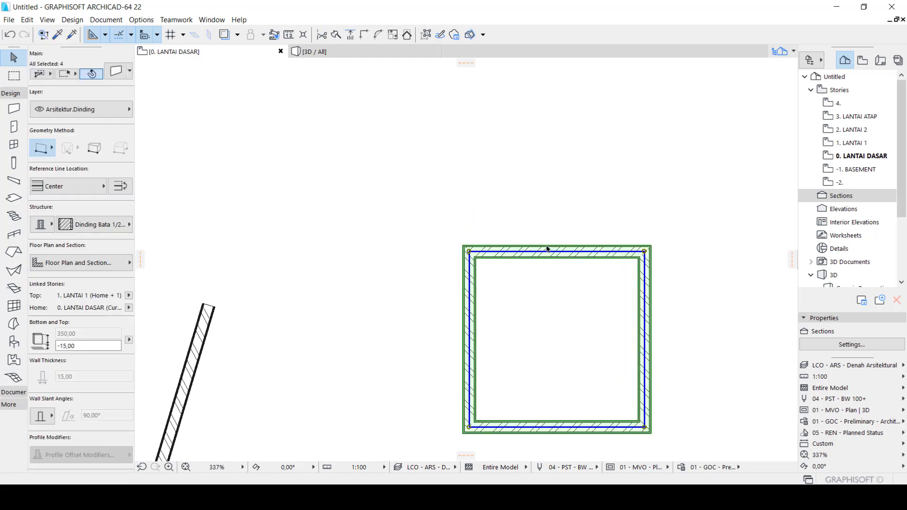
key("ctrl+m")
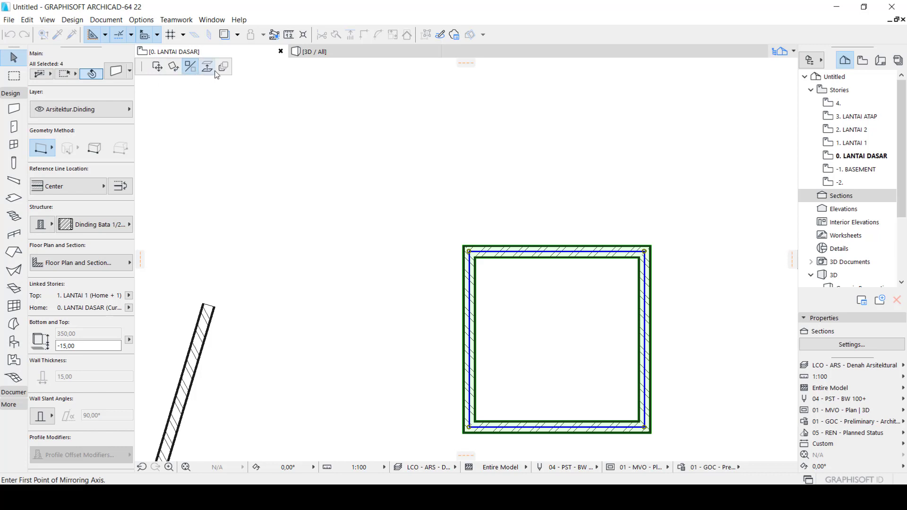
key("Escape")
key("Escape")
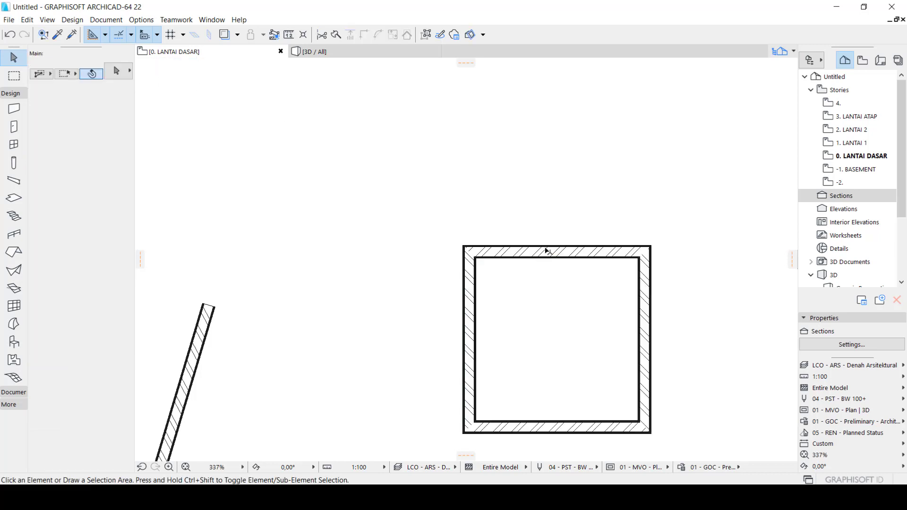
Select the grouped square by its top wall and move it slightly down and to the right
left_click(551, 251)
left_click(552, 251)
left_click(558, 257)
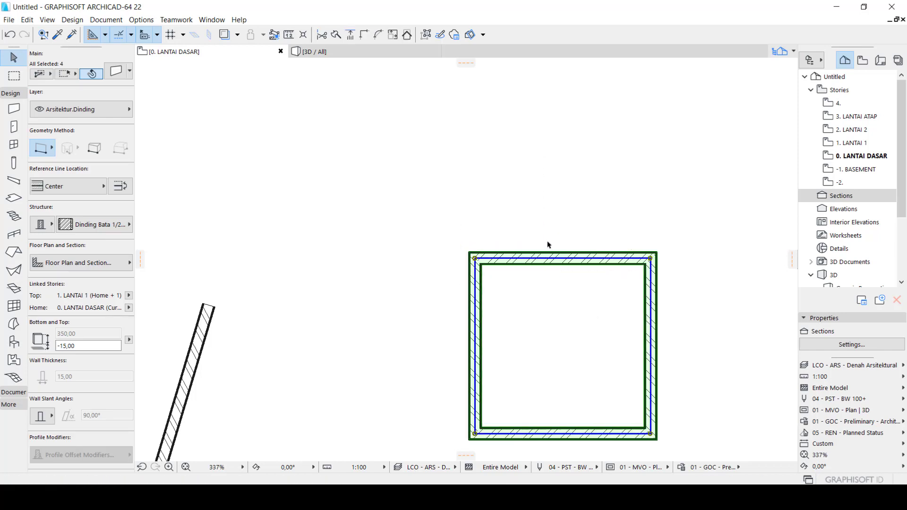
key("Escape")
left_click(562, 260)
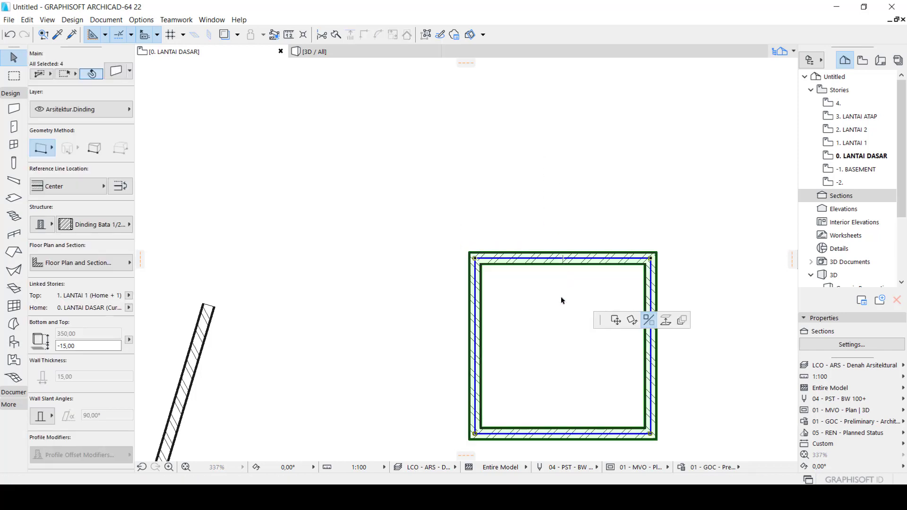
key("ctrl+m")
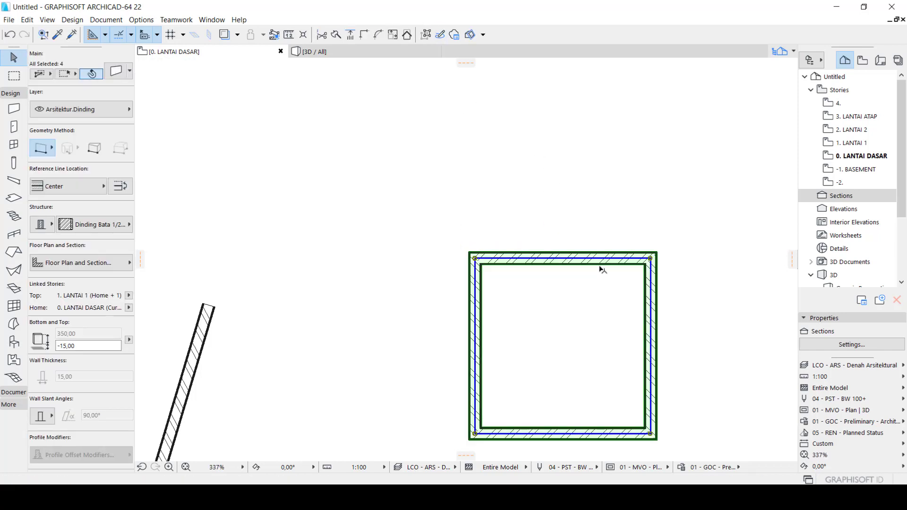
key("Escape")
Turn on Suspend Groups for the square and select its top, left and right walls individually
left_click(617, 259)
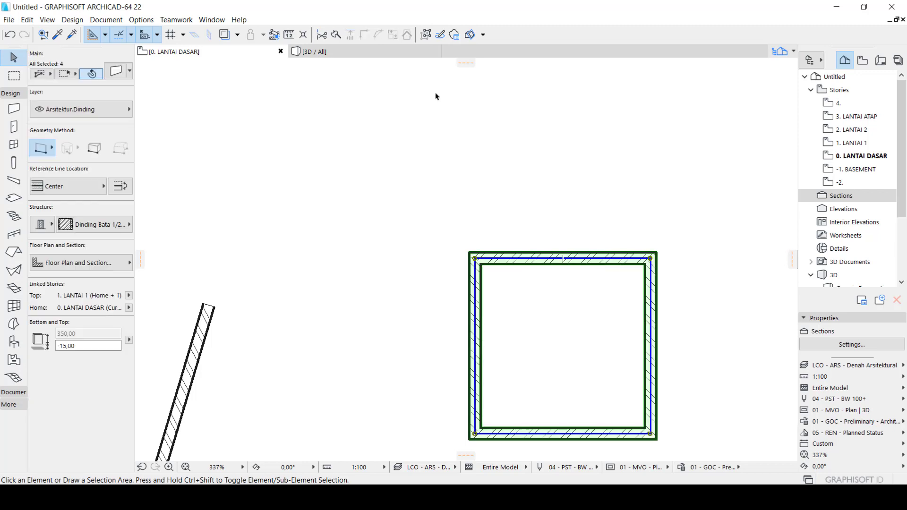
left_click(426, 35)
left_click(563, 301)
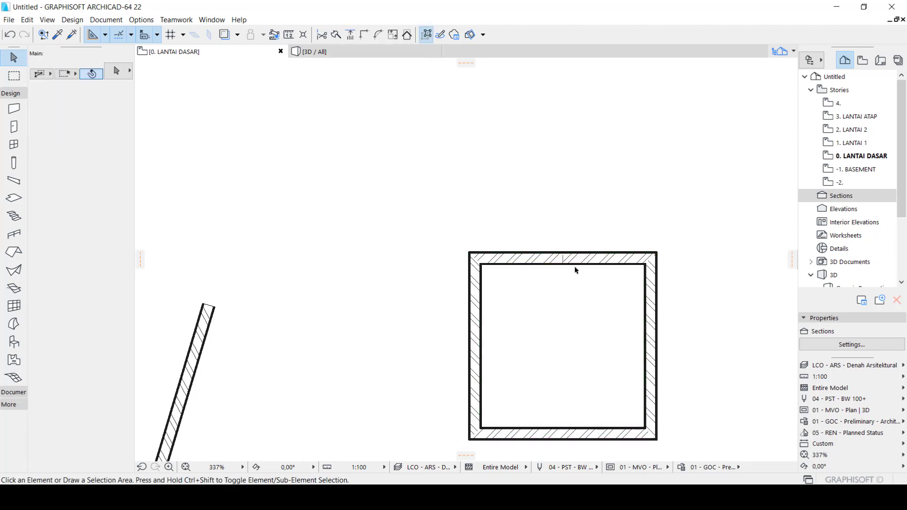
left_click(577, 260)
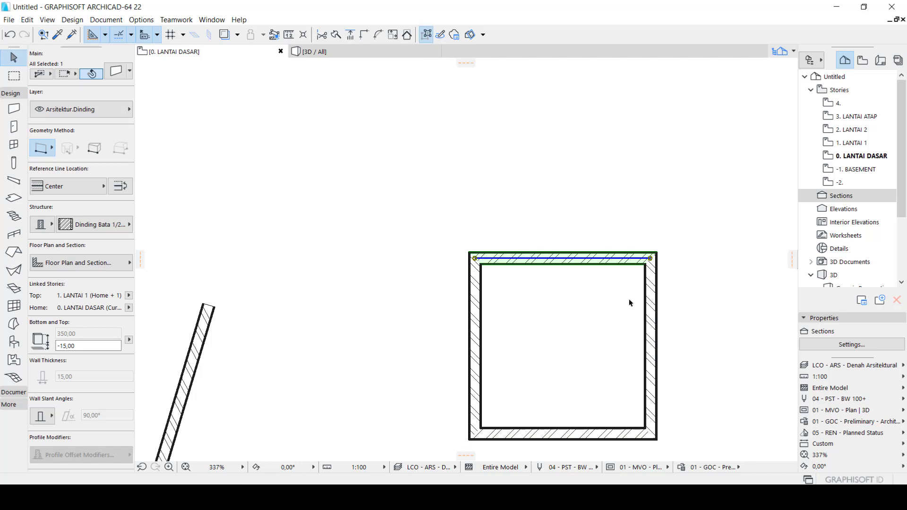
left_click(534, 218)
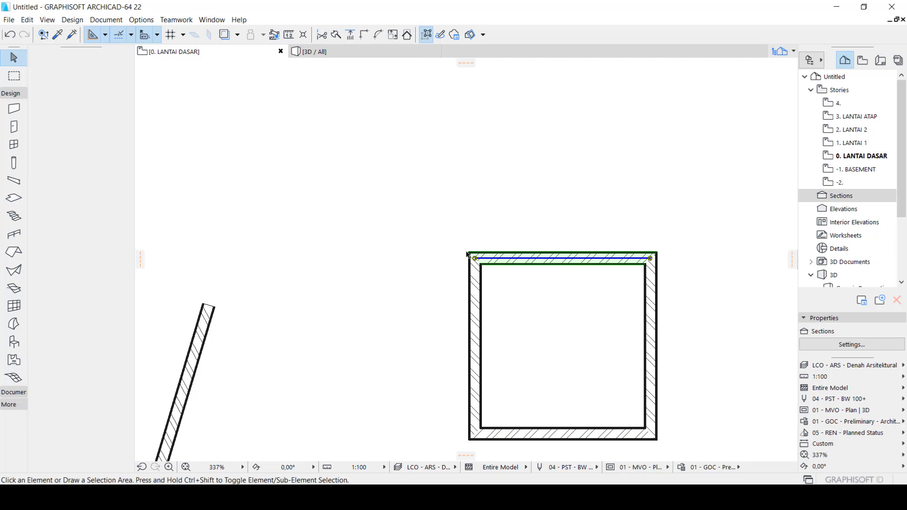
left_click(472, 286)
left_click(651, 329)
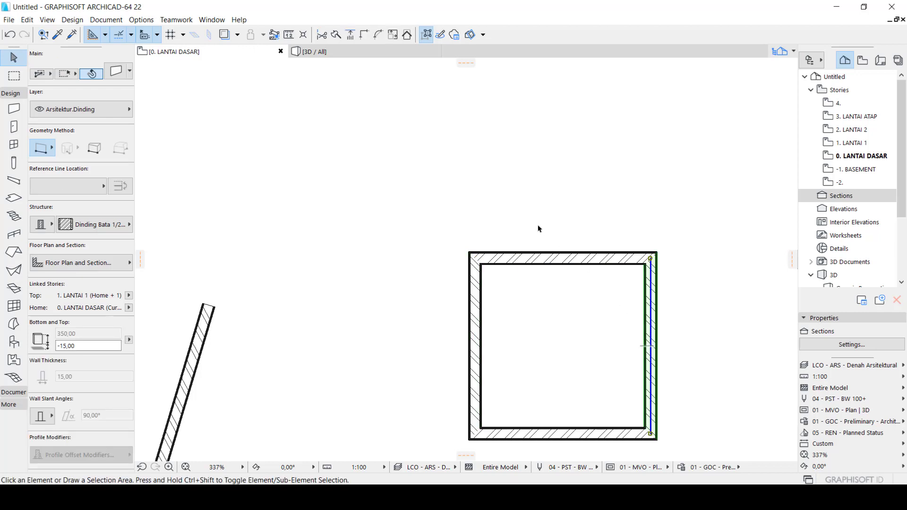
left_click_drag(454, 217, 678, 455)
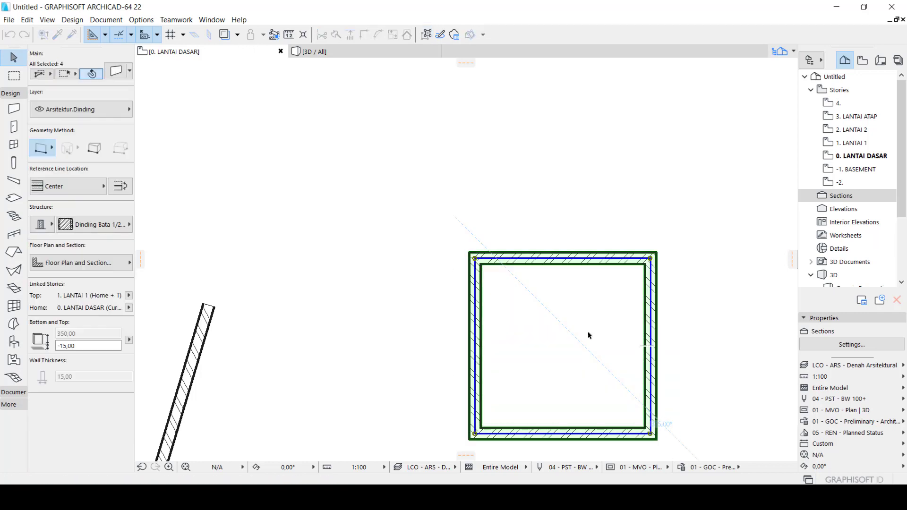
left_click(561, 259)
key("ctrl+m")
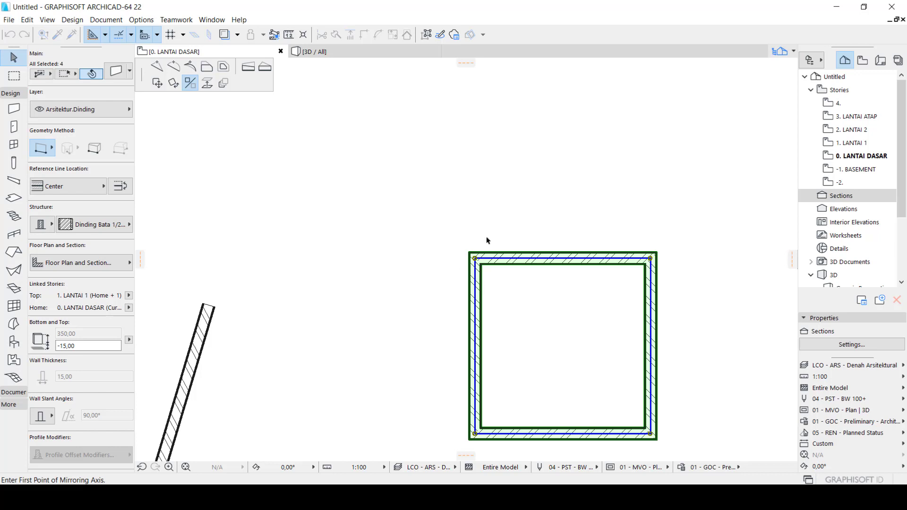
key("Escape")
Select all four walls of the square with a rectangle and start mirroring them
left_click(525, 259)
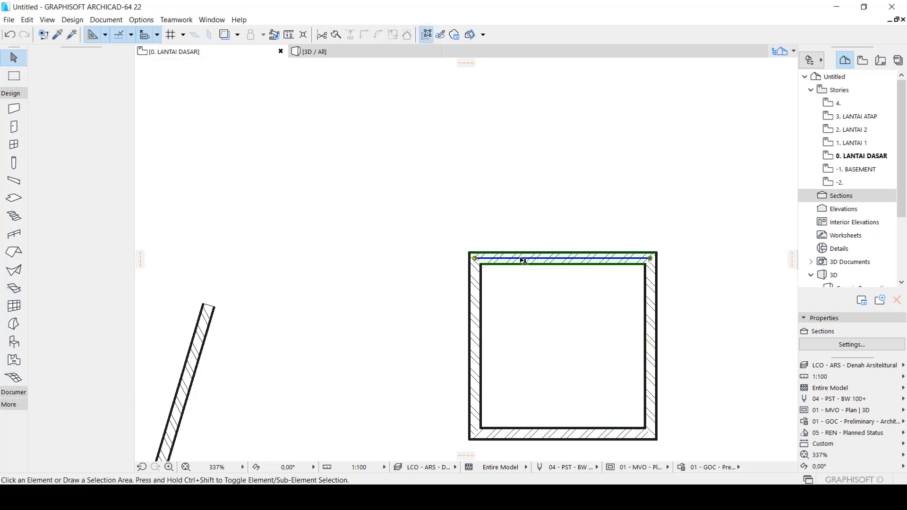
left_click_drag(432, 221, 696, 455)
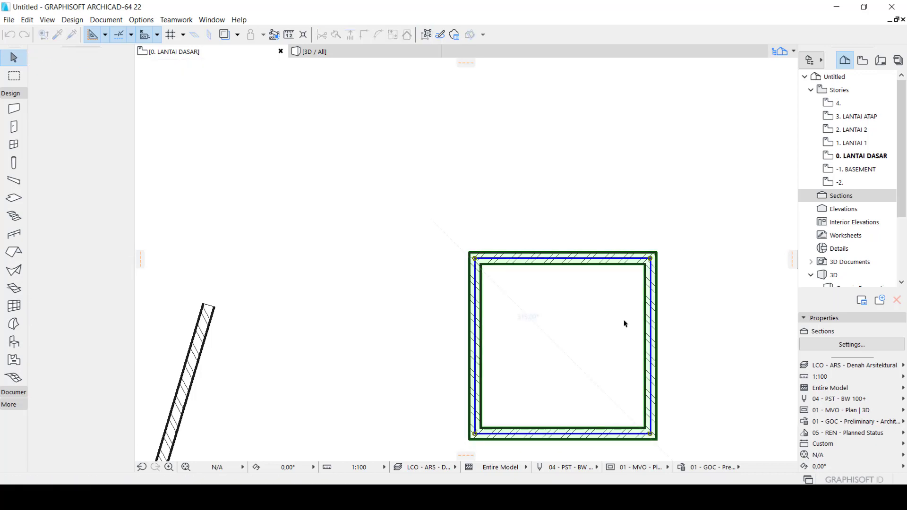
key("ctrl+m")
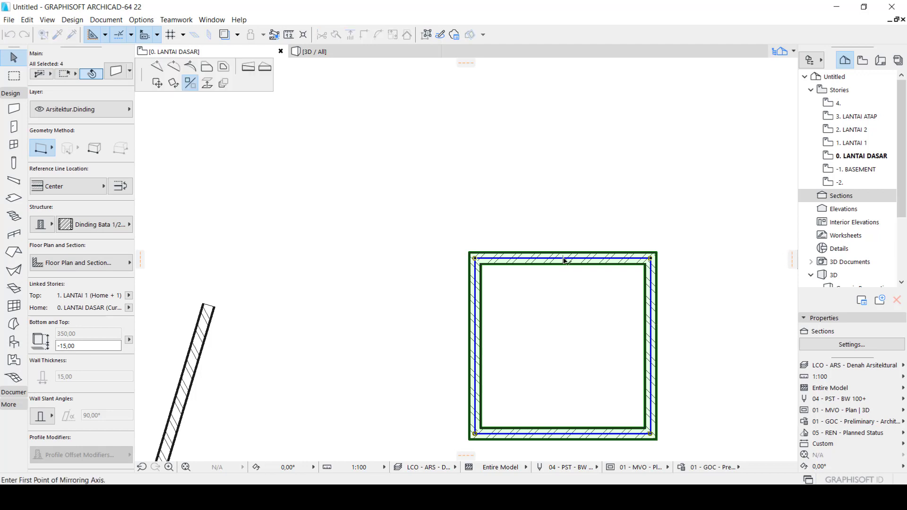
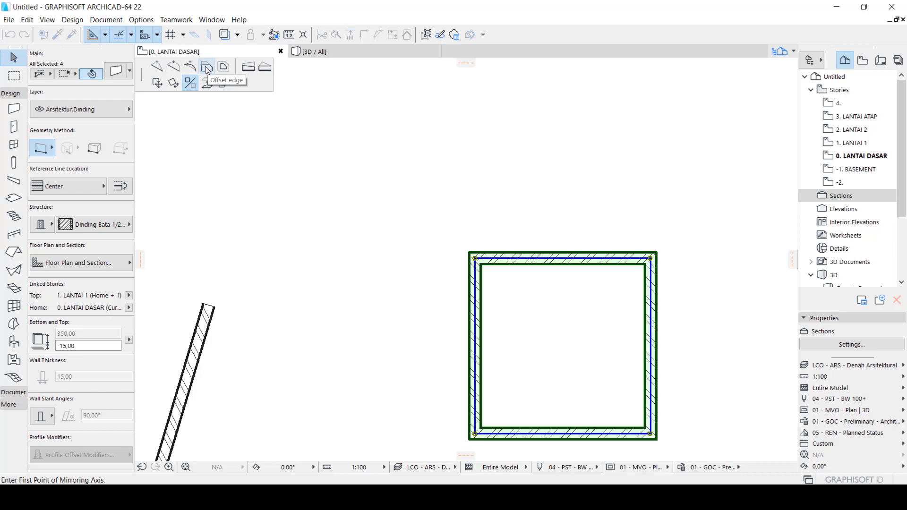
Offset the square's top edge outward by about 98 with the four walls selected, then clear the selection
left_click(206, 68)
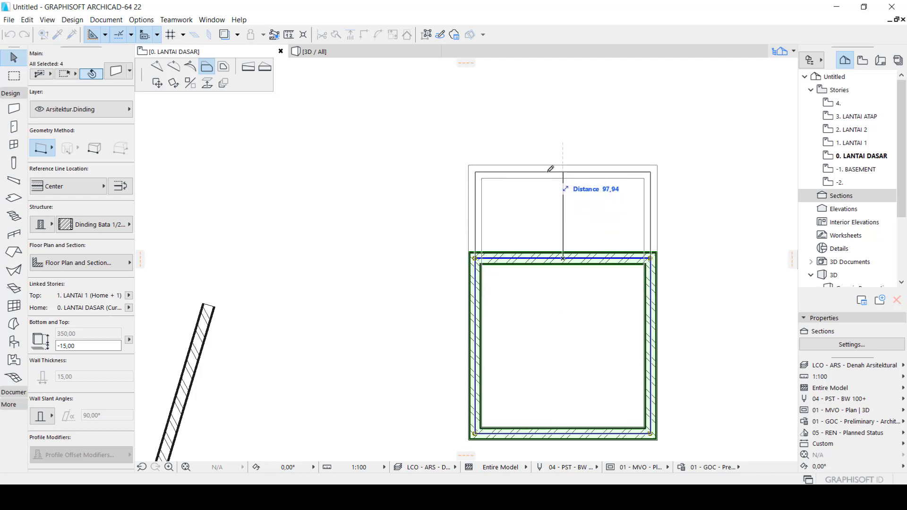
left_click(550, 170)
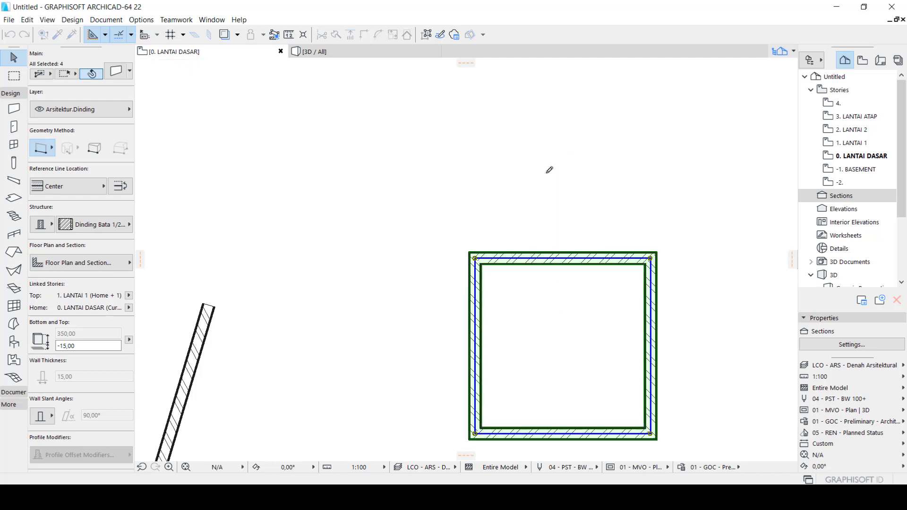
key("Escape")
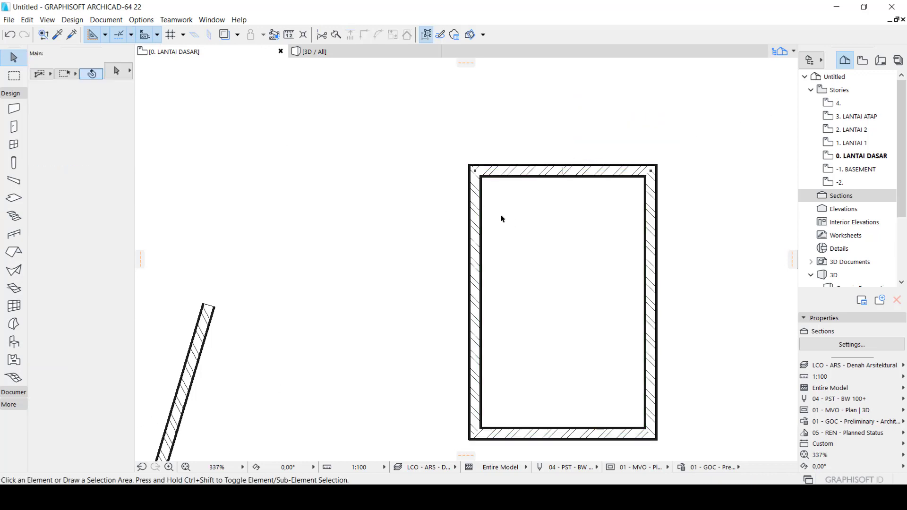
Try inserting a new node at the middle of the top wall to form a peak, and undo it
left_click(558, 177)
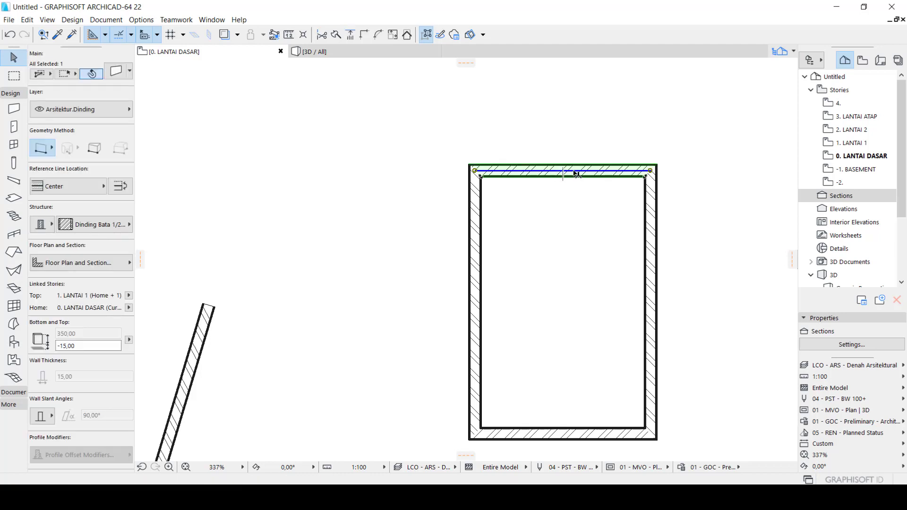
left_click(575, 172)
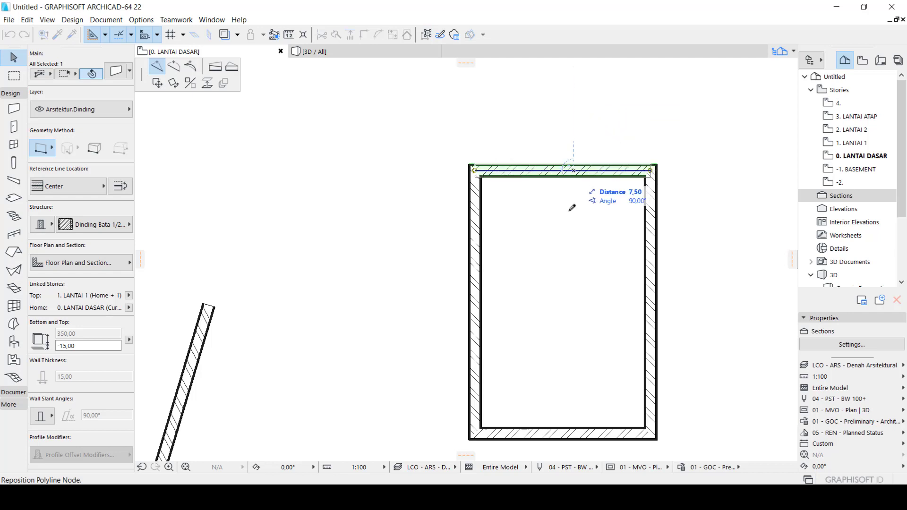
left_click(565, 125)
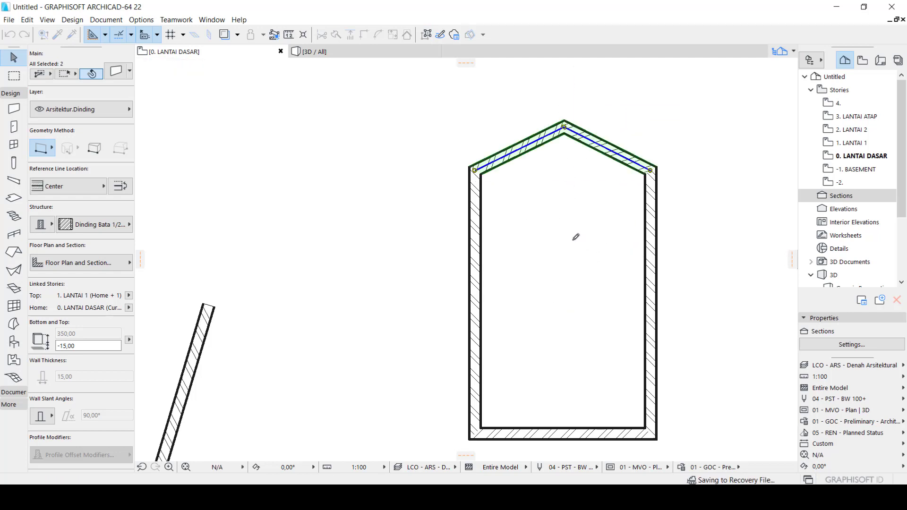
key("ctrl+z")
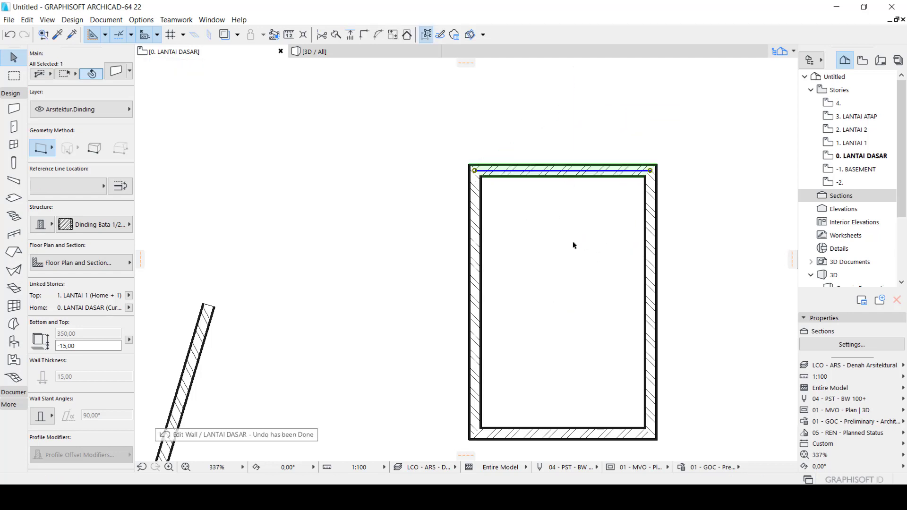
left_click(473, 146)
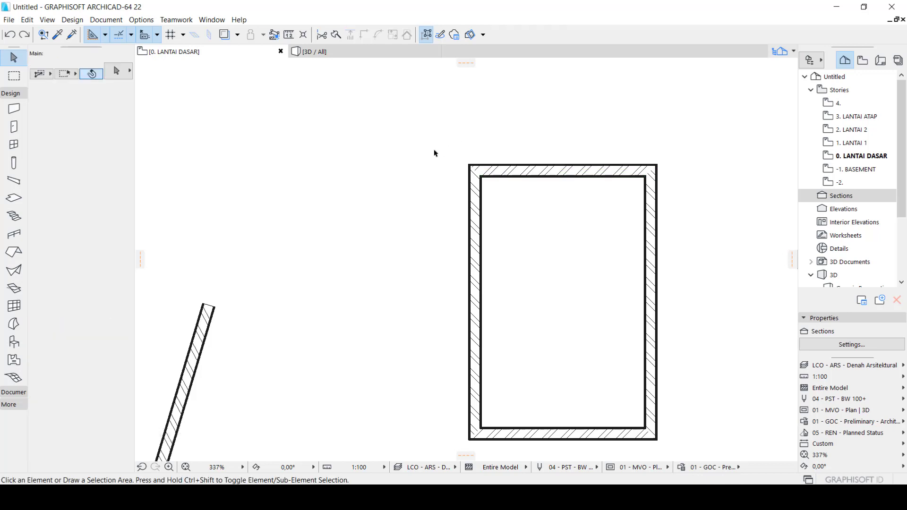
left_click(473, 265)
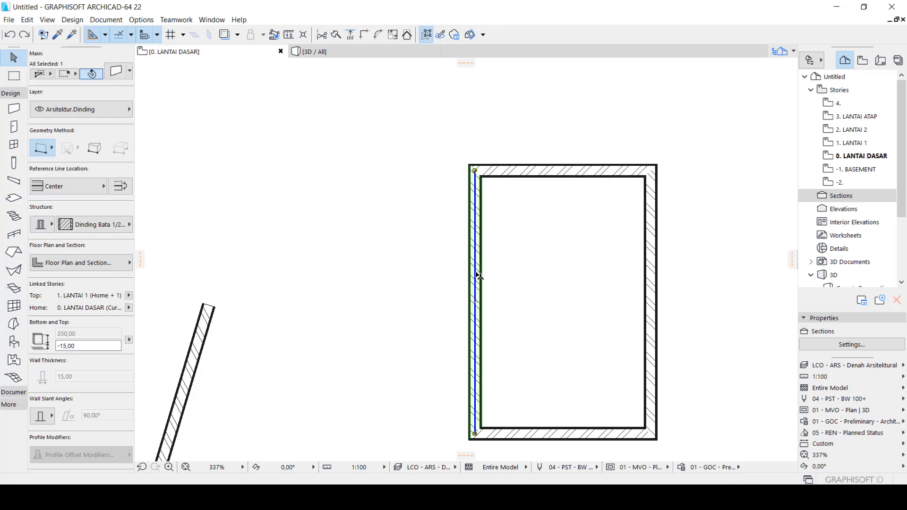
left_click(476, 273)
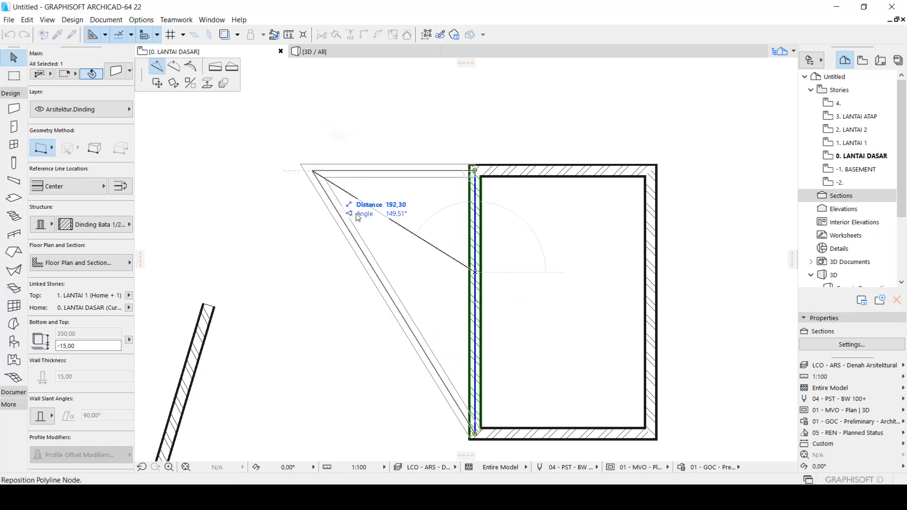
key("Escape")
Select all four walls of the rectangle and offset its left edge outward by about 71
left_click(447, 137)
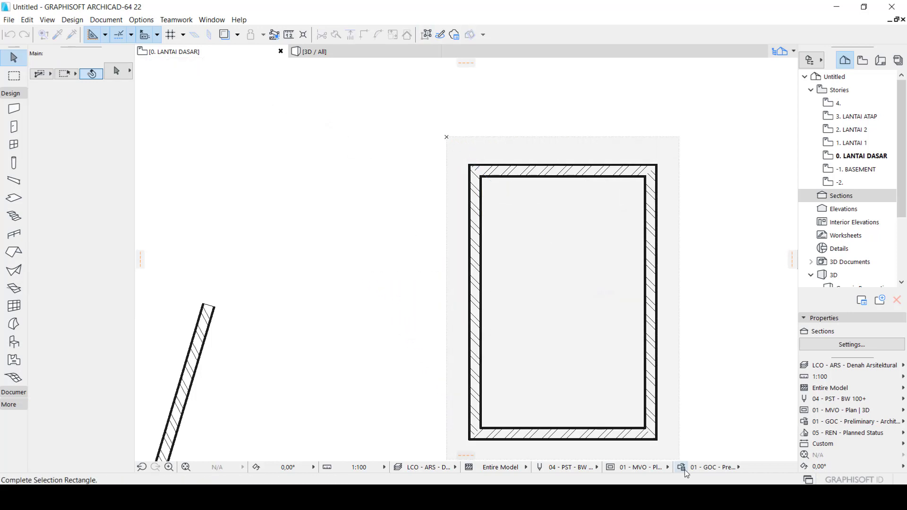
left_click(683, 441)
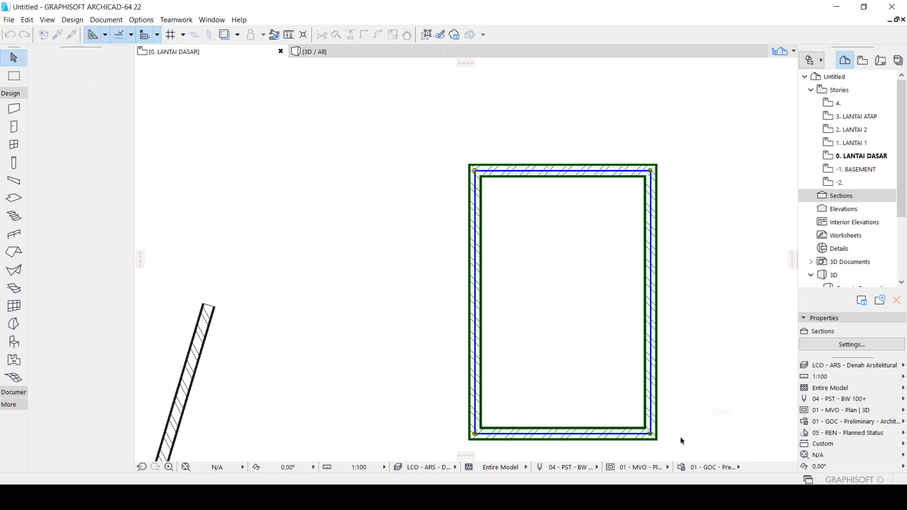
left_click(477, 271)
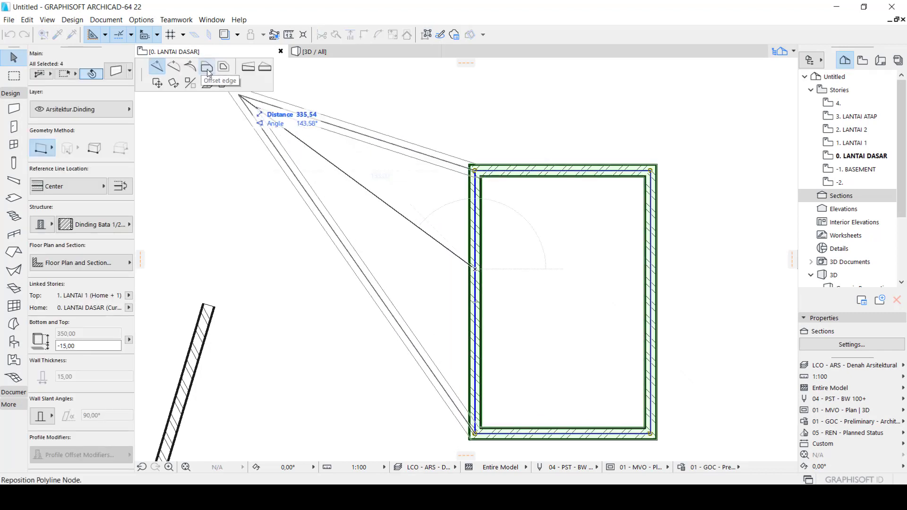
left_click(207, 67)
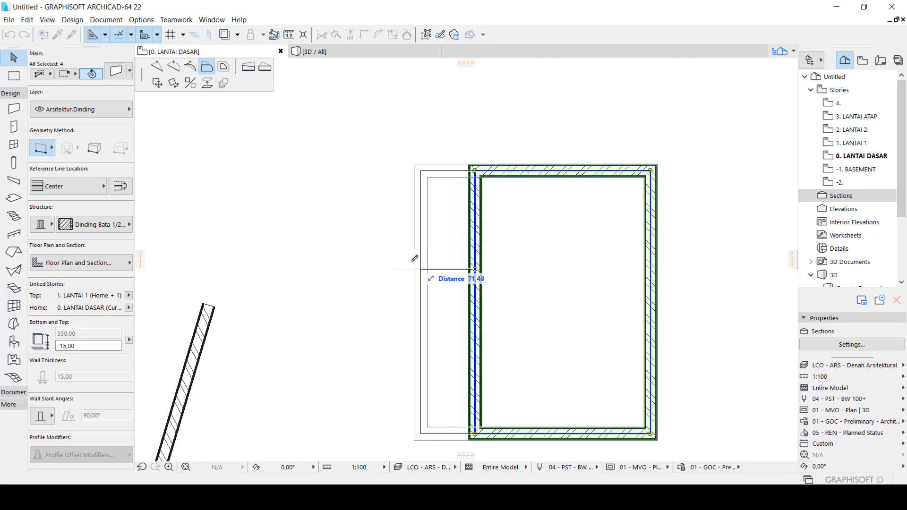
left_click(414, 258)
left_click(480, 235)
scroll(480, 235, "down", 2)
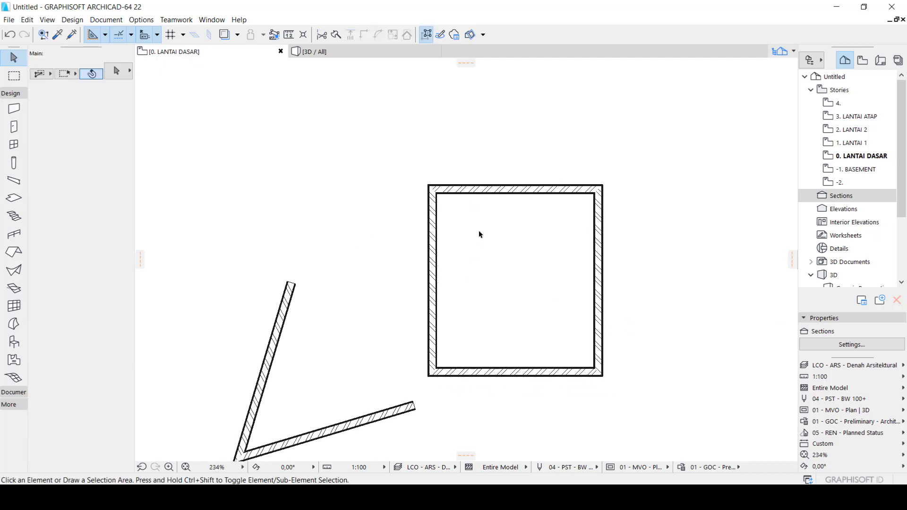
scroll(479, 235, "up", 1)
Select all four walls of the rectangle and offset all edges inward by 100
left_click(391, 158)
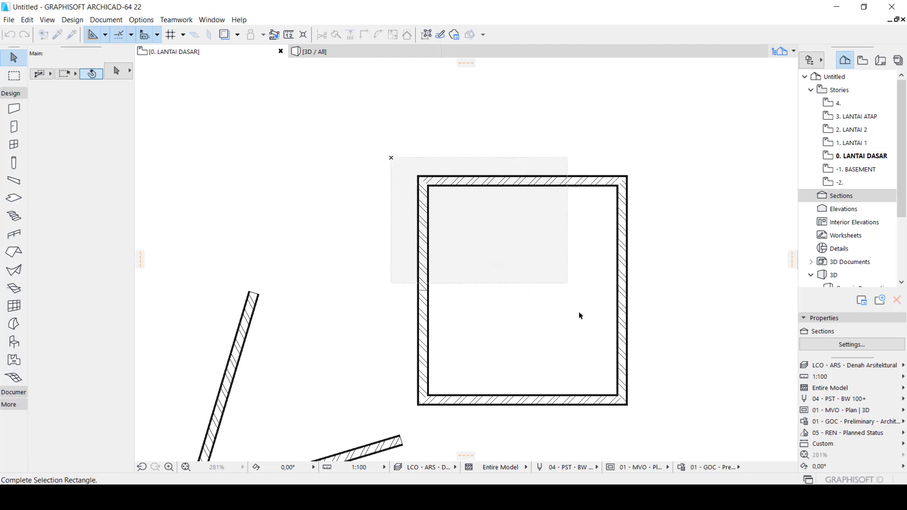
left_click(657, 421)
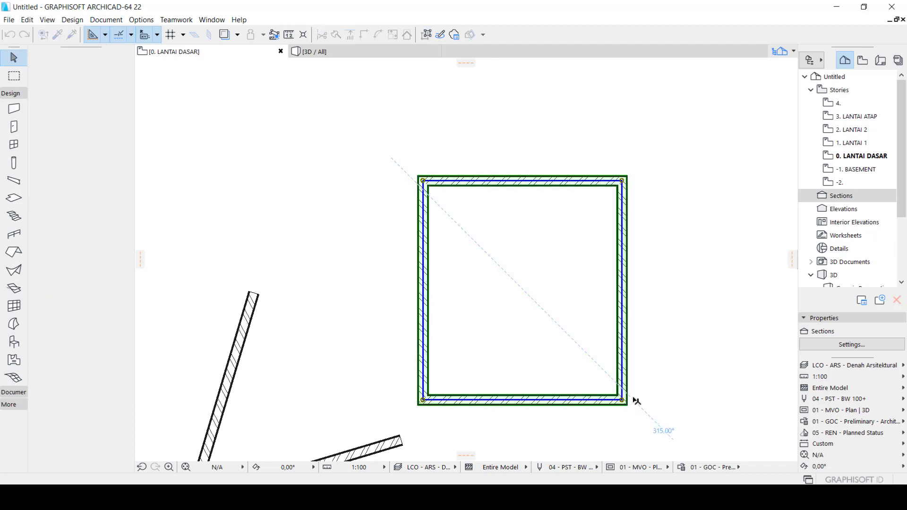
left_click(510, 184)
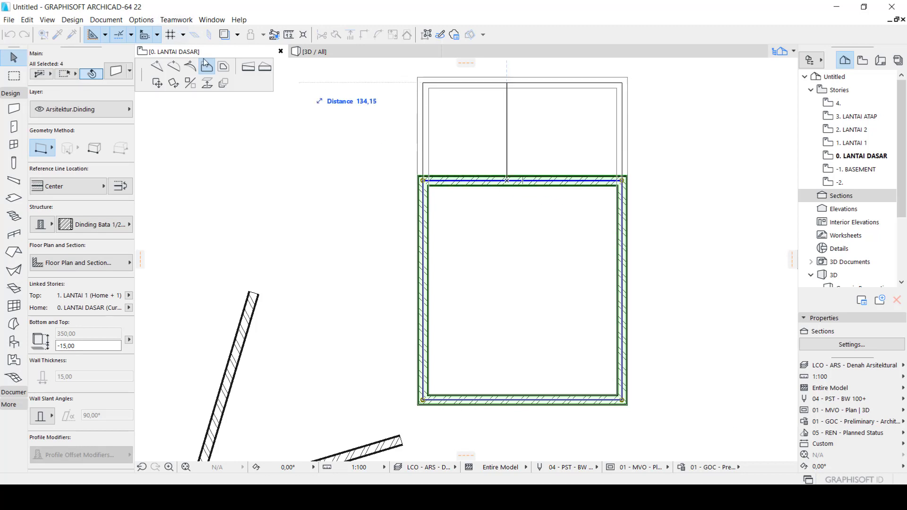
left_click(224, 67)
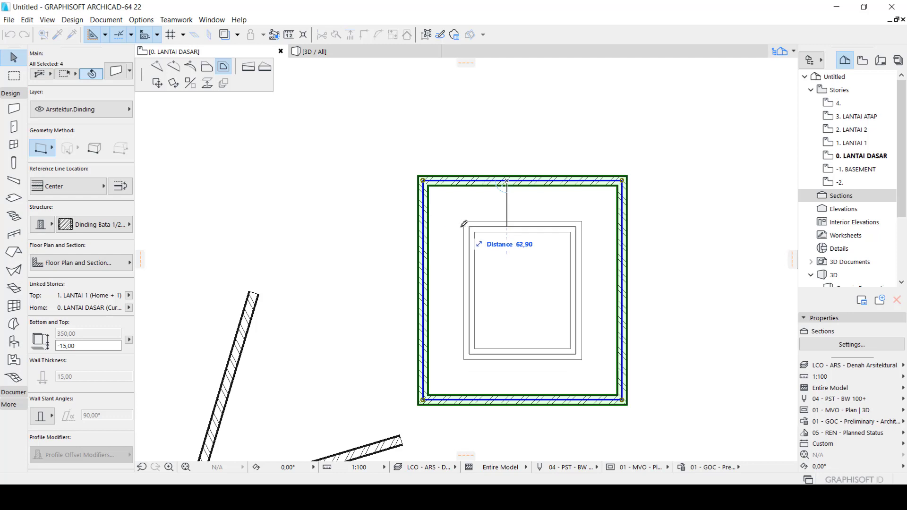
type("100")
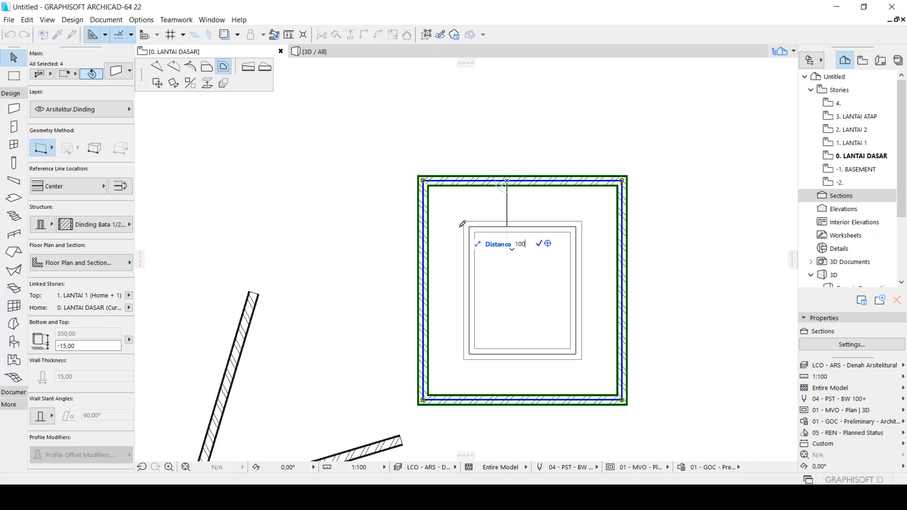
key("Return")
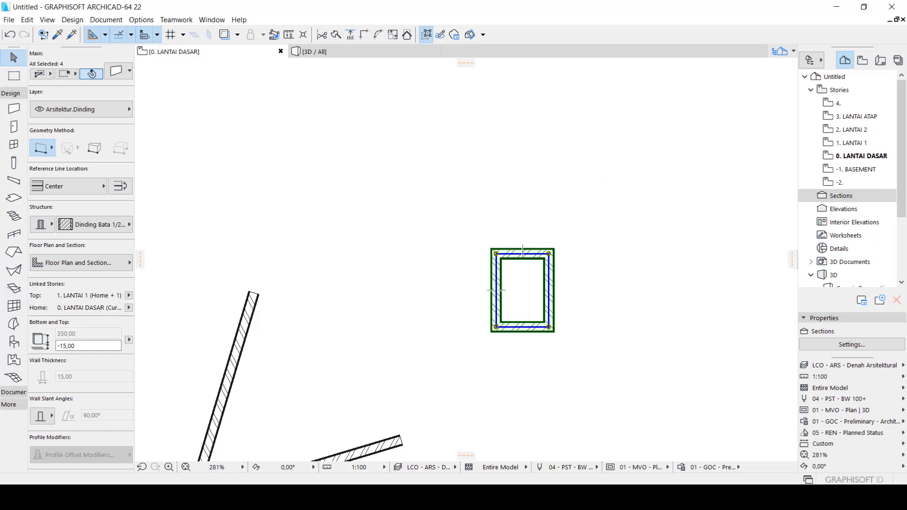
left_click(456, 408)
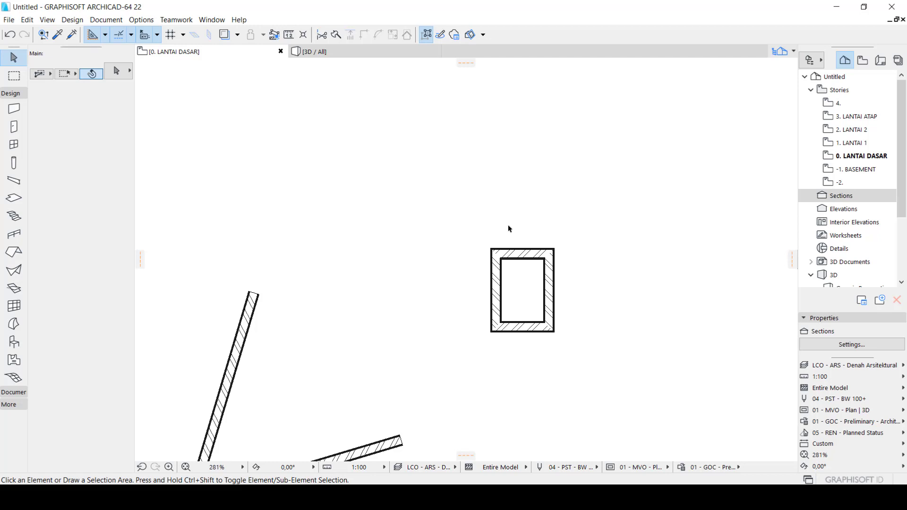
Try offsetting a copy of all edges of the small rectangle by 100 from its bottom wall, and undo it
left_click_drag(450, 235, 586, 374)
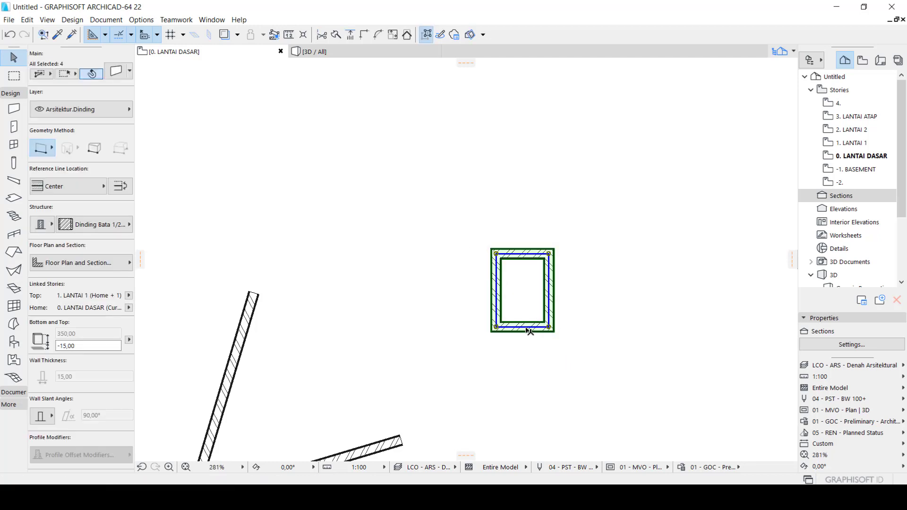
left_click(526, 327)
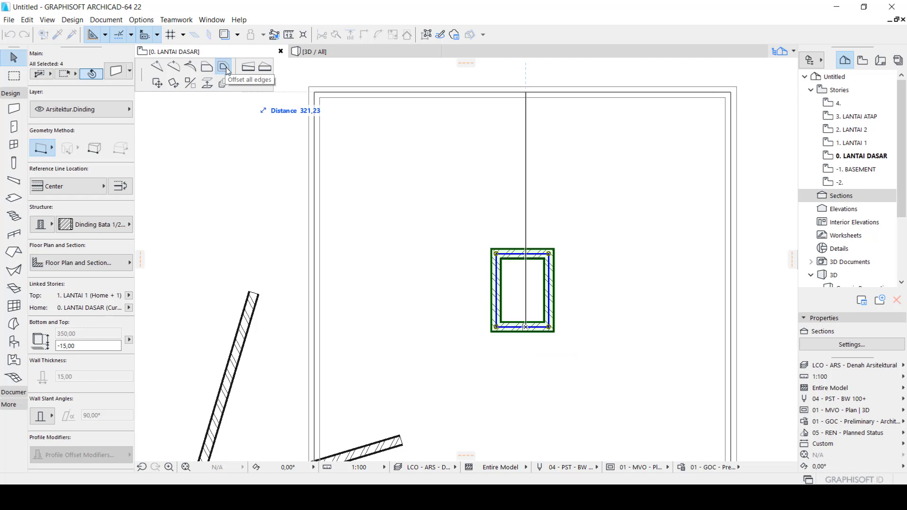
left_click(224, 65)
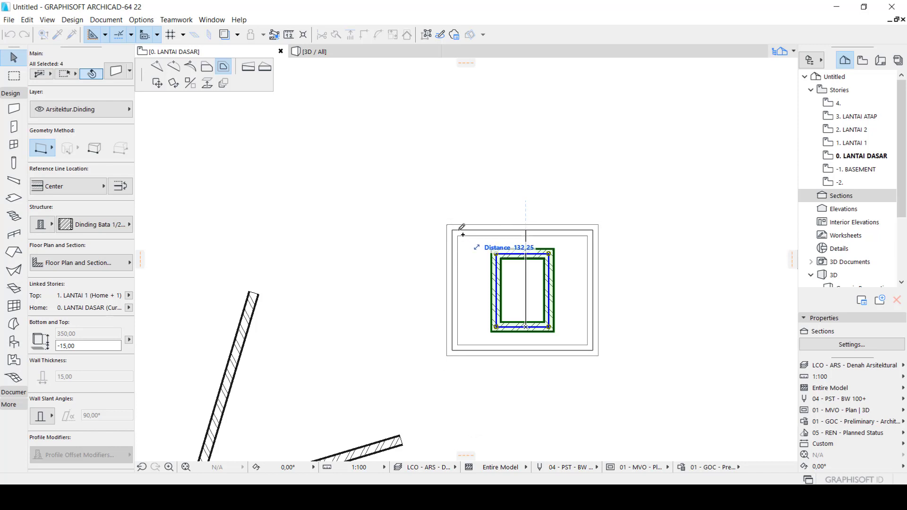
type("100")
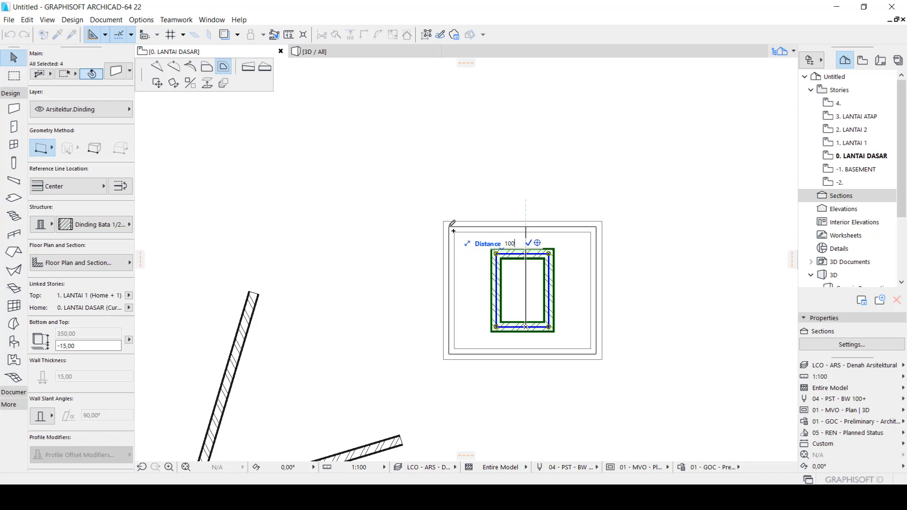
key("Return")
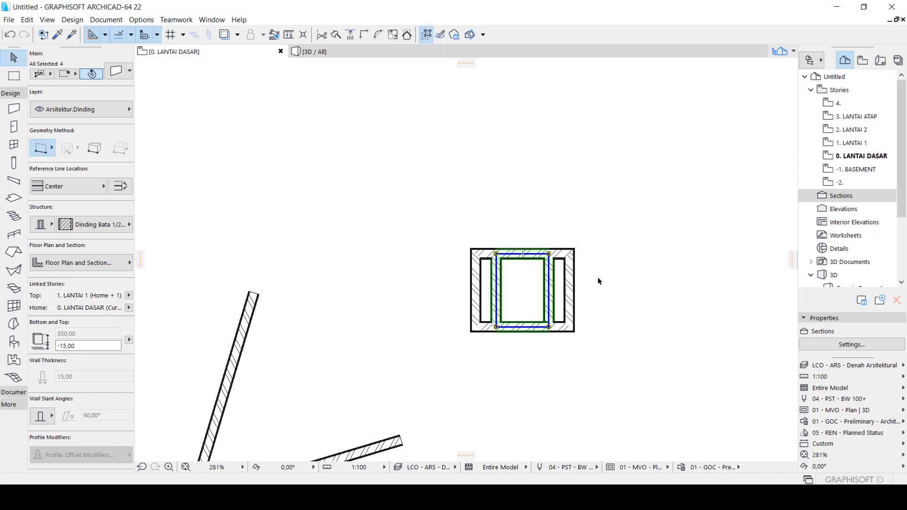
key("ctrl+z")
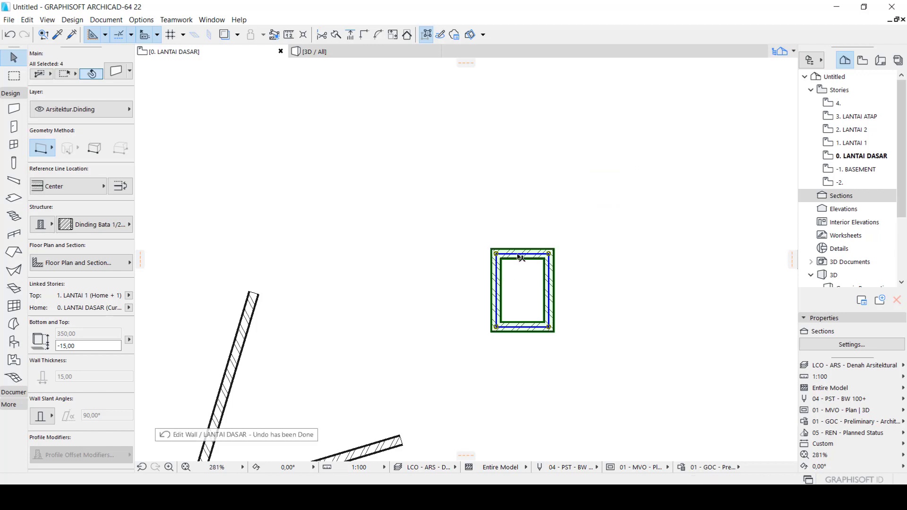
Offset a copy of all edges of the small rectangle outward by about 100 from its top wall
left_click(519, 254)
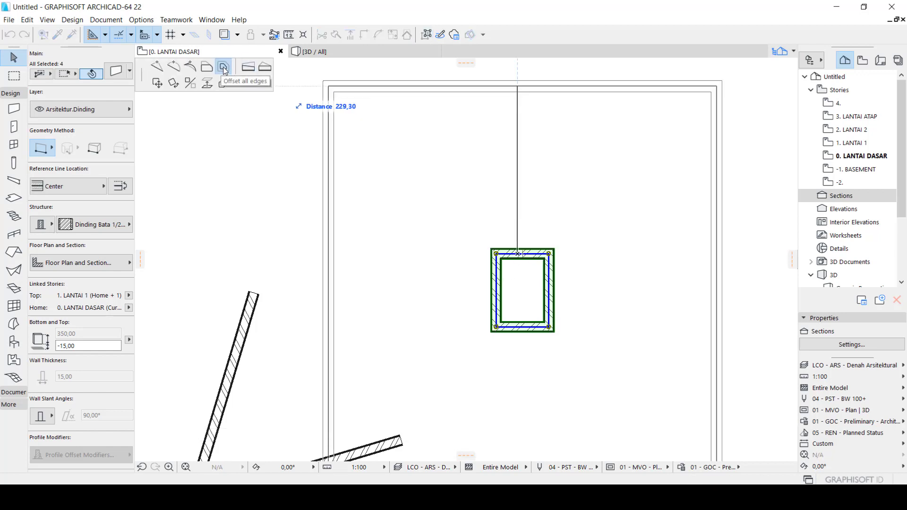
left_click(224, 69)
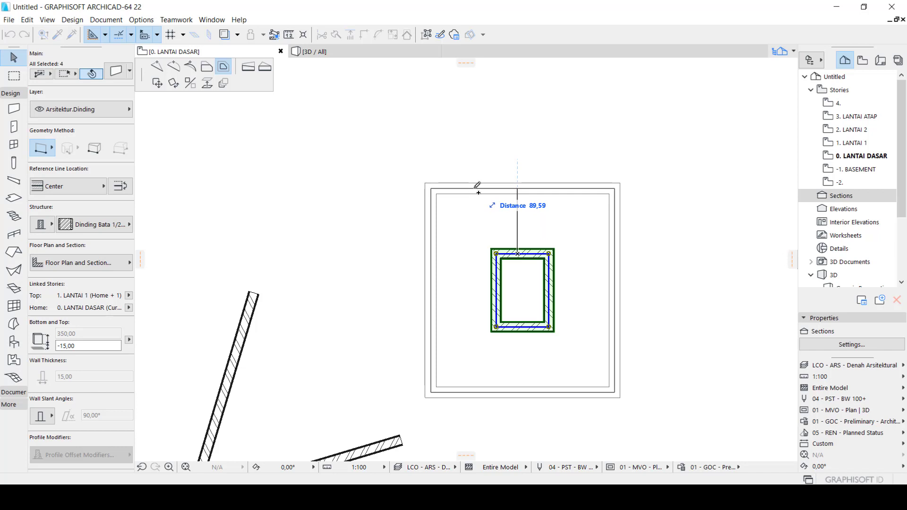
left_click(477, 186)
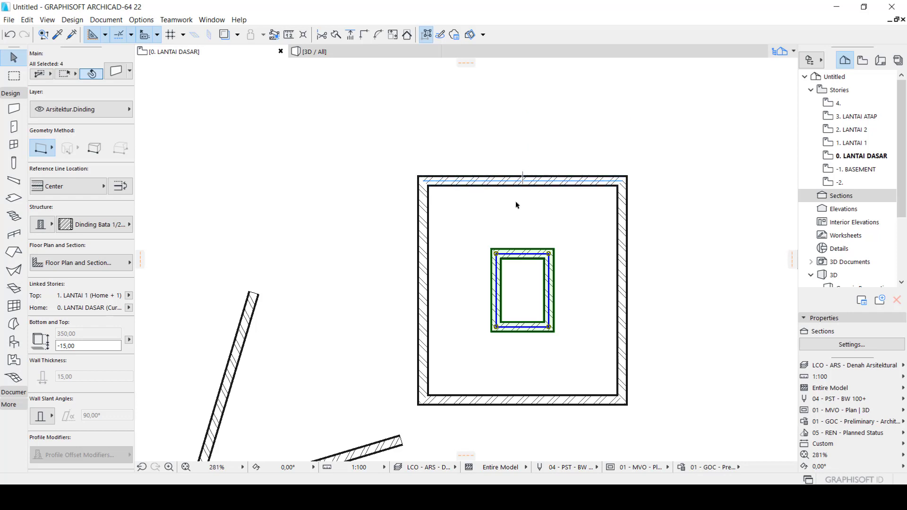
Reselect the four walls of the small inner rectangle and offset a copy of all edges outward by 50
left_click(483, 234)
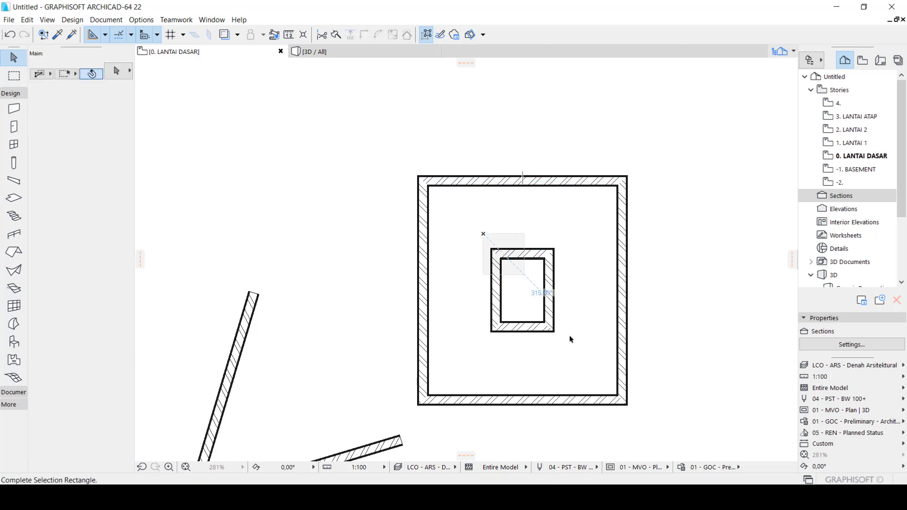
left_click(557, 329)
left_click(525, 254)
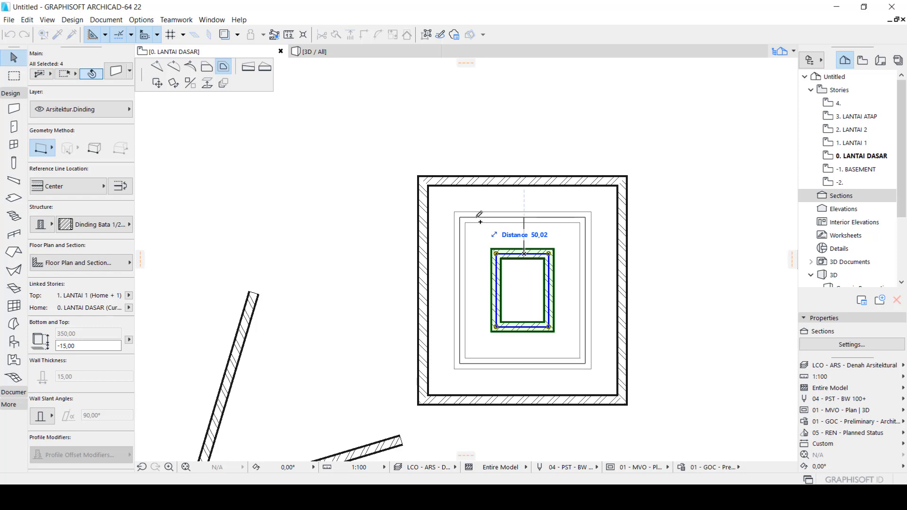
type("50")
key("Return")
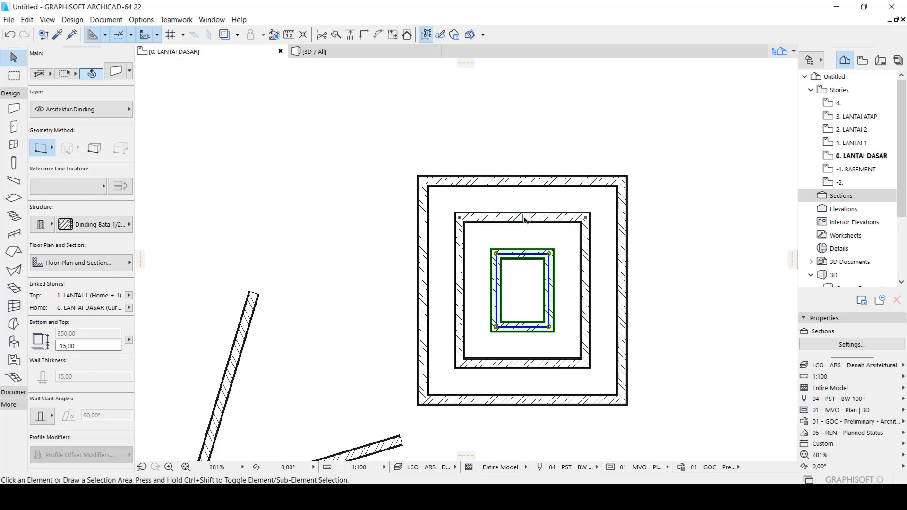
key("Escape")
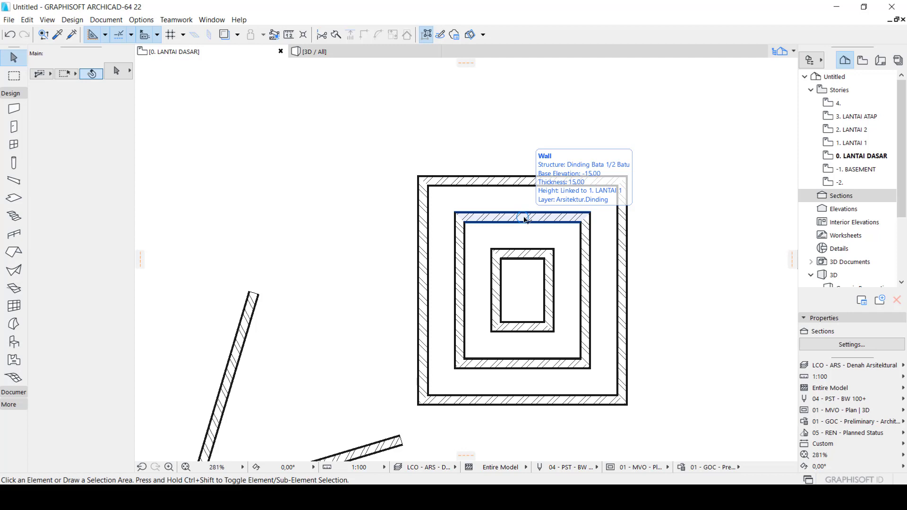
left_click(526, 220)
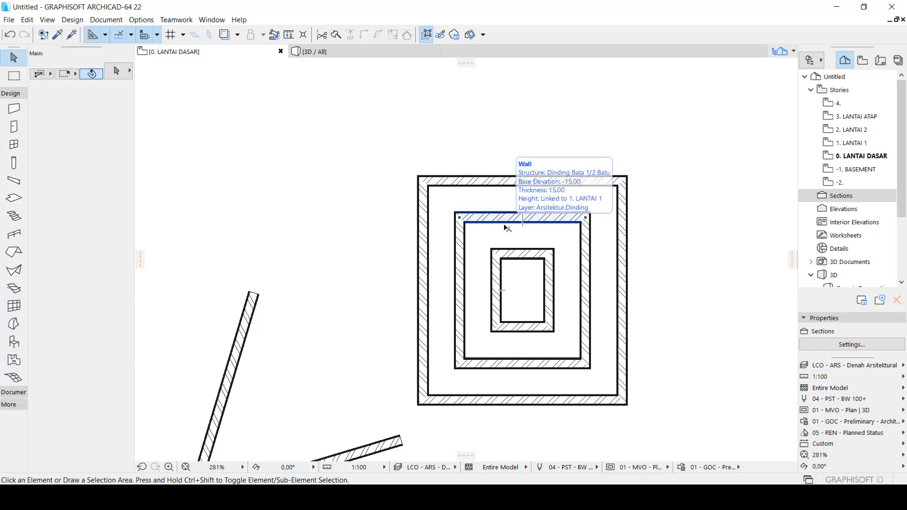
left_click(587, 200)
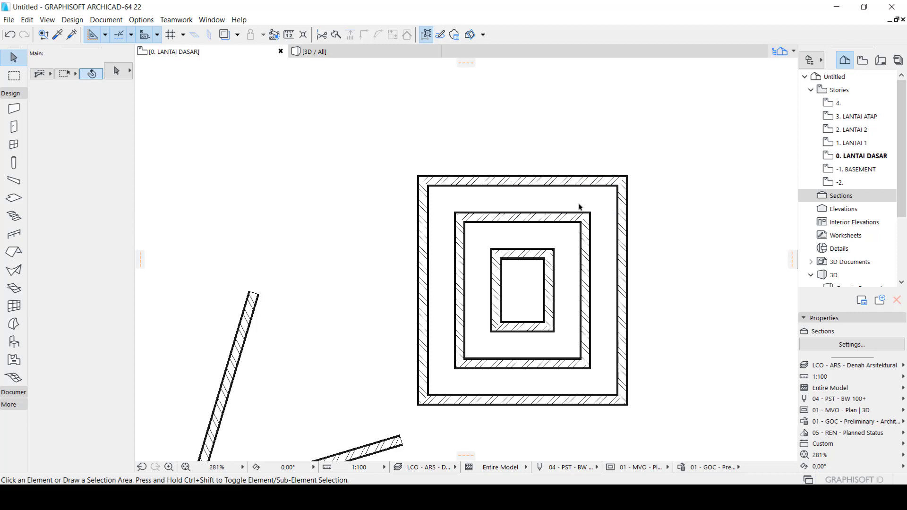
left_click_drag(665, 213, 598, 144)
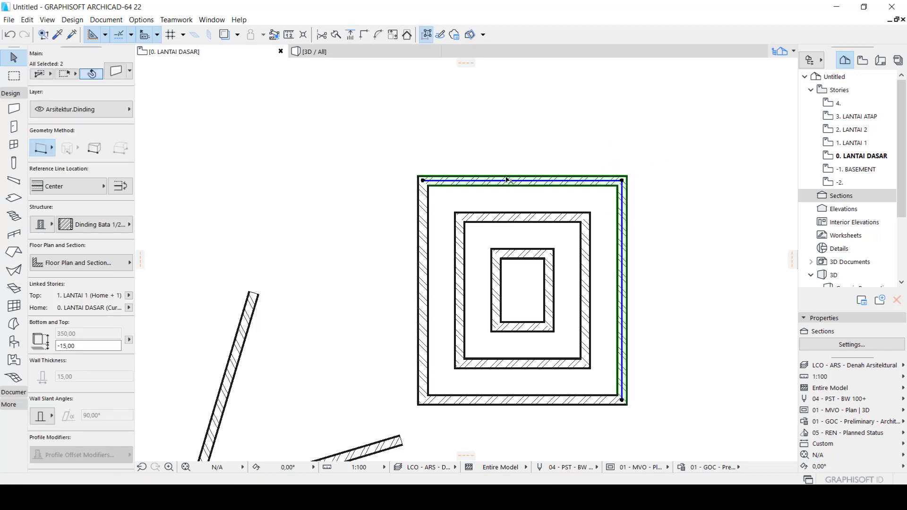
left_click(378, 35)
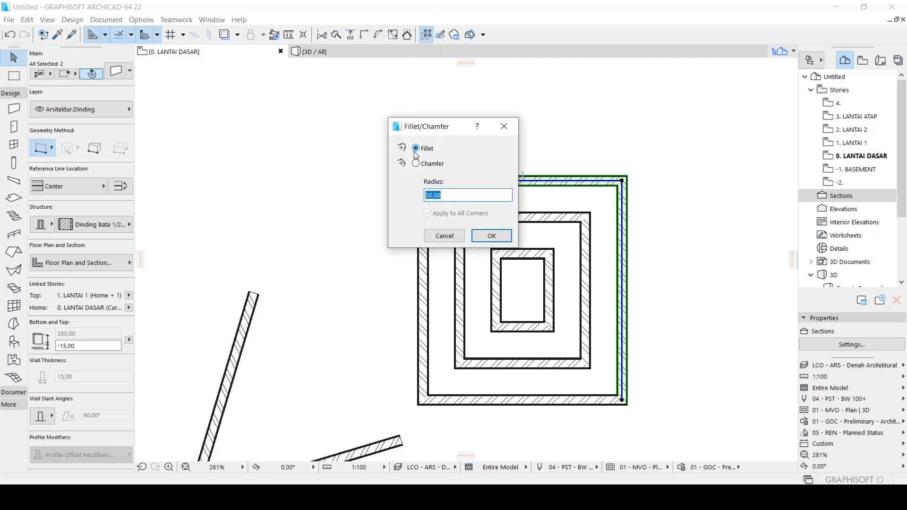
key("F1")
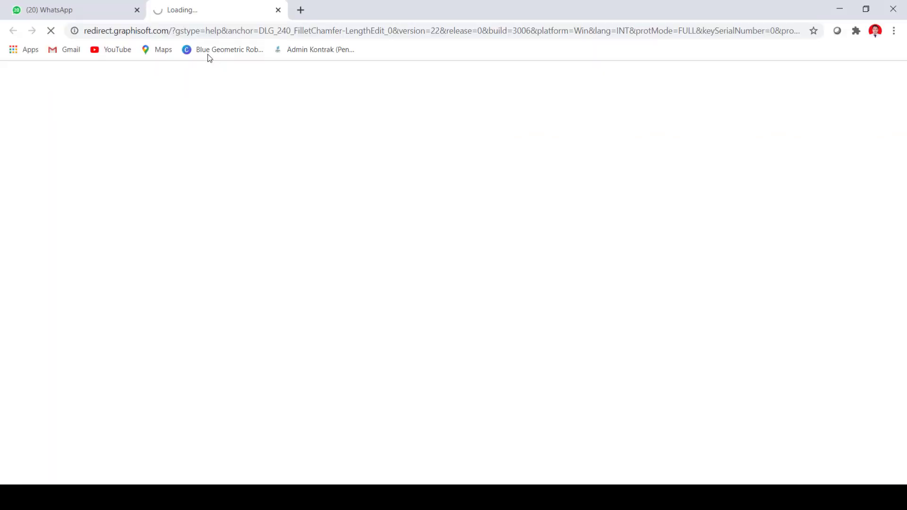
left_click(840, 9)
left_click(505, 128)
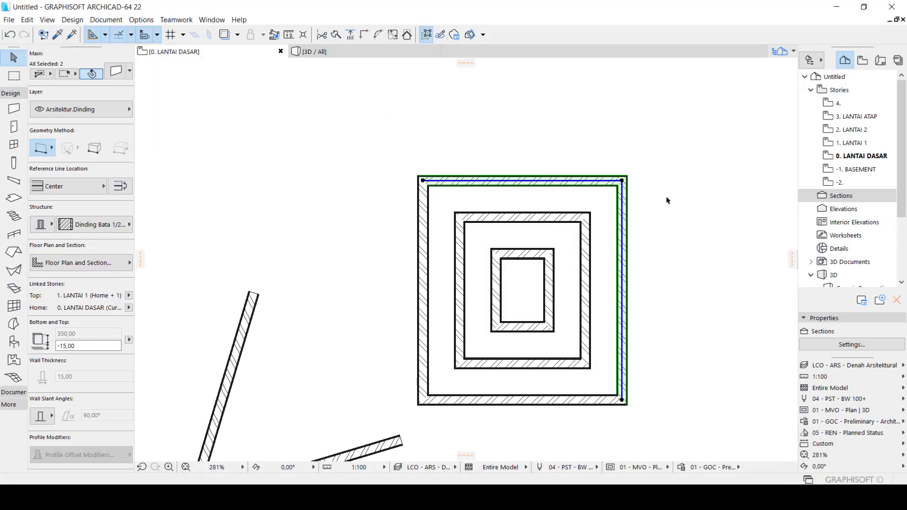
Fillet the upper-right corner between the top and right walls of the outer rectangle with a radius of 50
left_click(659, 207)
left_click_drag(659, 207, 605, 173)
left_click(594, 160)
left_click(379, 36)
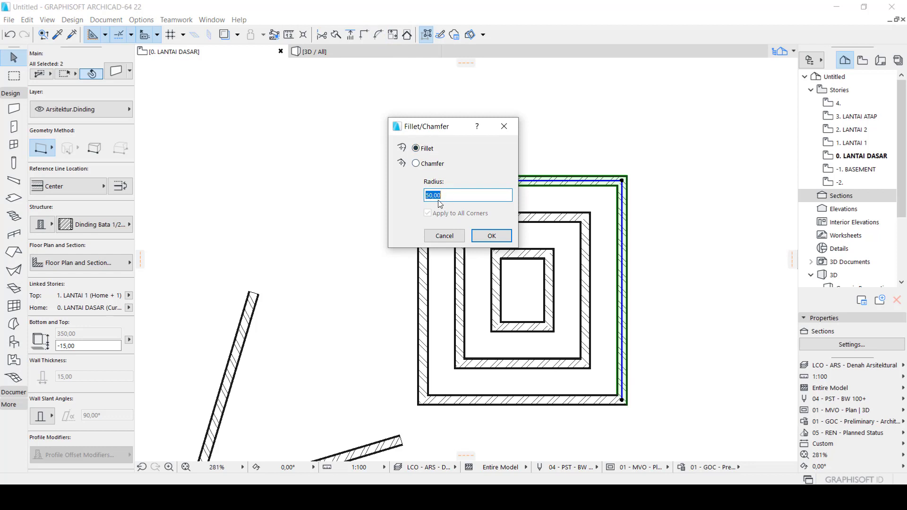
left_click(491, 235)
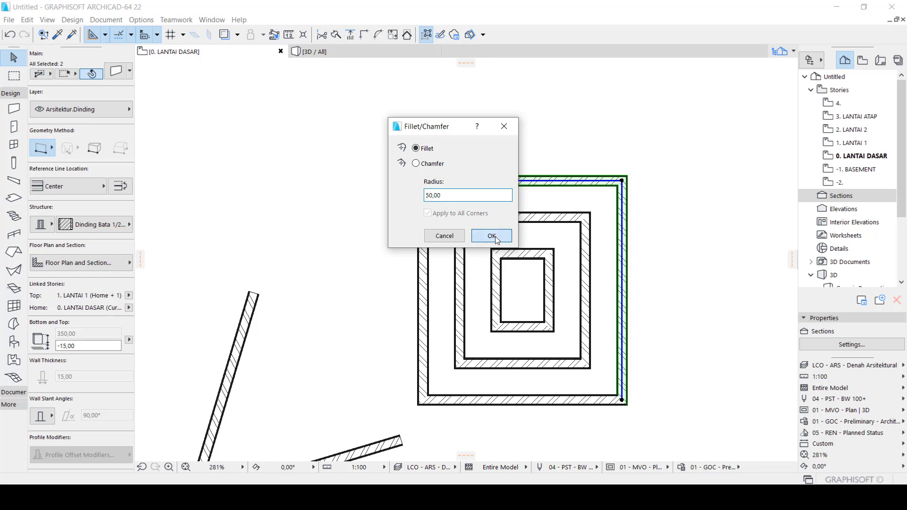
key("Escape")
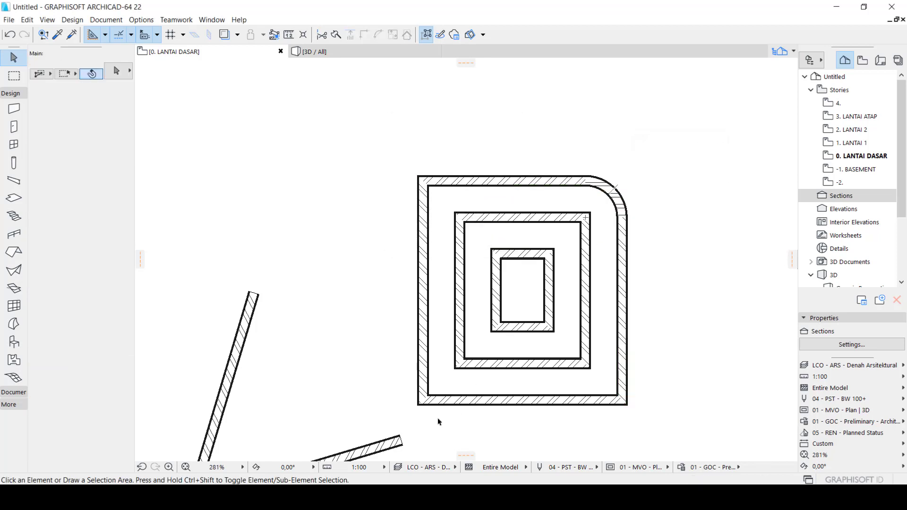
Select the four straight walls of the outer rectangle and fillet its remaining three corners with a radius of 50
left_click(449, 424)
left_click(405, 371)
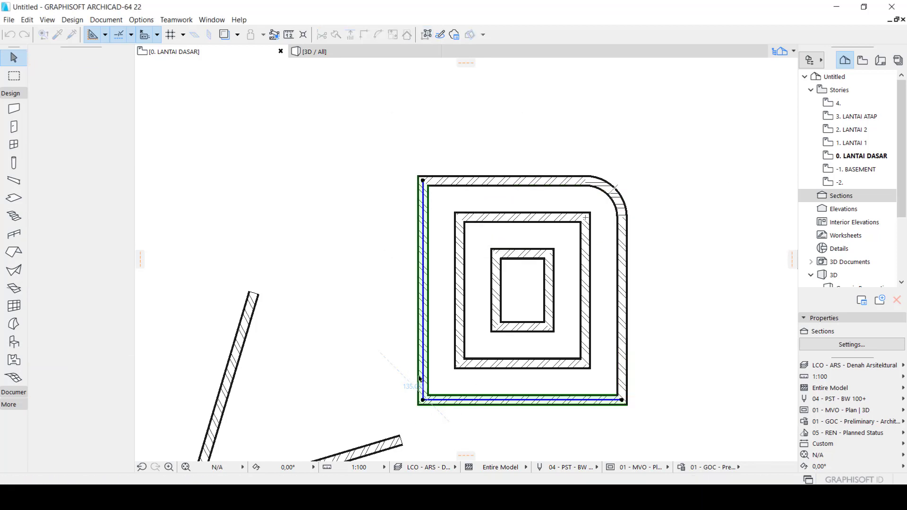
left_click(657, 420, "shift")
left_click(611, 379, "shift")
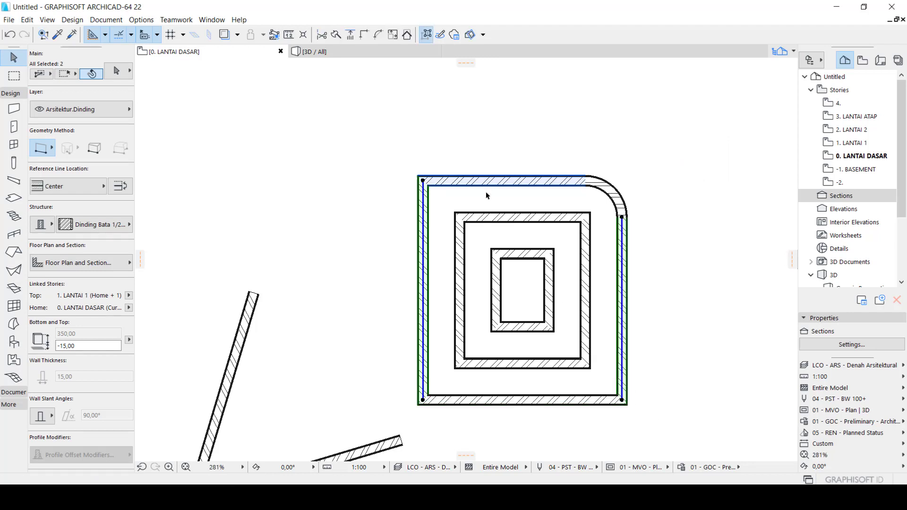
left_click(389, 157, "shift")
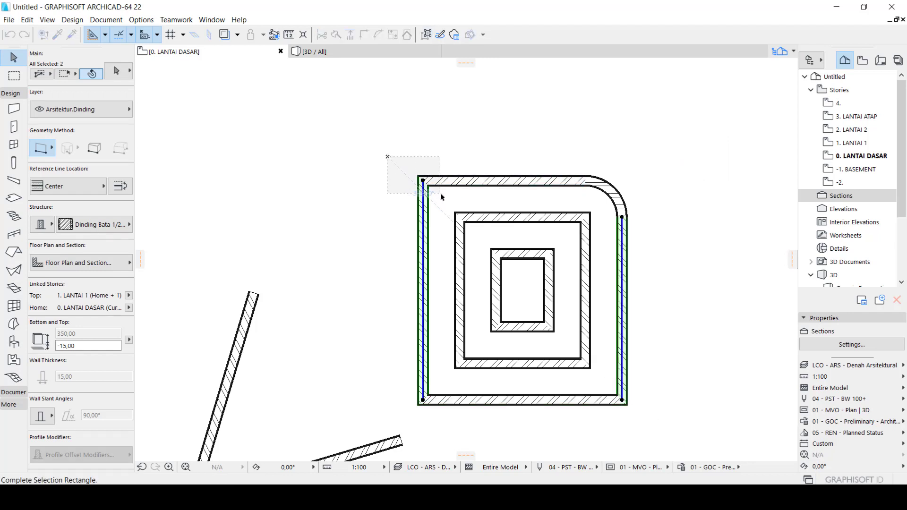
left_click(438, 190, "shift")
left_click(424, 203, "shift")
left_click(513, 401, "shift")
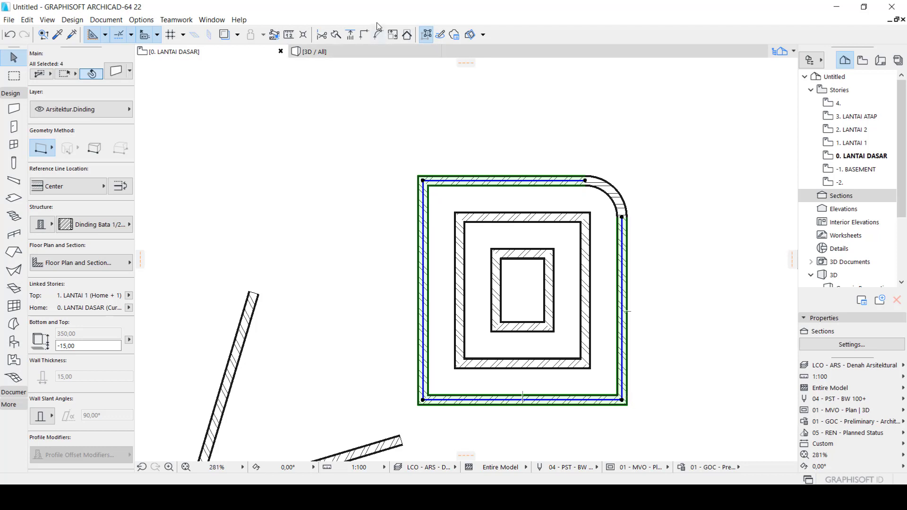
left_click(378, 34)
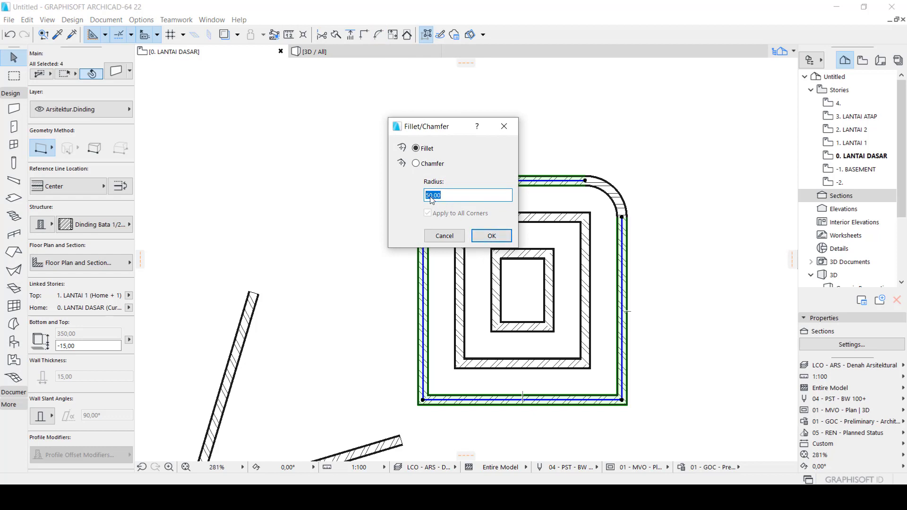
left_click(479, 235)
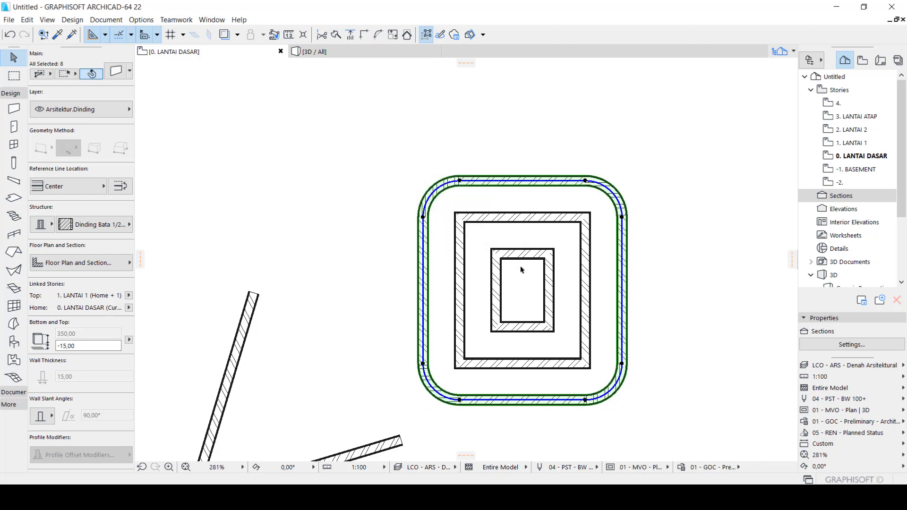
left_click(564, 329)
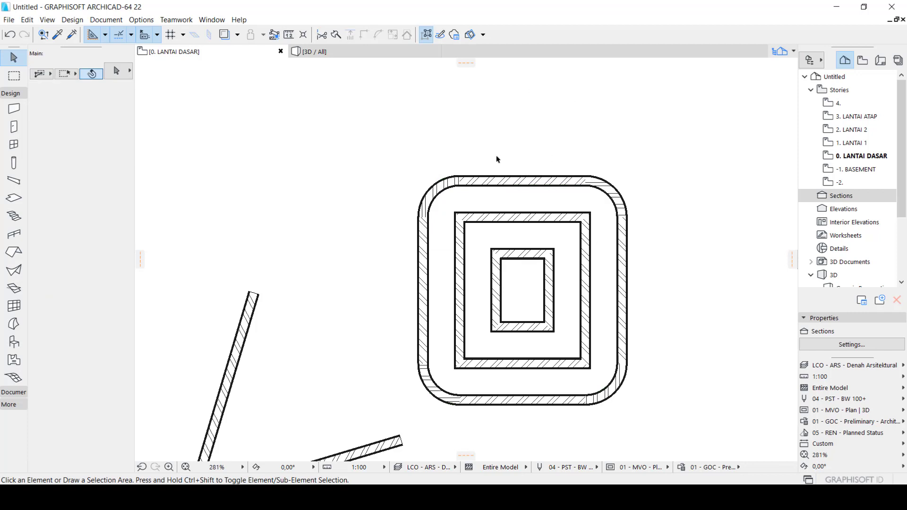
Undo the outer rectangle's corner fillets and the offset copy that made the middle rectangle, and clear the selection
key("ctrl+z")
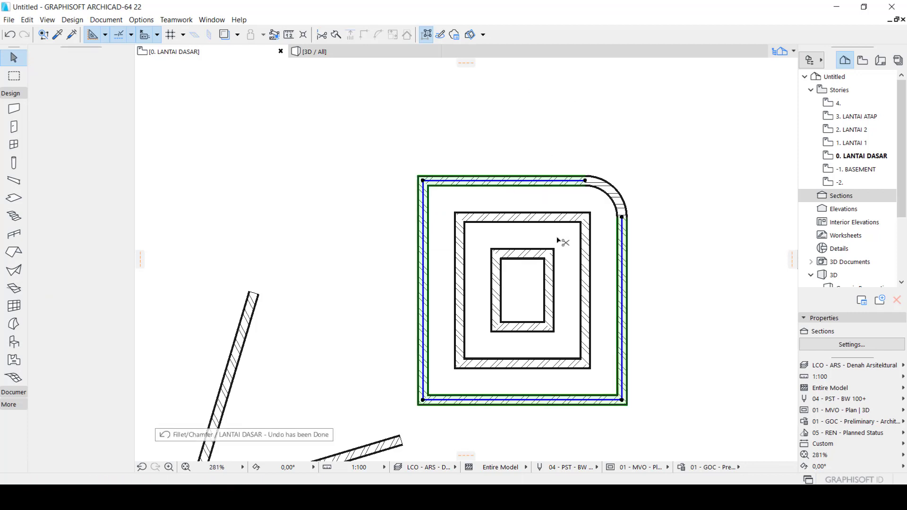
key("ctrl+z")
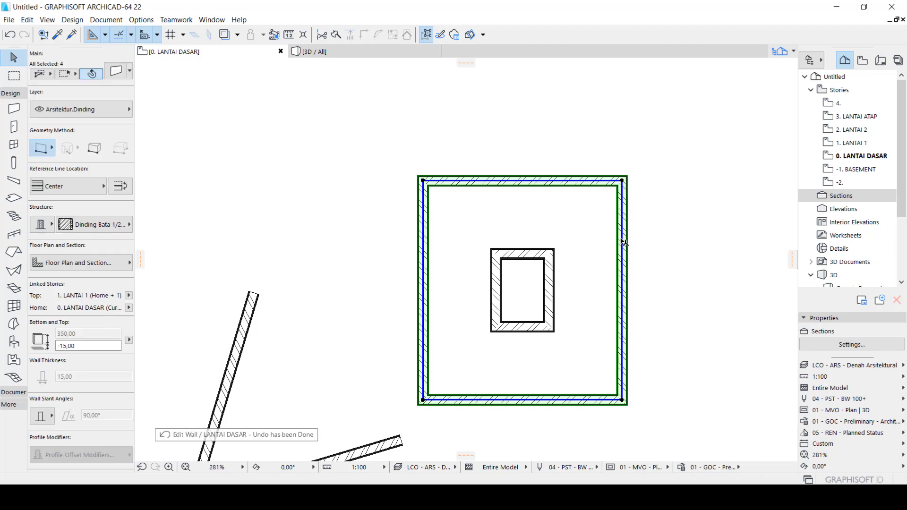
left_click(662, 224)
Chamfer the upper-right corner between the top and right walls of the outer rectangle with a radius of 50
left_click_drag(666, 246, 559, 177)
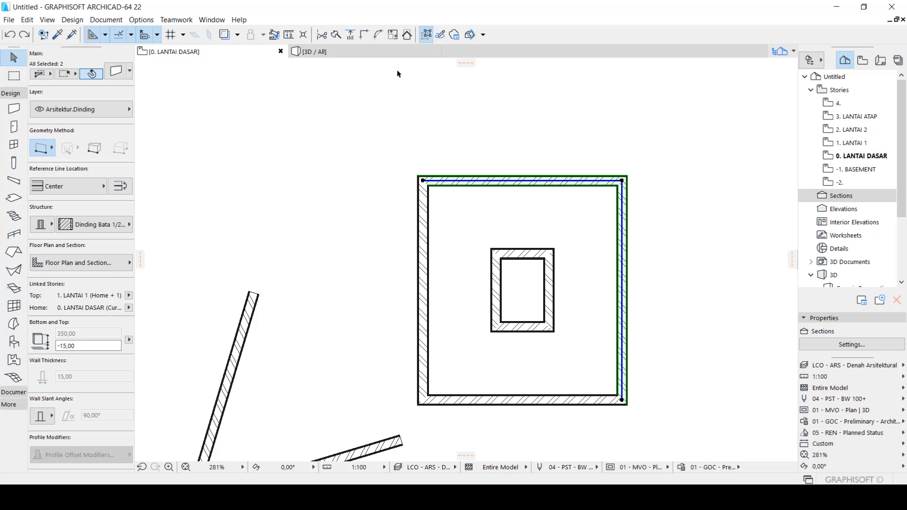
left_click(381, 34)
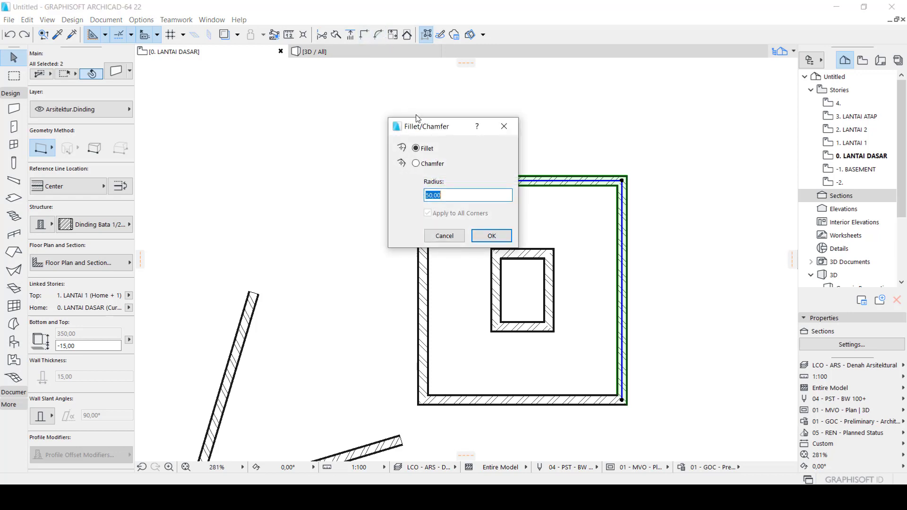
left_click(419, 166)
left_click(491, 236)
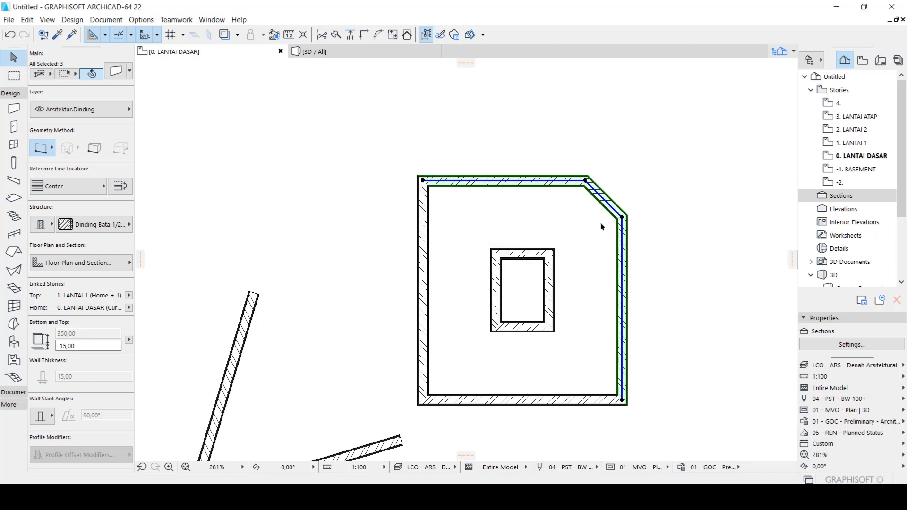
left_click(580, 207)
Select the outer rectangle's four main walls and chamfer its remaining three corners with a radius of 50
left_click_drag(666, 431, 532, 361)
left_click(425, 343, "shift")
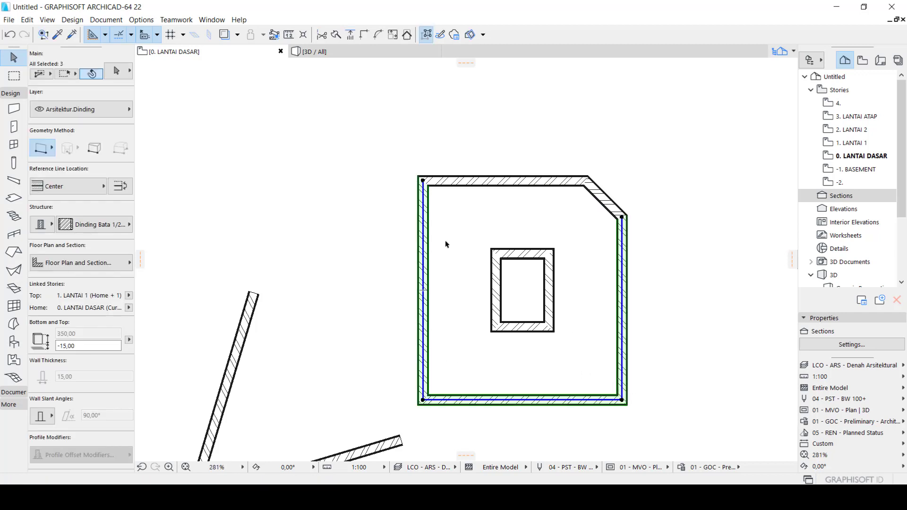
left_click(451, 184, "shift")
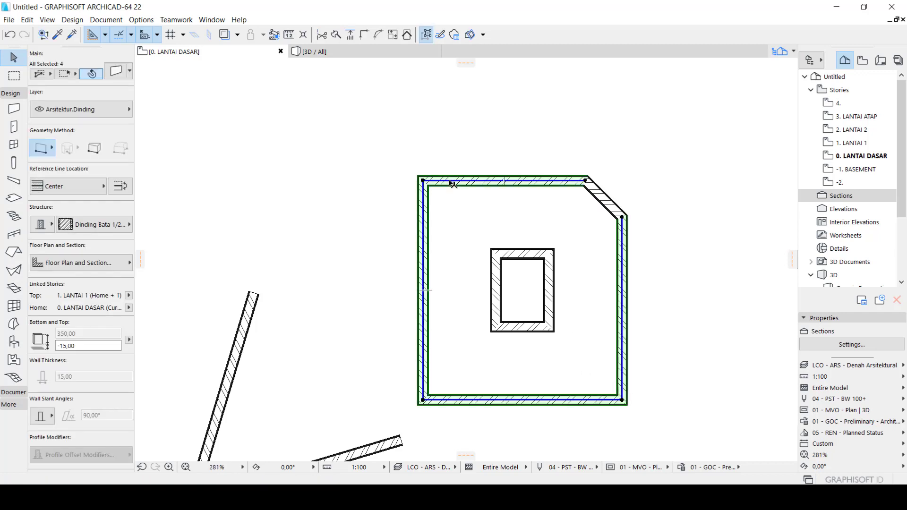
left_click(378, 34)
left_click(500, 240)
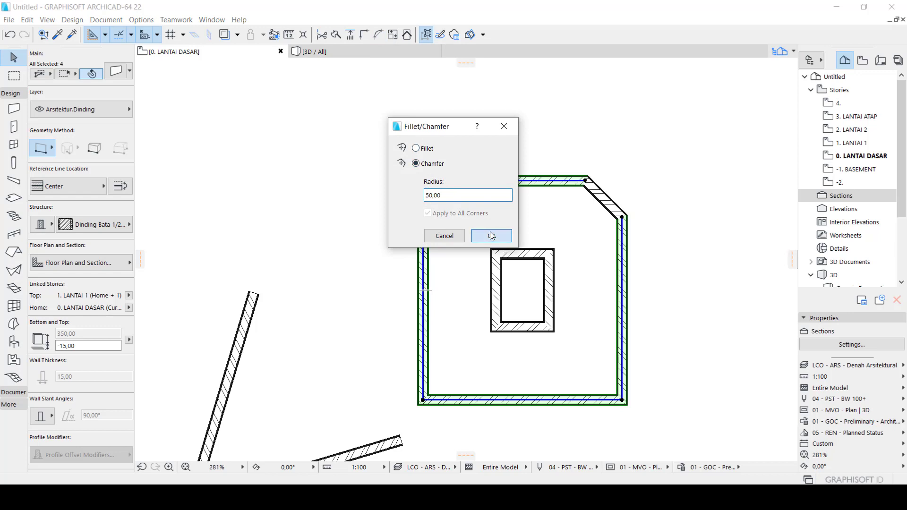
key("Escape")
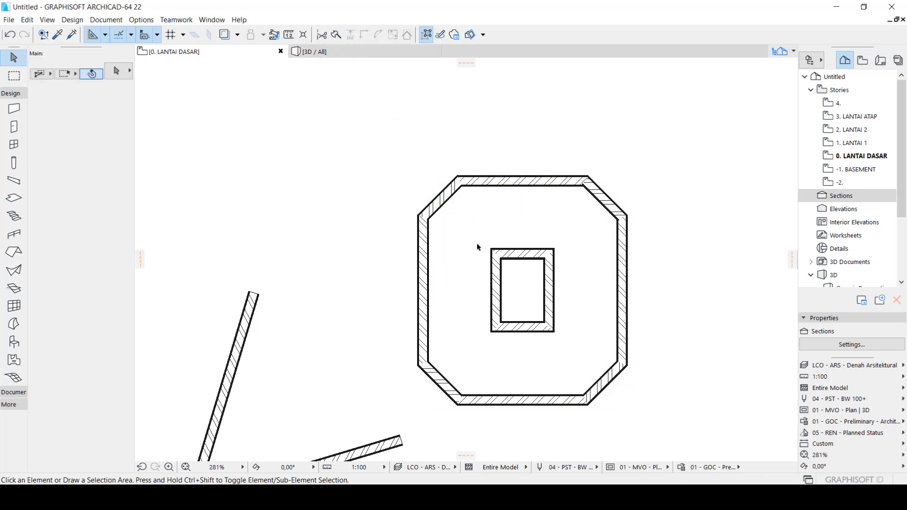
Try chamfering the small inner rectangle's walls with a radius of 50, and undo it together with the outer rectangle's three-corner chamfer
left_click_drag(478, 248, 575, 353)
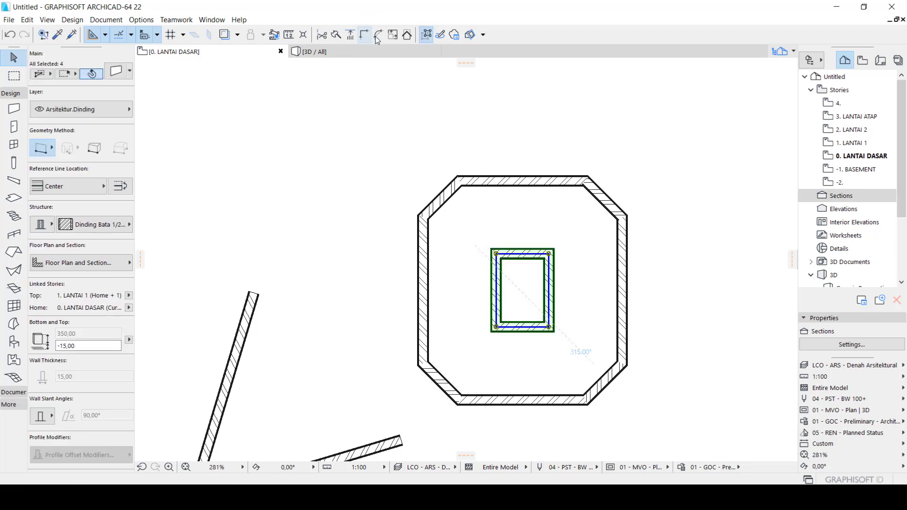
left_click(377, 35)
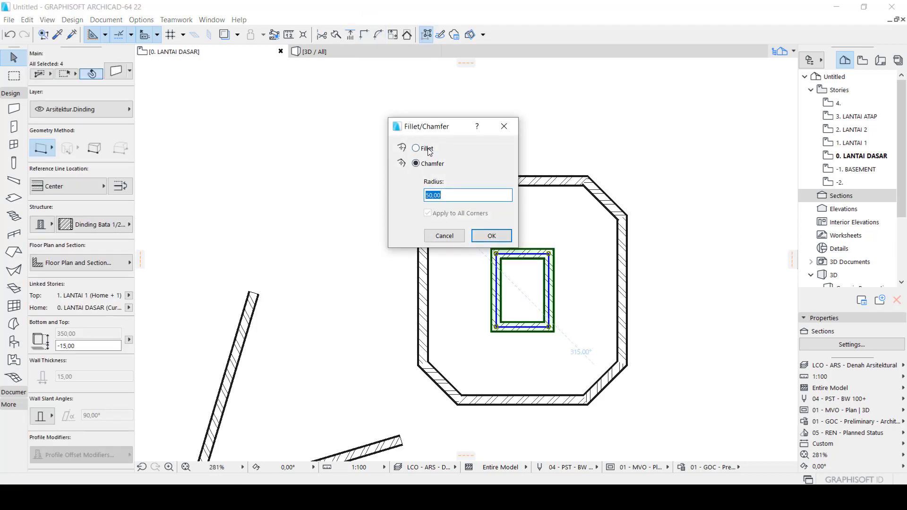
left_click(488, 236)
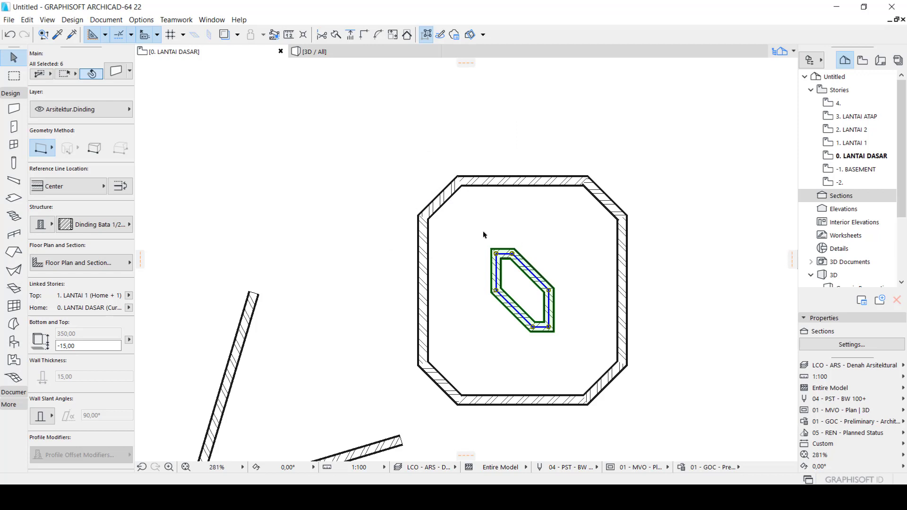
key("Escape")
key("ctrl+z")
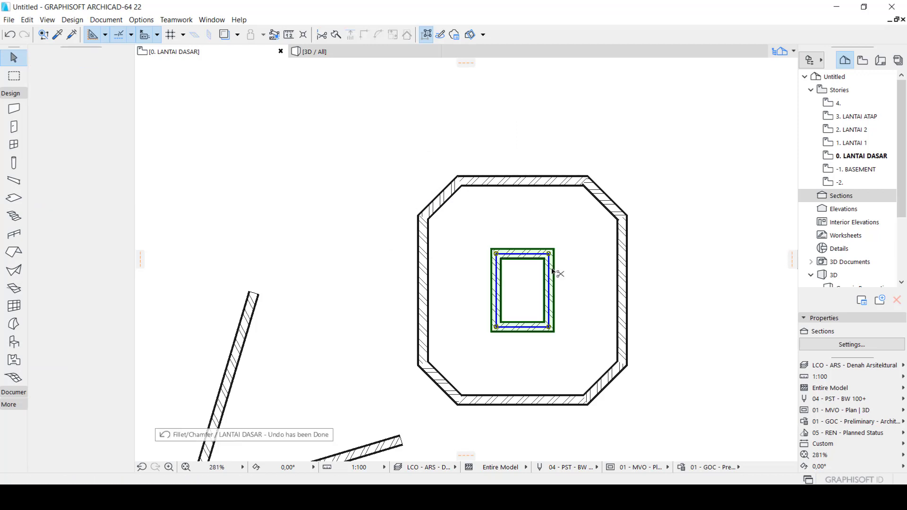
key("ctrl+z")
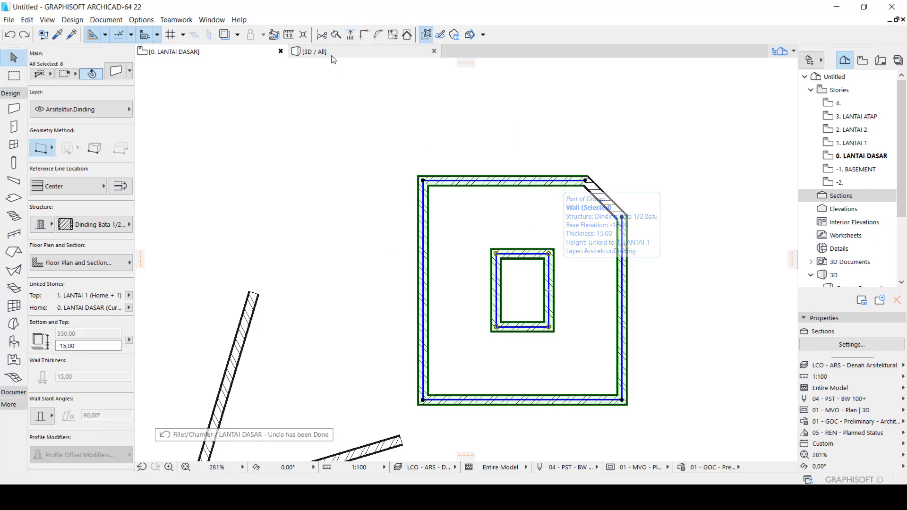
Try filleting the selected walls of both the outer and inner rectangles together with a radius of 50, and undo it
left_click(378, 34)
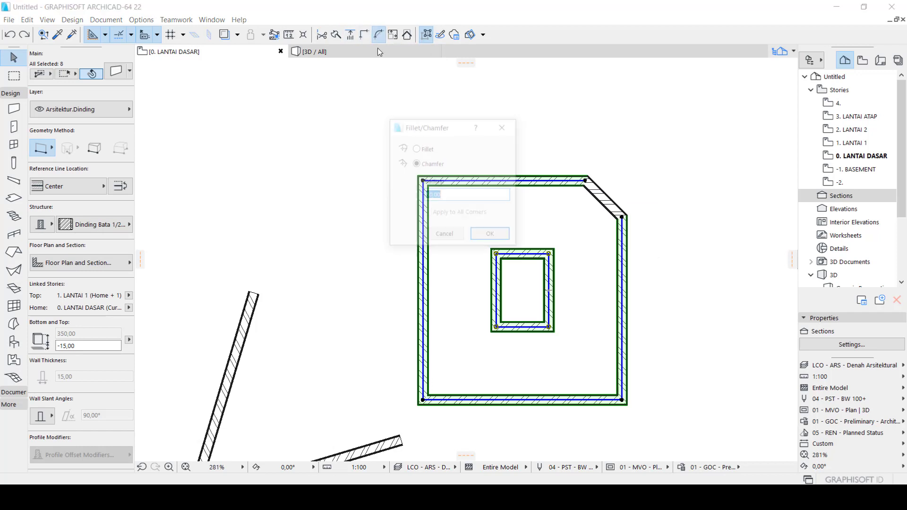
left_click(416, 148)
left_click(491, 236)
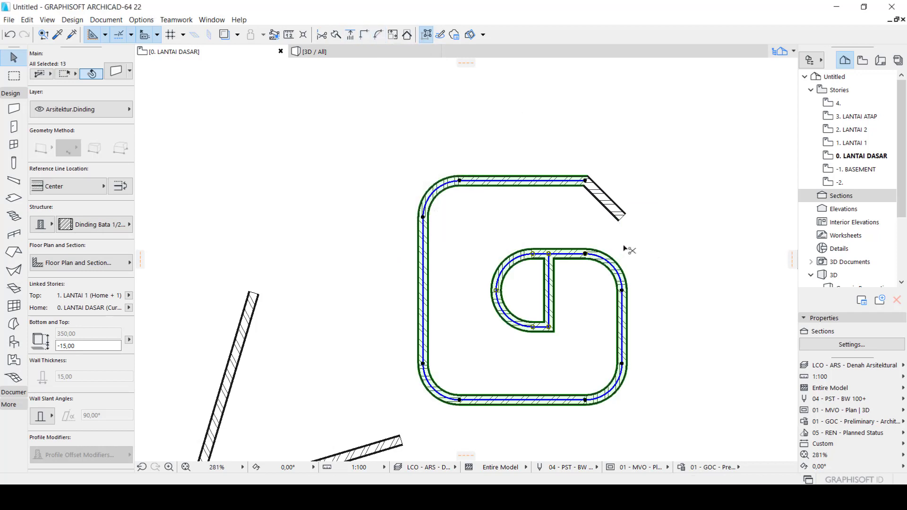
key("ctrl+z")
Try chamfering the selected walls of both rectangles together with a radius of 50, and undo it
left_click(378, 34)
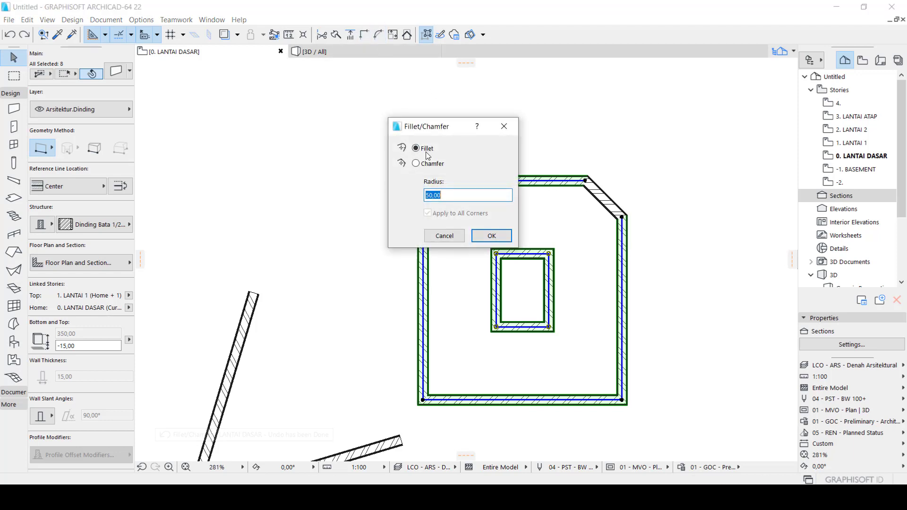
left_click(416, 164)
left_click(492, 236)
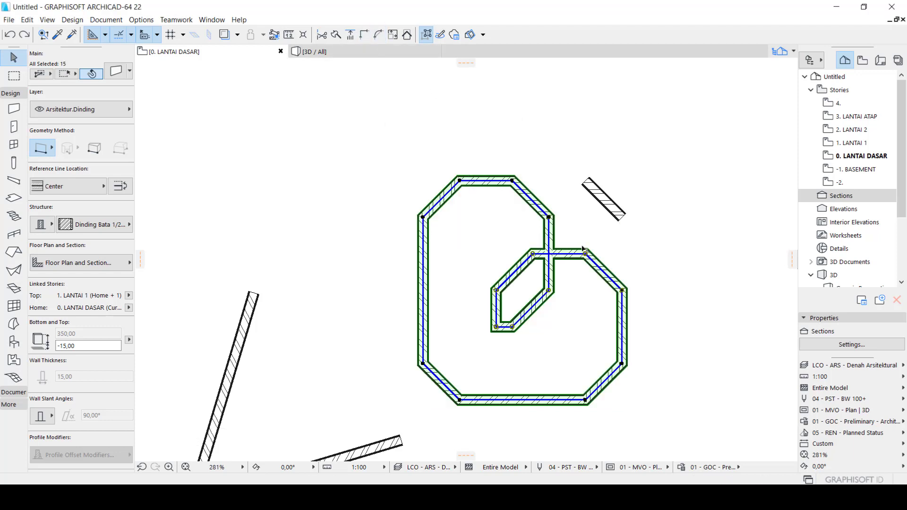
key("ctrl+z")
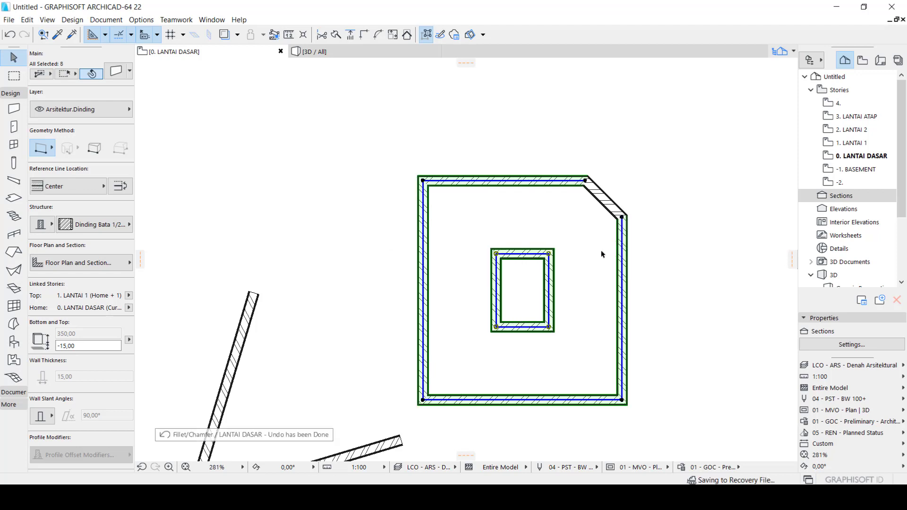
Select only the outer rectangle's four main walls and chamfer their three remaining square corners with a radius of 50
left_click(557, 282)
left_click_drag(664, 450, 578, 369)
left_click(423, 310, "shift")
left_click(471, 181, "shift")
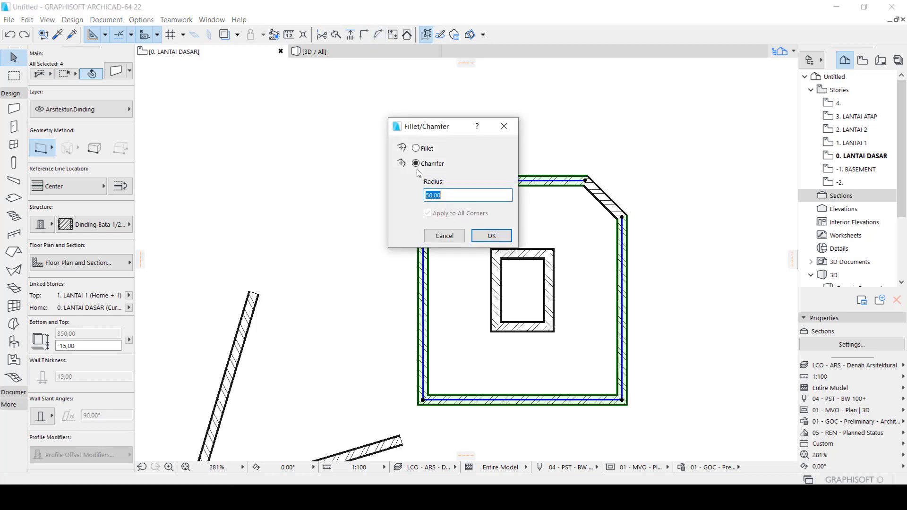
left_click(496, 235)
left_click(741, 333)
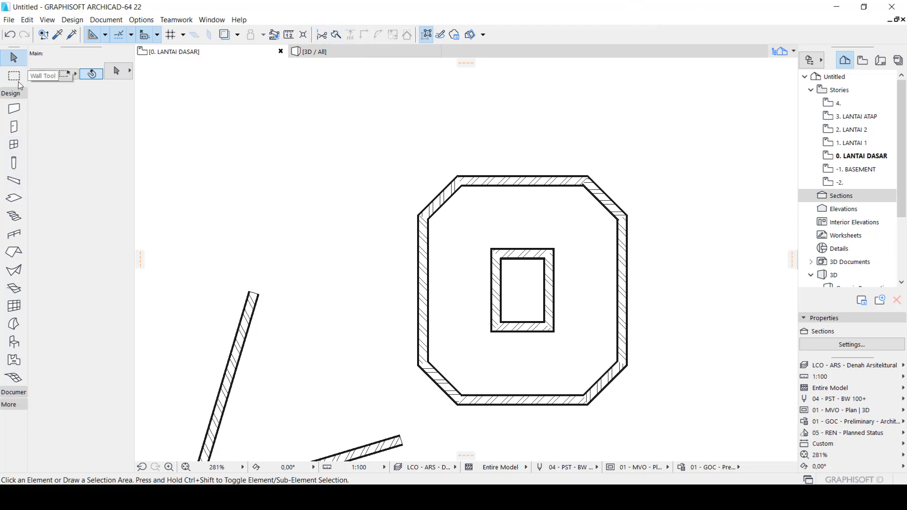
Draw a short horizontal single wall in the empty area above and left of the chamfered outline
left_click(14, 108)
left_click(201, 138)
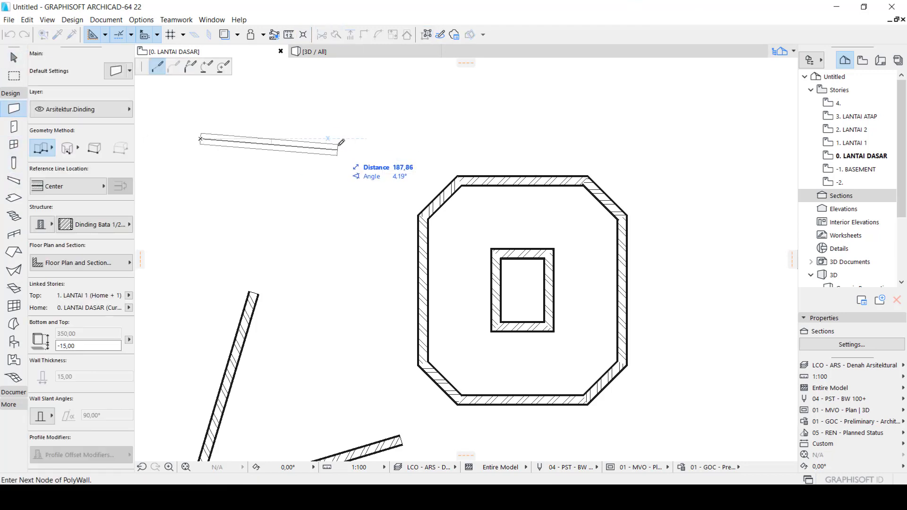
left_click(344, 138)
left_click(344, 138)
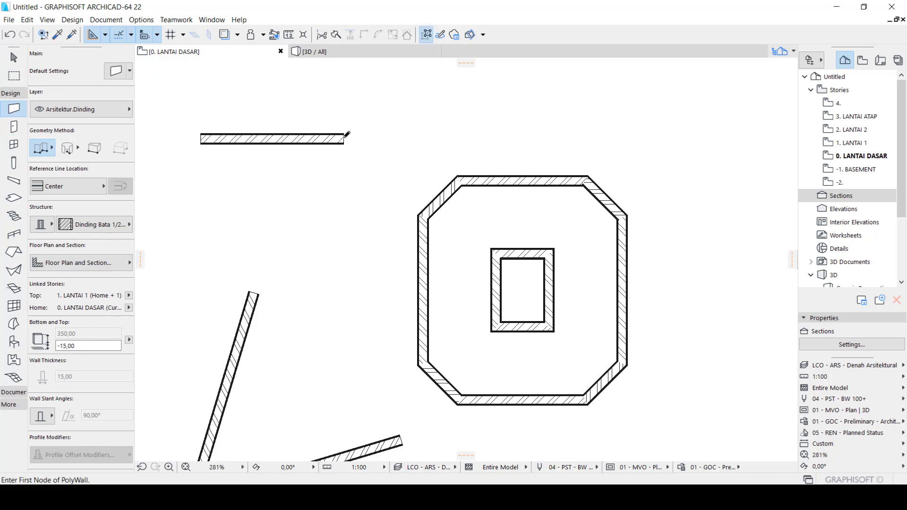
key("Escape")
Try splitting the new horizontal wall along a vertical line crossing it about a quarter of the way from its left end
left_click(333, 34)
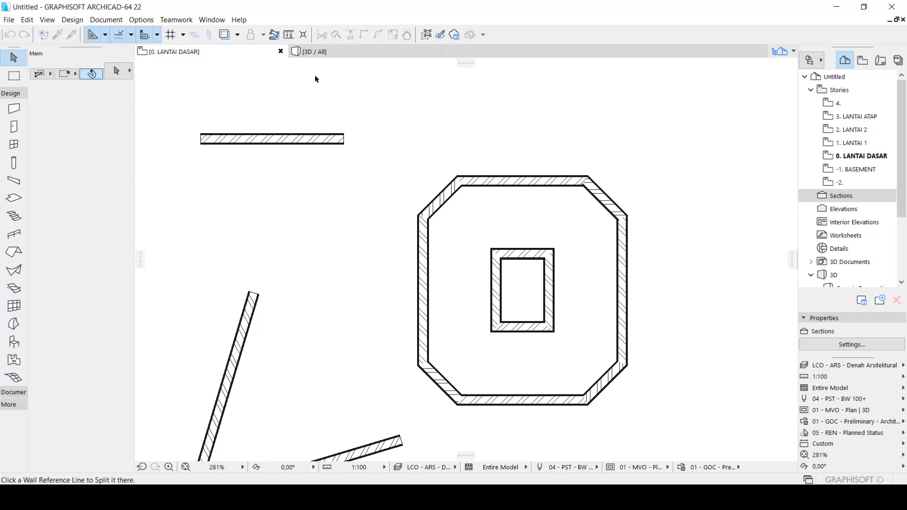
key("Escape")
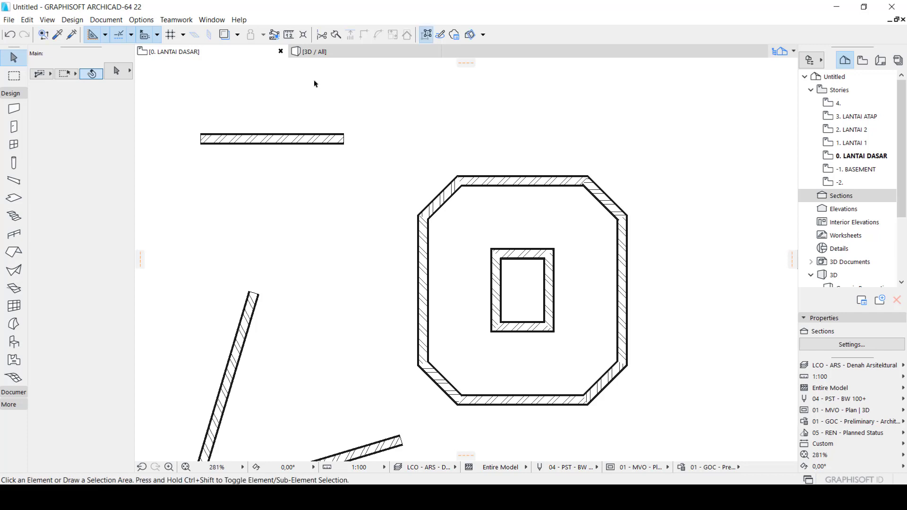
left_click(307, 143)
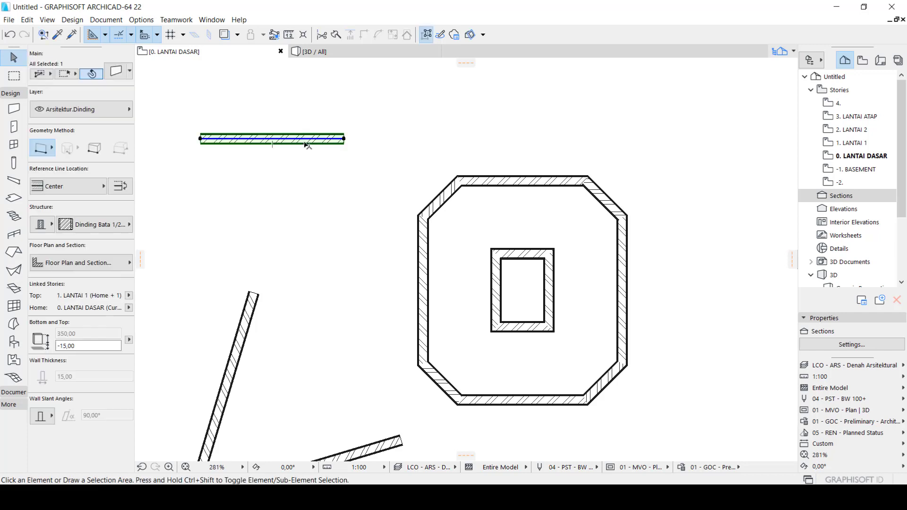
left_click(336, 37)
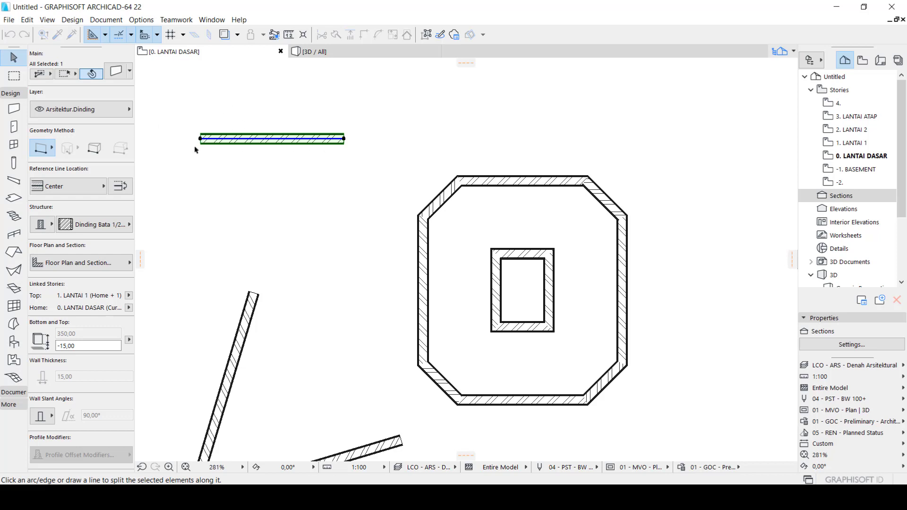
scroll(196, 146, "up", 5)
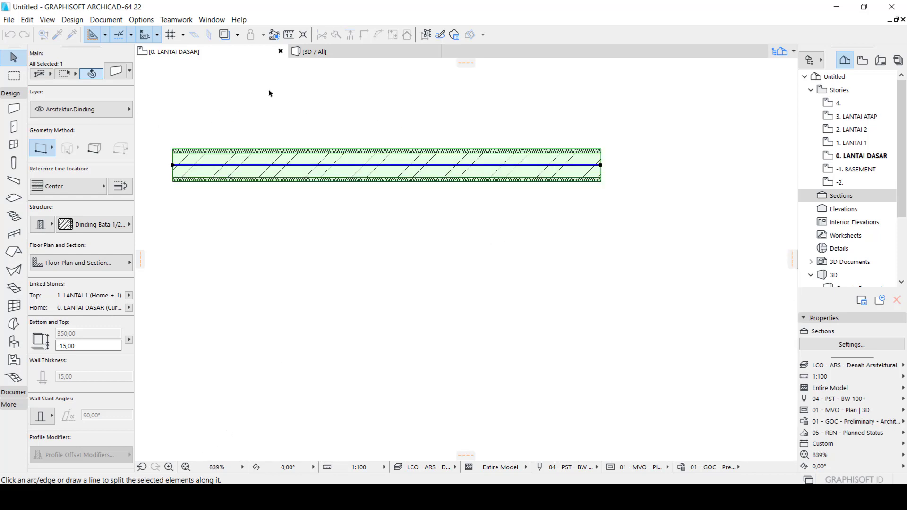
left_click(282, 86)
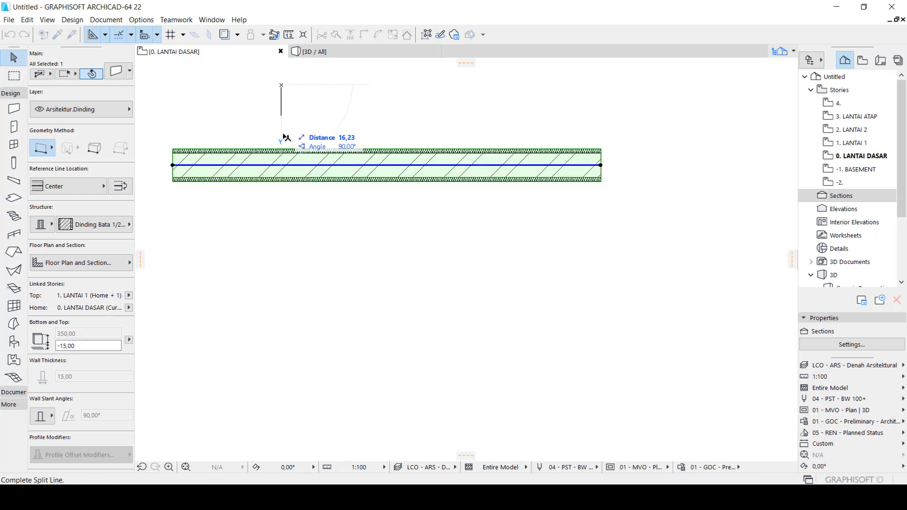
left_click(282, 260)
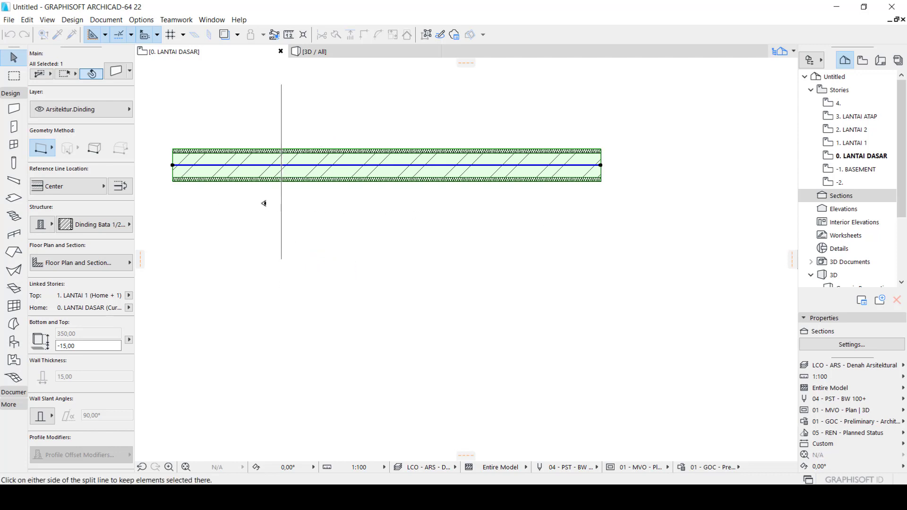
left_click(319, 202)
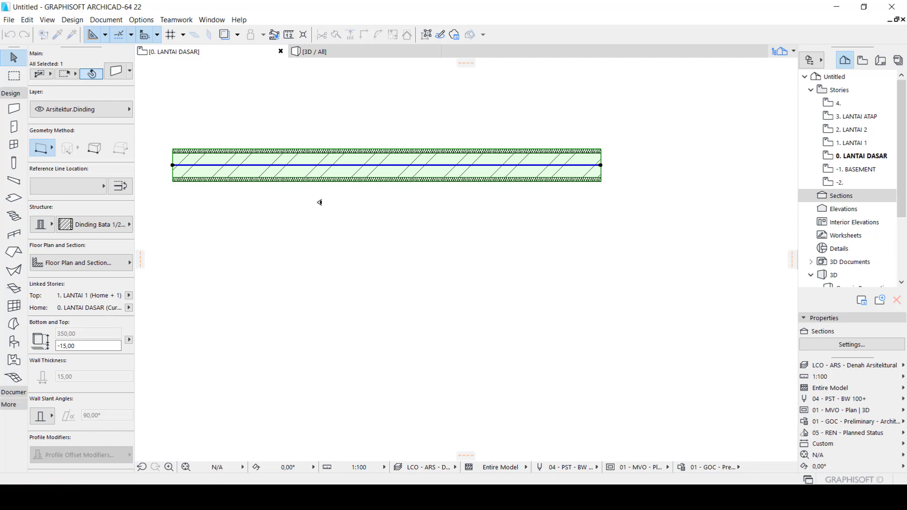
Move the wall's short left piece to the right and slightly down, and undo both the move and the split
left_click_drag(249, 167, 316, 172)
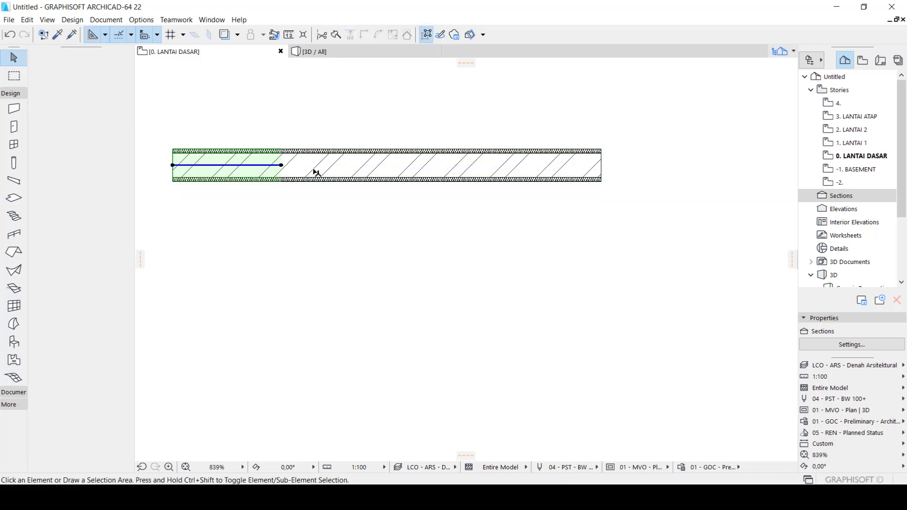
left_click(310, 191)
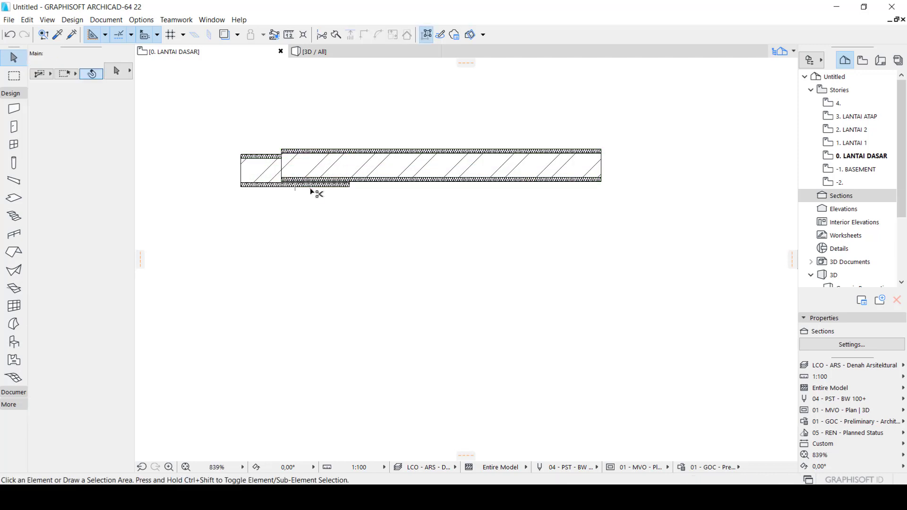
key("ctrl+z")
left_click(218, 211)
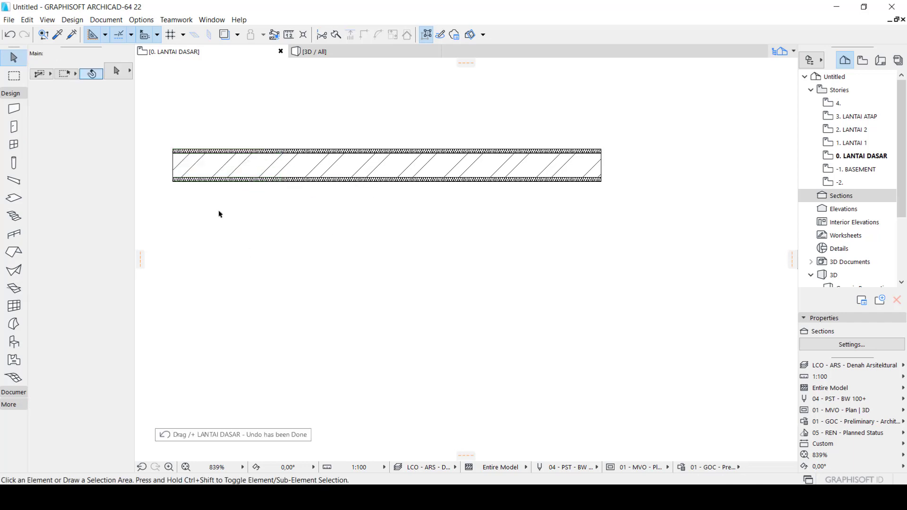
key("ctrl+z")
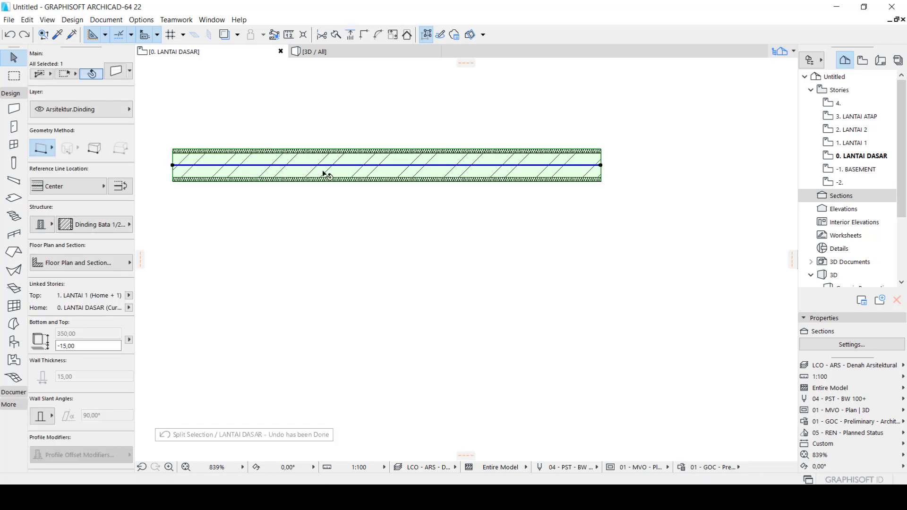
Split the horizontal wall along a vertical line about two-thirds from its left end, select the longer left piece to check it, and deselect it
left_click(337, 36)
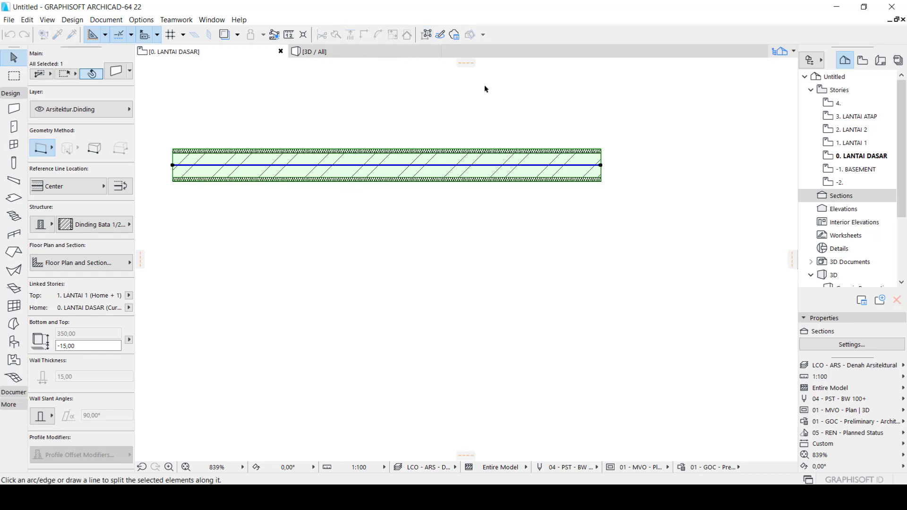
left_click(469, 86)
left_click(470, 262)
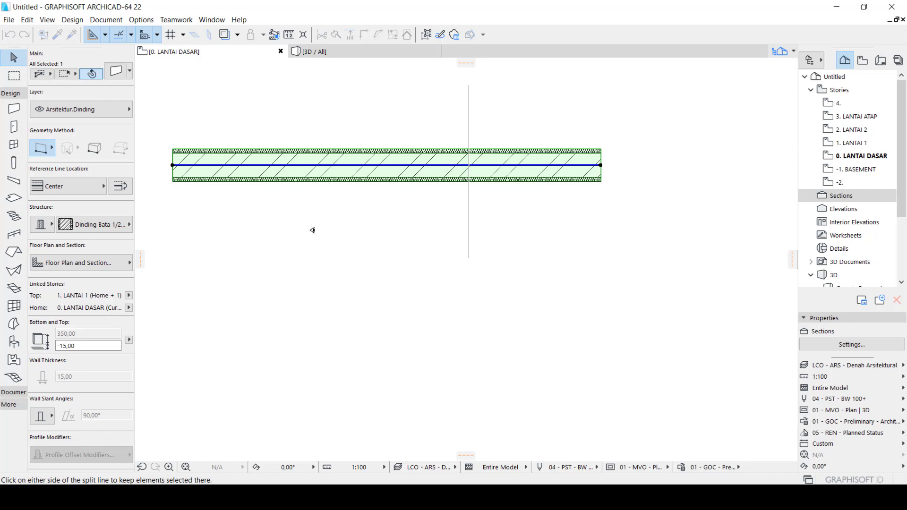
left_click(429, 217)
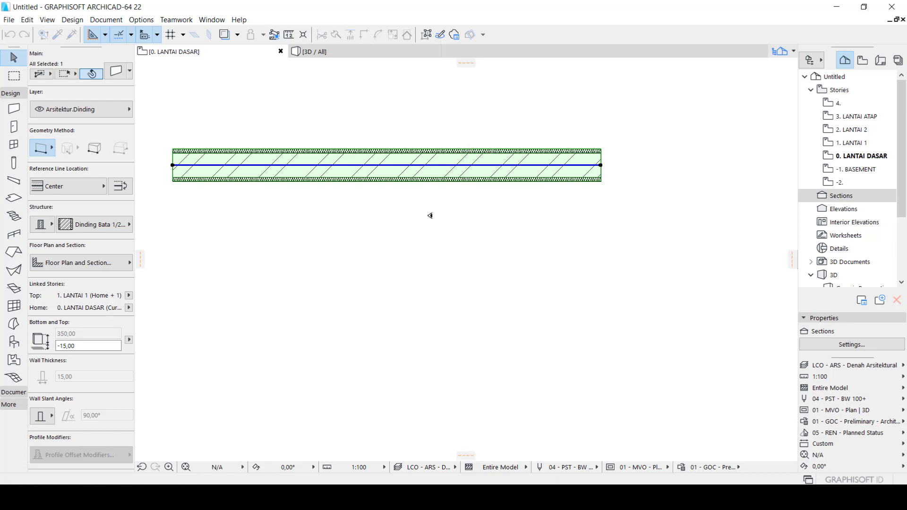
left_click(468, 168)
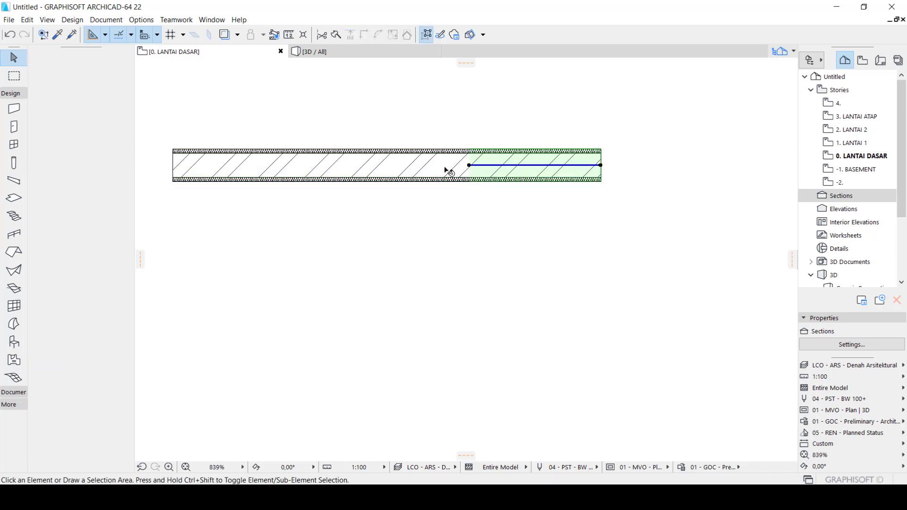
left_click(391, 169)
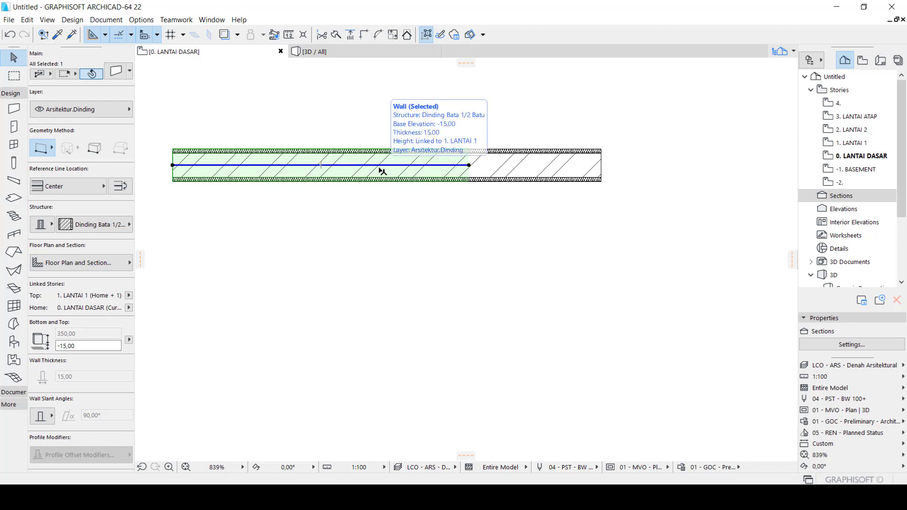
left_click(561, 209)
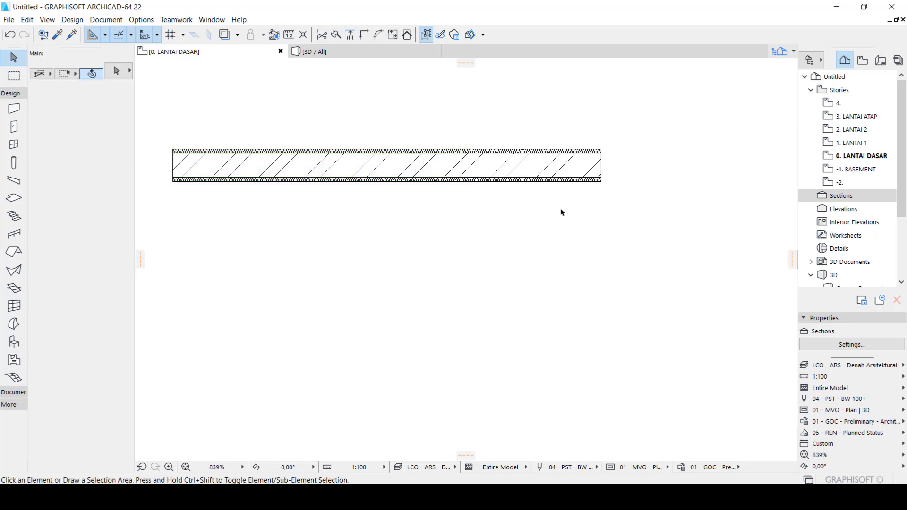
Draw a horizontal wall 300 long in the empty area to the right of the chamfered outline
scroll(310, 255, "down", 3)
scroll(391, 257, "down", 5)
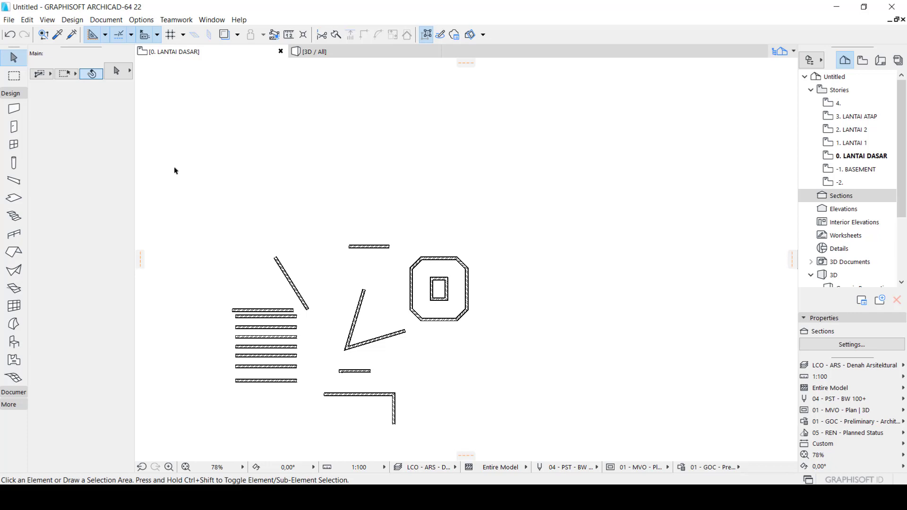
left_click(13, 108)
scroll(540, 254, "up", 3)
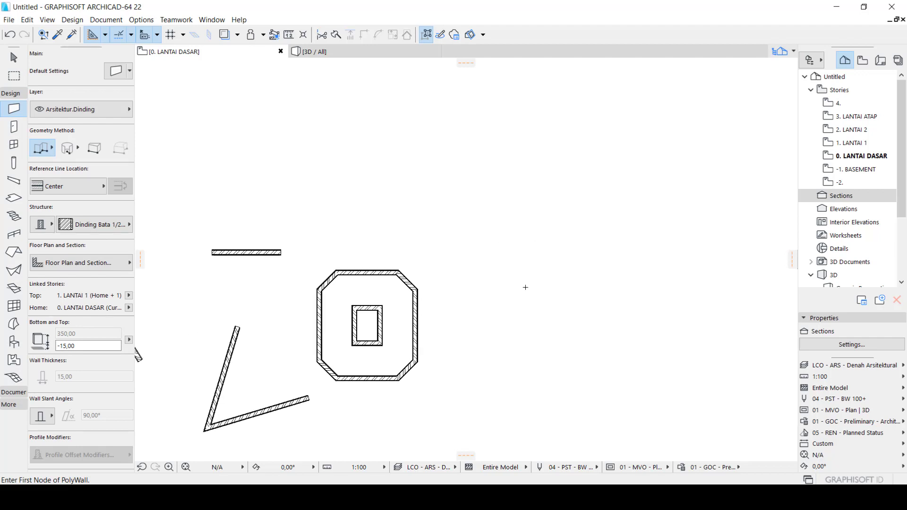
left_click(521, 288)
scroll(657, 284, "up", 3)
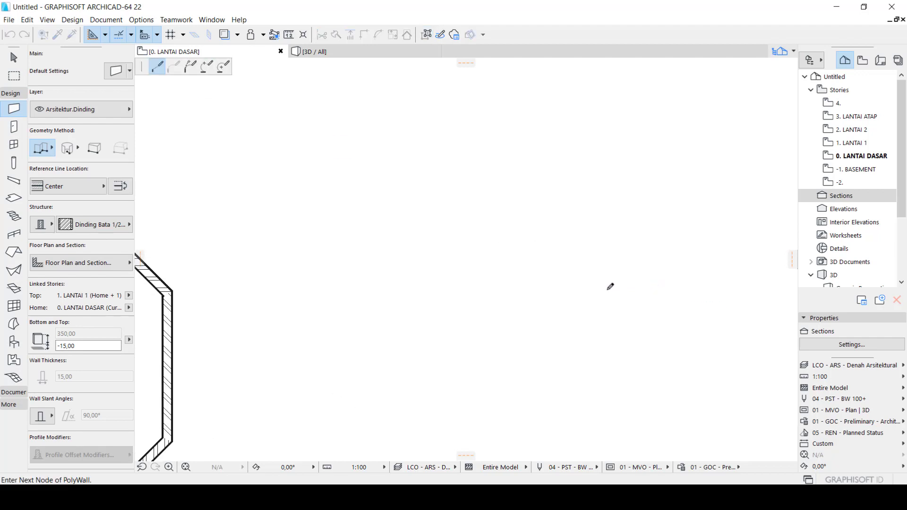
key("Tab")
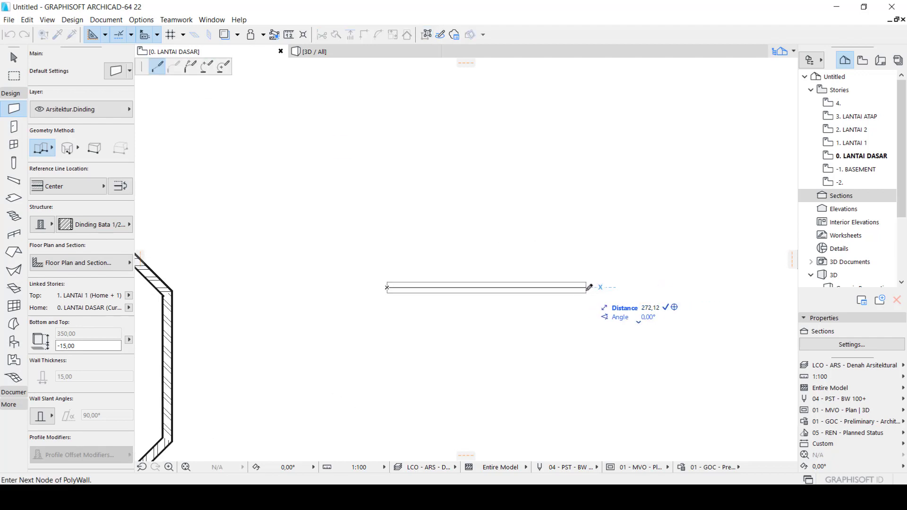
type("300")
key("Return")
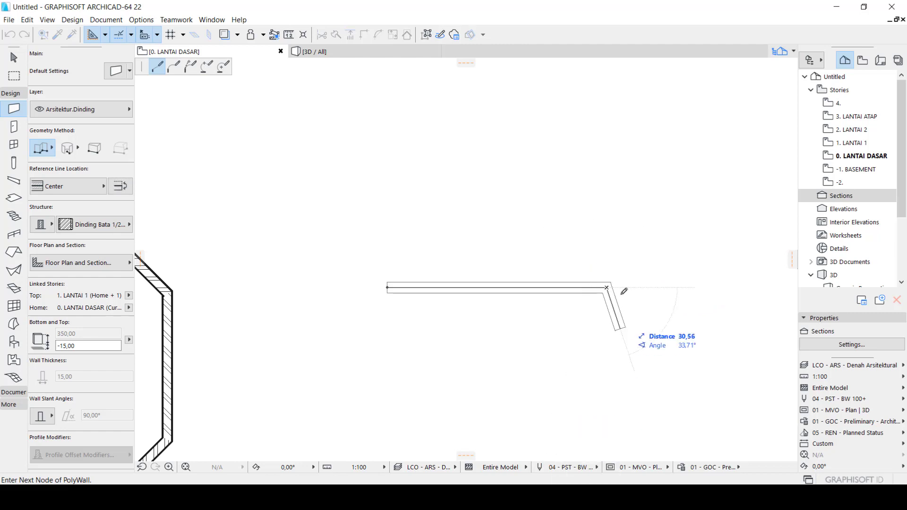
left_click(607, 287)
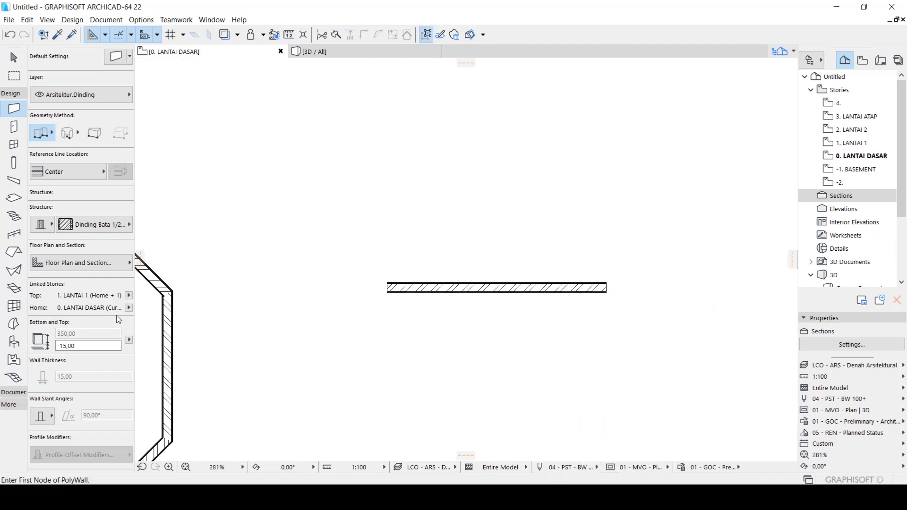
left_click(662, 320)
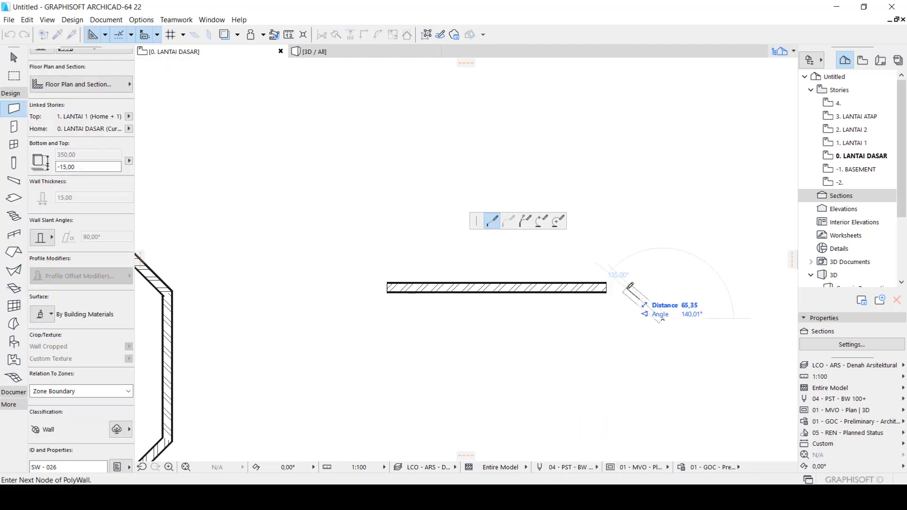
key("Escape")
key("Escape")
Start dragging multiple copies of the new 300-long wall and place the first copy about 378 to its right
left_click(635, 321)
left_click(567, 270)
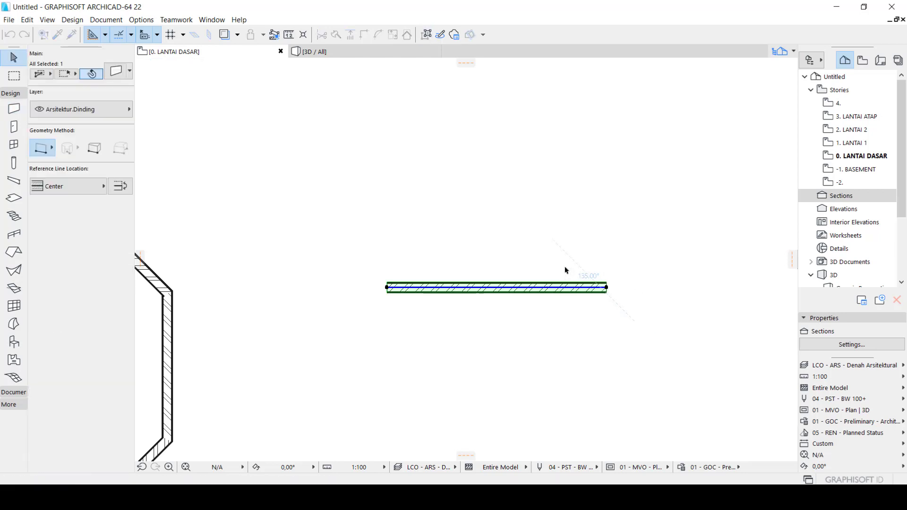
key("ctrl+d")
key("ctrl")
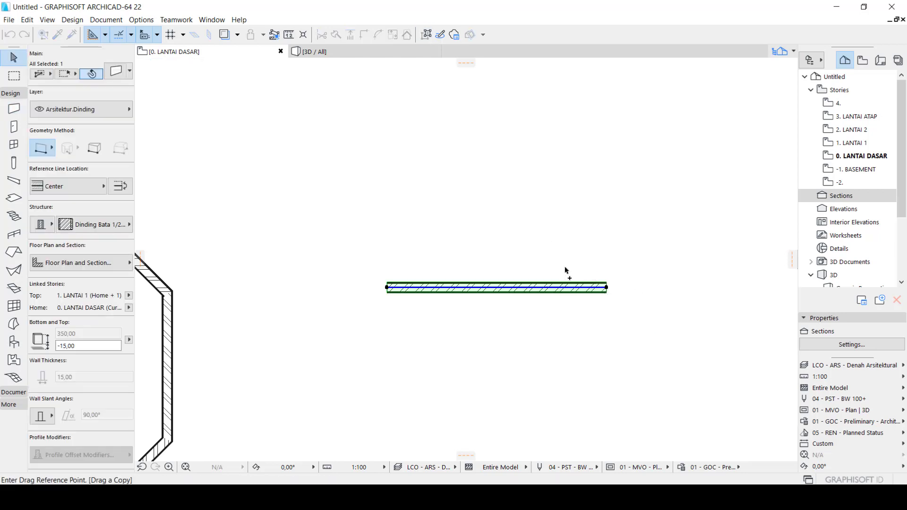
key("ctrl")
scroll(118, 333, "down", 5)
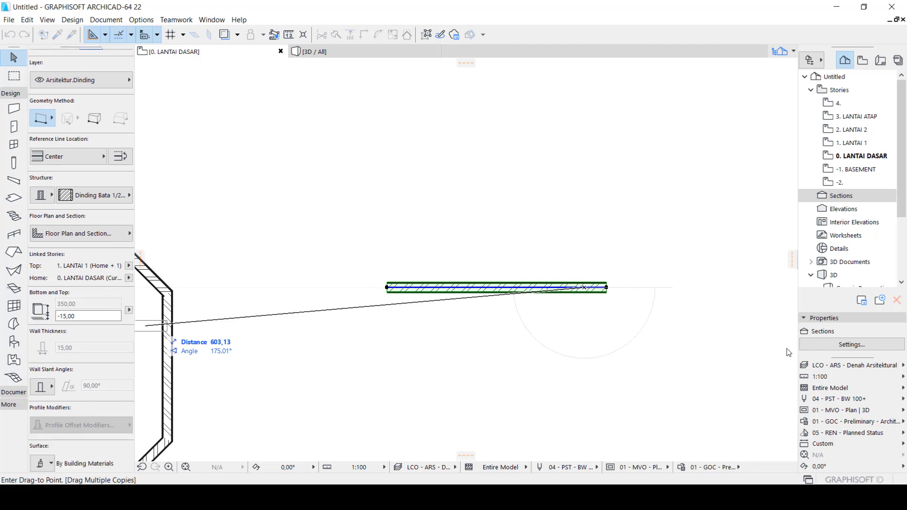
scroll(604, 289, "down", 3)
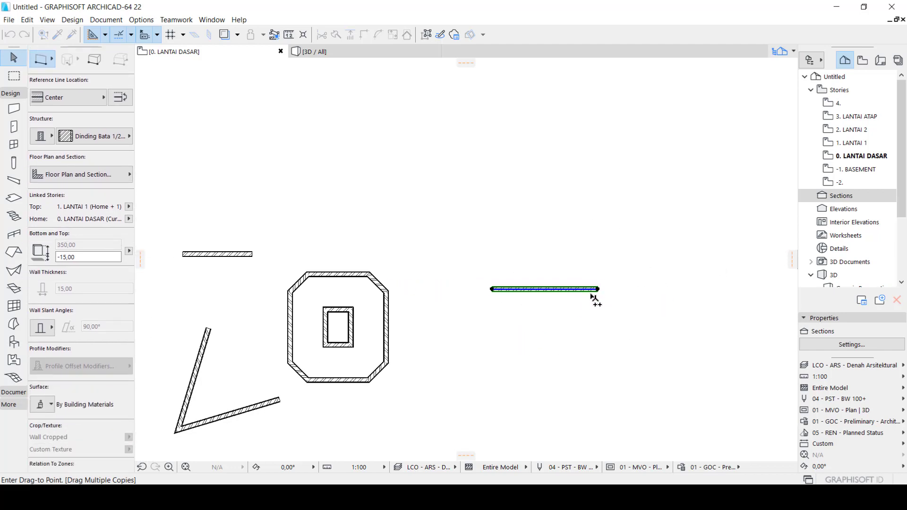
left_click(720, 290)
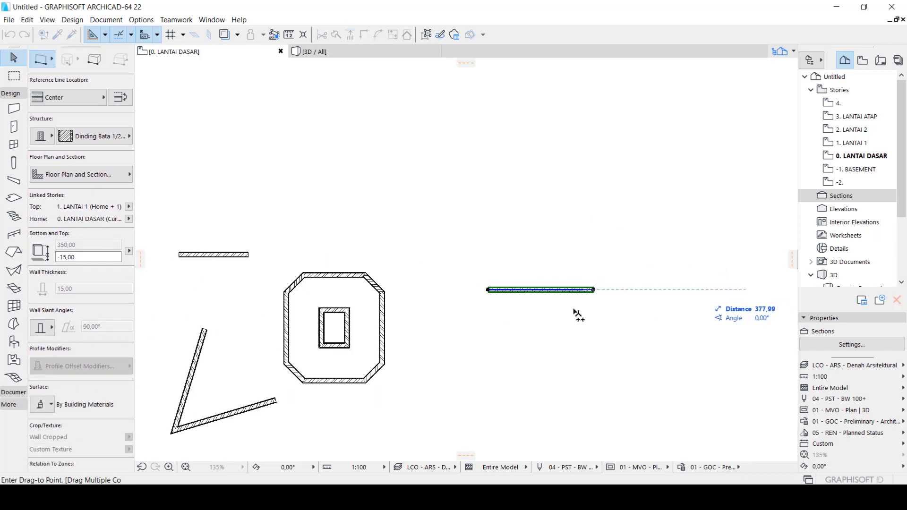
Place two more copies of the wall farther right, the first slightly lower and the last level with the original, and deselect everything
scroll(431, 356, "down", 5)
scroll(668, 332, "up", 2)
scroll(608, 314, "up", 2)
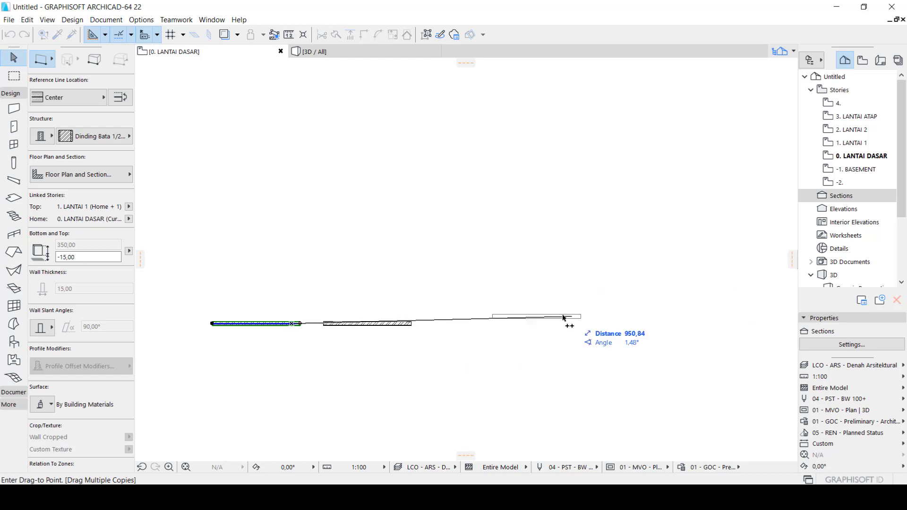
left_click(513, 329)
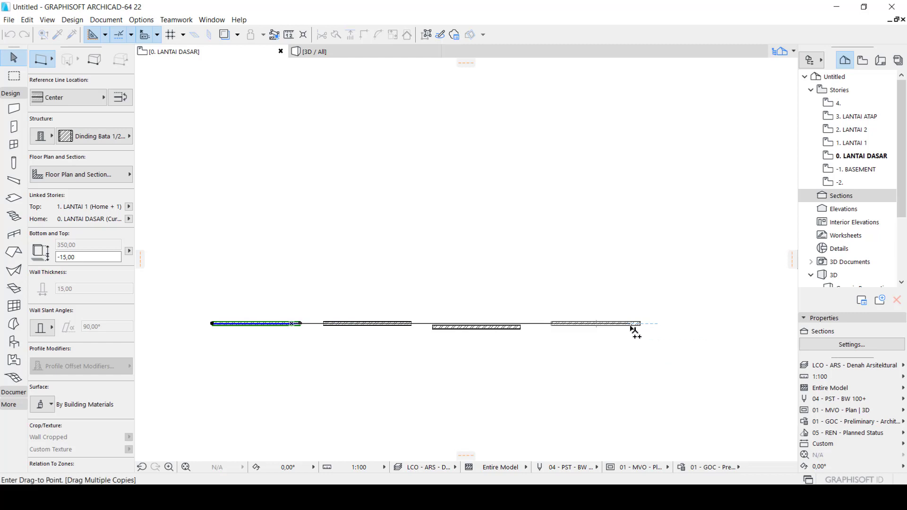
double_click(634, 329)
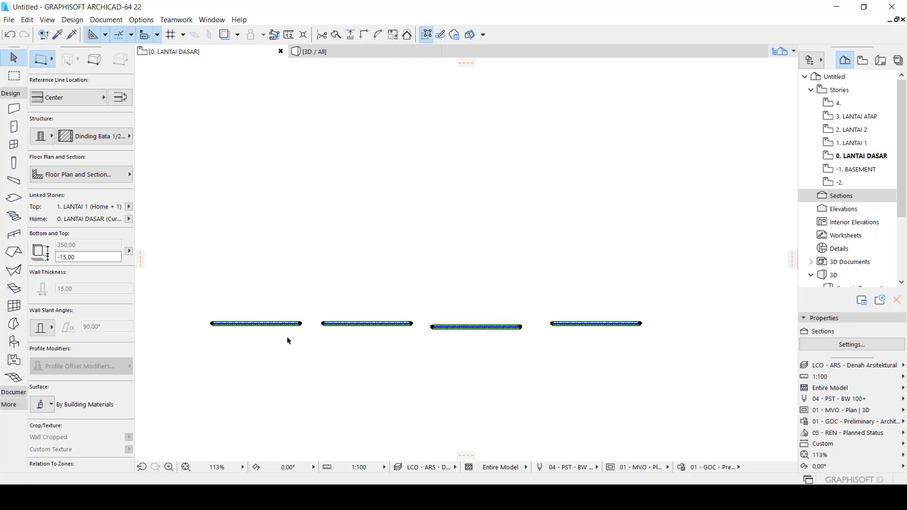
key("Escape")
Select the leftmost wall of the row and start Multiply with the Drag action and the Increment and Spread method
scroll(218, 323, "up", 2)
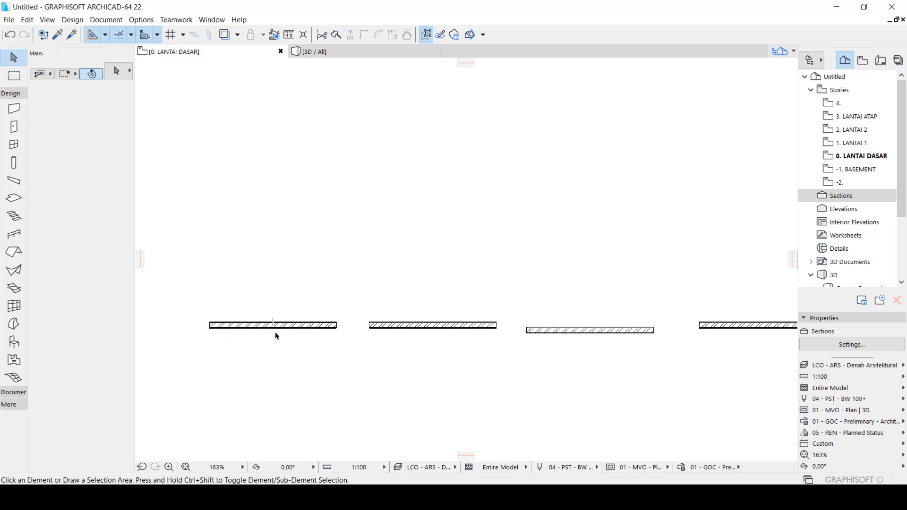
scroll(277, 333, "up", 3)
left_click(283, 322)
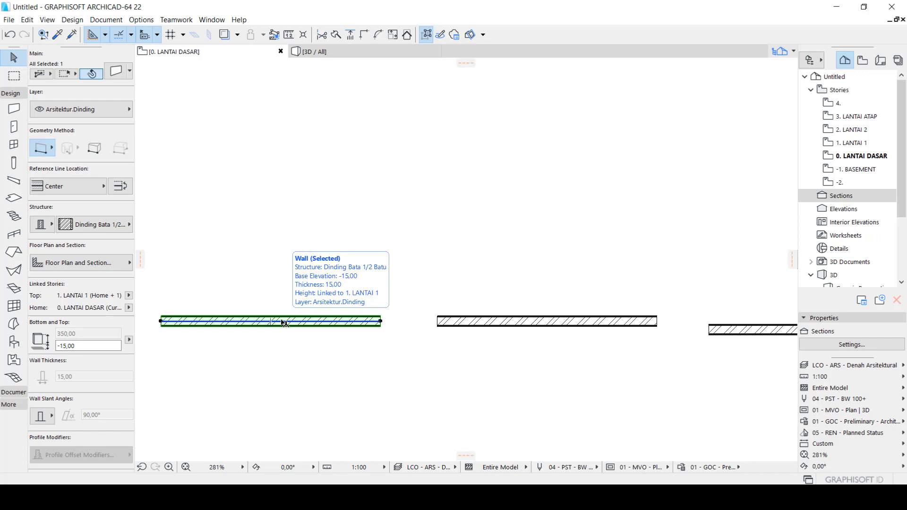
key("ctrl+u")
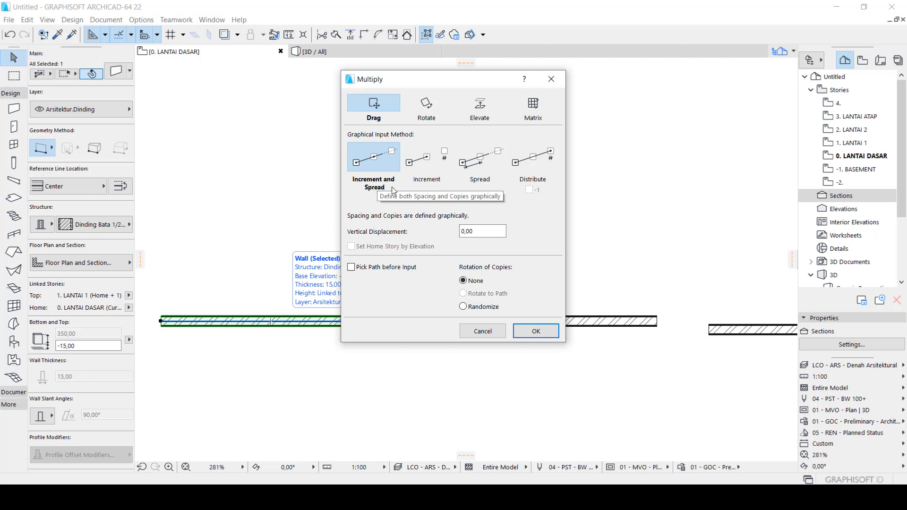
left_click(546, 333)
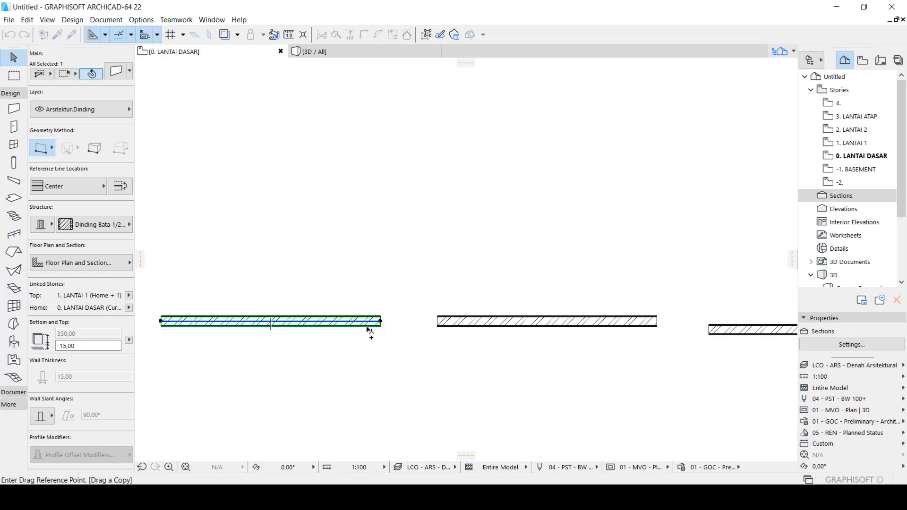
From the wall's right end, spread nine copies straight down at a spacing of 50 and deselect them
scroll(336, 331, "down", 2)
scroll(330, 333, "up", 3)
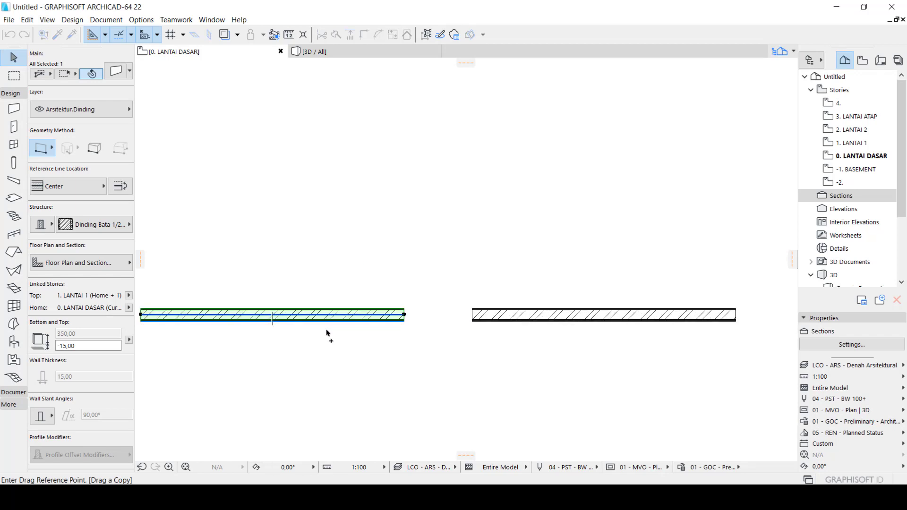
left_click(404, 315)
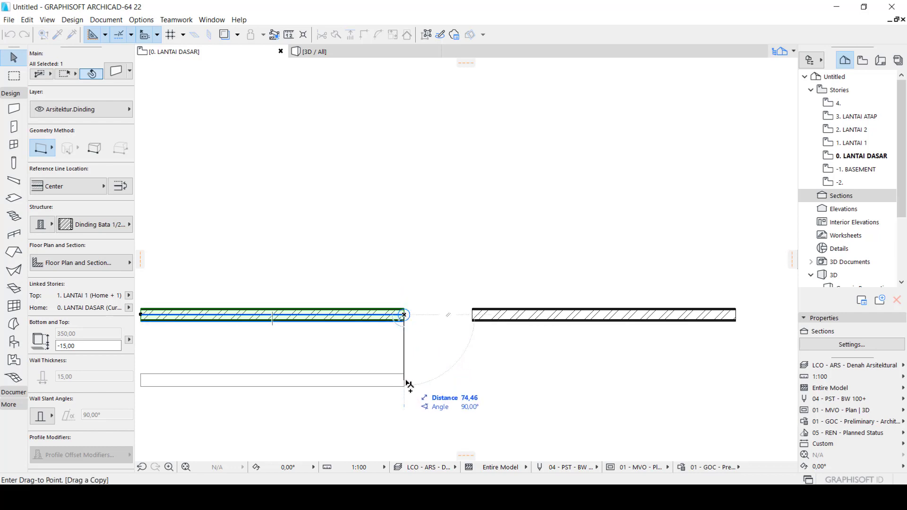
type("50")
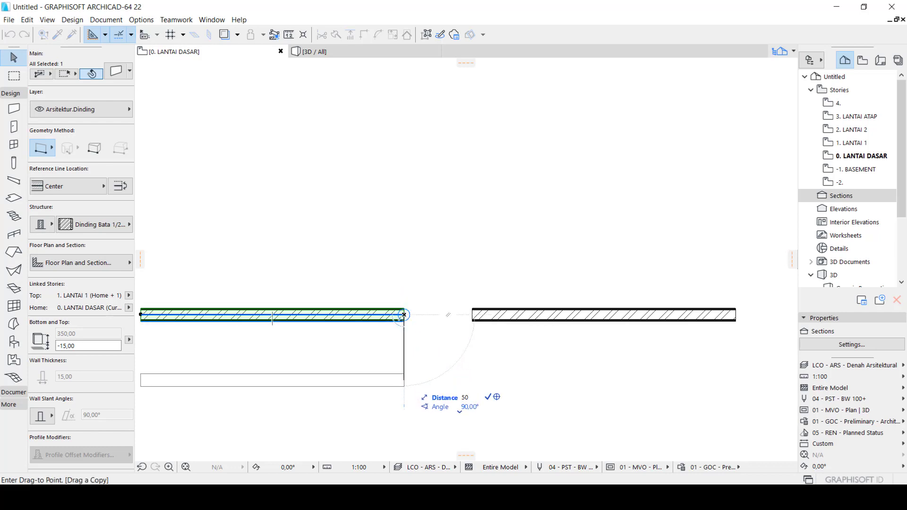
scroll(403, 305, "down", 3)
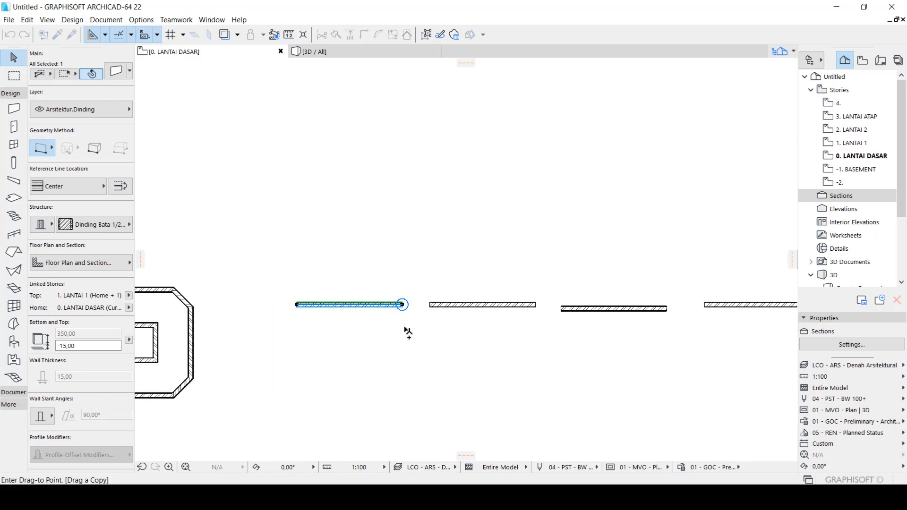
scroll(409, 333, "down", 3)
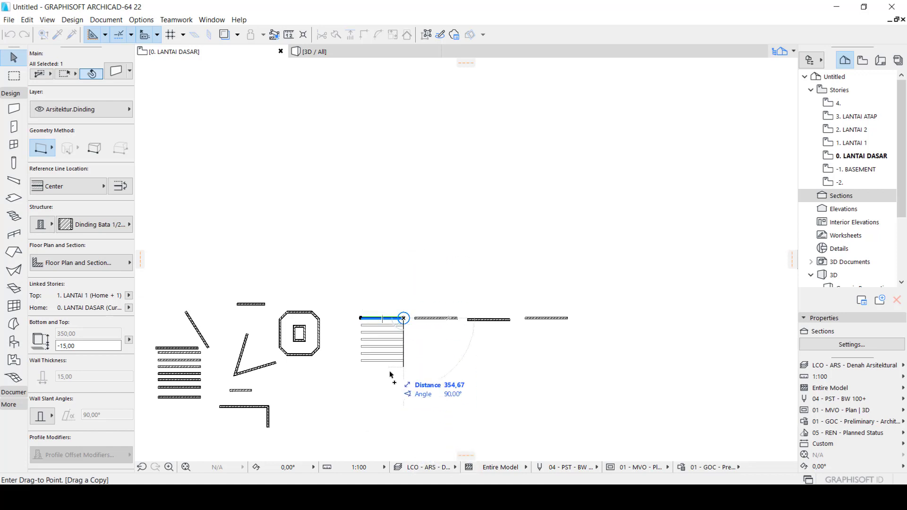
scroll(401, 298, "up", 4)
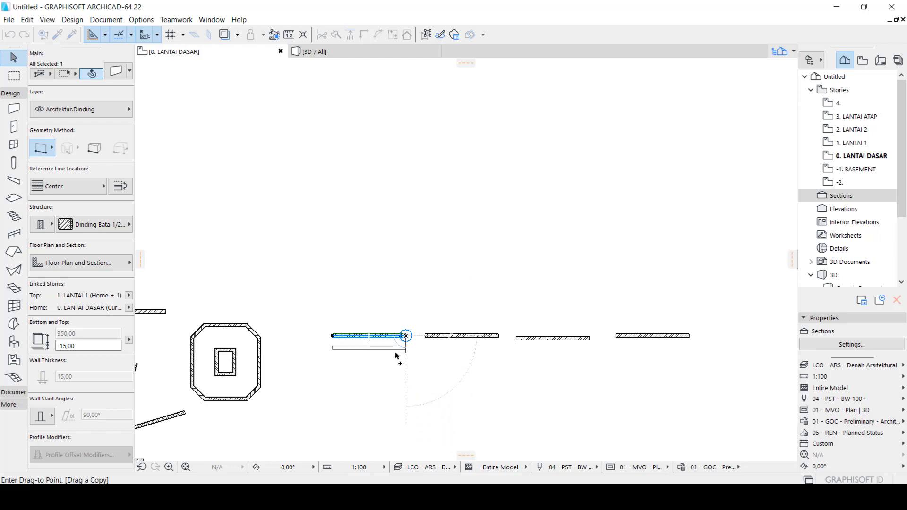
scroll(396, 355, "down", 3)
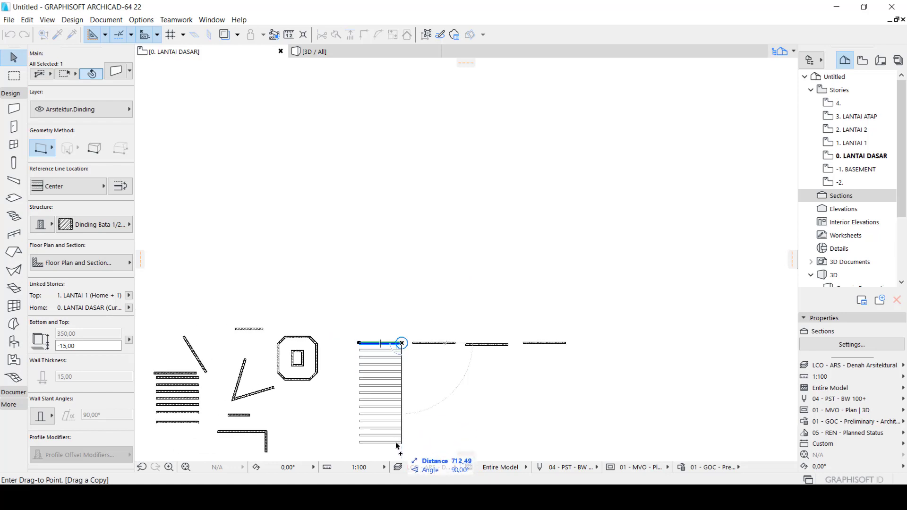
scroll(399, 420, "up", 3)
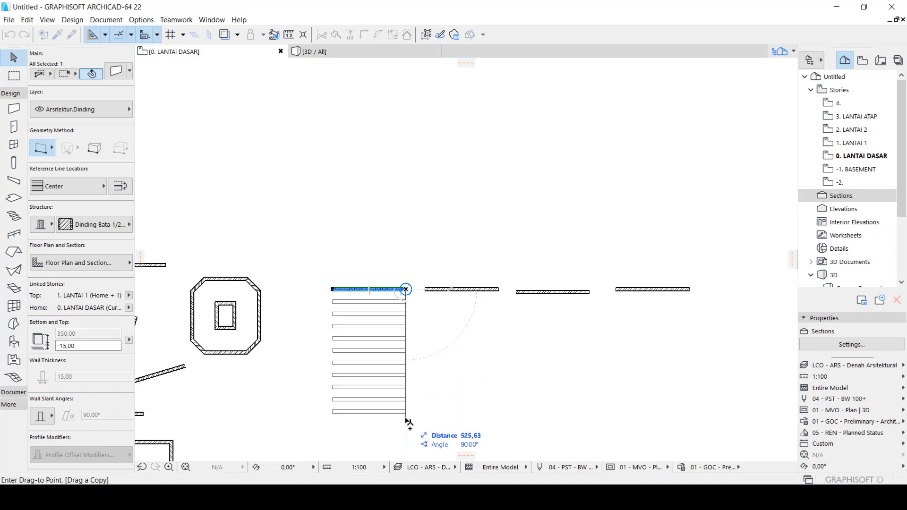
key("Escape")
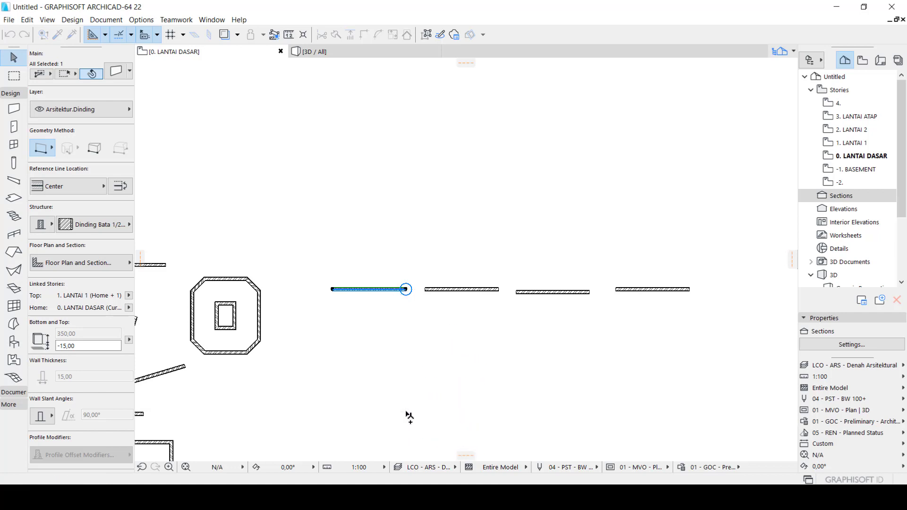
left_click(410, 416)
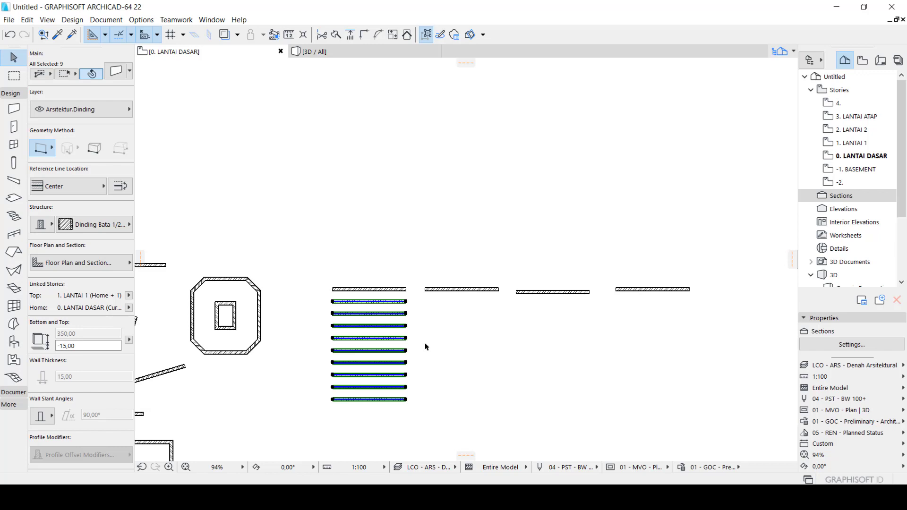
key("Escape")
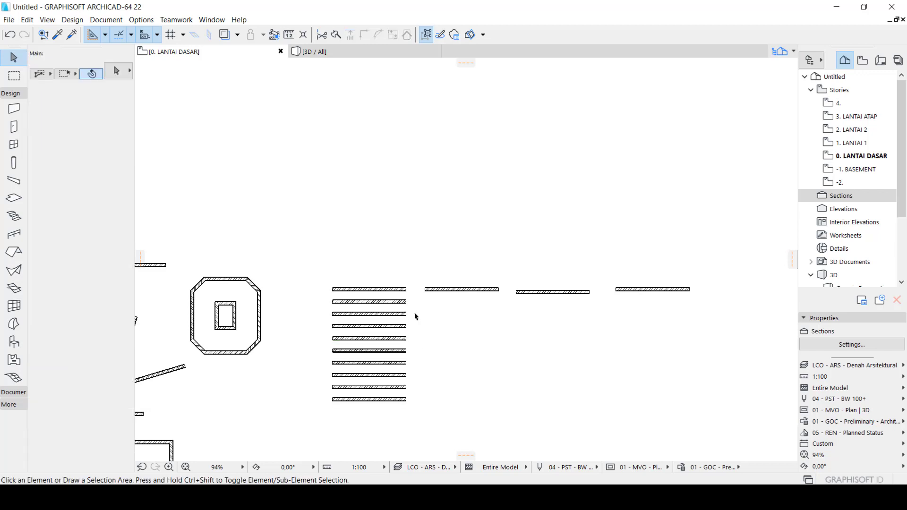
Select the second wall of the row and start Multiply with the Drag action, the Increment method and 10 copies
scroll(435, 298, "up", 3)
left_click(467, 286)
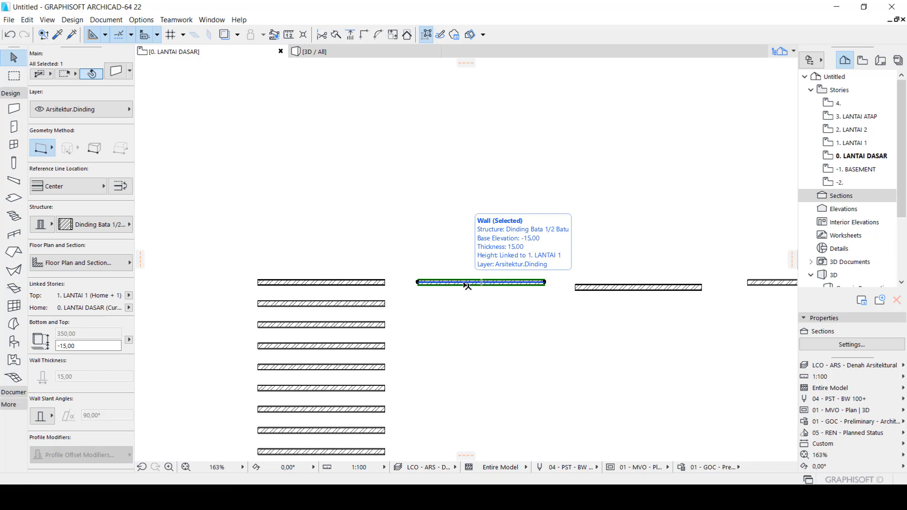
key("ctrl+u")
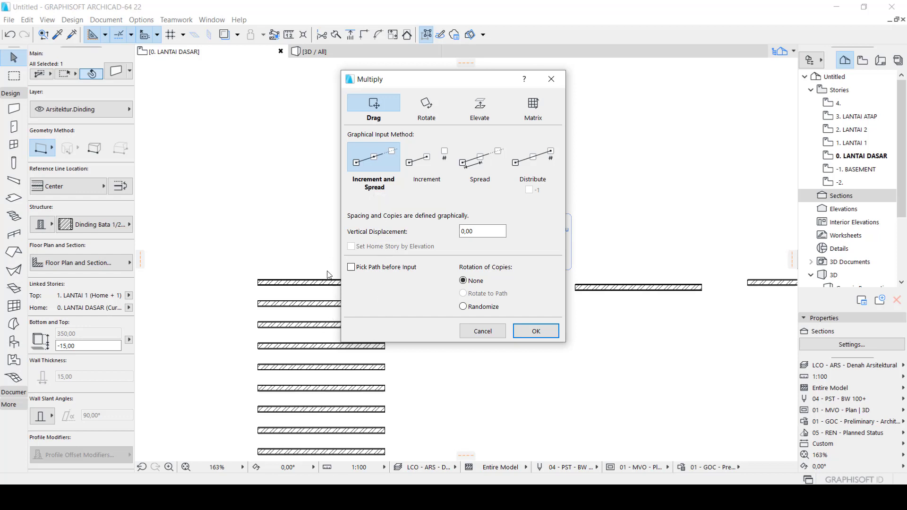
left_click(439, 162)
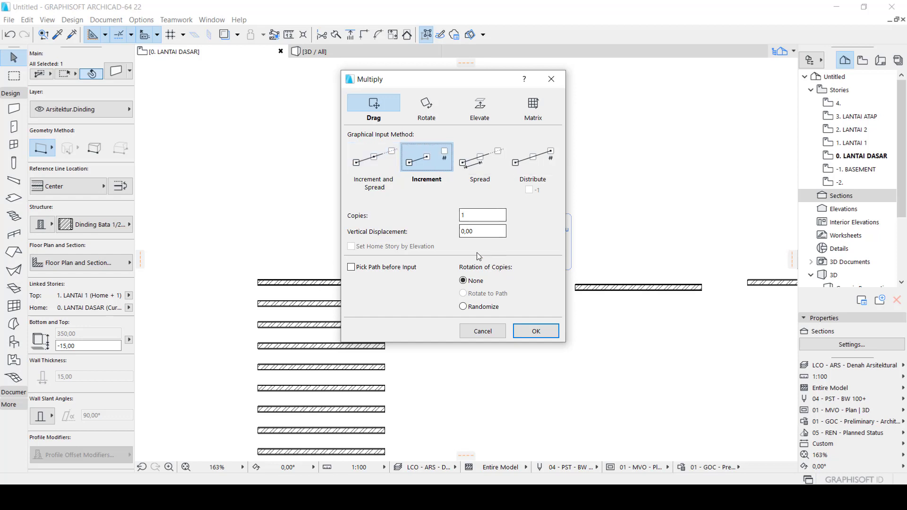
double_click(463, 216)
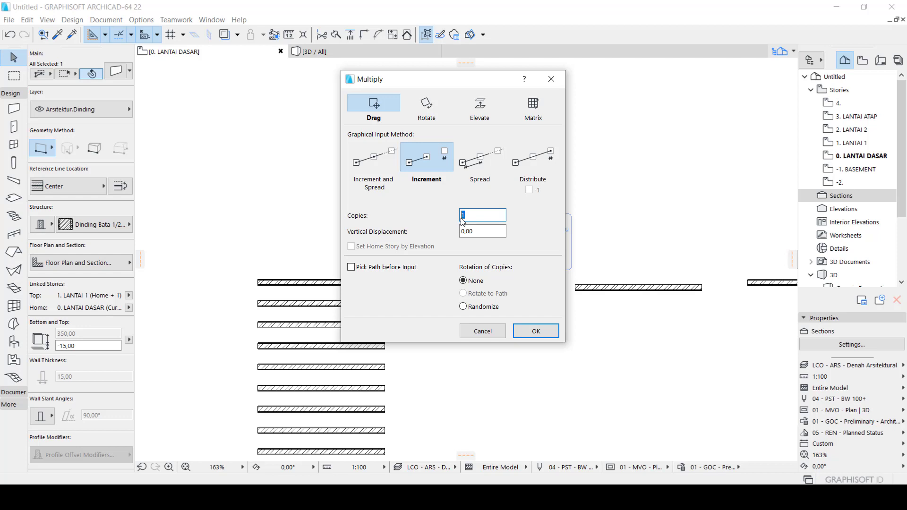
type("10")
left_click(536, 331)
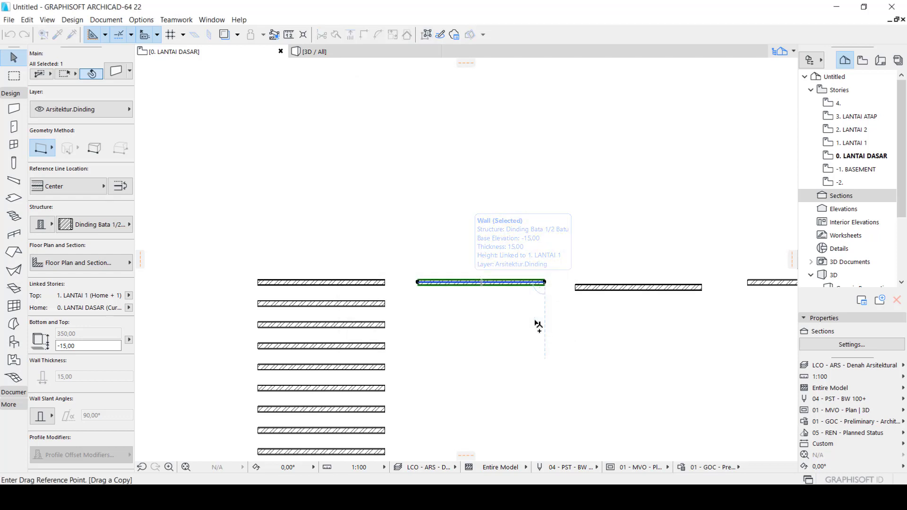
Place the wall's copies straight down from its right end at a spacing of 100
scroll(544, 283, "up", 3)
left_click(545, 283)
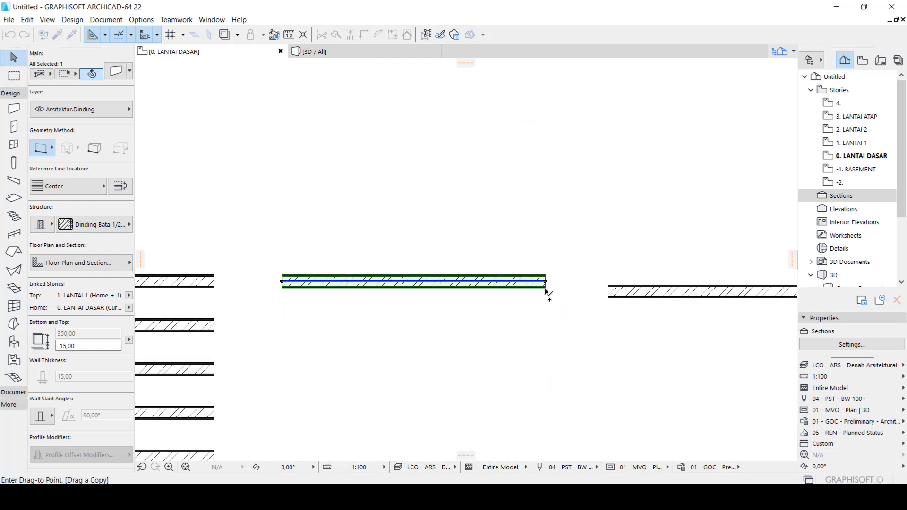
scroll(546, 289, "down", 3)
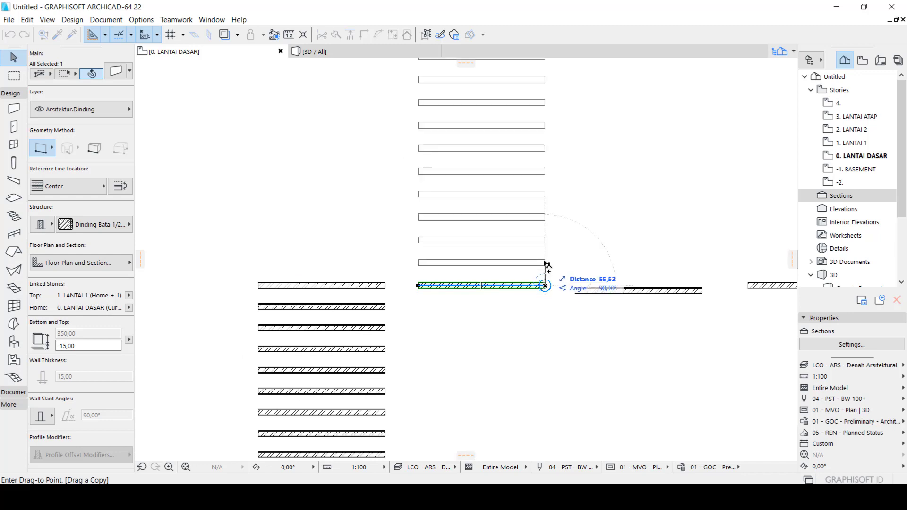
scroll(547, 264, "down", 2)
scroll(548, 265, "down", 1)
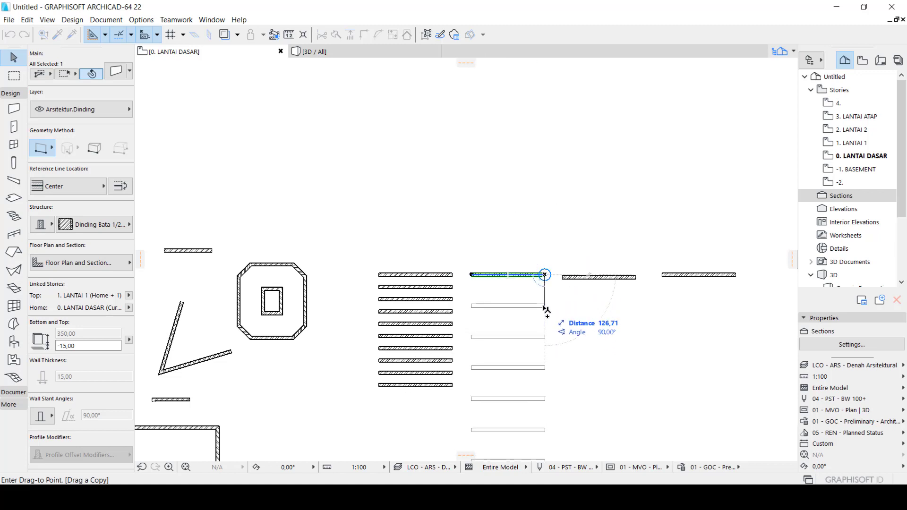
type("15,0")
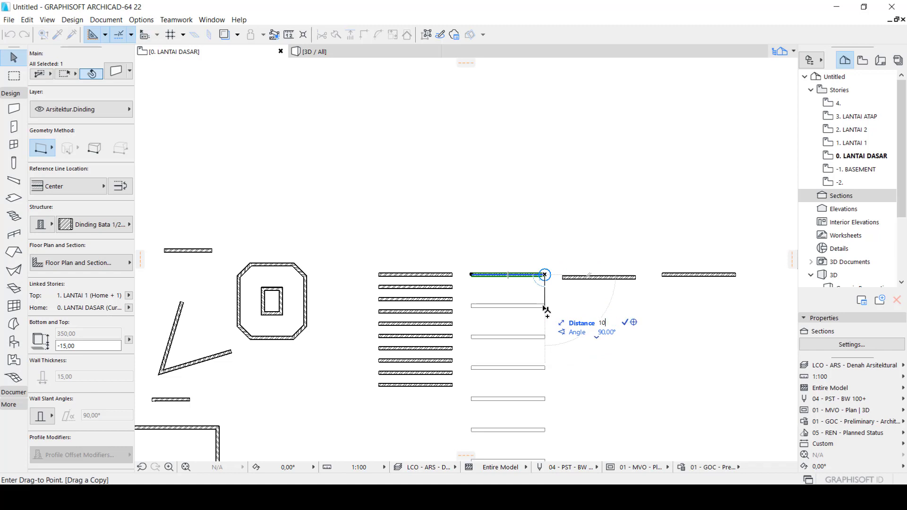
type("0")
key("Return")
scroll(534, 283, "down", 2)
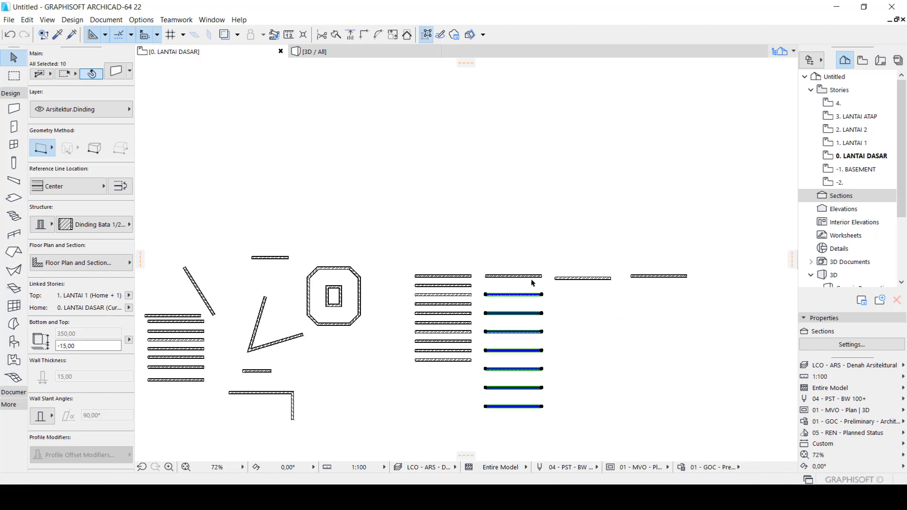
scroll(544, 402, "up", 2)
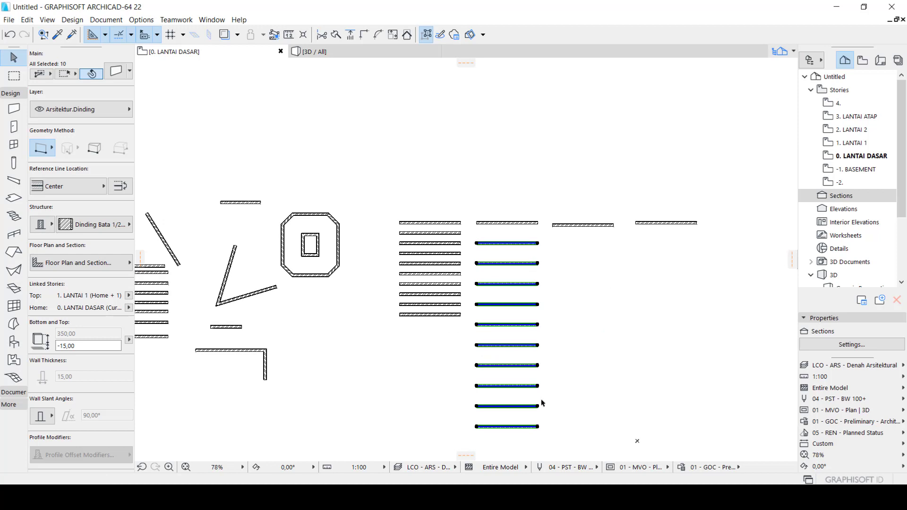
scroll(497, 258, "up", 3)
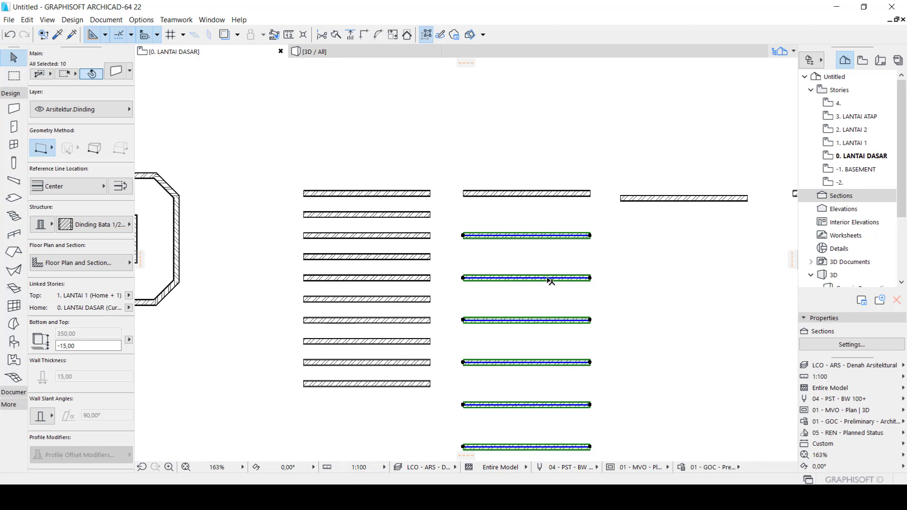
Deselect the copies, then select the third wall of the row and start Multiply with the Drag action, the Spread method and a spacing of 50
key("Escape")
scroll(552, 240, "down", 2)
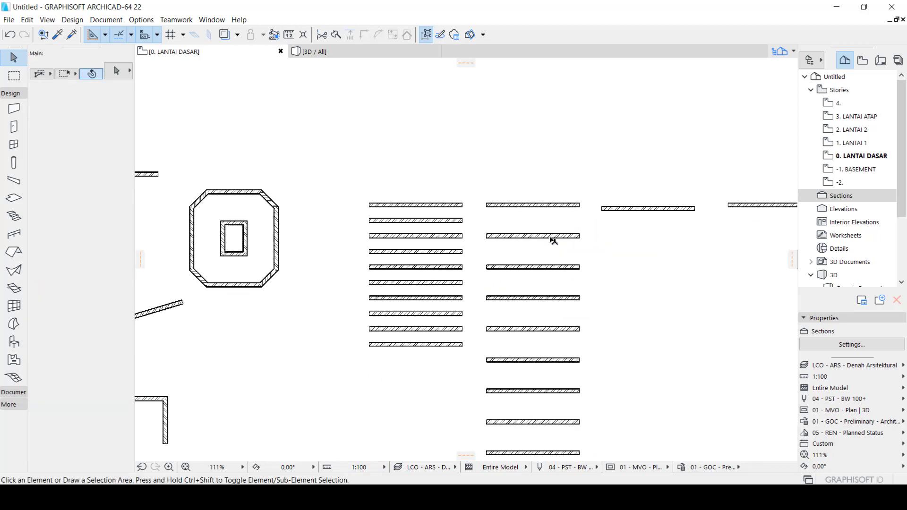
scroll(553, 240, "down", 1)
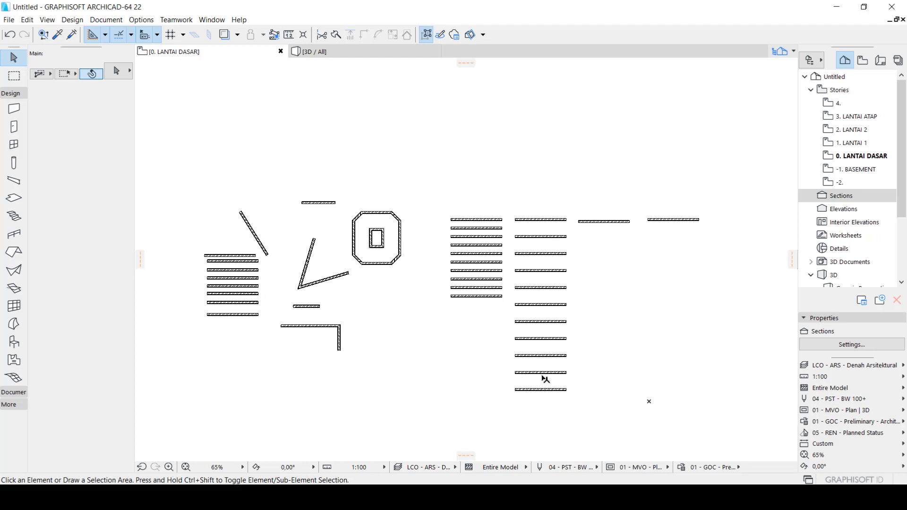
scroll(606, 219, "up", 2)
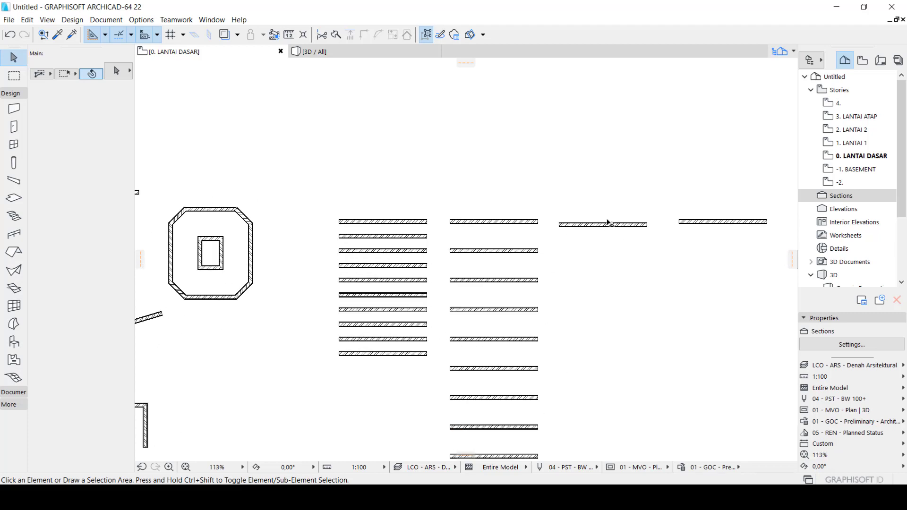
left_click(610, 225)
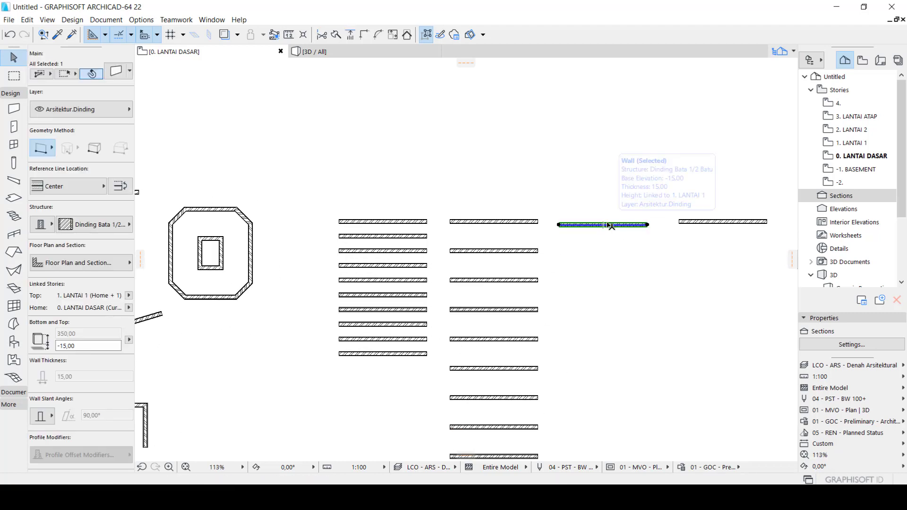
key("ctrl+u")
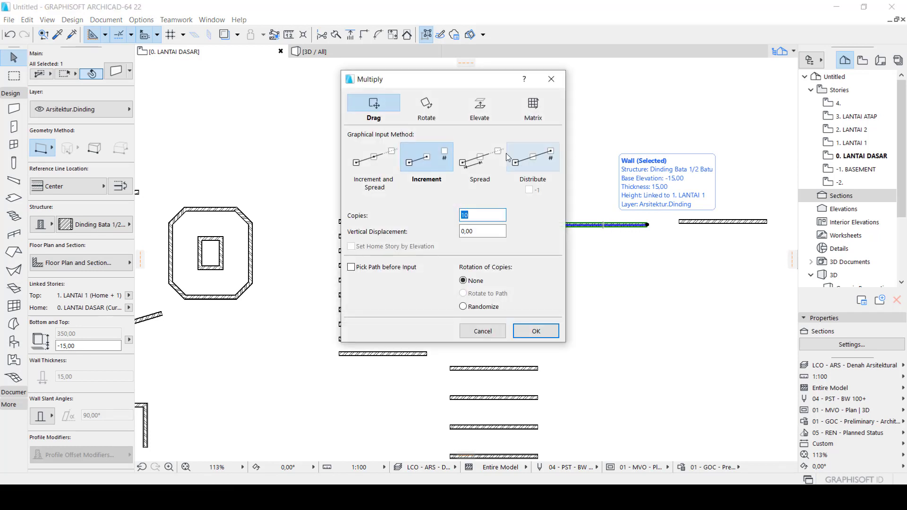
left_click(482, 158)
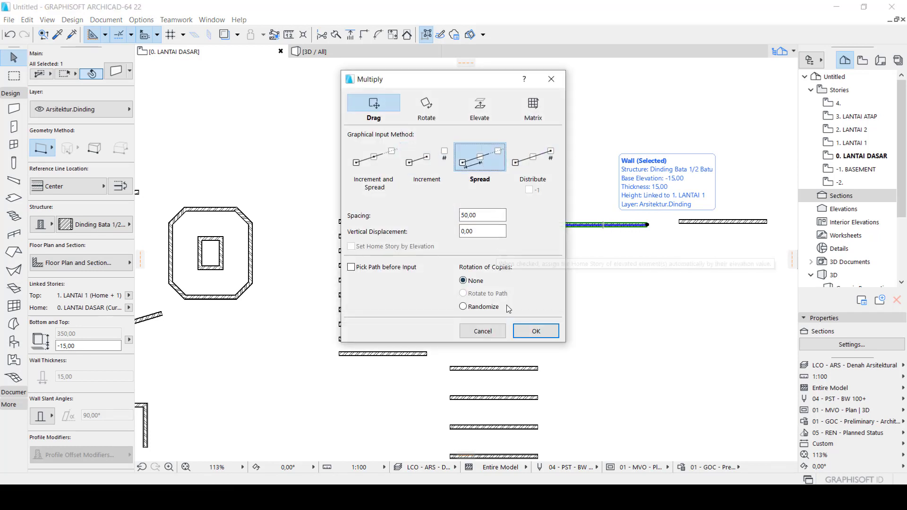
left_click(536, 332)
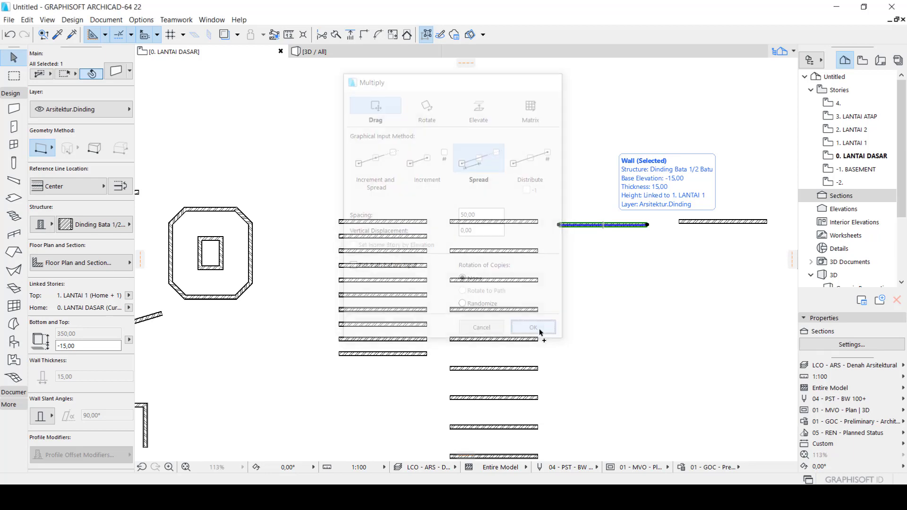
Spread thirteen copies of the third wall straight down from its right end and deselect them
scroll(649, 230, "up", 3)
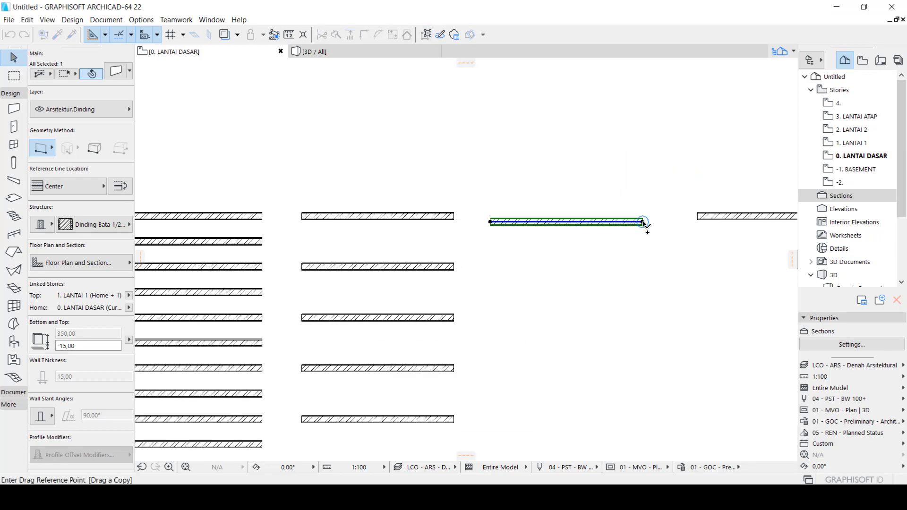
left_click(643, 222)
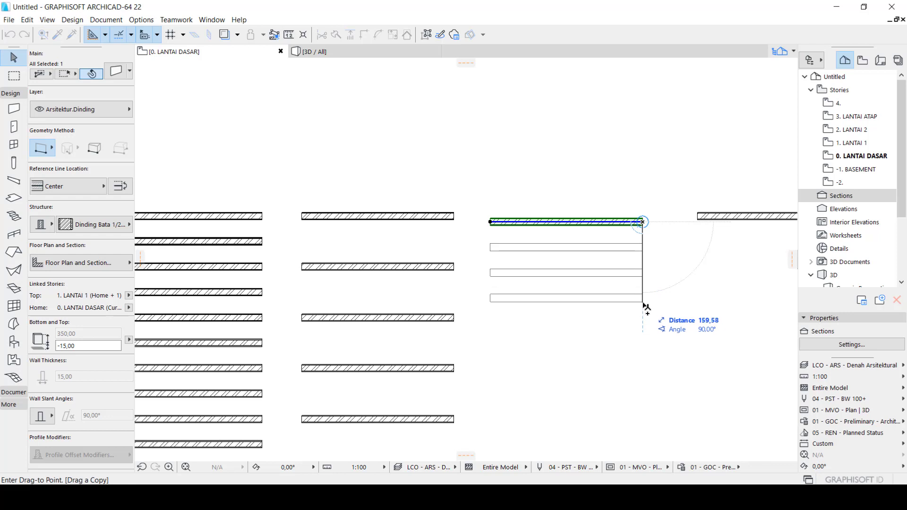
scroll(646, 307, "down", 3)
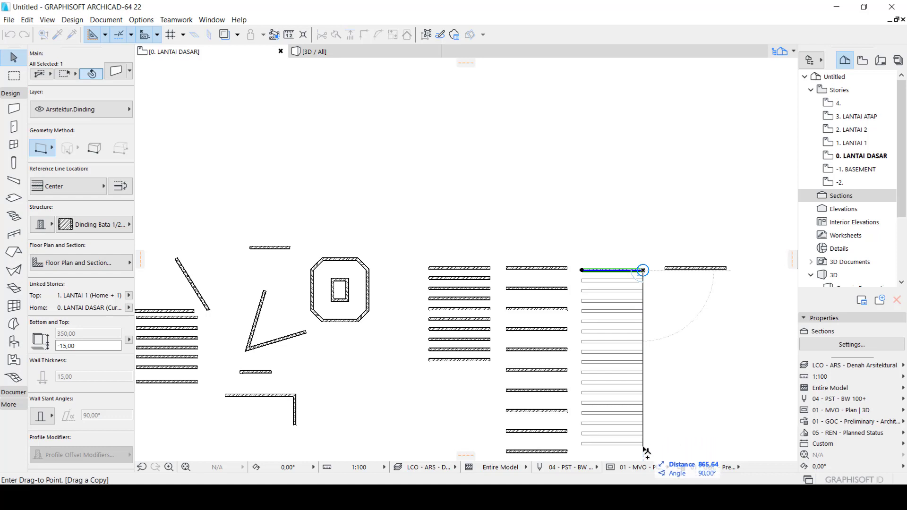
left_click(643, 404)
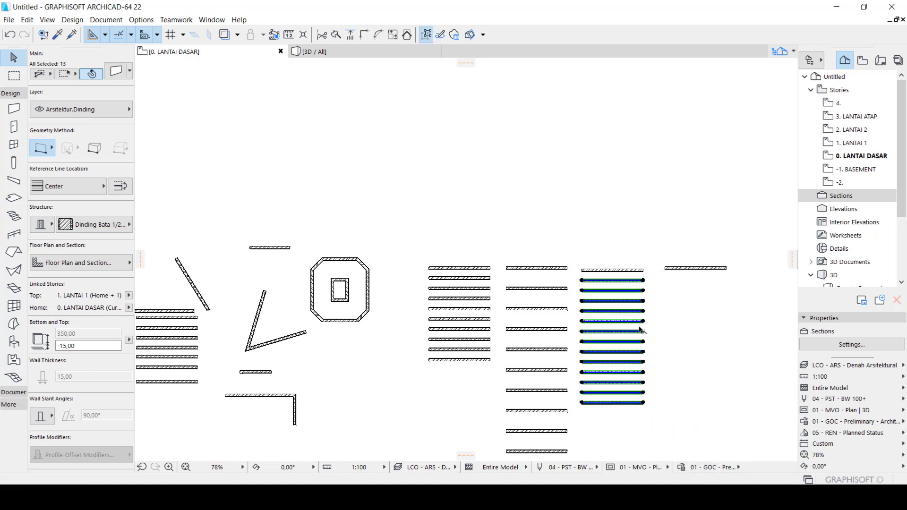
key("ctrl+u")
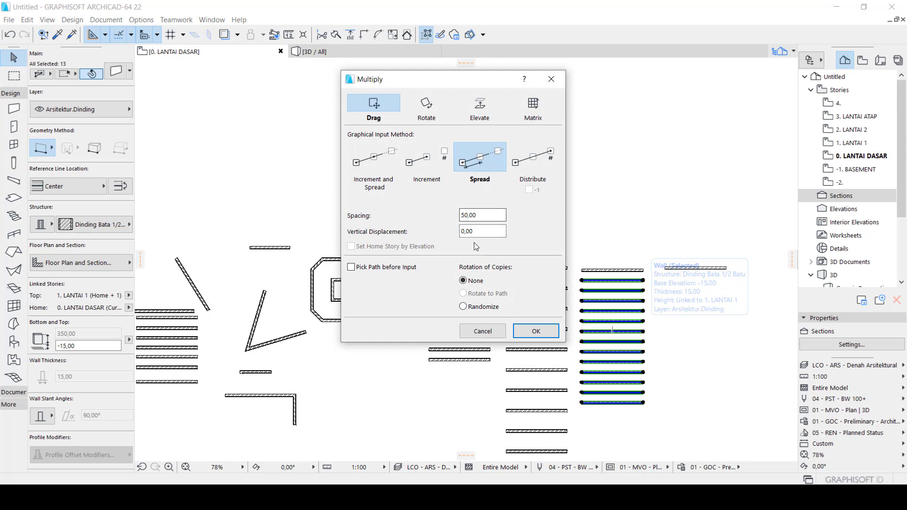
left_click(551, 79)
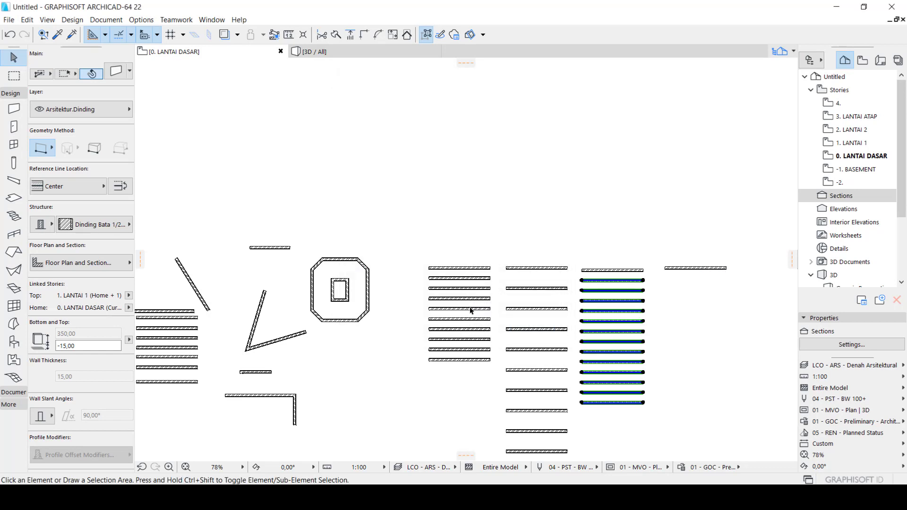
left_click(465, 254)
Select the fourth wall of the row and start Multiply with the Drag action, the Distribute method and 10 copies
scroll(413, 281, "down", 3)
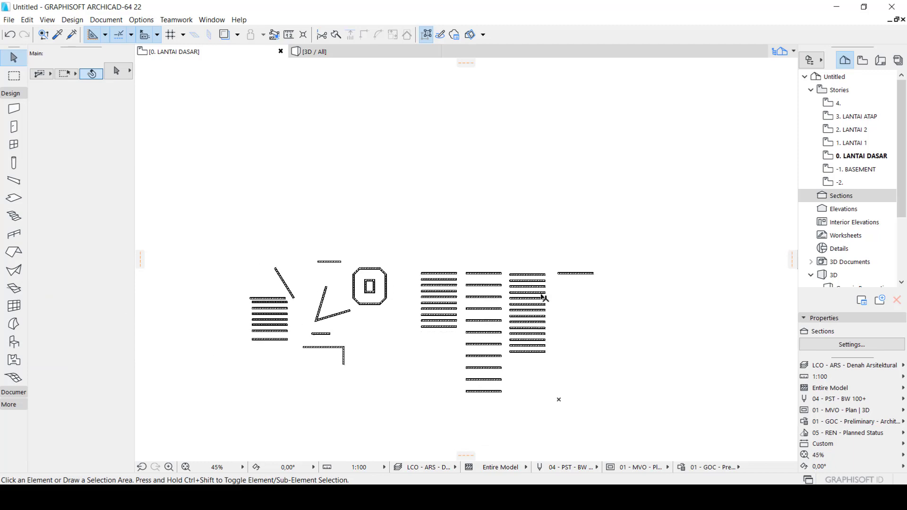
scroll(532, 279, "up", 4)
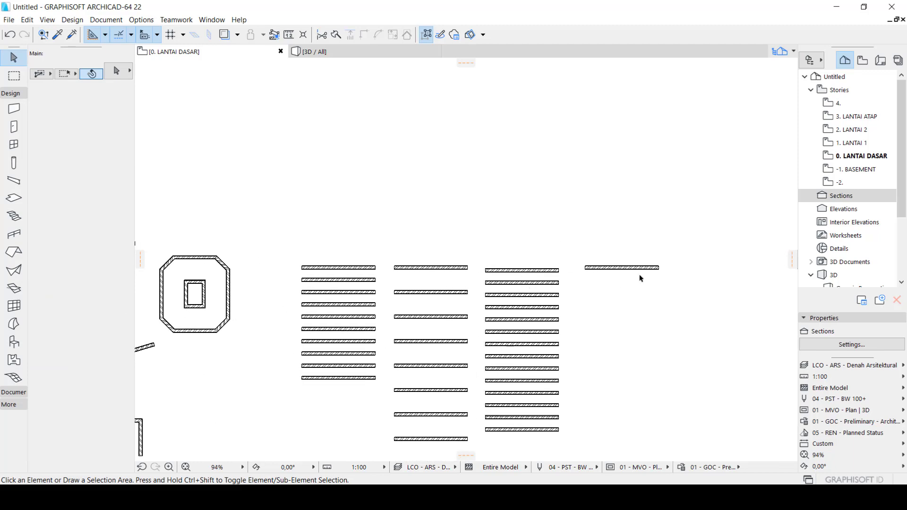
scroll(639, 273, "up", 3)
left_click(638, 268)
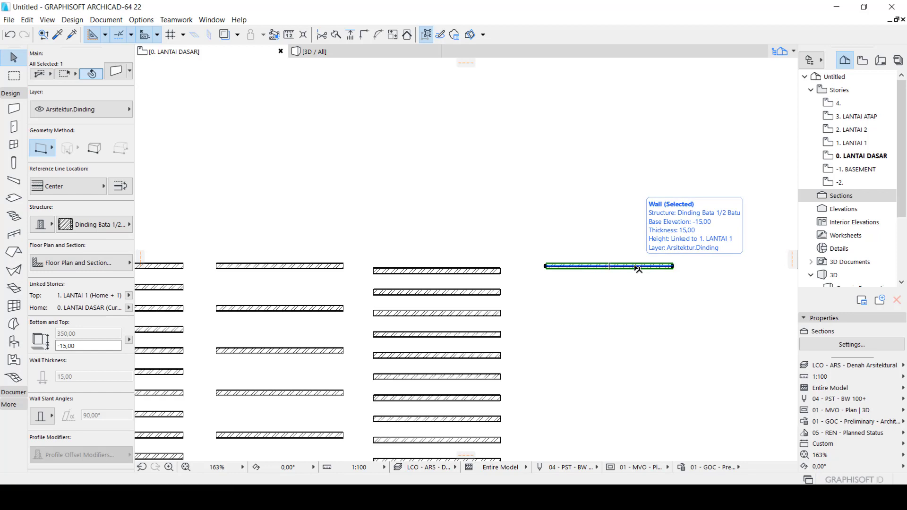
key("ctrl+u")
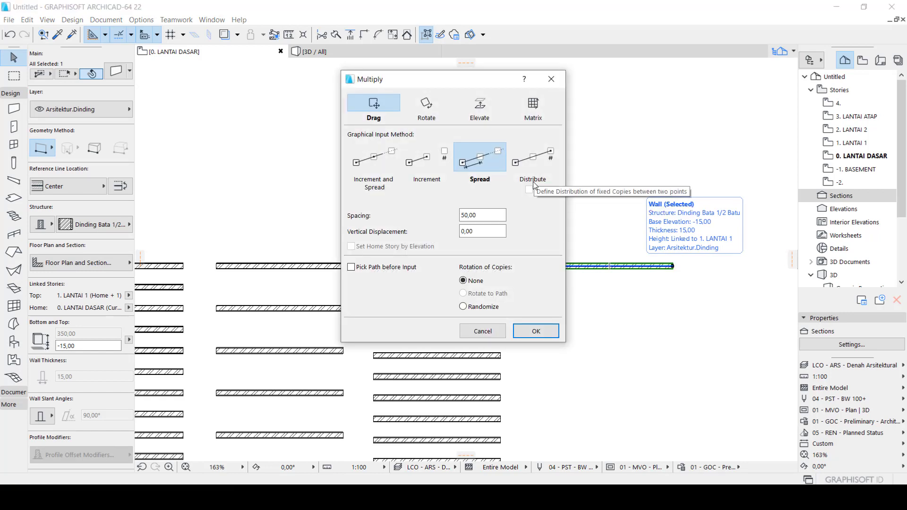
left_click(530, 162)
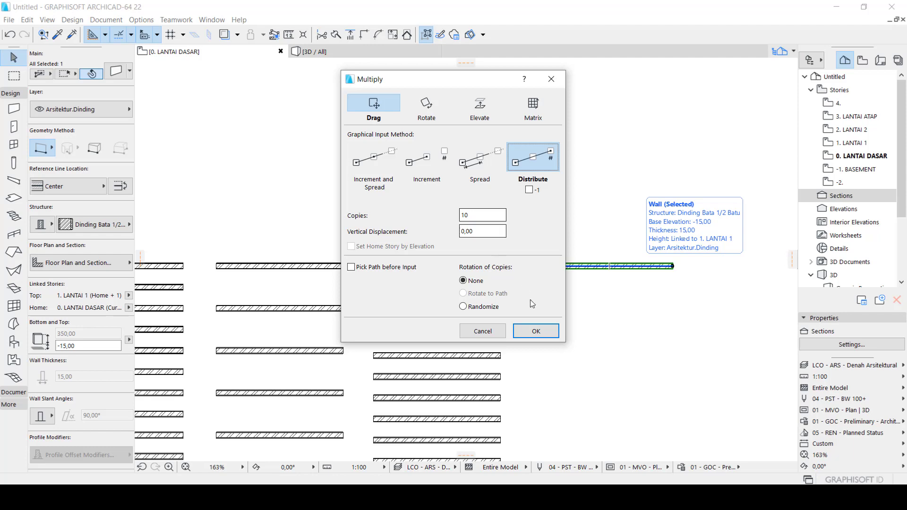
left_click(542, 331)
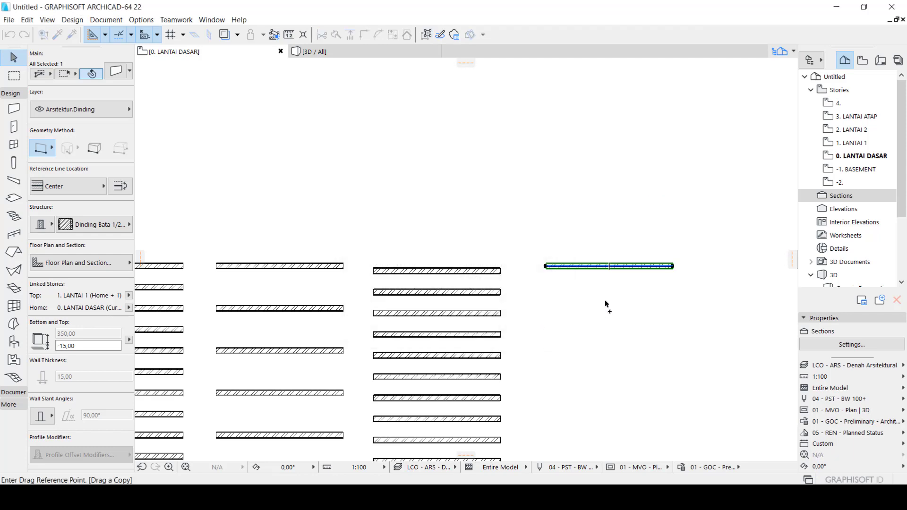
Distribute the fourth wall's copies straight down from its right end over a distance of 1000
scroll(689, 263, "up", 3)
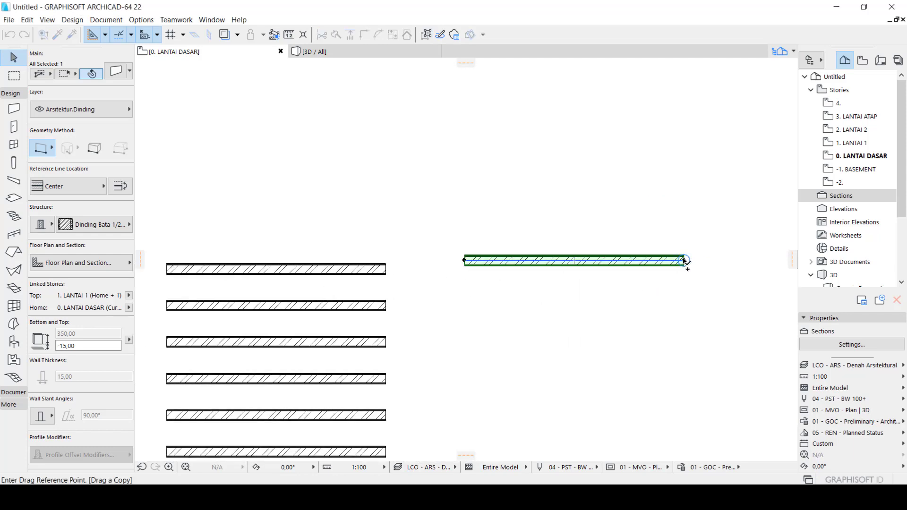
left_click(686, 261)
scroll(685, 265, "down", 3)
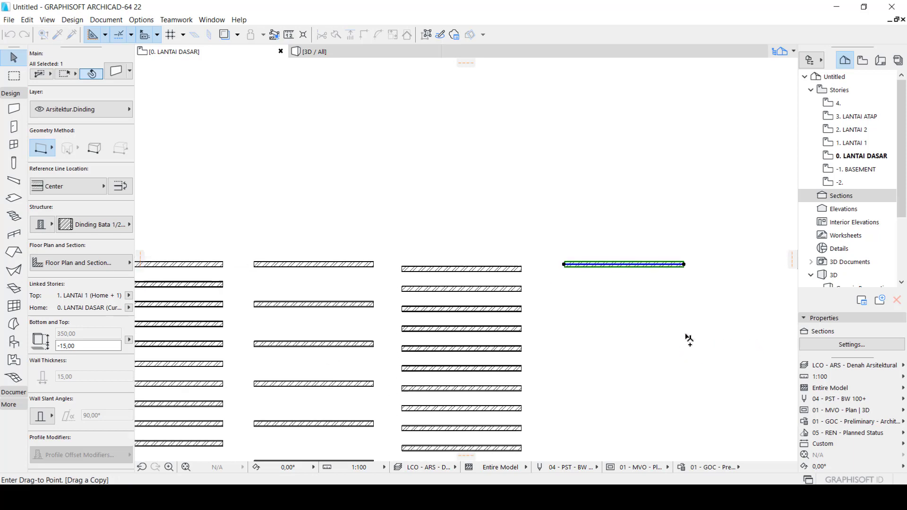
scroll(689, 339, "down", 6)
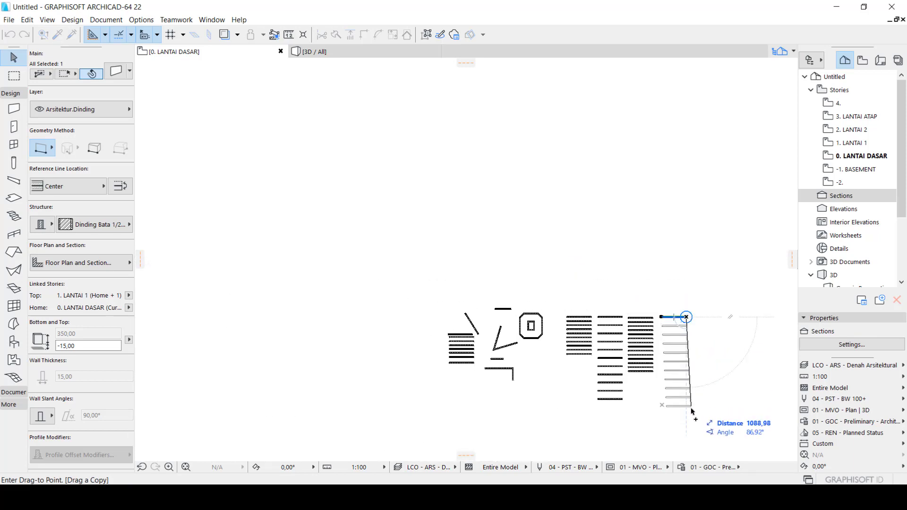
scroll(688, 424, "up", 3)
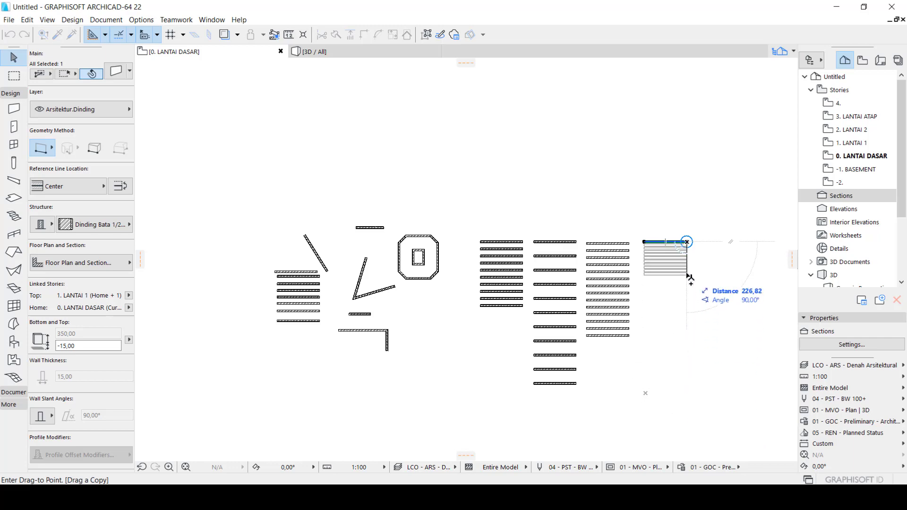
scroll(688, 274, "up", 2)
scroll(685, 260, "up", 2)
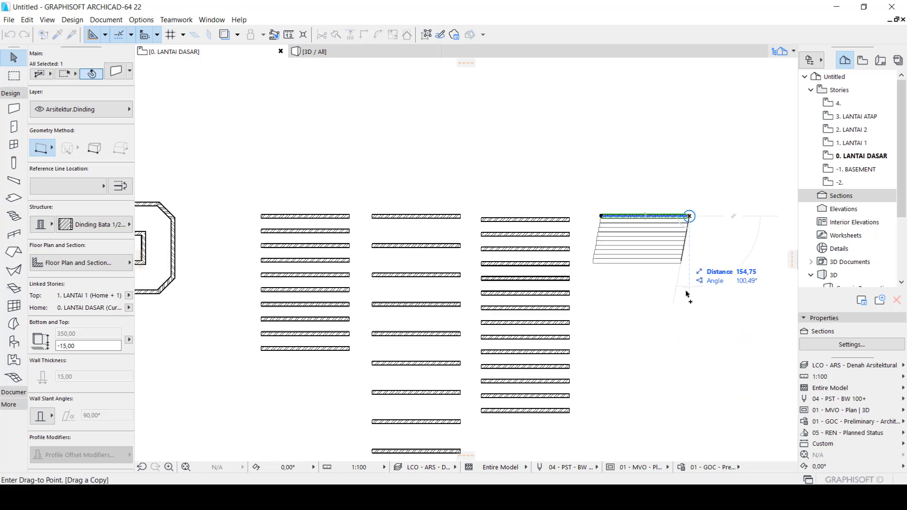
scroll(690, 305, "down", 3)
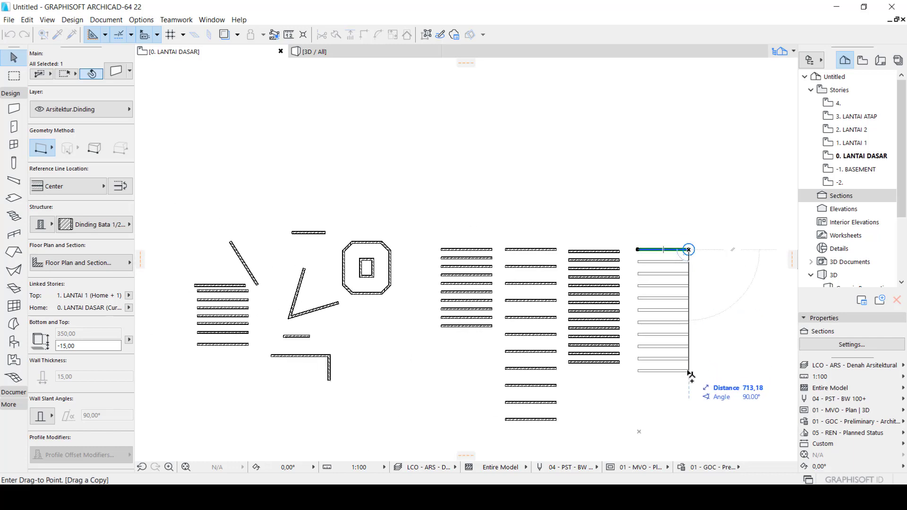
scroll(685, 376, "up", 2)
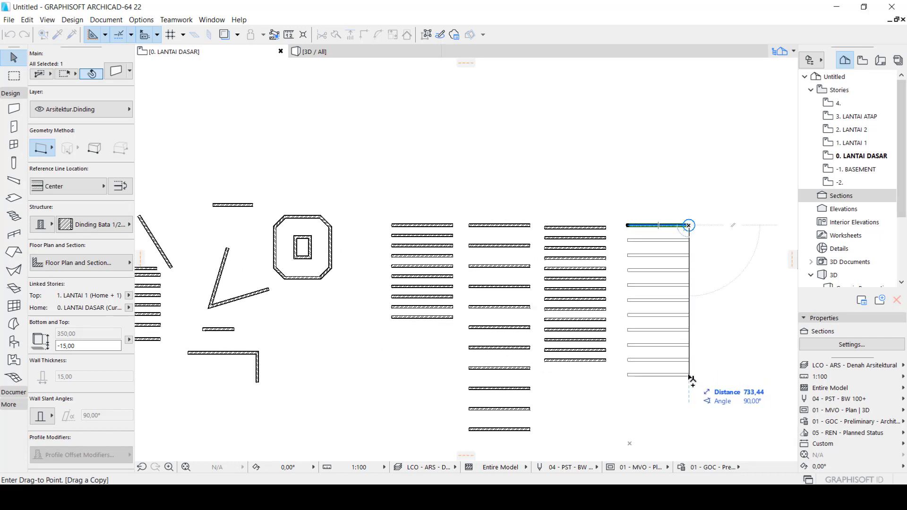
type("1000")
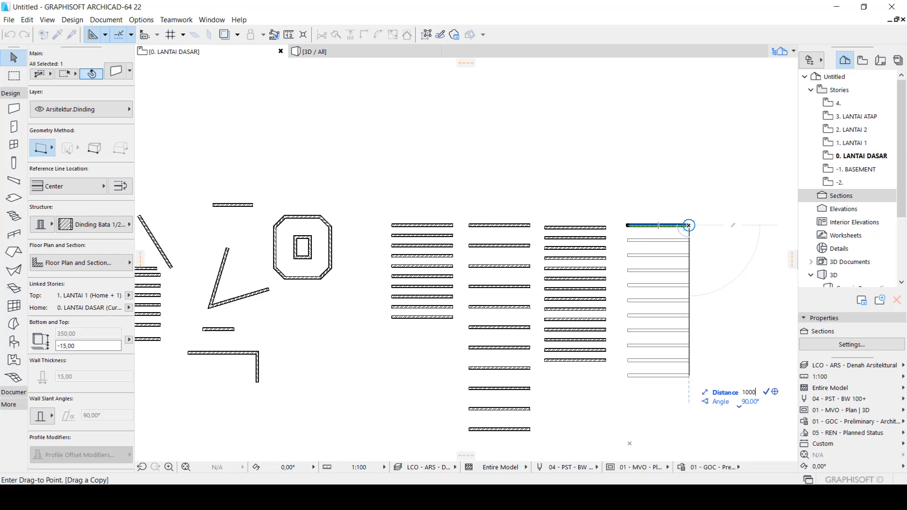
key("Return")
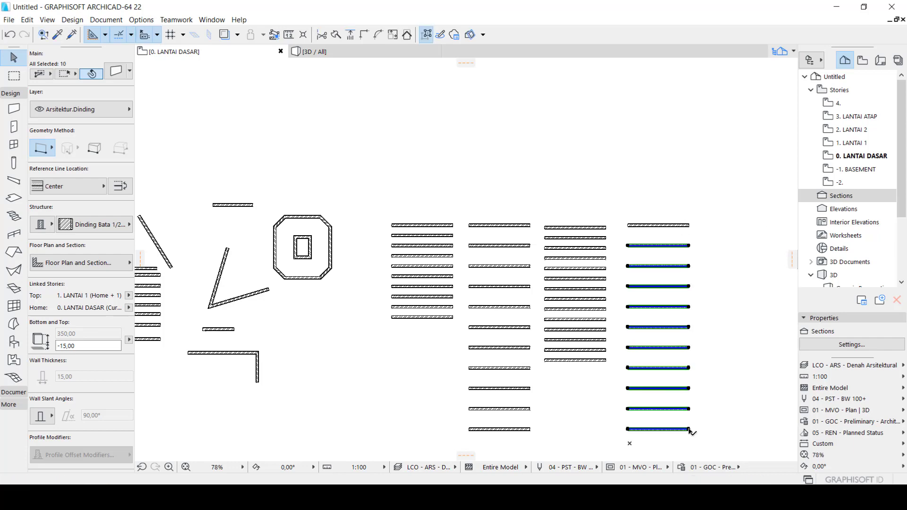
Look over the distributed copies, deselect them and undo the last multiplication
scroll(673, 327, "down", 2)
scroll(675, 404, "up", 5)
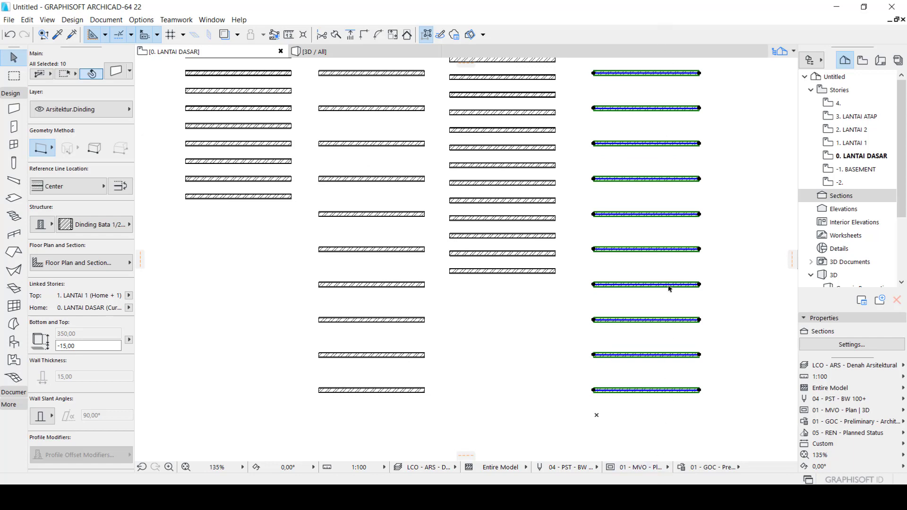
scroll(666, 449, "down", 3)
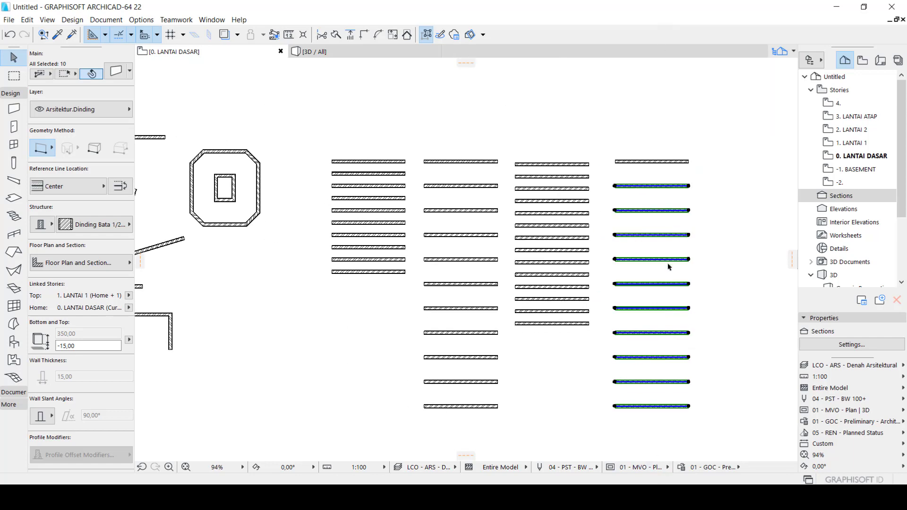
left_click(671, 177)
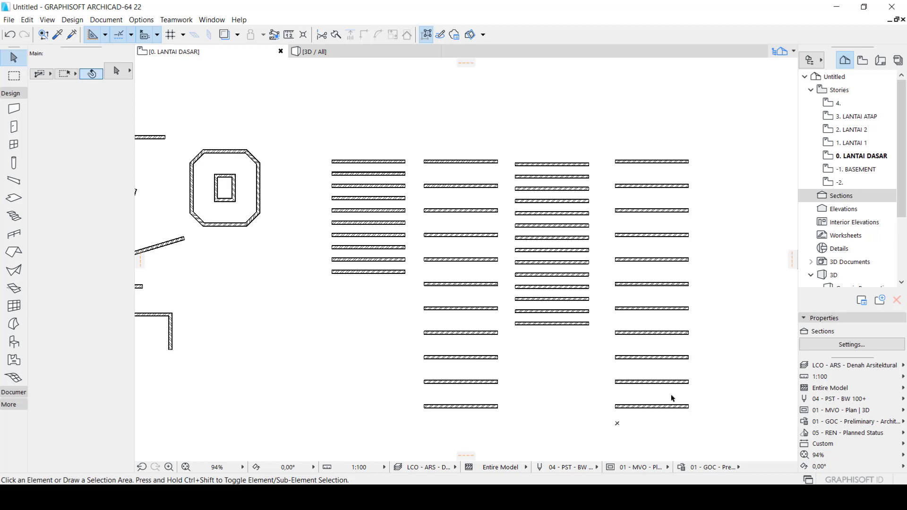
key("ctrl+z")
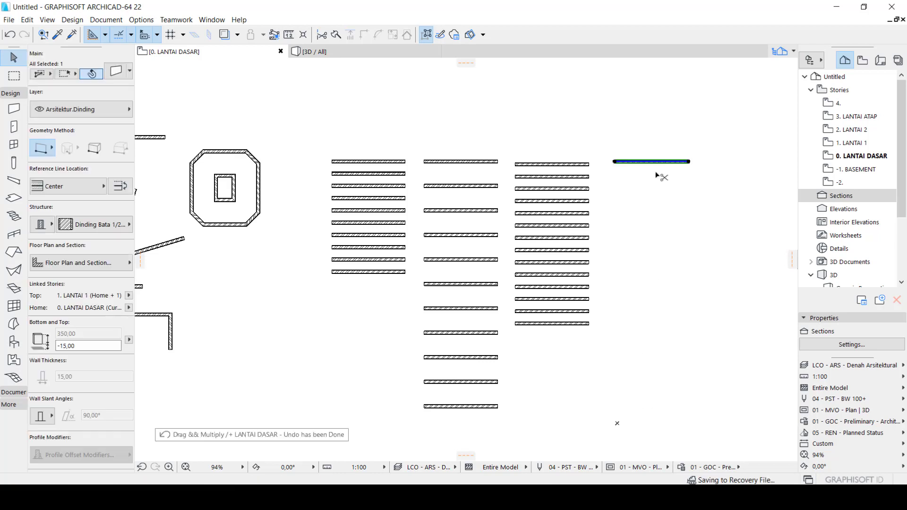
Distribute 10 copies of the fourth wall straight down from its right end over a distance of 700 and deselect them
key("ctrl+u")
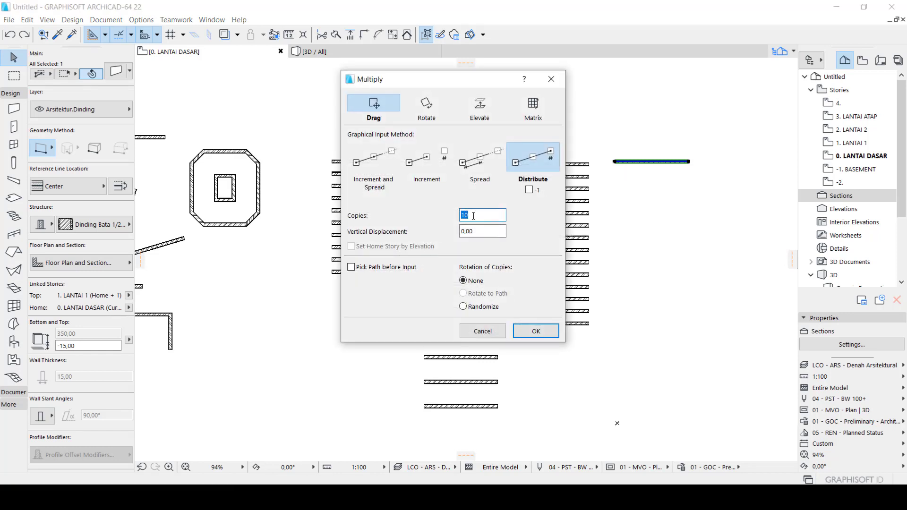
left_click(533, 330)
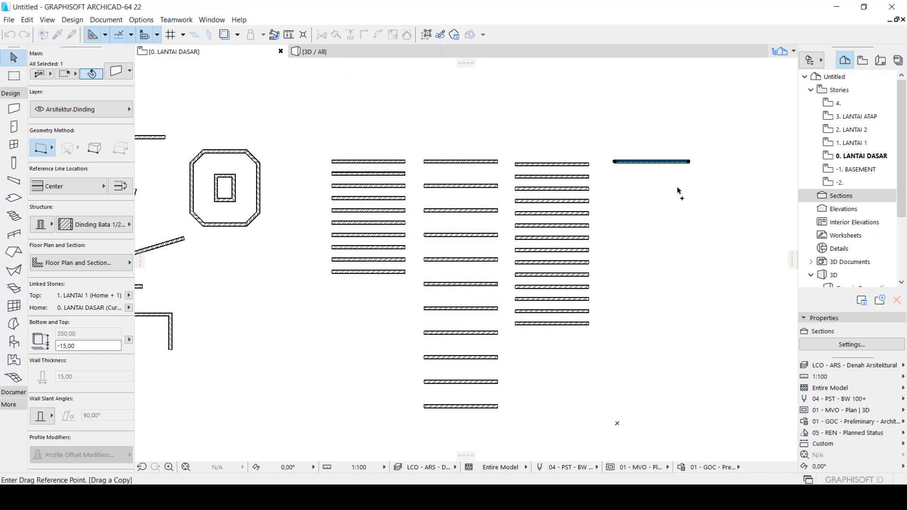
scroll(679, 191, "up", 3)
left_click(699, 143)
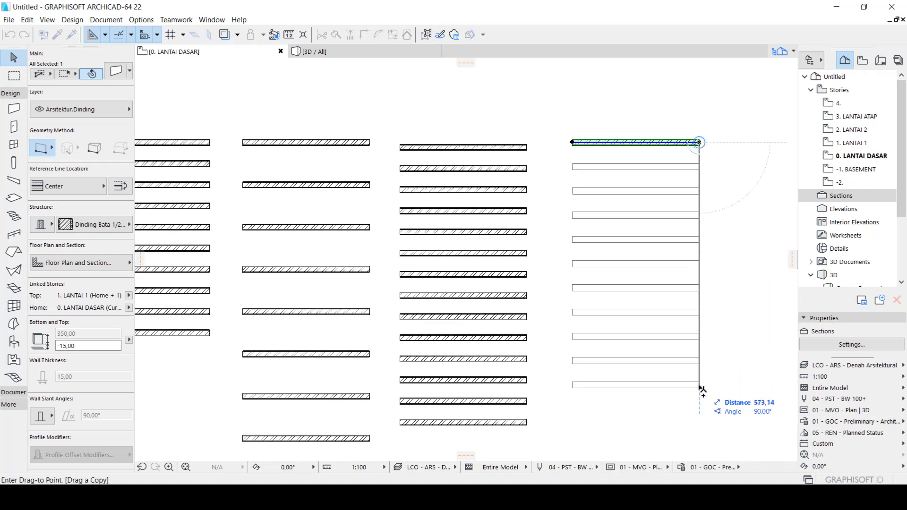
type("700")
key("Return")
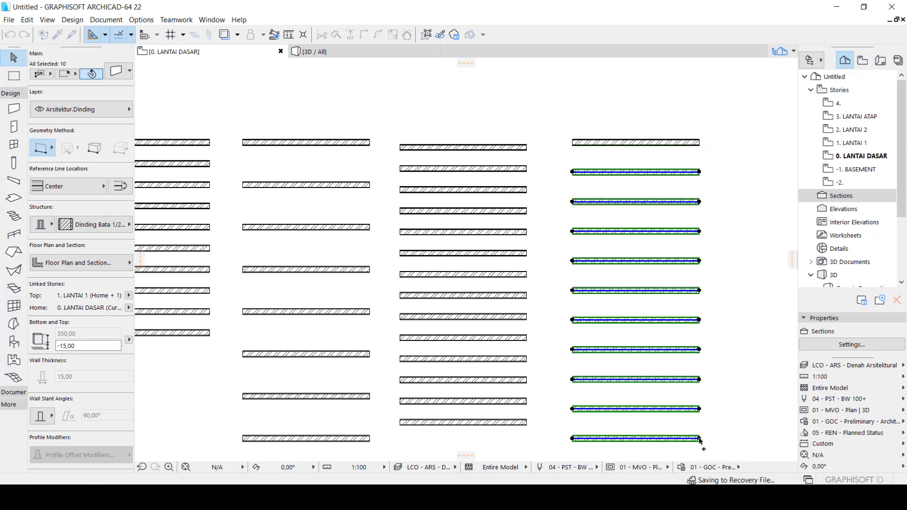
left_click(705, 276)
scroll(704, 274, "down", 1)
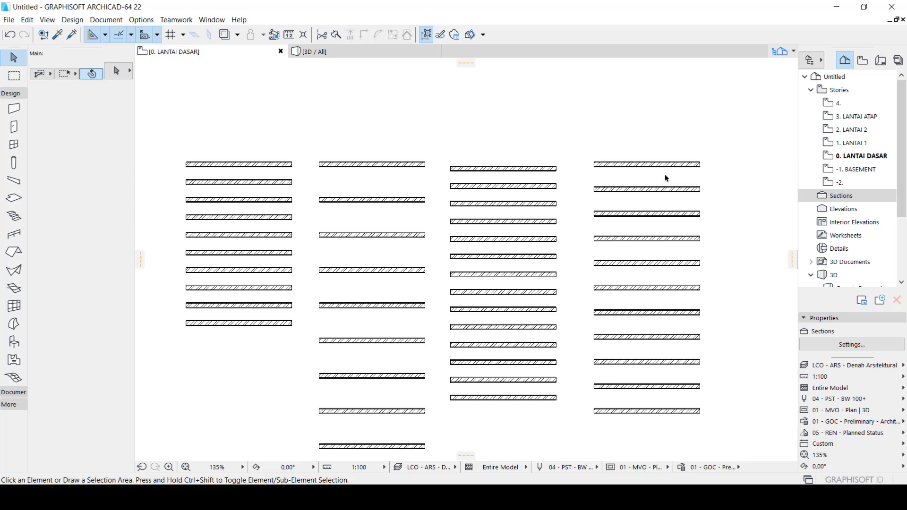
Look over the four columns of multiplied walls and compare the spacing produced by each Multiply method
left_click(646, 189)
left_click(657, 165)
scroll(378, 290, "down", 2)
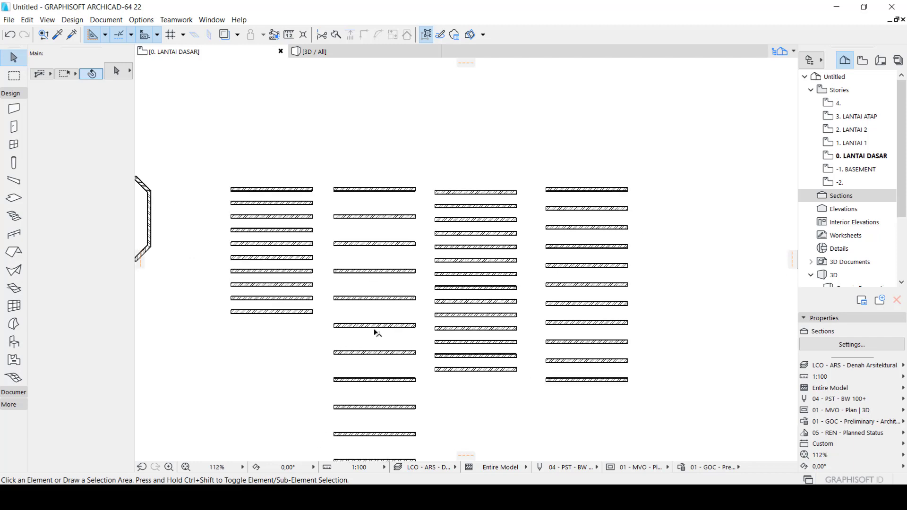
scroll(377, 333, "up", 2)
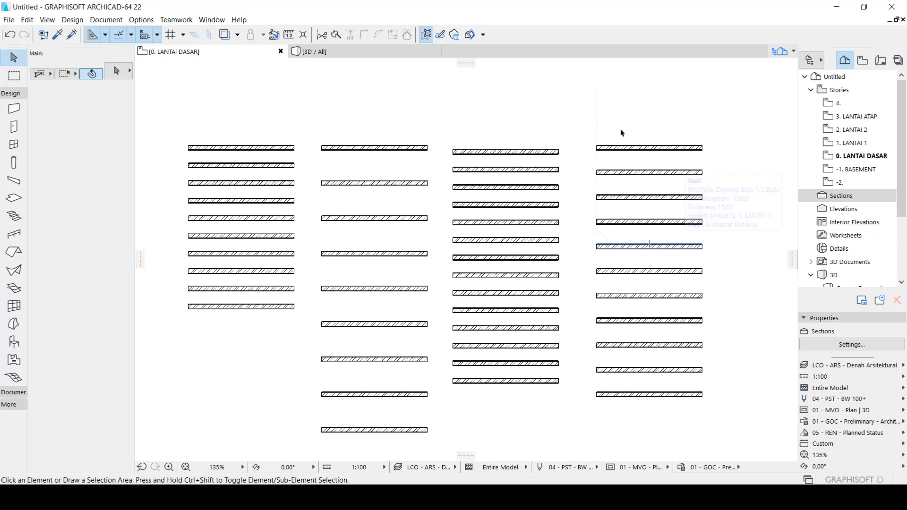
scroll(665, 278, "up", 3)
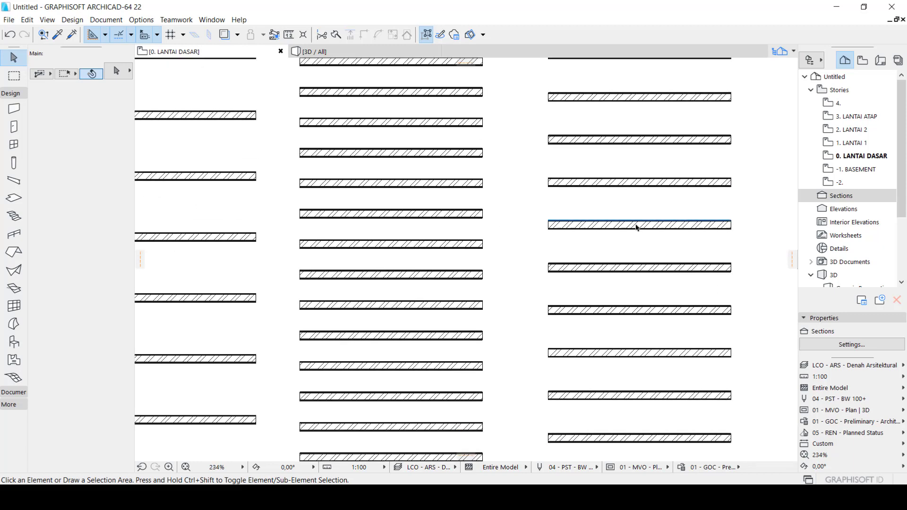
scroll(636, 227, "down", 3)
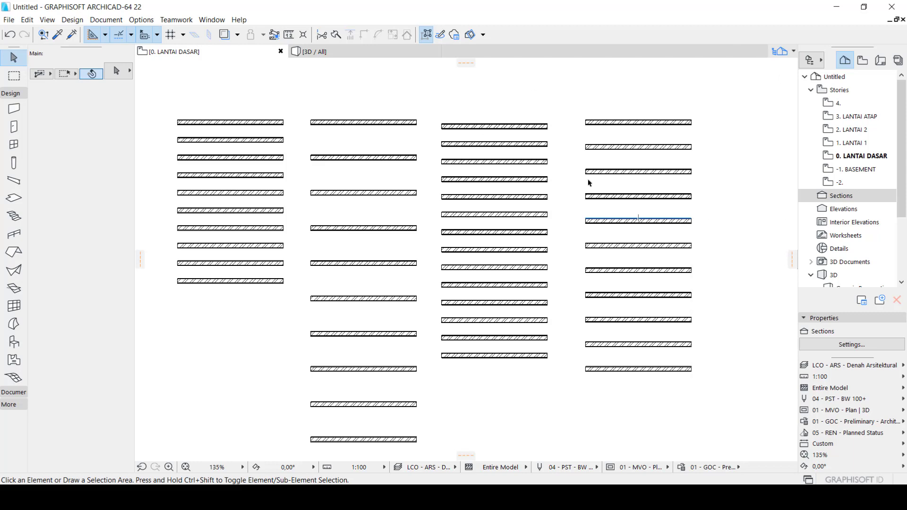
scroll(587, 182, "down", 5)
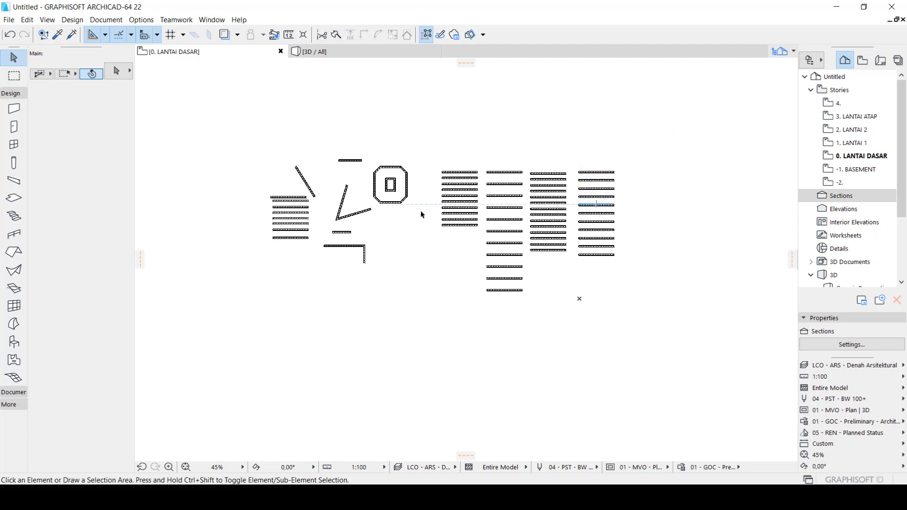
scroll(335, 211, "up", 3)
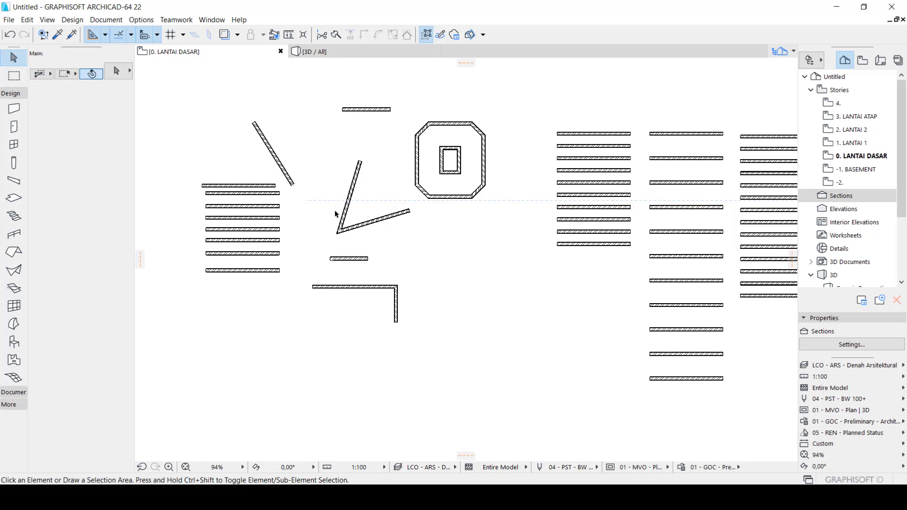
Select the horizontal wall of the L-shaped pair, examine its pet palette commands including Multiply, and cancel without editing
scroll(451, 367, "up", 1)
scroll(453, 366, "up", 4)
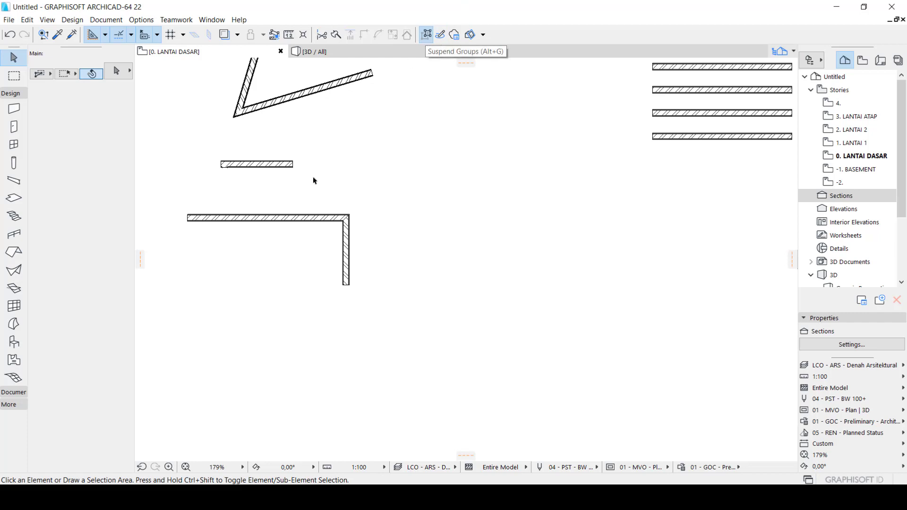
scroll(278, 222, "up", 3)
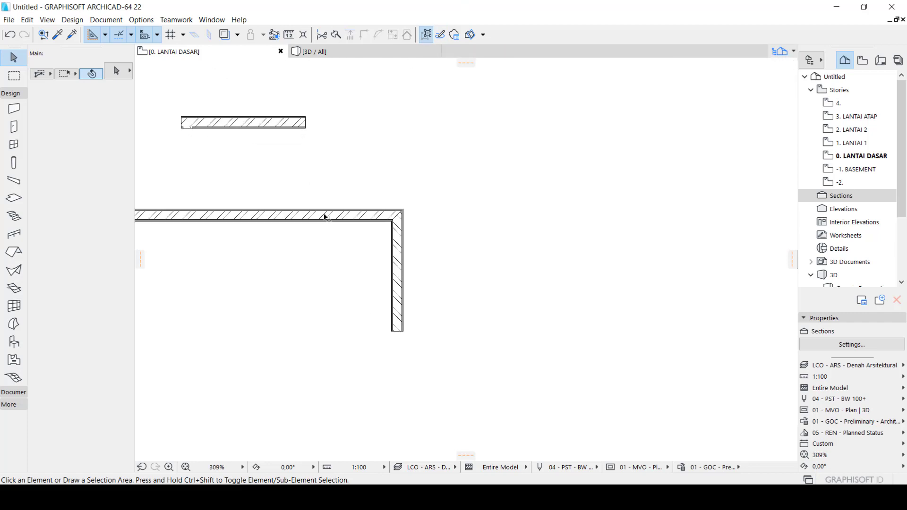
left_click(372, 218)
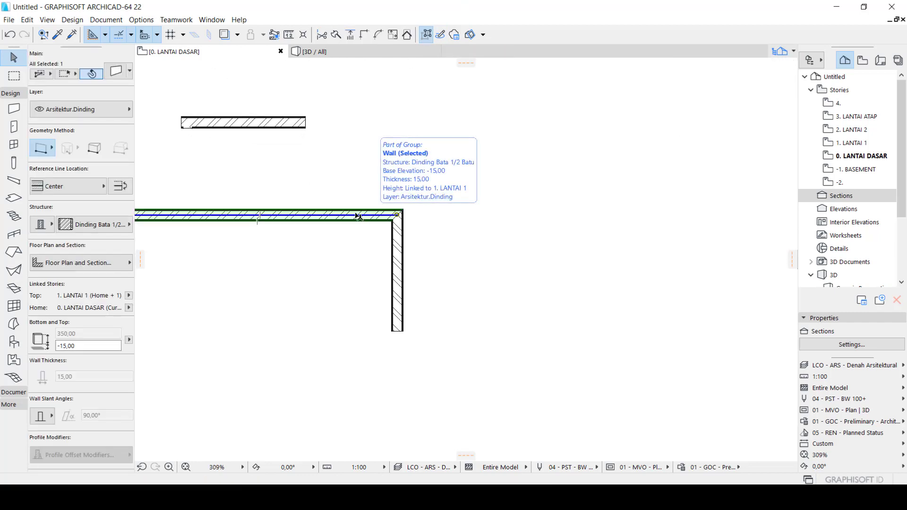
left_click(354, 216)
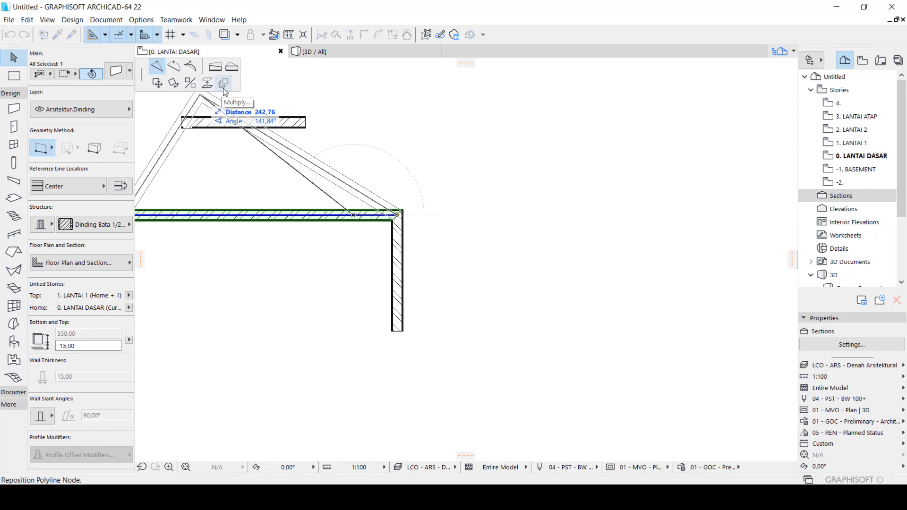
key("Escape")
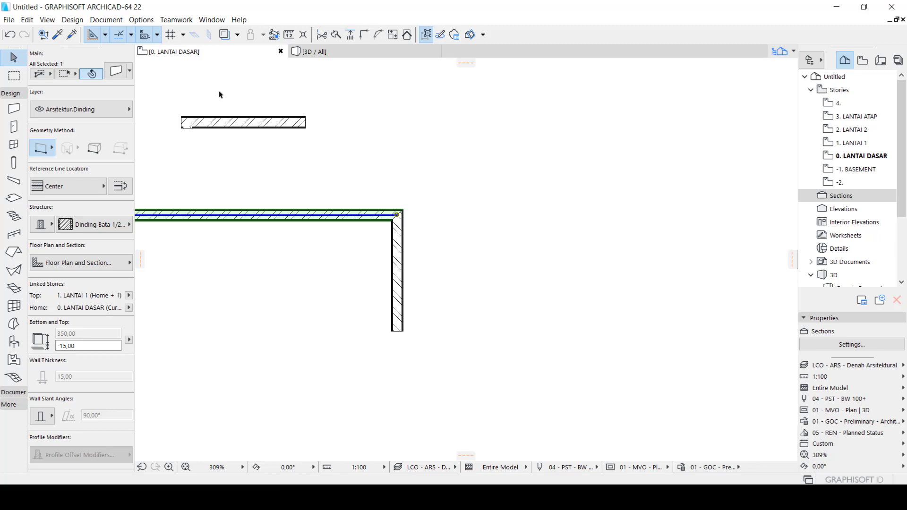
scroll(485, 233, "down", 5)
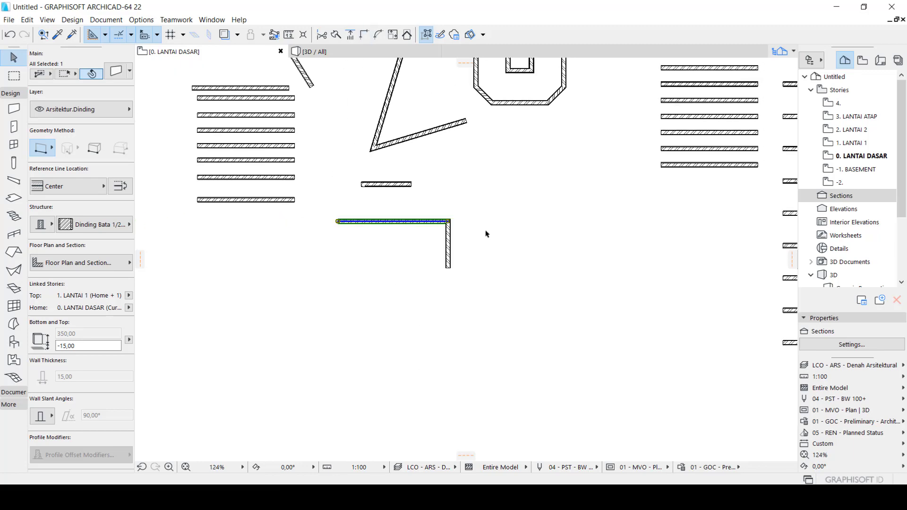
key("Escape")
scroll(575, 188, "down", 3)
scroll(522, 81, "up", 5)
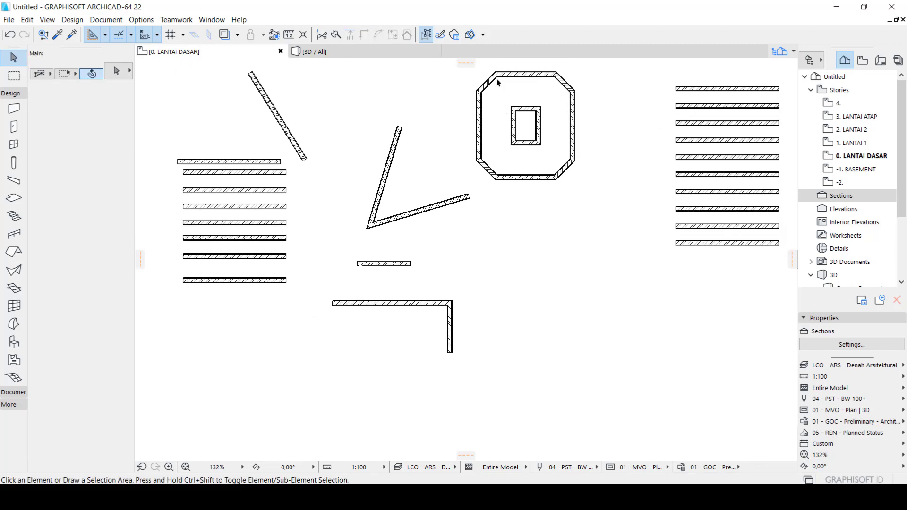
Select the octagonal and inner rectangular walls, examine the pet palette commands including Mirror and Offset all edges, and deselect them
scroll(482, 90, "up", 1)
left_click_drag(465, 85, 617, 262)
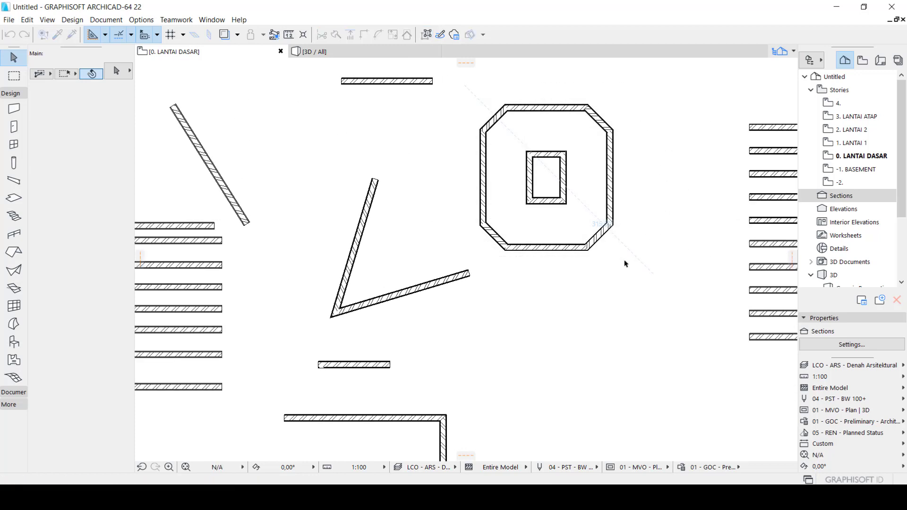
left_click(547, 108)
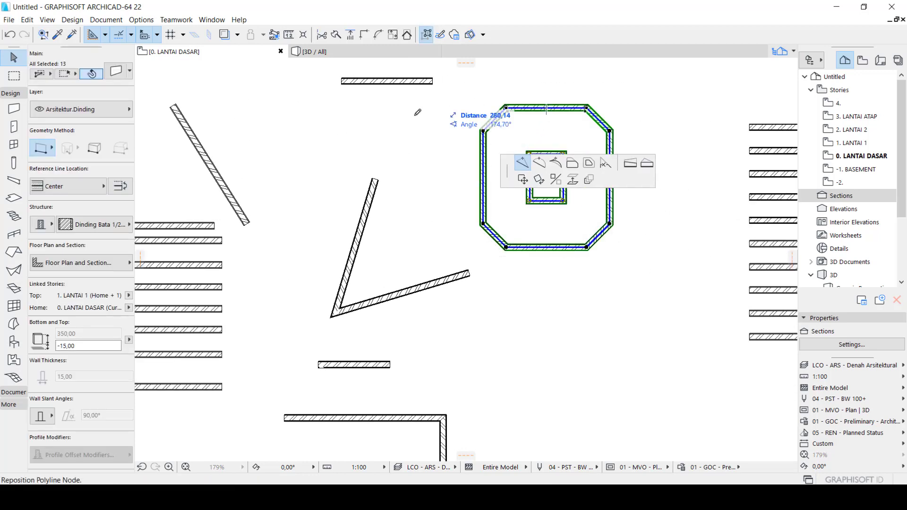
left_click(412, 179)
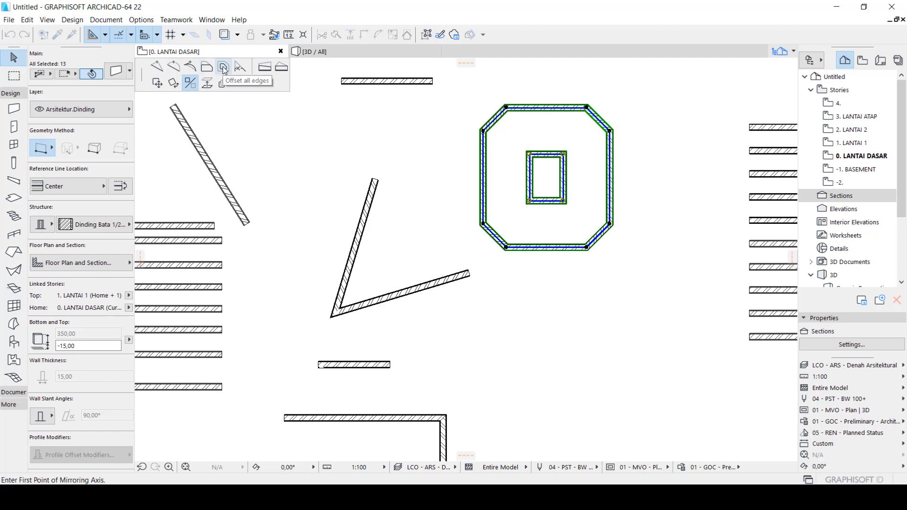
key("Escape")
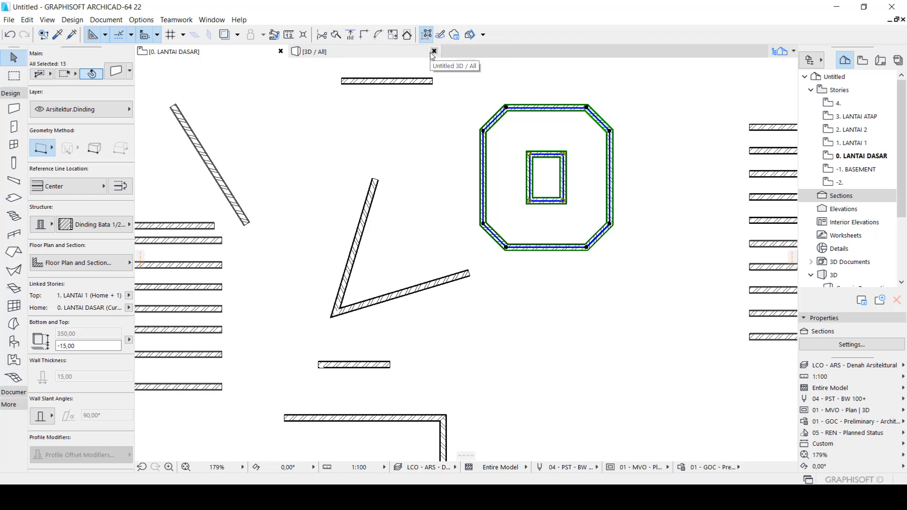
key("Escape")
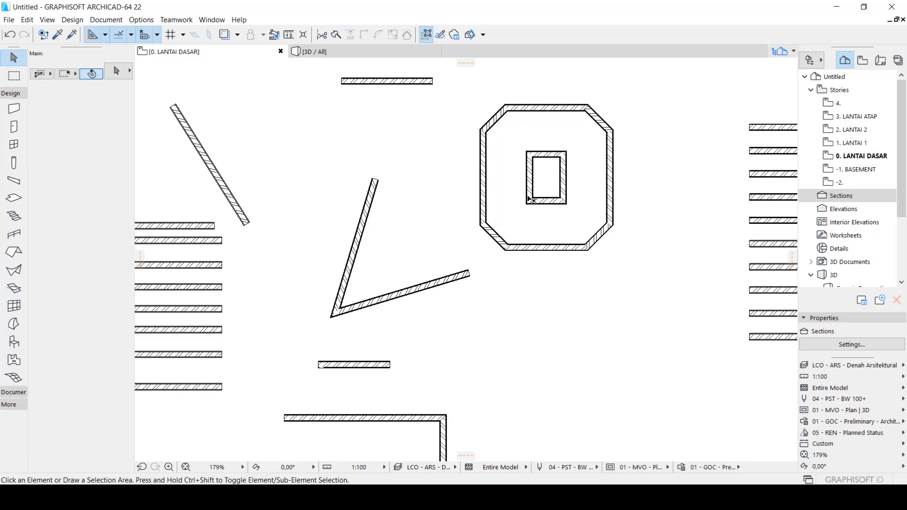
scroll(539, 200, "down", 6)
scroll(740, 232, "up", 2)
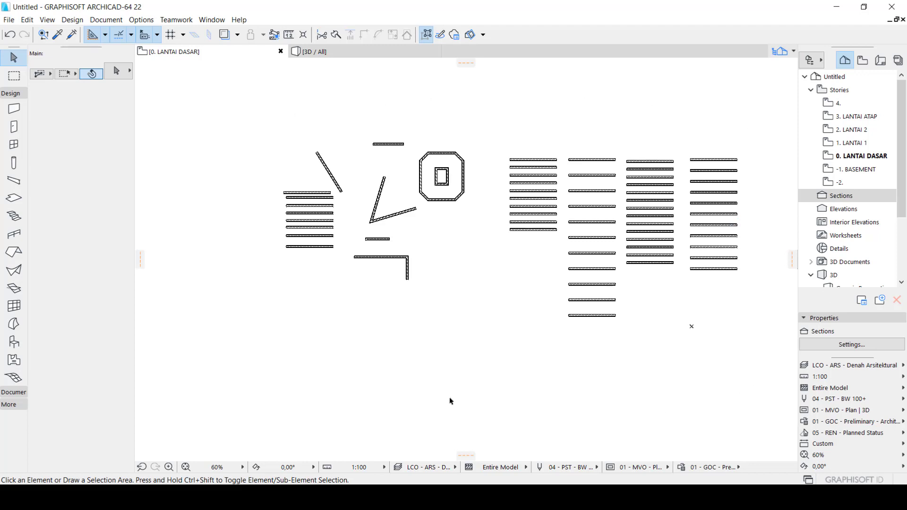
scroll(208, 253, "down", 2)
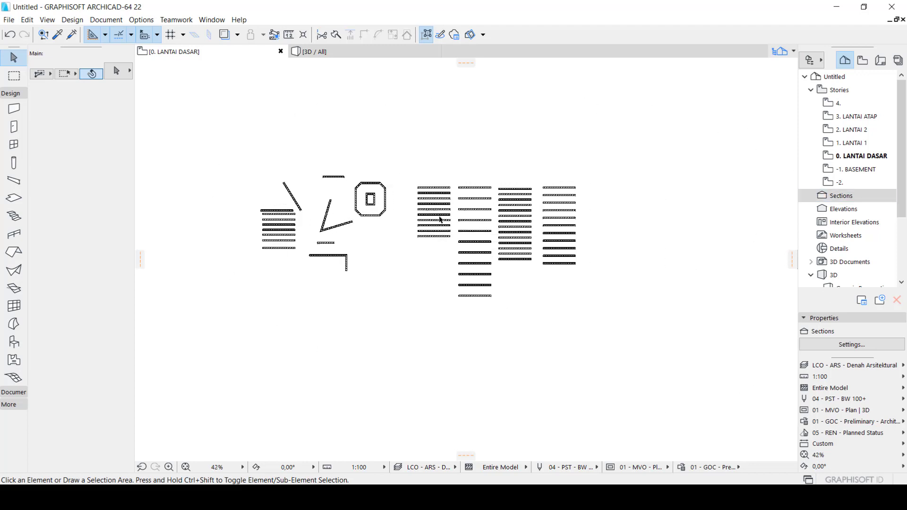
scroll(403, 199, "up", 2)
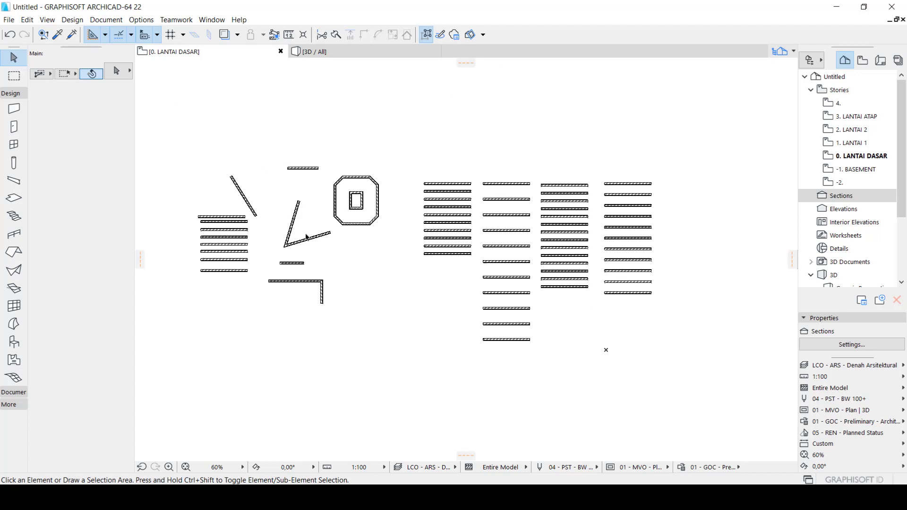
Open the Generic Perspective 3D view and inspect all the walls, dismissing the browser help page opened by accident
key("F3")
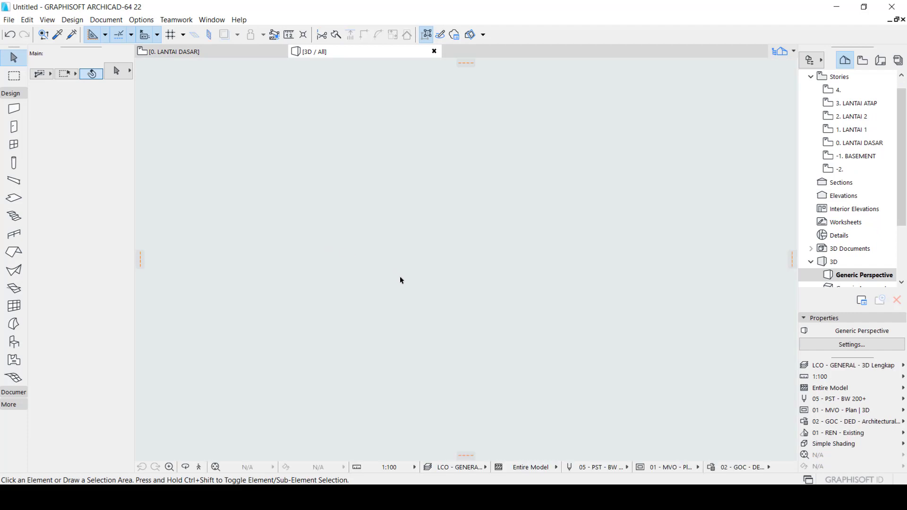
left_click_drag(448, 380, 486, 310)
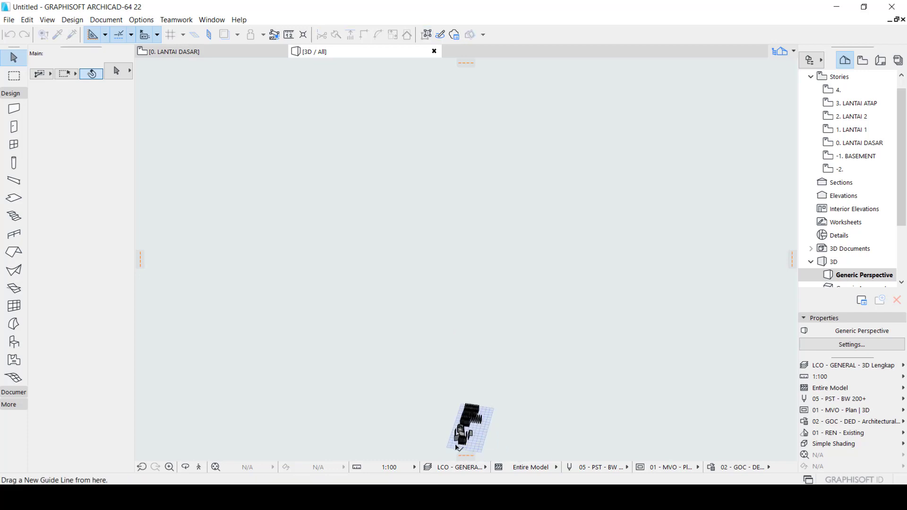
scroll(457, 446, "up", 6)
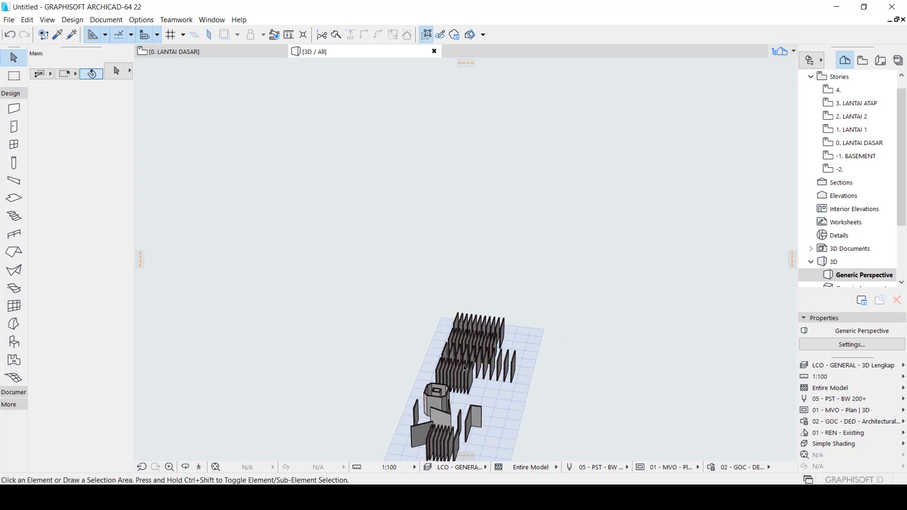
scroll(465, 368, "up", 5)
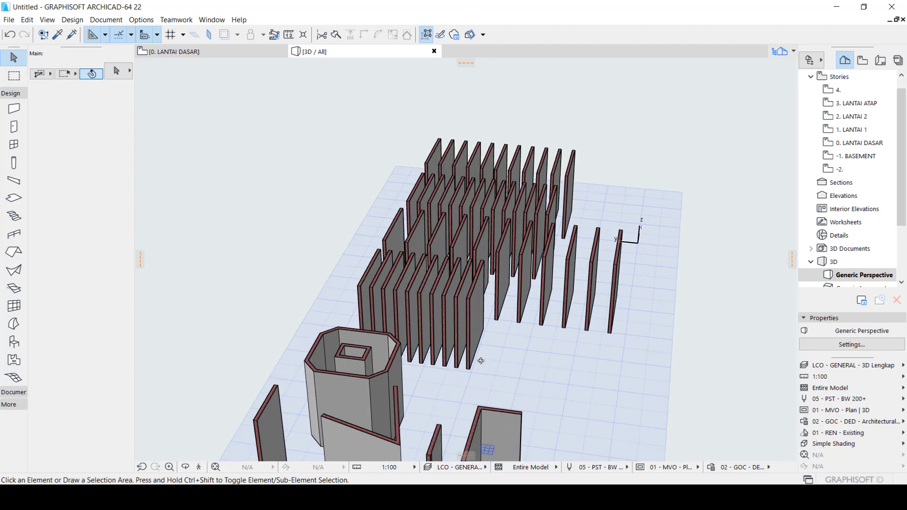
middle_click_drag(482, 361, 440, 336, "shift")
key("F1")
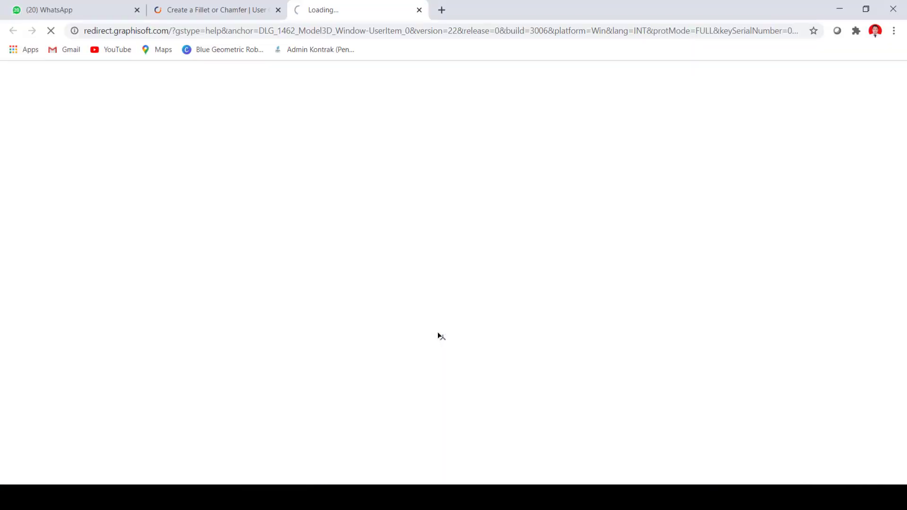
left_click(840, 8)
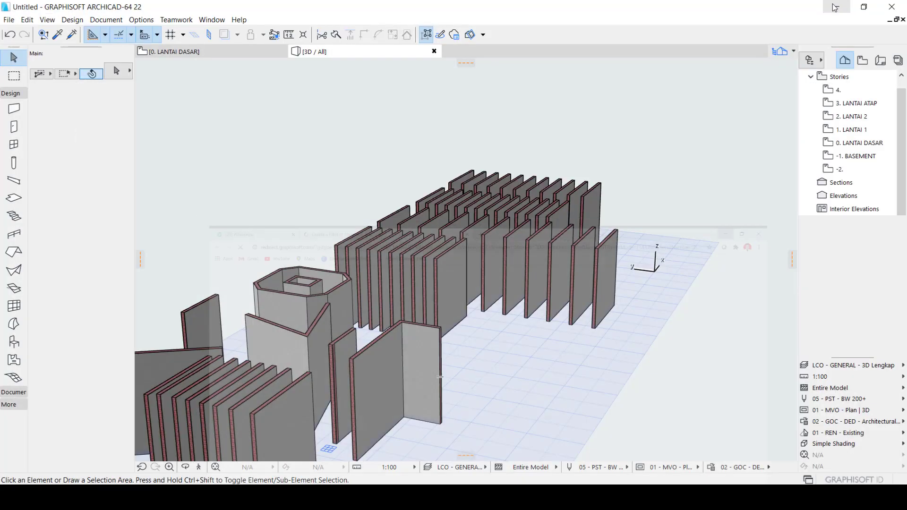
Switch back and forth between the LANTAI DASAR floor plan and the 3D view to compare the walls
key("F2")
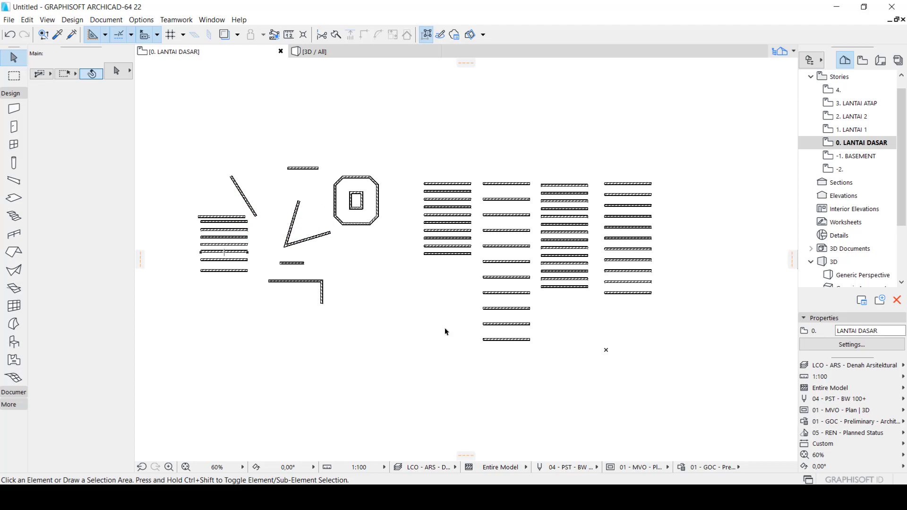
key("F3")
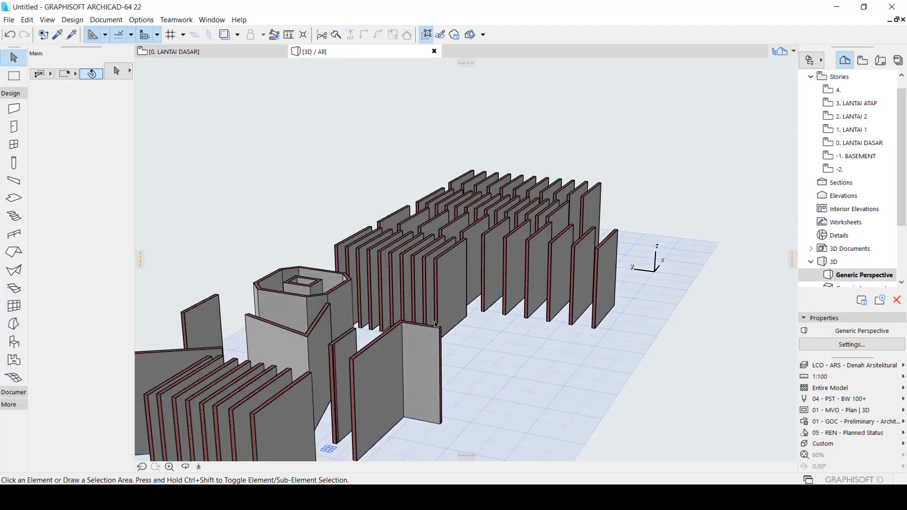
key("F2")
key("F3")
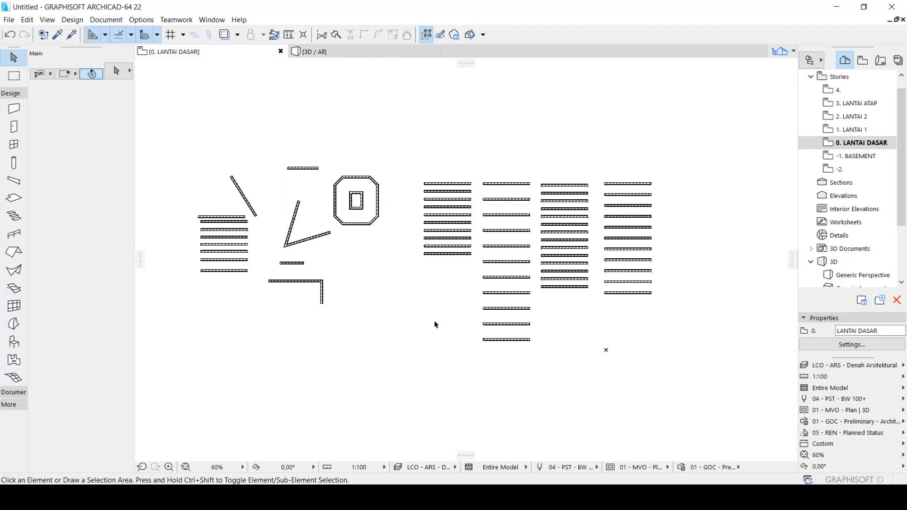
Examine all the walls in the Generic Perspective from high and low angles, comparing them with the LANTAI DASAR floor plan
scroll(478, 348, "down", 5)
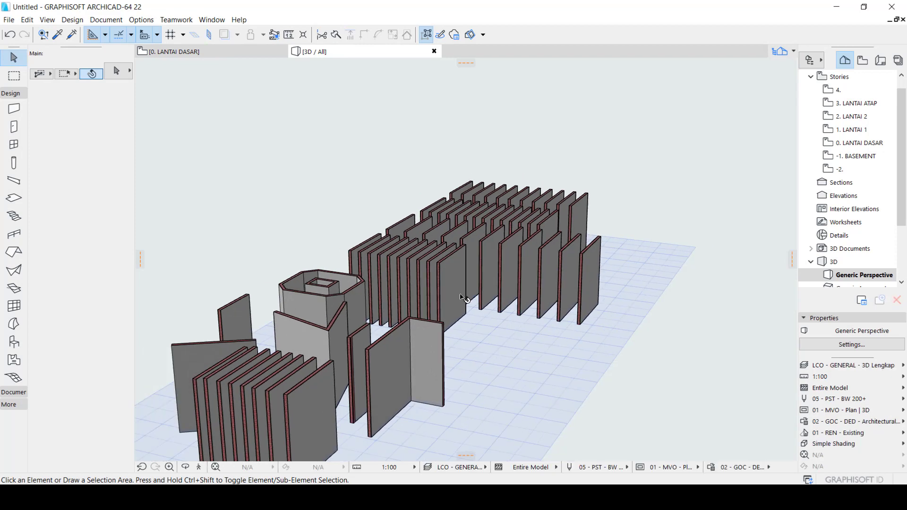
middle_click_drag(498, 345, 290, 415, "shift")
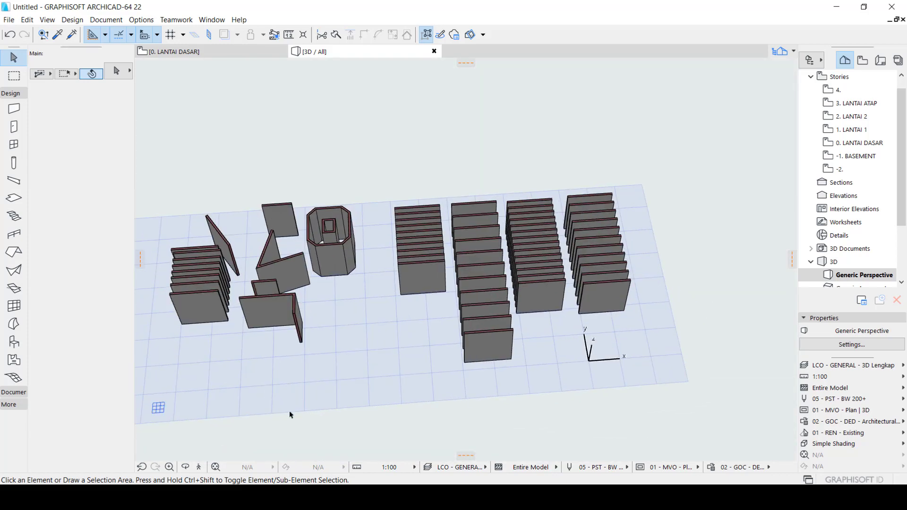
key("F2")
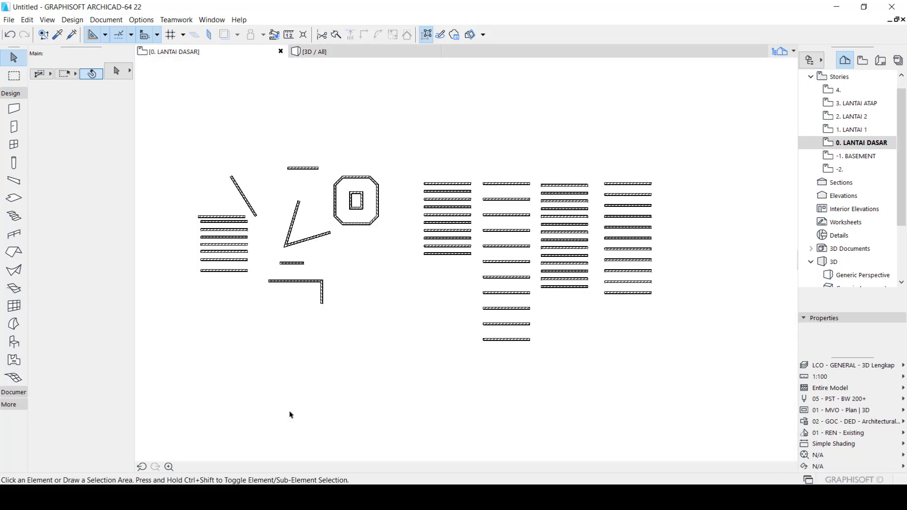
key("F3")
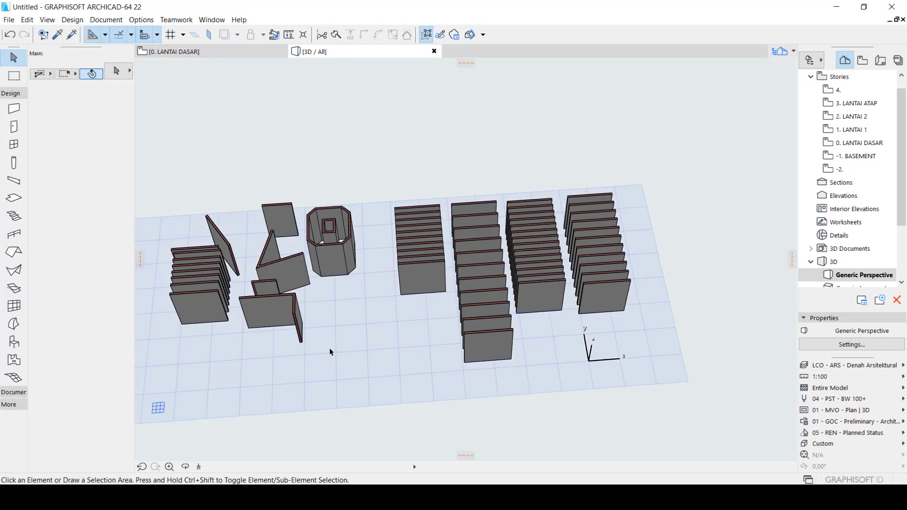
scroll(330, 347, "up", 5)
scroll(330, 347, "down", 5)
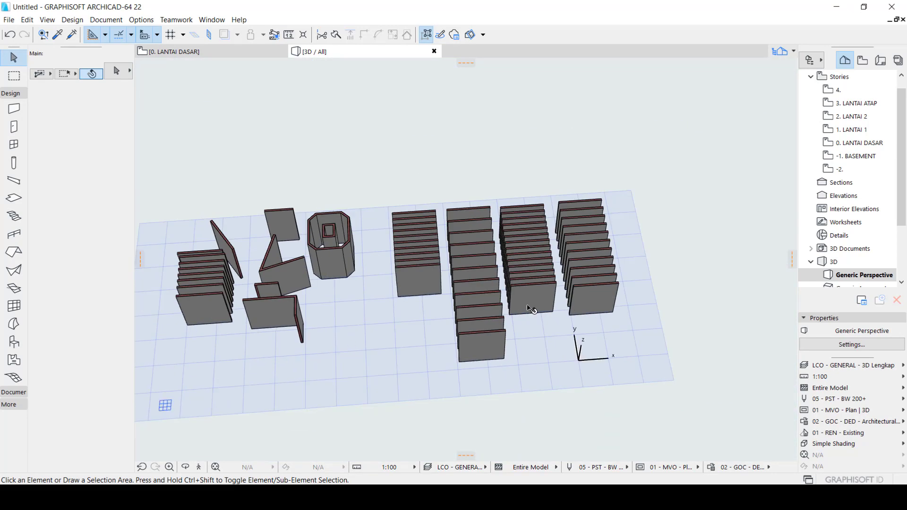
middle_click_drag(405, 312, 347, 211, "shift")
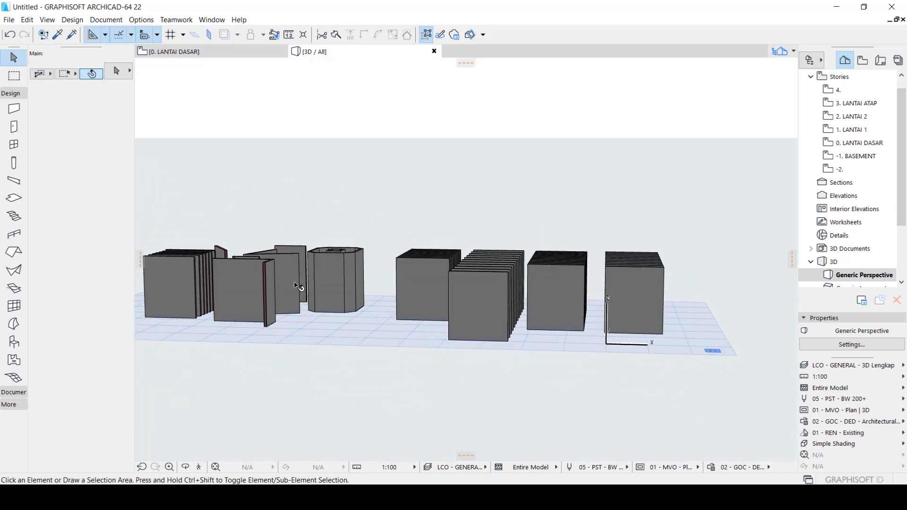
scroll(299, 287, "up", 1)
middle_click_drag(258, 294, 501, 326, "shift")
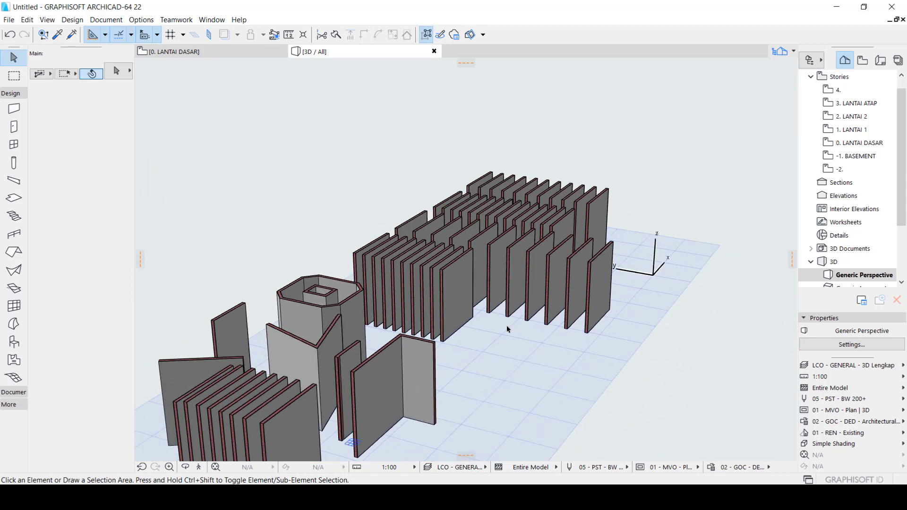
key("F2")
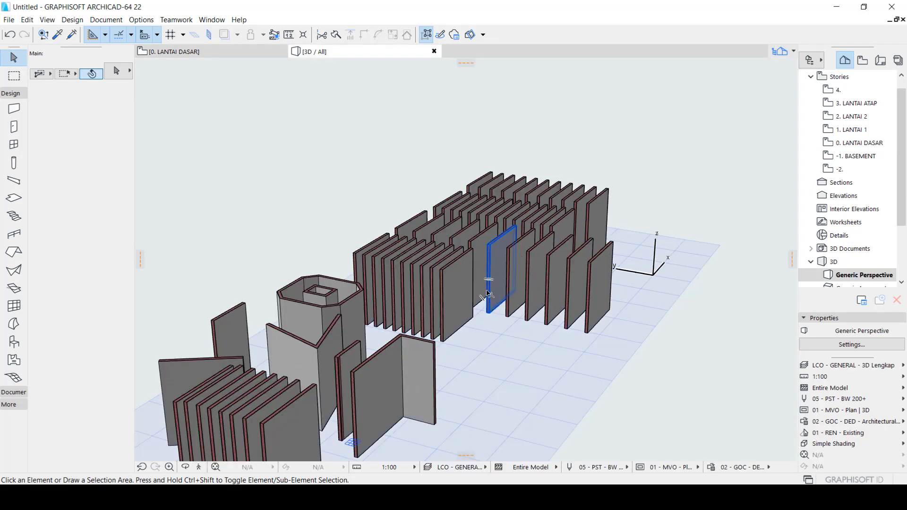
Inspect the parallel wall rows and the octagonal walls in 3D from several sides, and return to the LANTAI DASAR floor plan
middle_click_drag(493, 301, 399, 306, "shift")
scroll(398, 307, "down", 2)
scroll(372, 371, "up", 4)
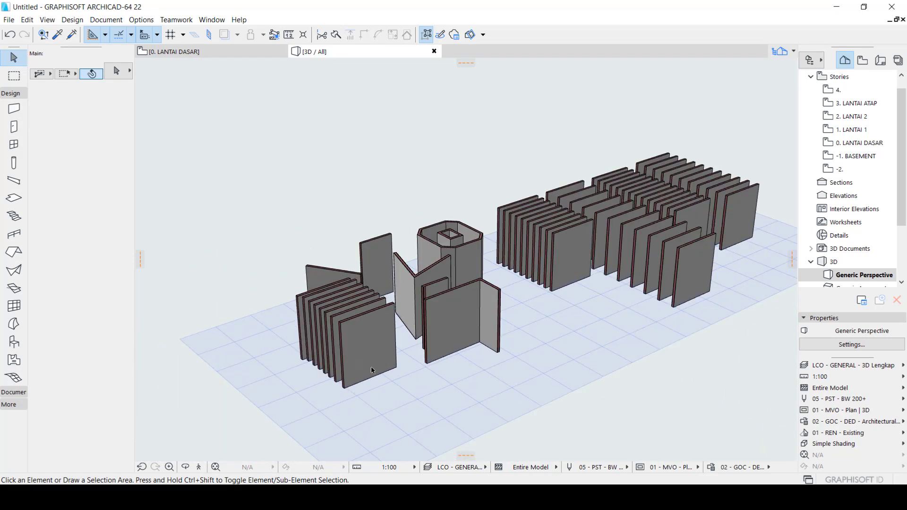
middle_click_drag(590, 348, 321, 289, "shift")
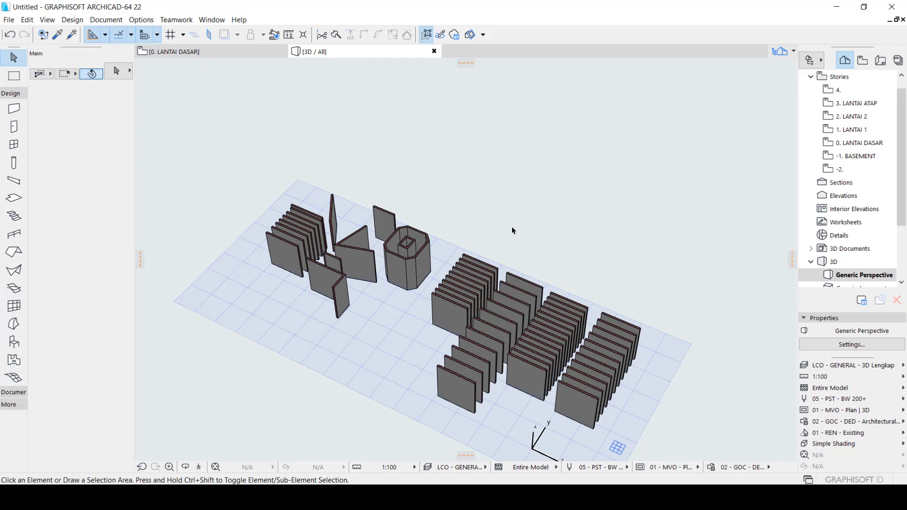
mouse_move(512, 230)
middle_mouse_down("shift")
mouse_move(348, 356)
mouse_move(236, 336)
mouse_move(506, 255)
mouse_move(508, 232)
middle_mouse_up("shift")
scroll(394, 311, "up", 5)
middle_click_drag(421, 306, 424, 337, "shift")
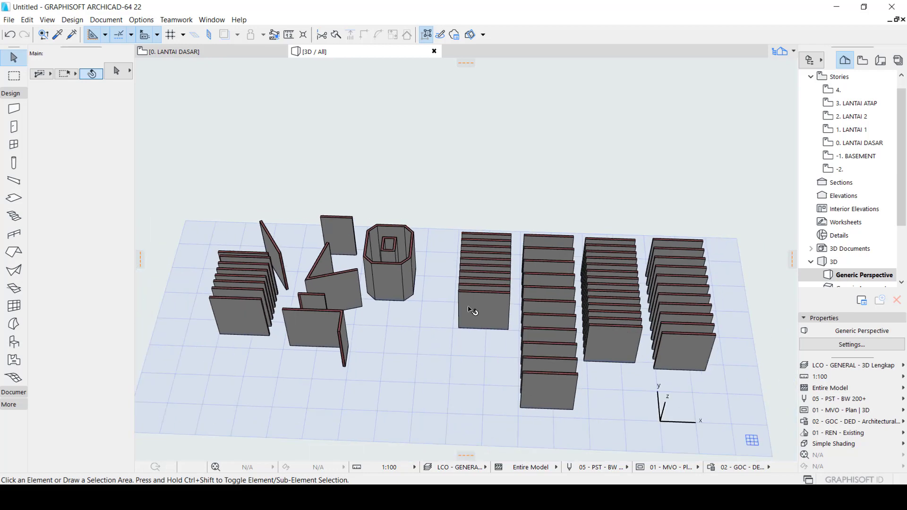
key("F2")
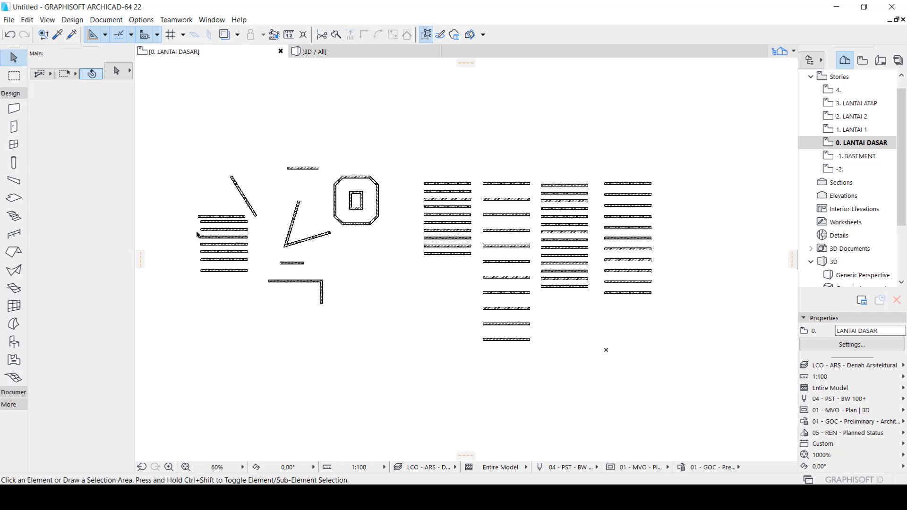